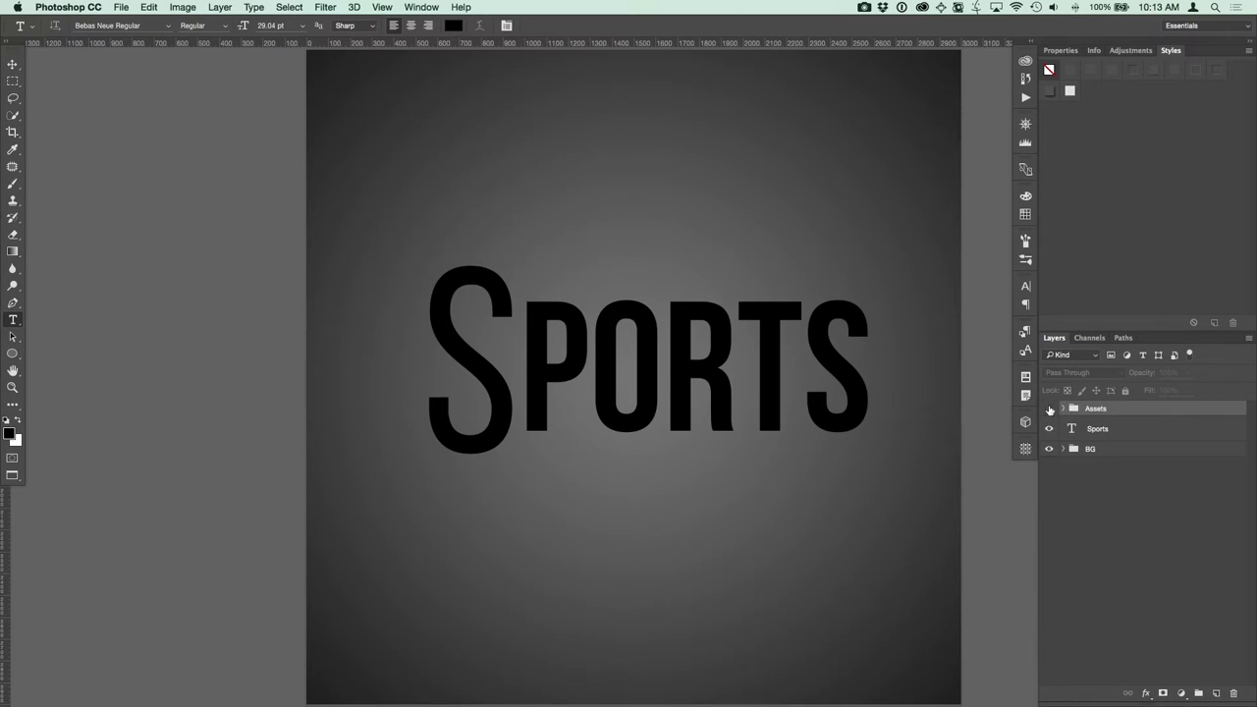
# Hide the Assets group, plus Layer 1 and the Background copy layer inside the BG group.
pyautogui.click(1049, 409)
pyautogui.click(1063, 449)
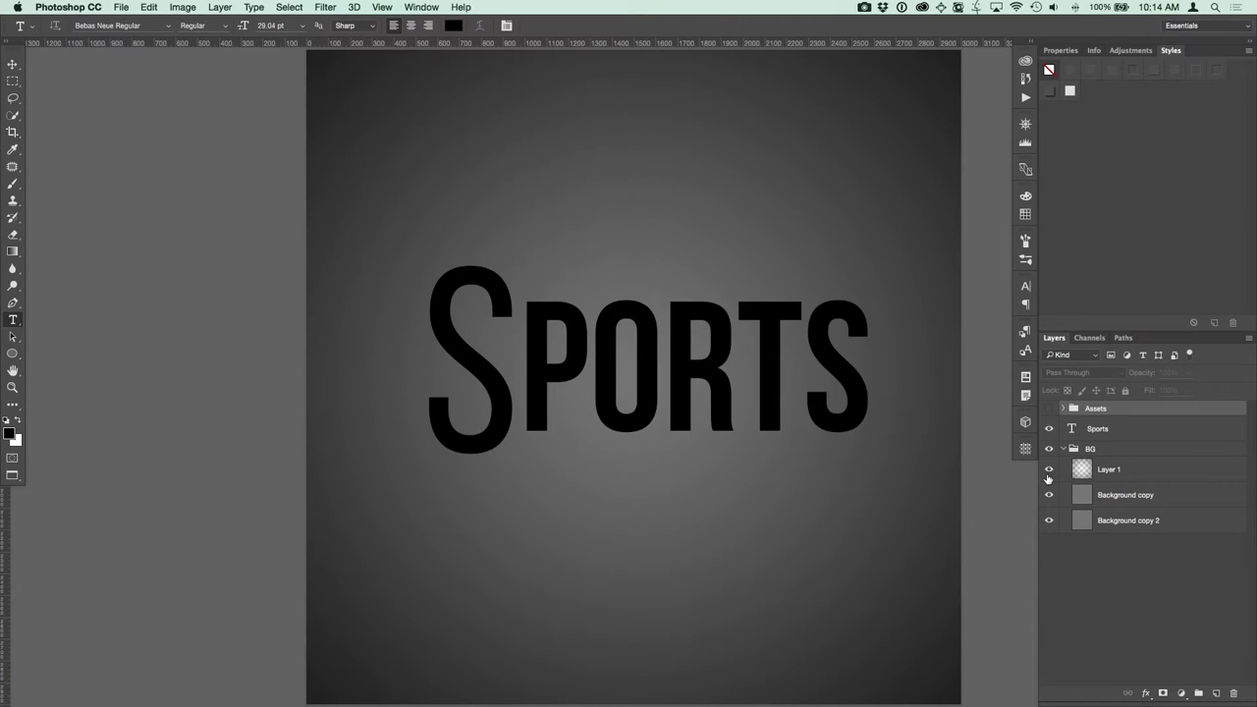
pyautogui.click(1048, 471)
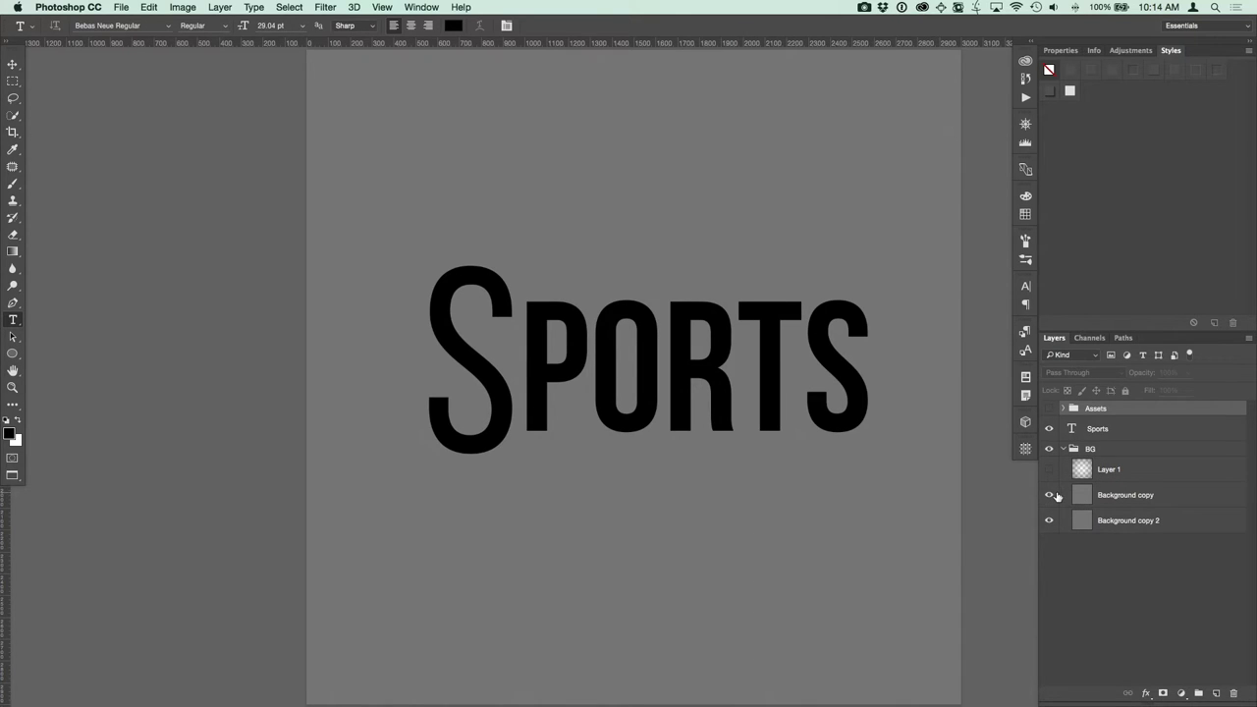
pyautogui.press('super+plus')
pyautogui.press('super+plus')
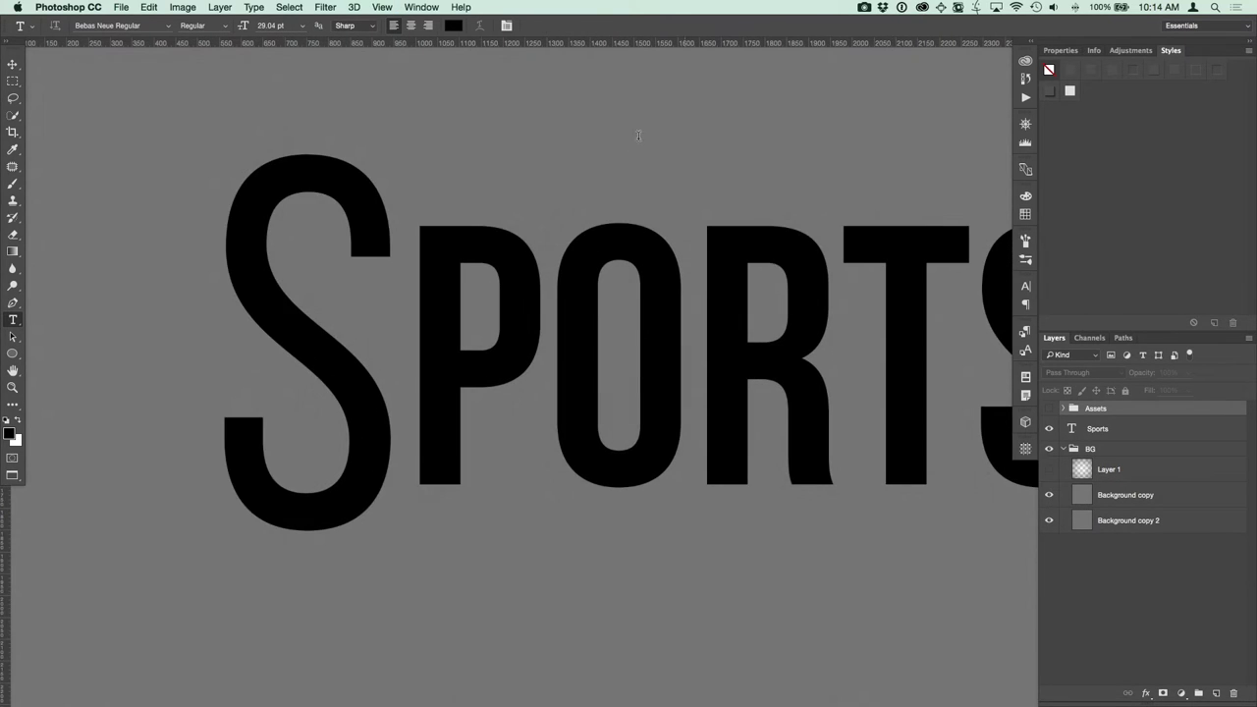
pyautogui.click(1117, 477)
pyautogui.click(1120, 495)
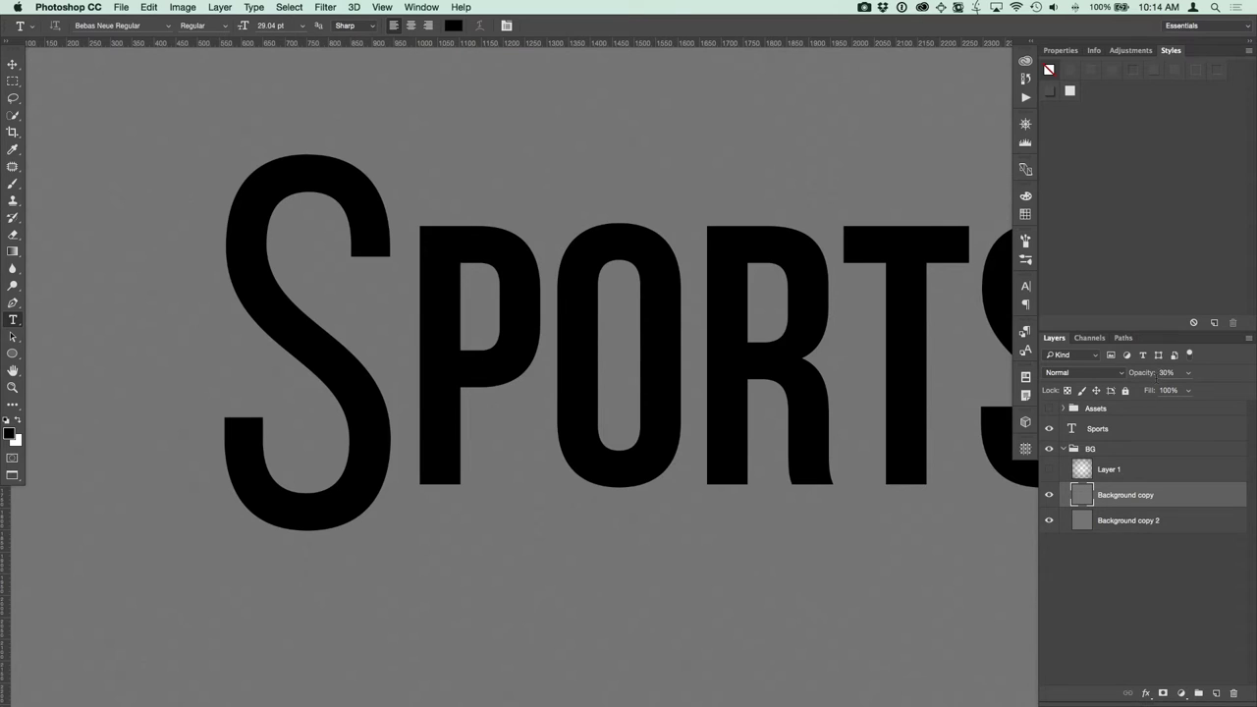
pyautogui.click(1049, 495)
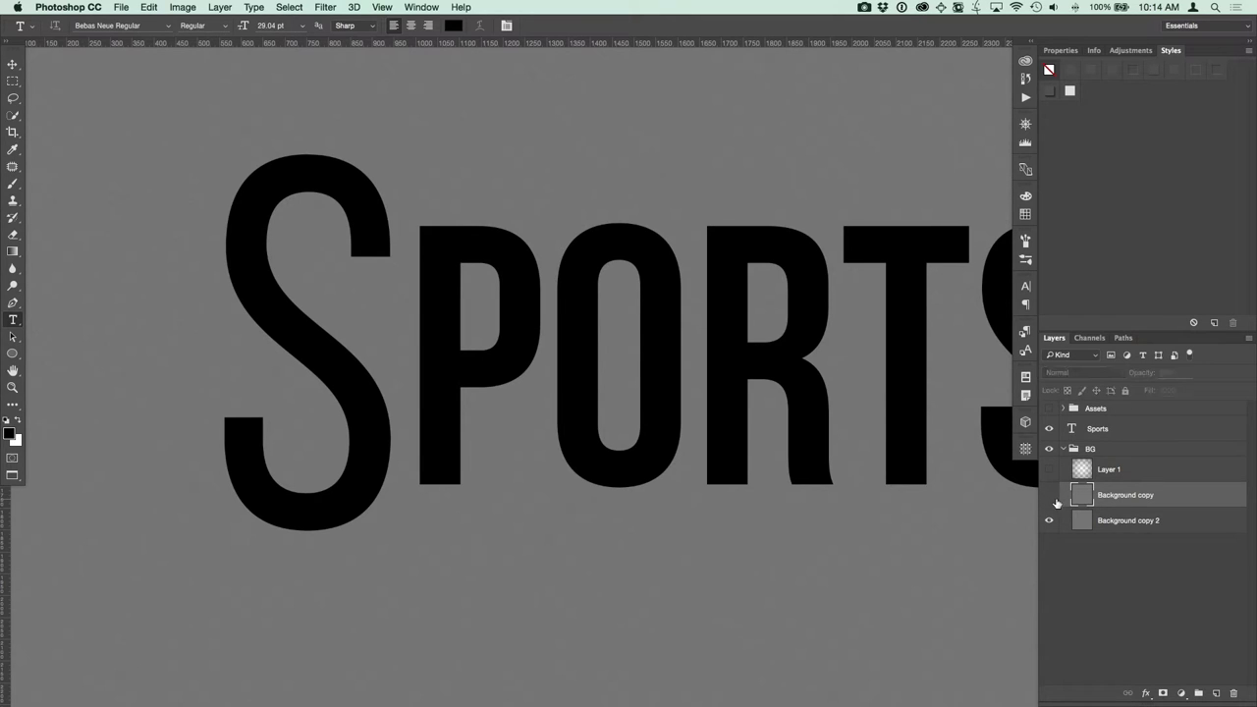
# Fill the Background copy 2 layer with 50% Gray in Normal mode at 100% opacity.
pyautogui.click(1125, 525)
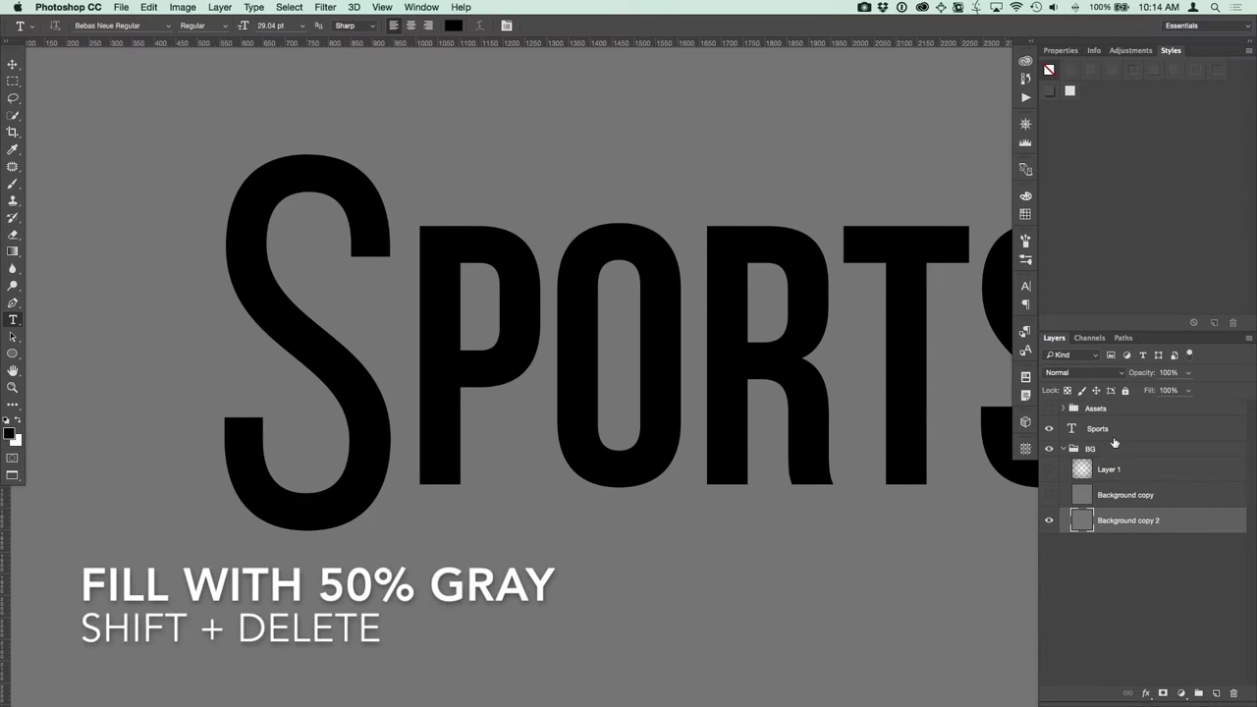
pyautogui.hotkey('shift', 'BackSpace')
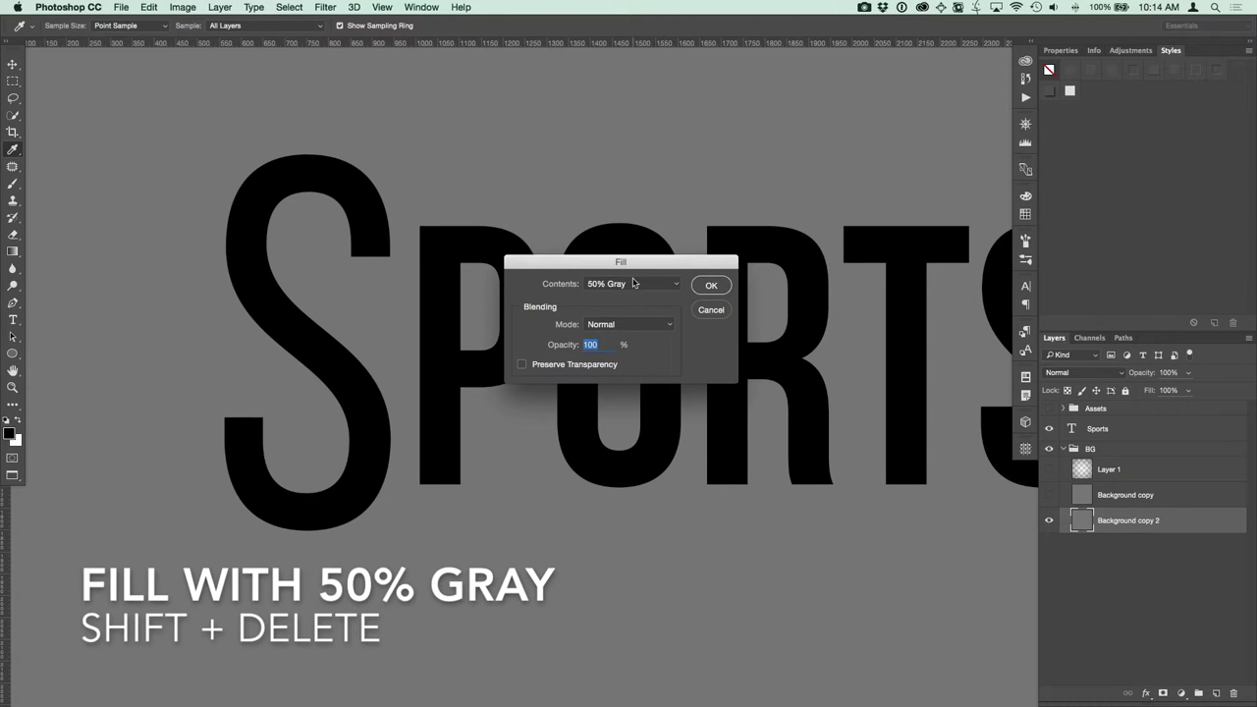
pyautogui.click(591, 284)
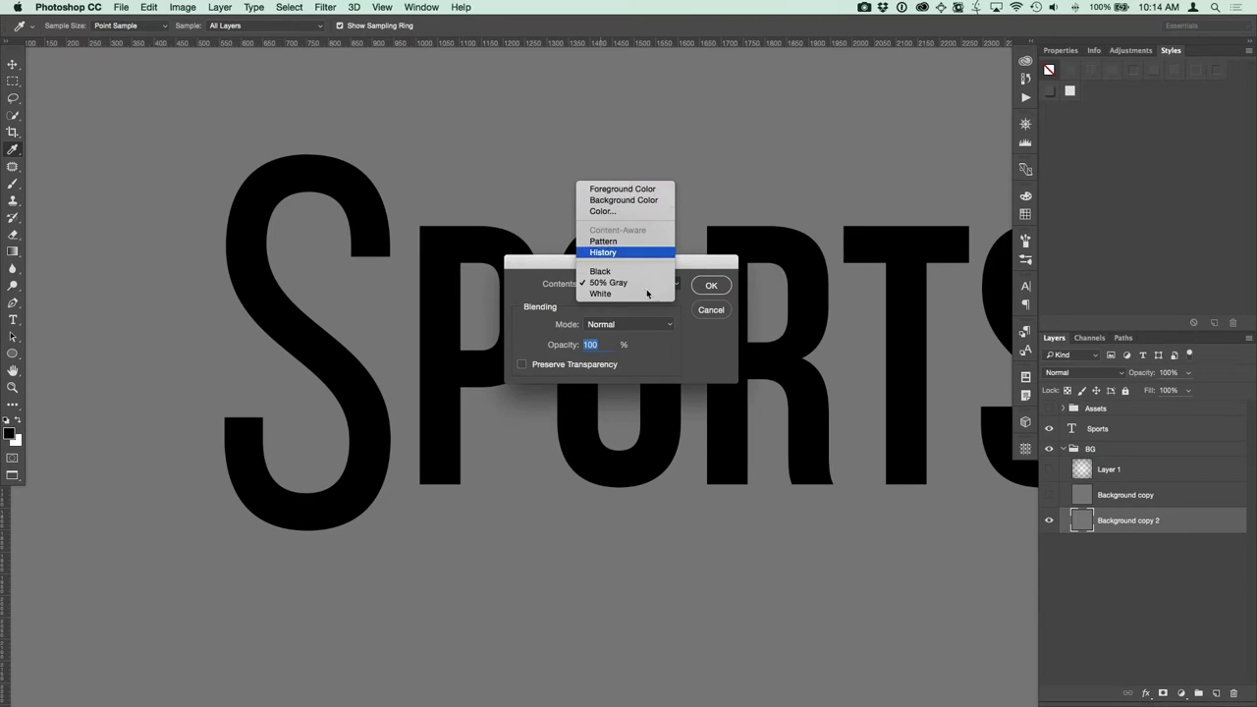
pyautogui.click(617, 283)
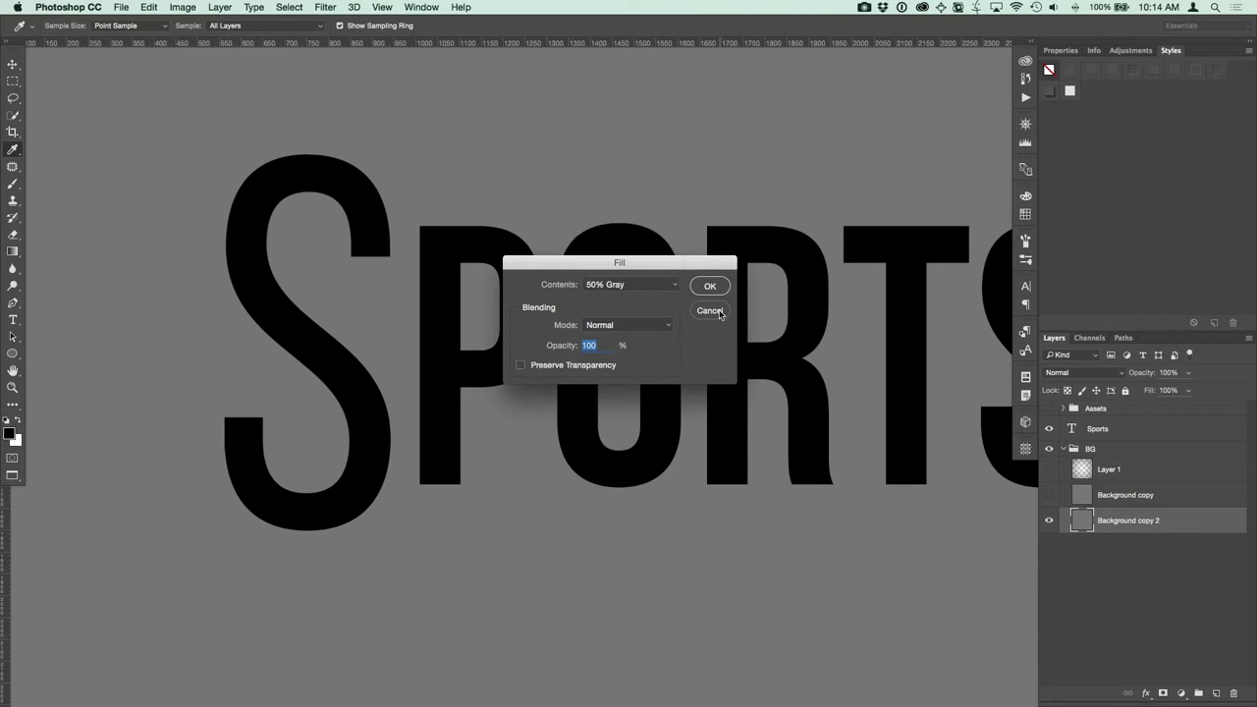
pyautogui.click(710, 288)
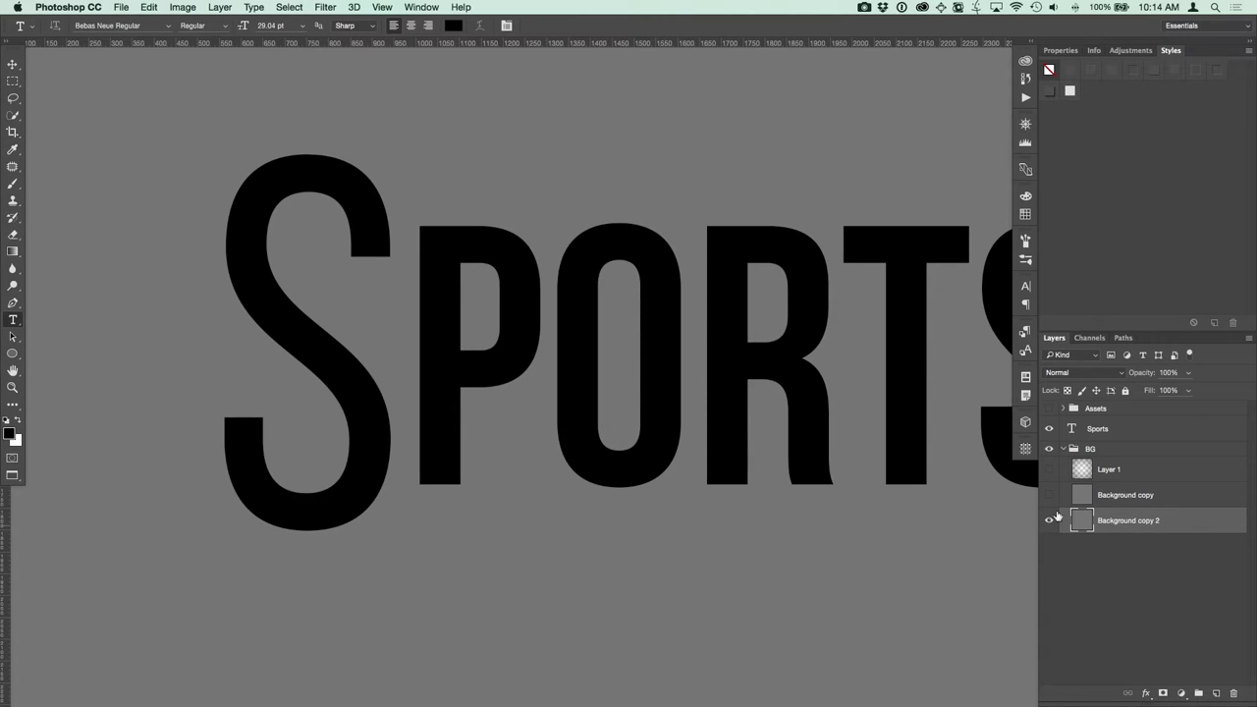
# Make Layer 1 in the BG group visible again and collapse the group, briefly previewing the Assets group.
pyautogui.click(1049, 469)
pyautogui.click(1063, 449)
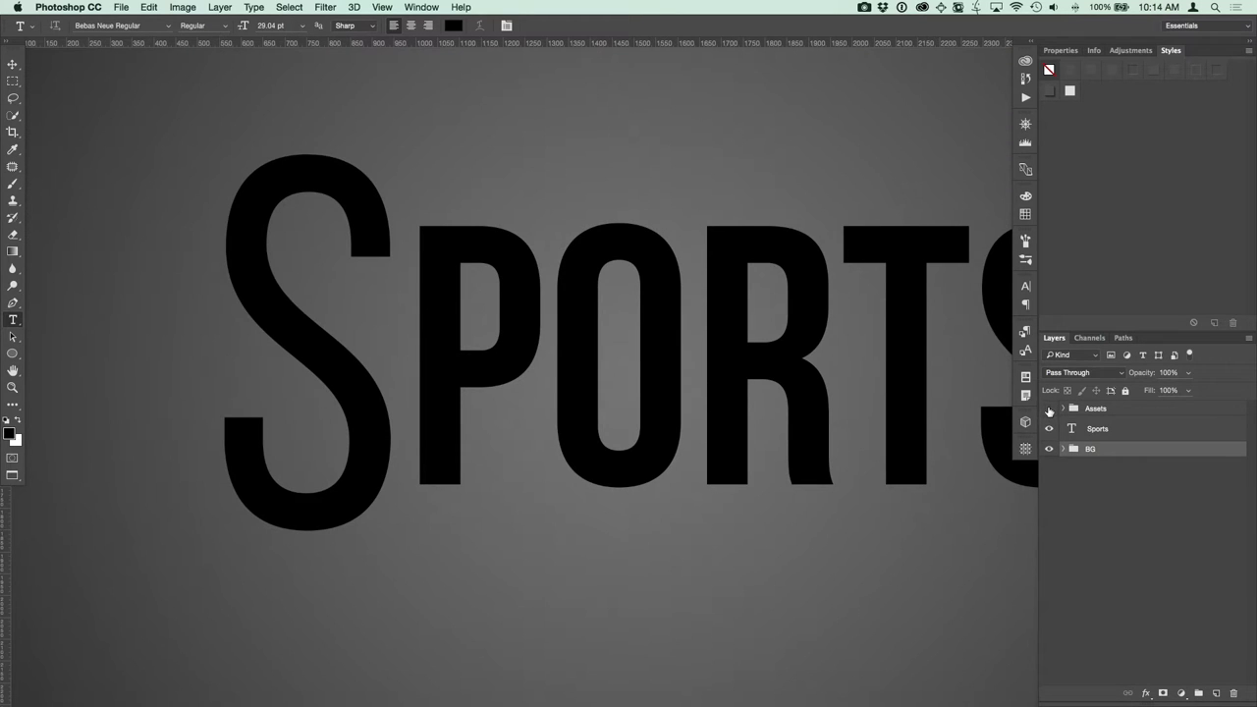
pyautogui.click(1049, 409)
pyautogui.click(1049, 408)
# Review the character settings for the Sports text.
pyautogui.click(13, 64)
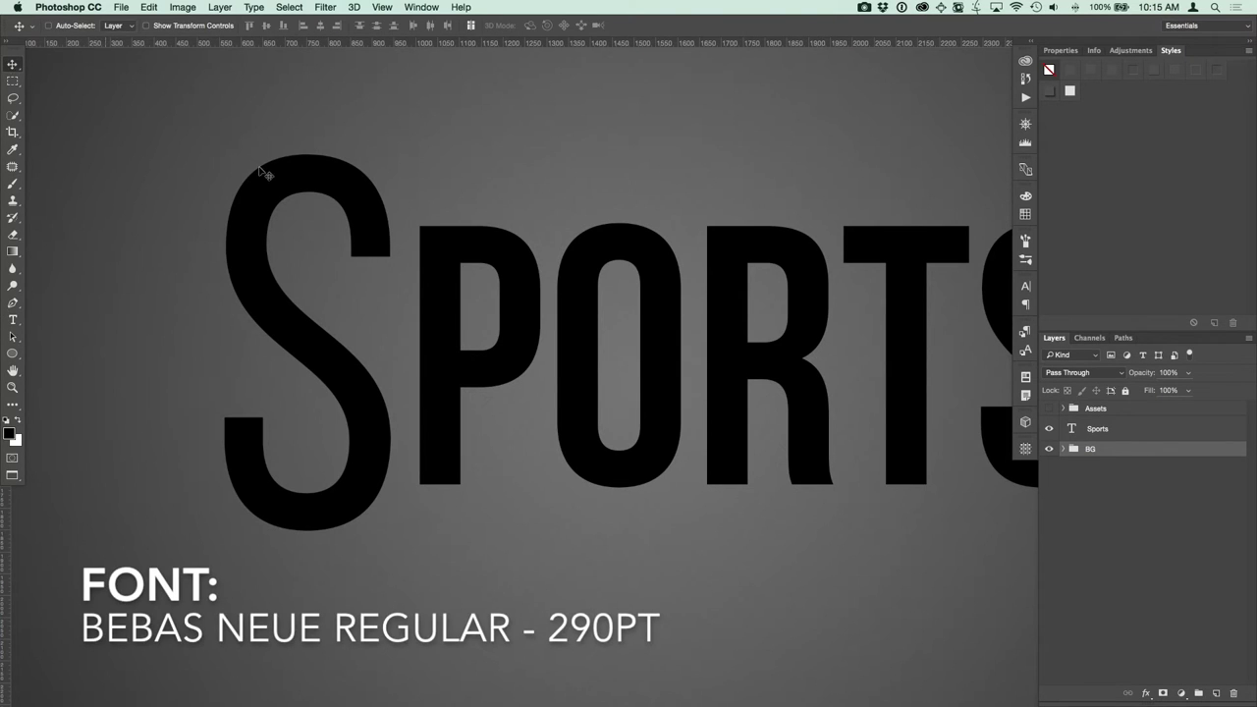
pyautogui.press('super+minus')
pyautogui.moveTo(834, 342); pyautogui.dragTo(789, 310)
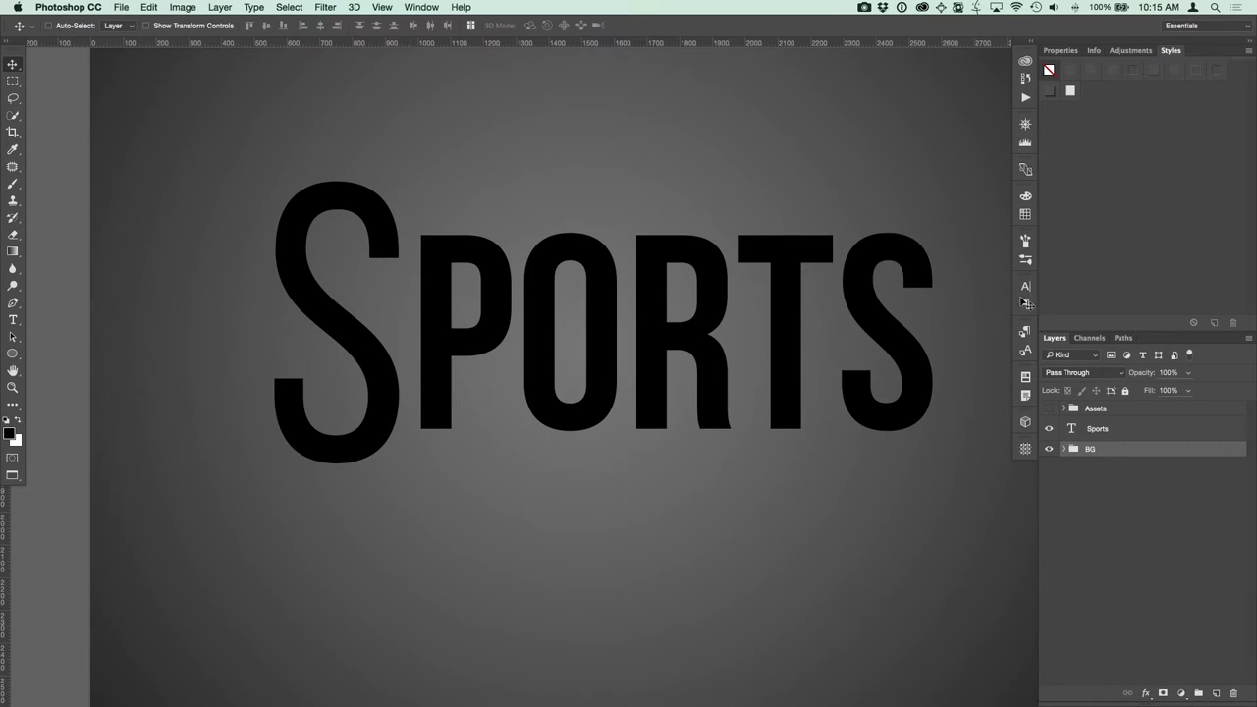
pyautogui.click(1028, 289)
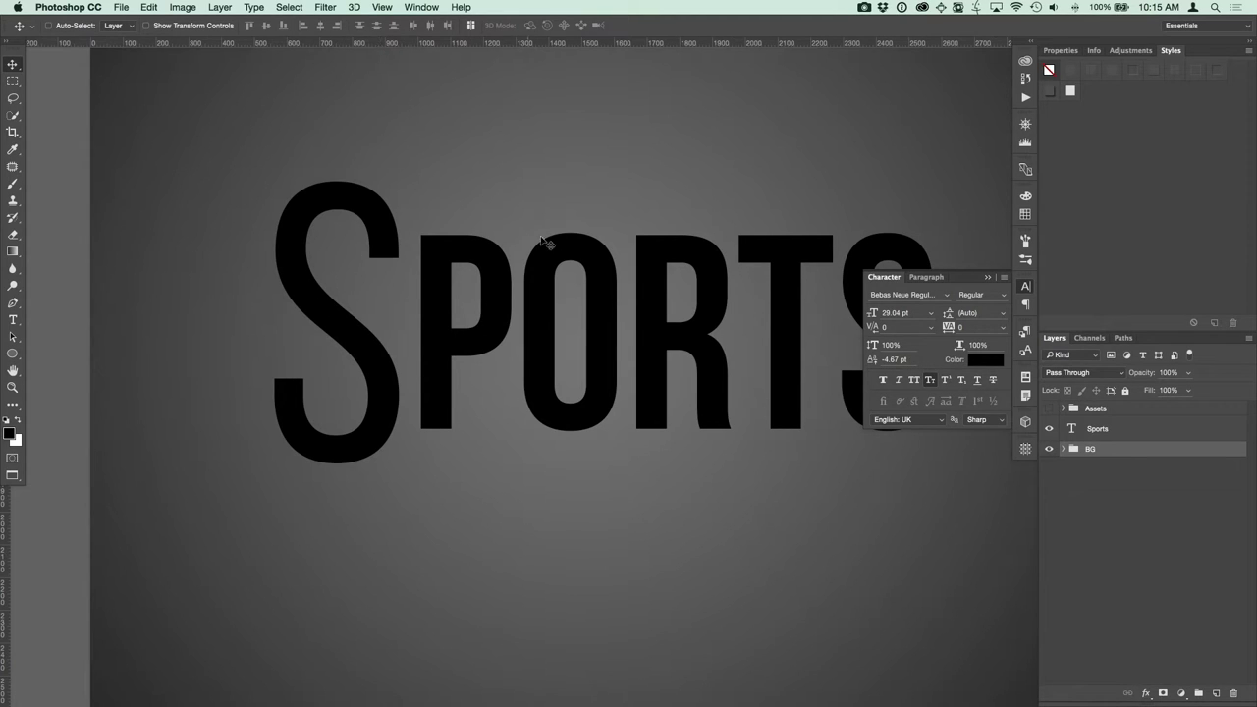
pyautogui.click(707, 209)
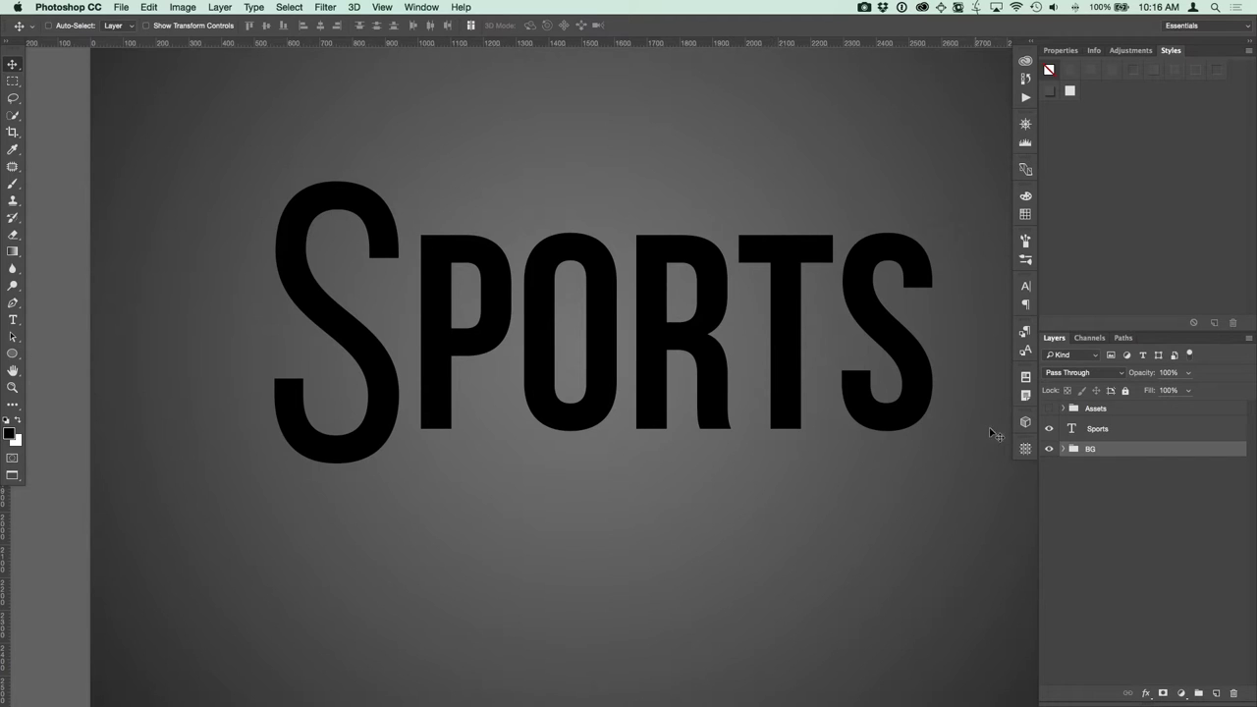
# Skew the Sports text layer vertically by -10 degrees and apply the transform.
pyautogui.click(1110, 434)
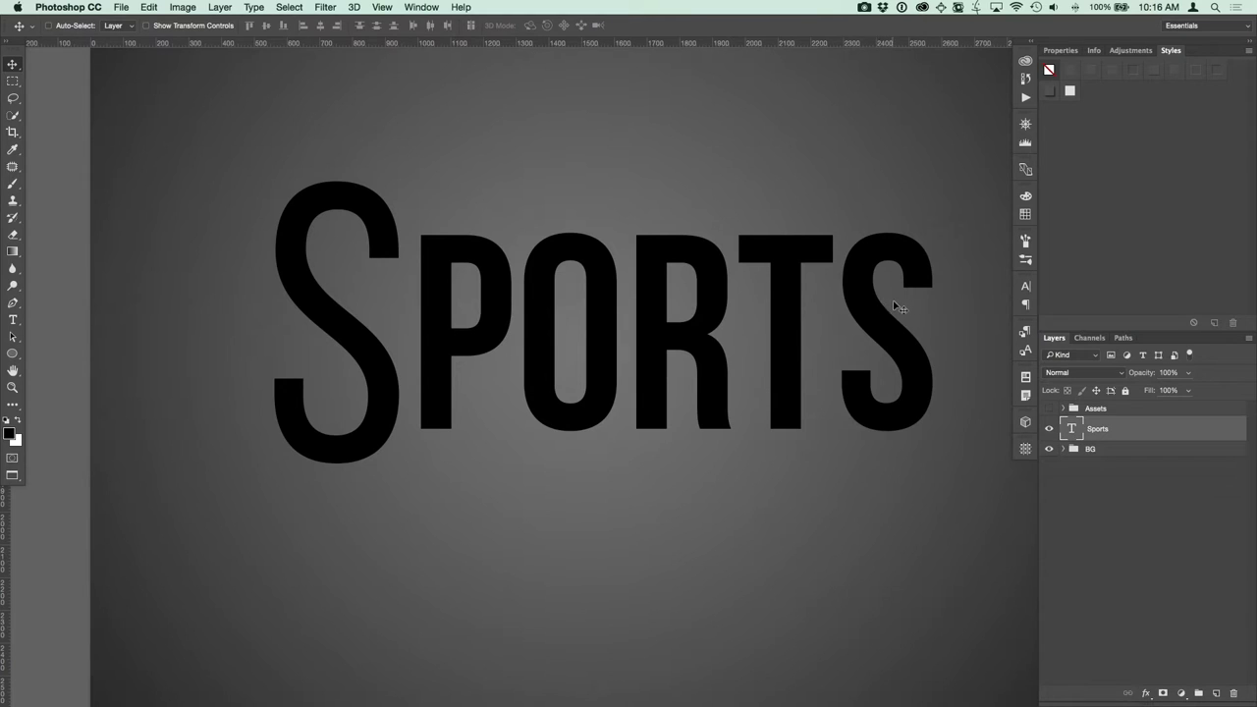
pyautogui.press('super+t')
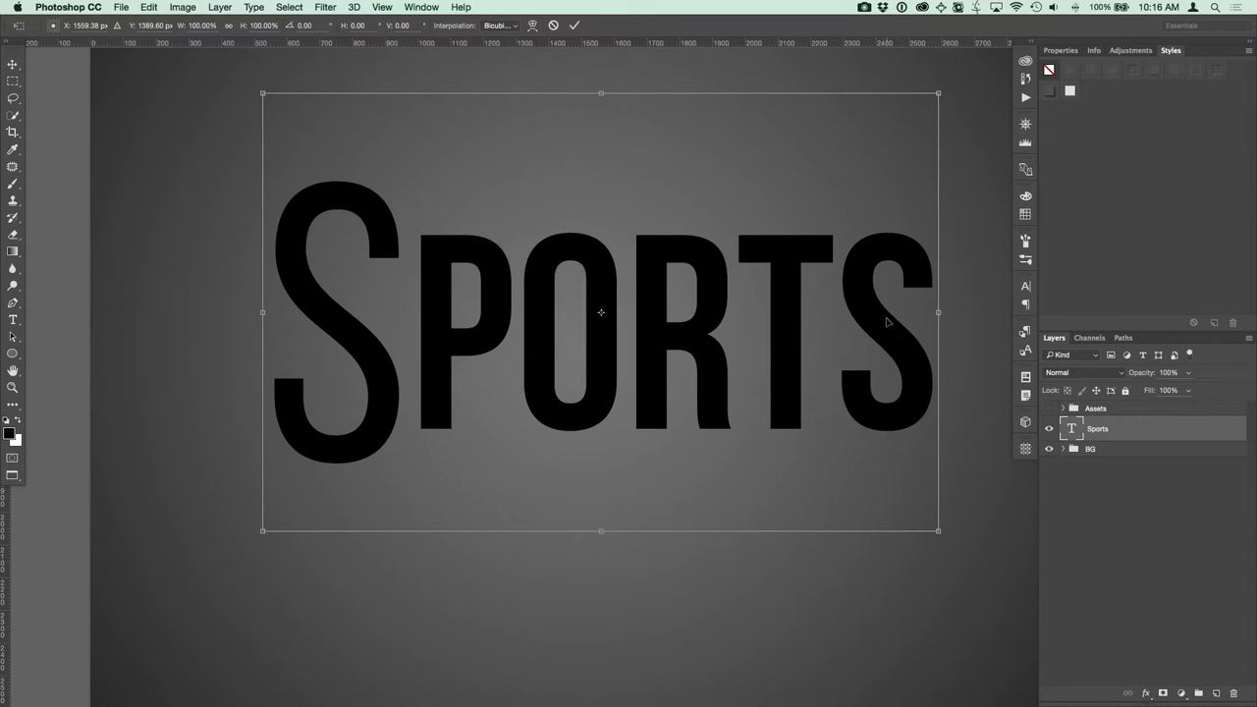
pyautogui.rightClick(893, 331)
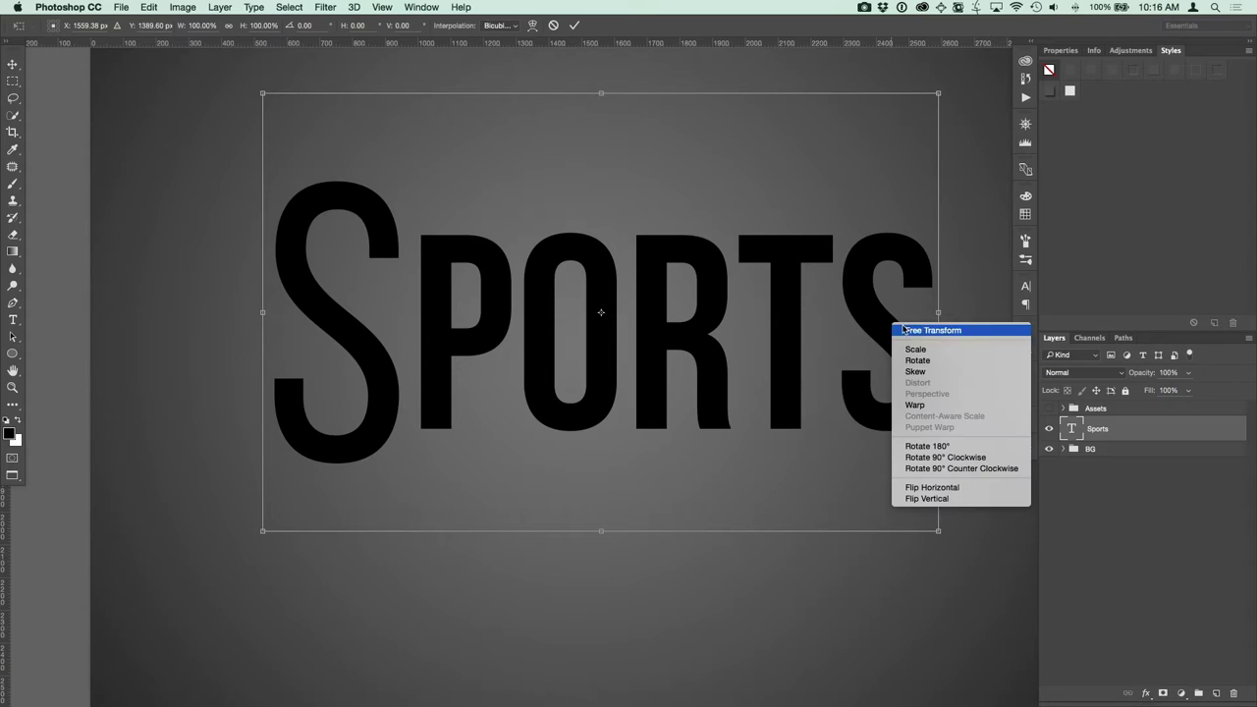
pyautogui.click(931, 372)
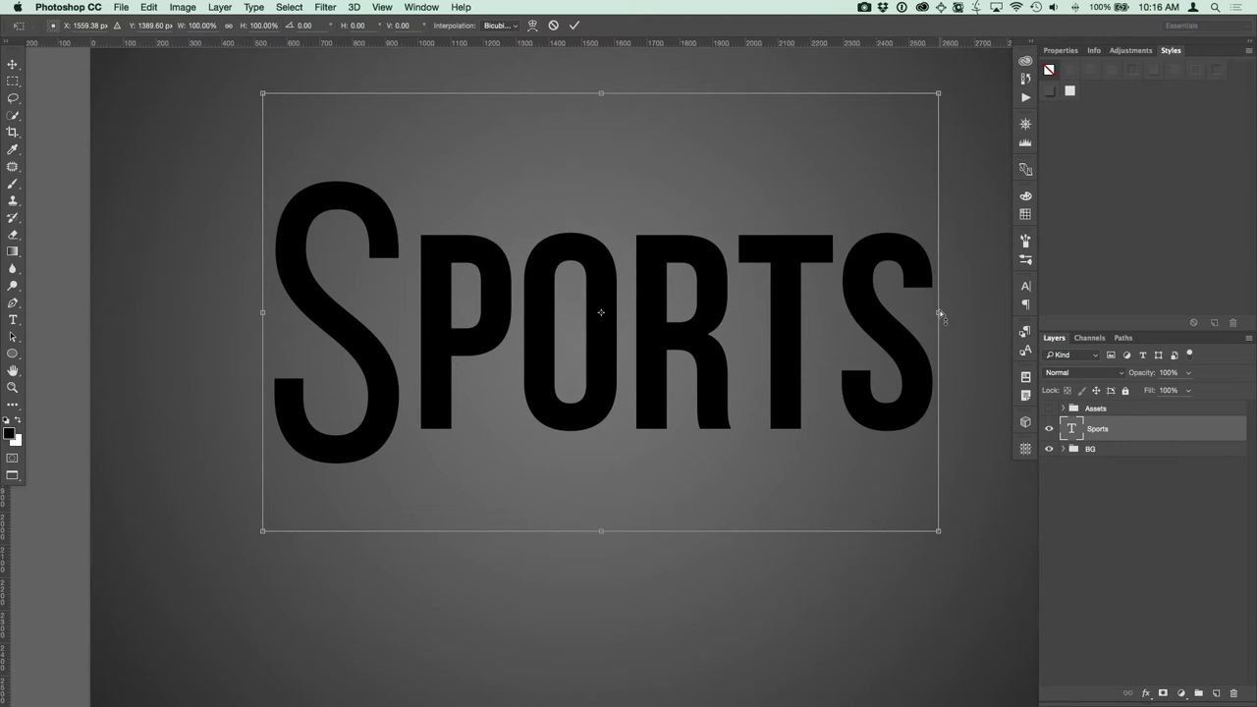
pyautogui.moveTo(939, 314); pyautogui.dragTo(937, 267)
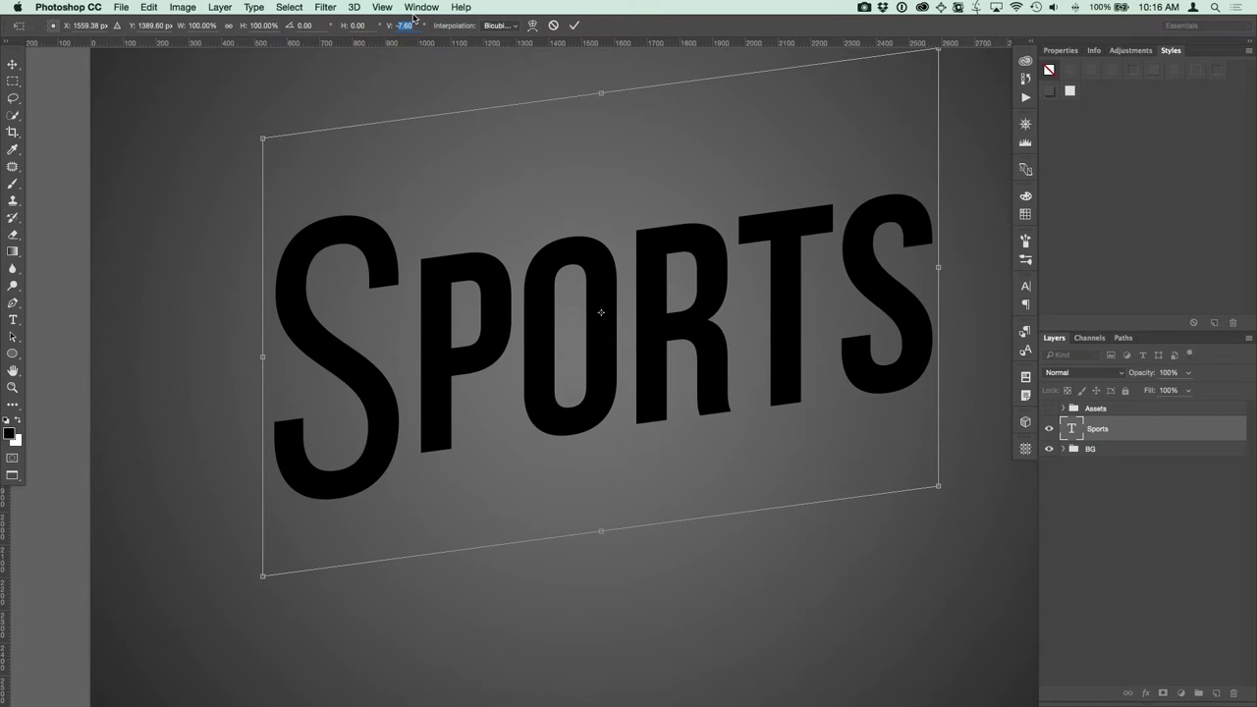
pyautogui.write('-10')
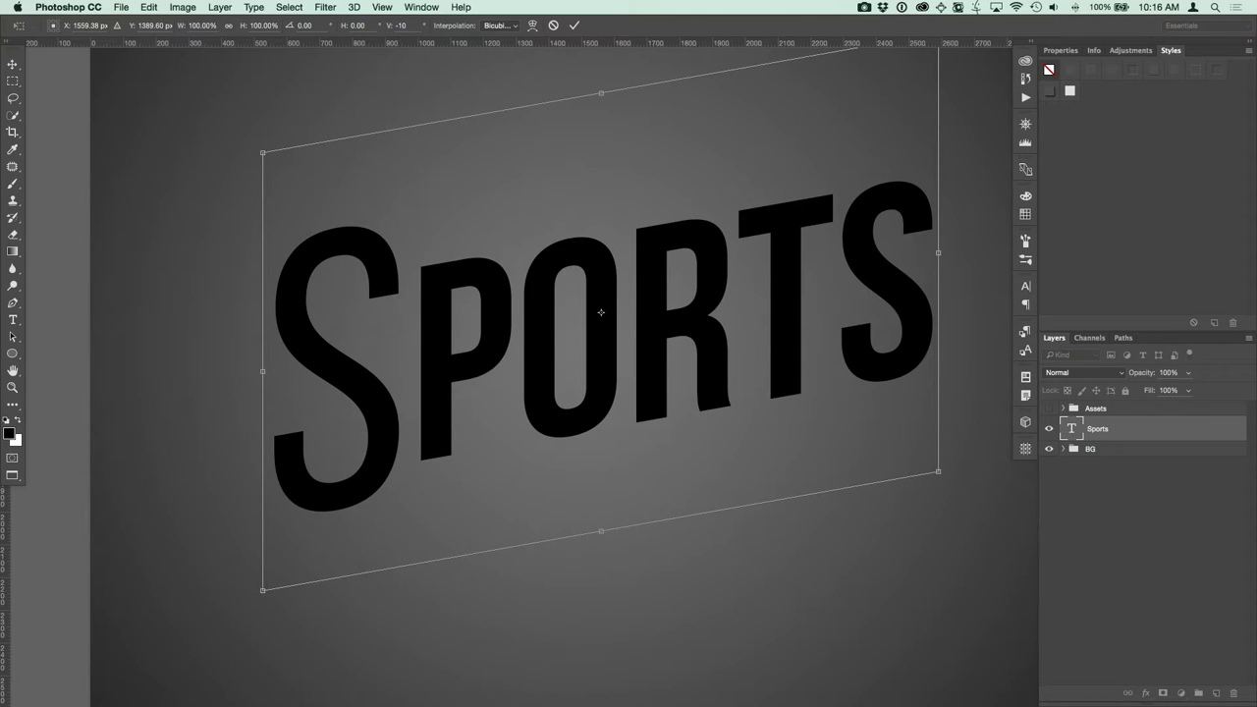
pyautogui.press('Return')
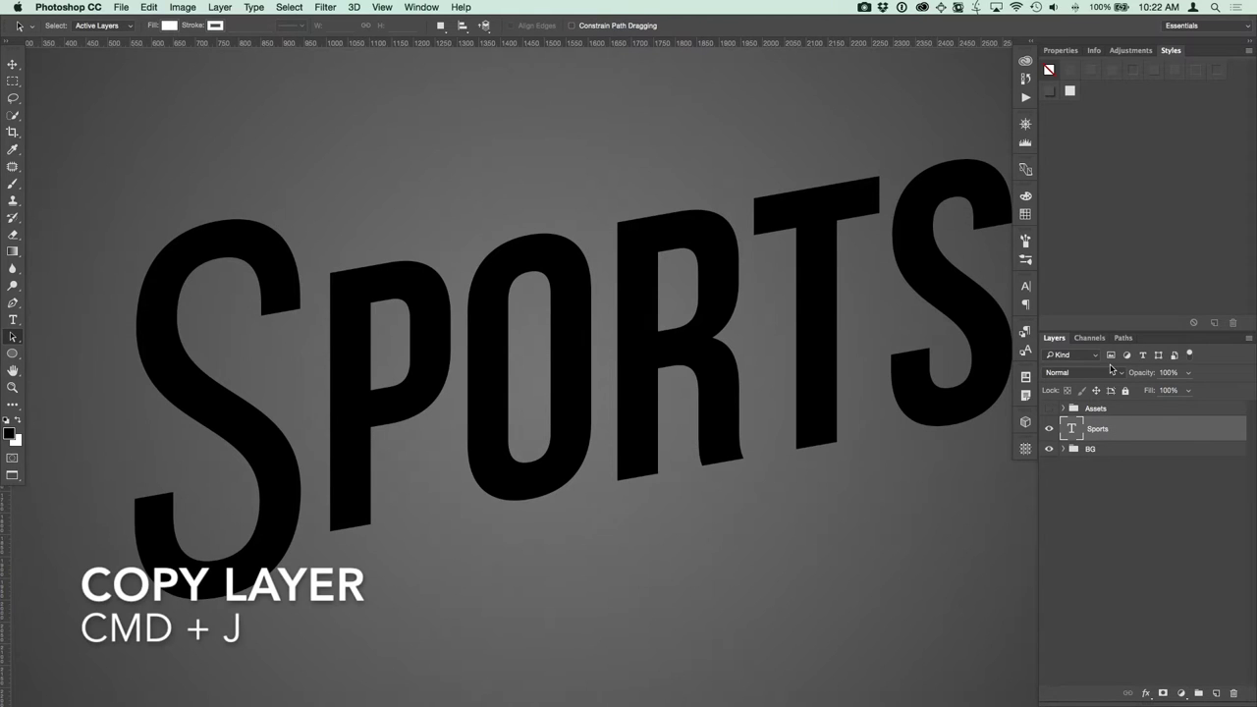
# Duplicate the Sports text layer, hide the original, and convert the copy to a shape.
pyautogui.press('super+j')
pyautogui.click(1049, 454)
pyautogui.rightClick(1120, 430)
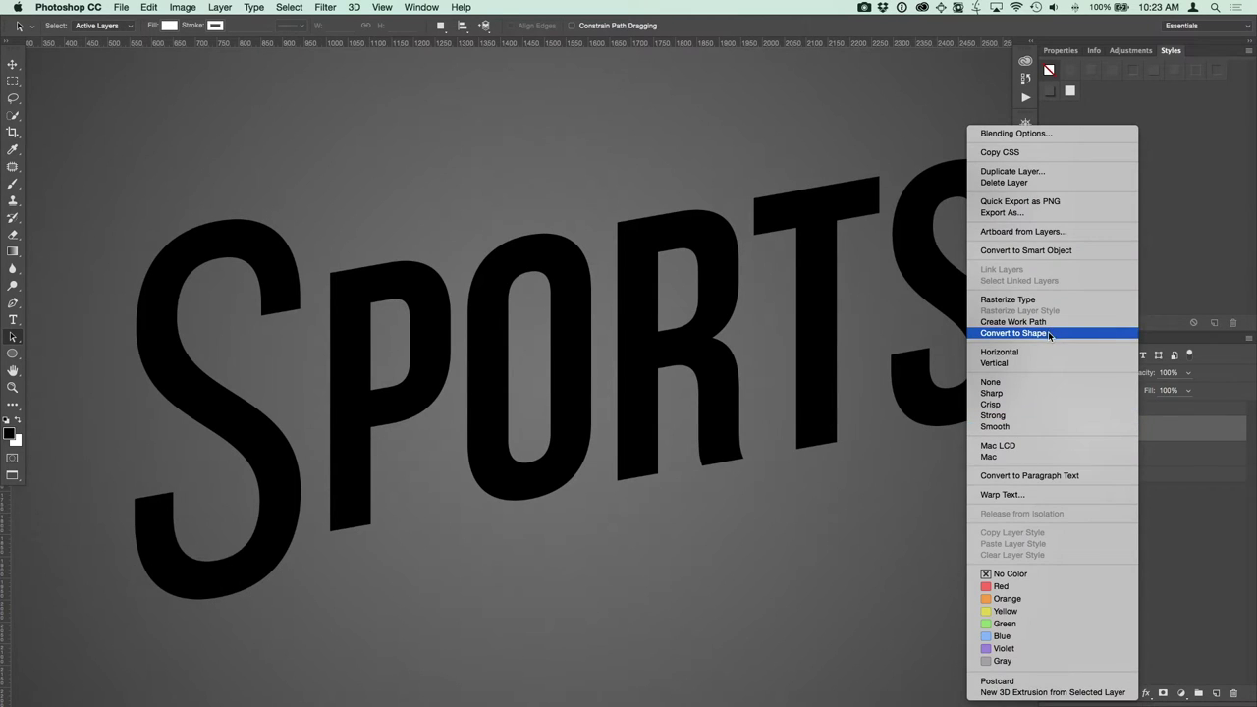
pyautogui.click(1167, 428)
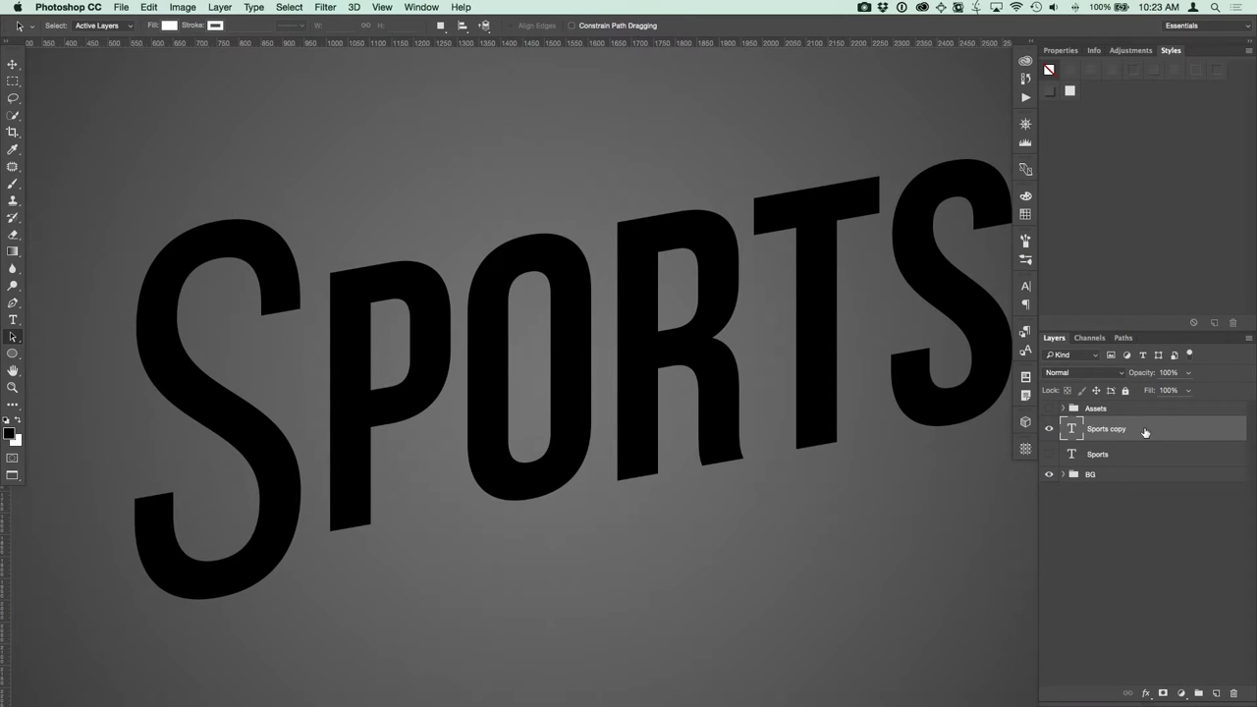
pyautogui.rightClick(1145, 426)
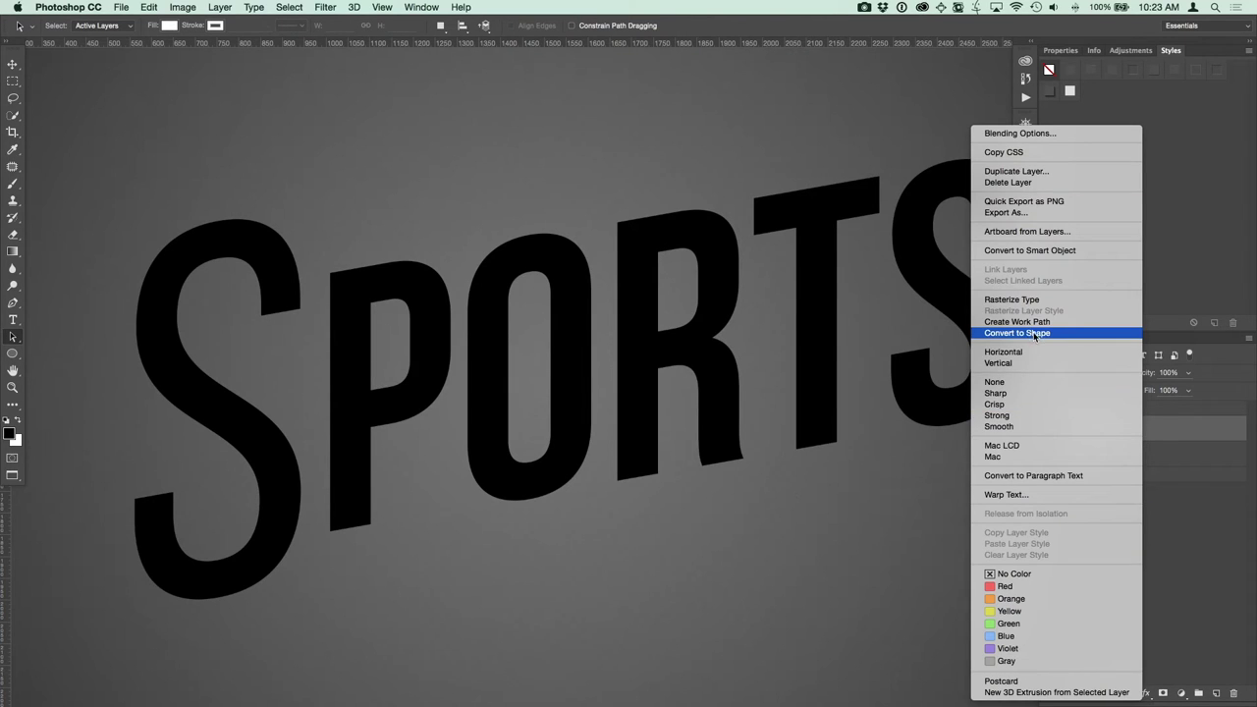
pyautogui.click(1034, 332)
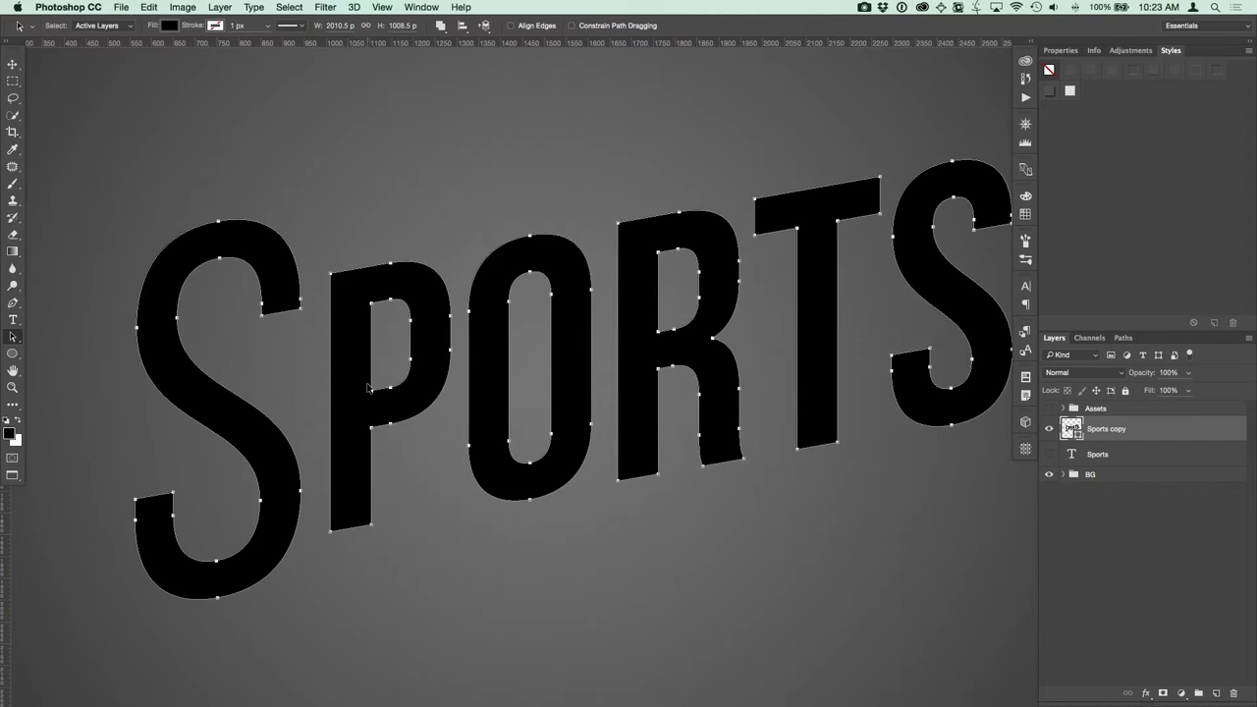
# Rename the converted shape layer "Sports SHAPE".
pyautogui.doubleClick(1119, 430)
pyautogui.press('Right')
pyautogui.press('BackSpace')
pyautogui.press('BackSpace')
pyautogui.press('BackSpace')
pyautogui.press('BackSpace')
pyautogui.write('SHAPE')
pyautogui.press('Return')
# Duplicate the Sports SHAPE layer, hide the original, and name the duplicate "Inner Text Face".
pyautogui.press('super+j')
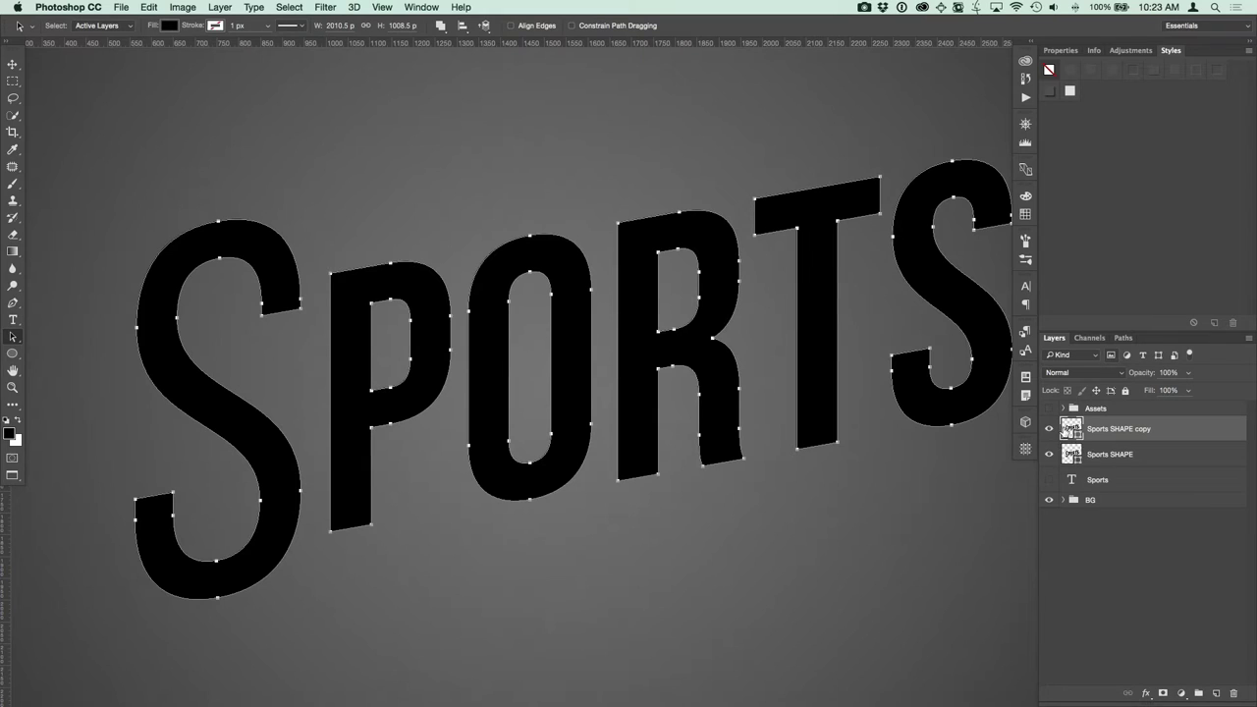
pyautogui.click(1049, 456)
pyautogui.doubleClick(1115, 432)
pyautogui.write('Inner (Text Face')
pyautogui.press('Return')
# Set both the fill and the stroke of the Inner Text Face shape to the recently used green.
pyautogui.click(167, 26)
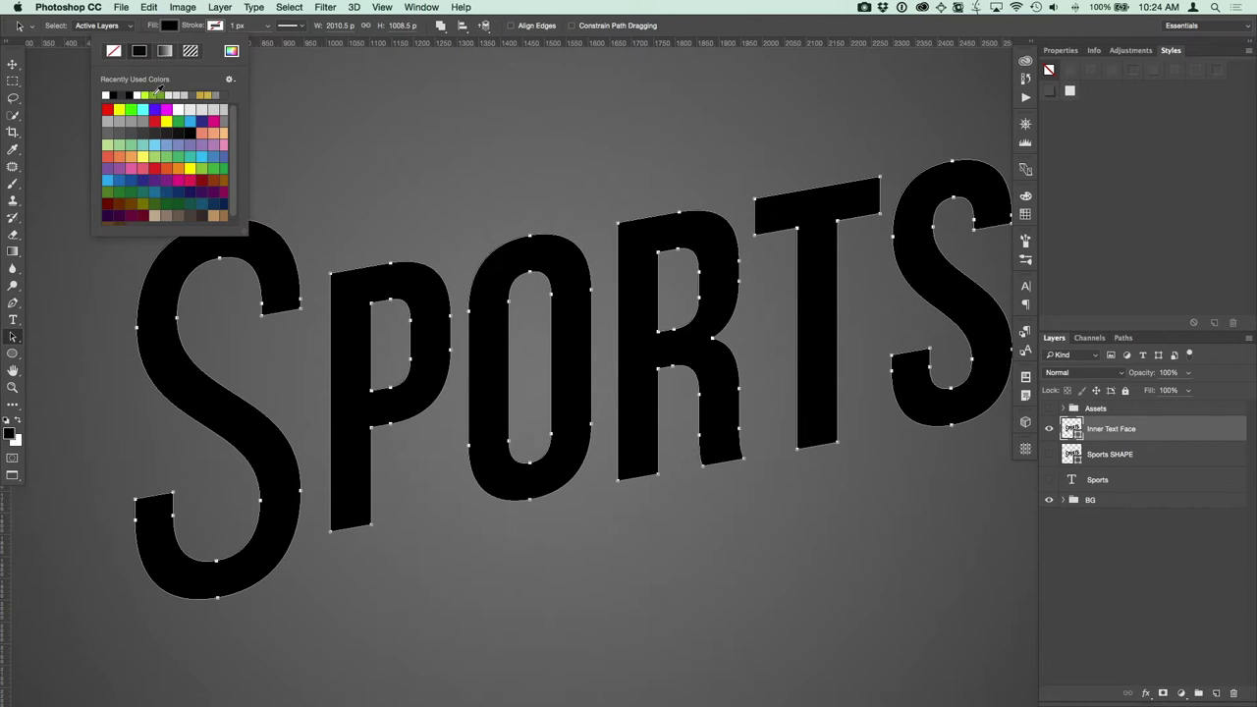
pyautogui.click(157, 94)
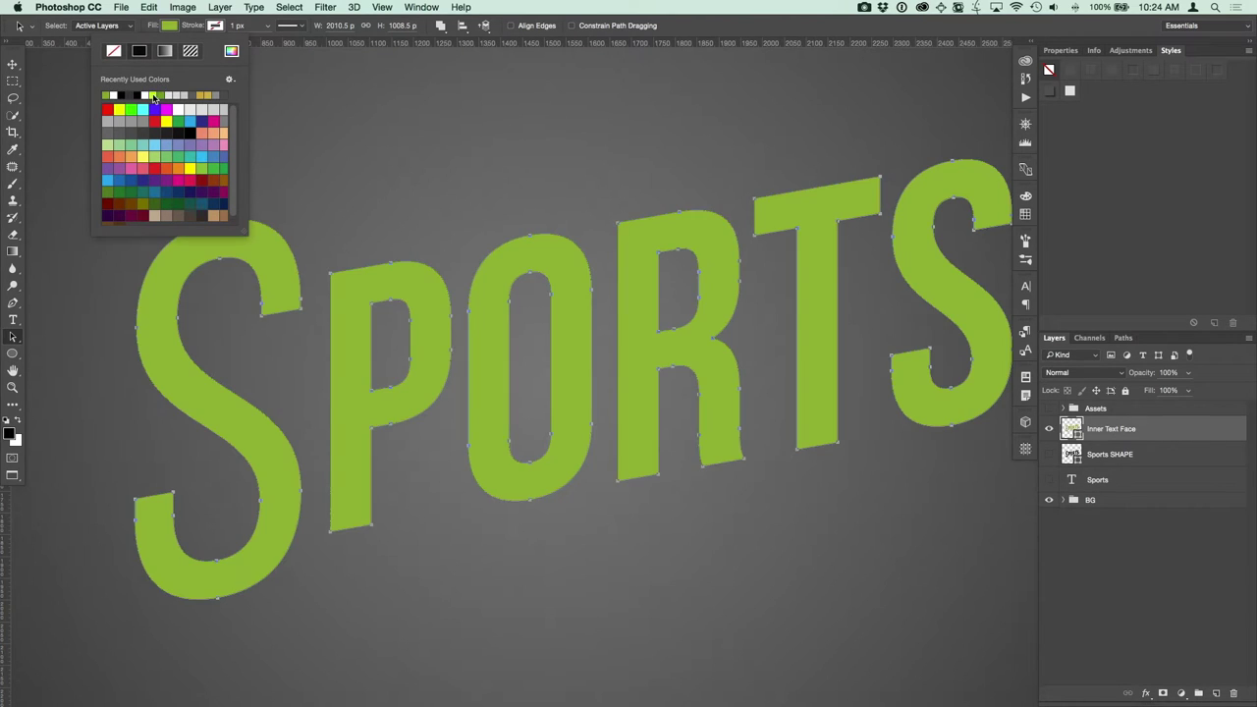
pyautogui.click(220, 30)
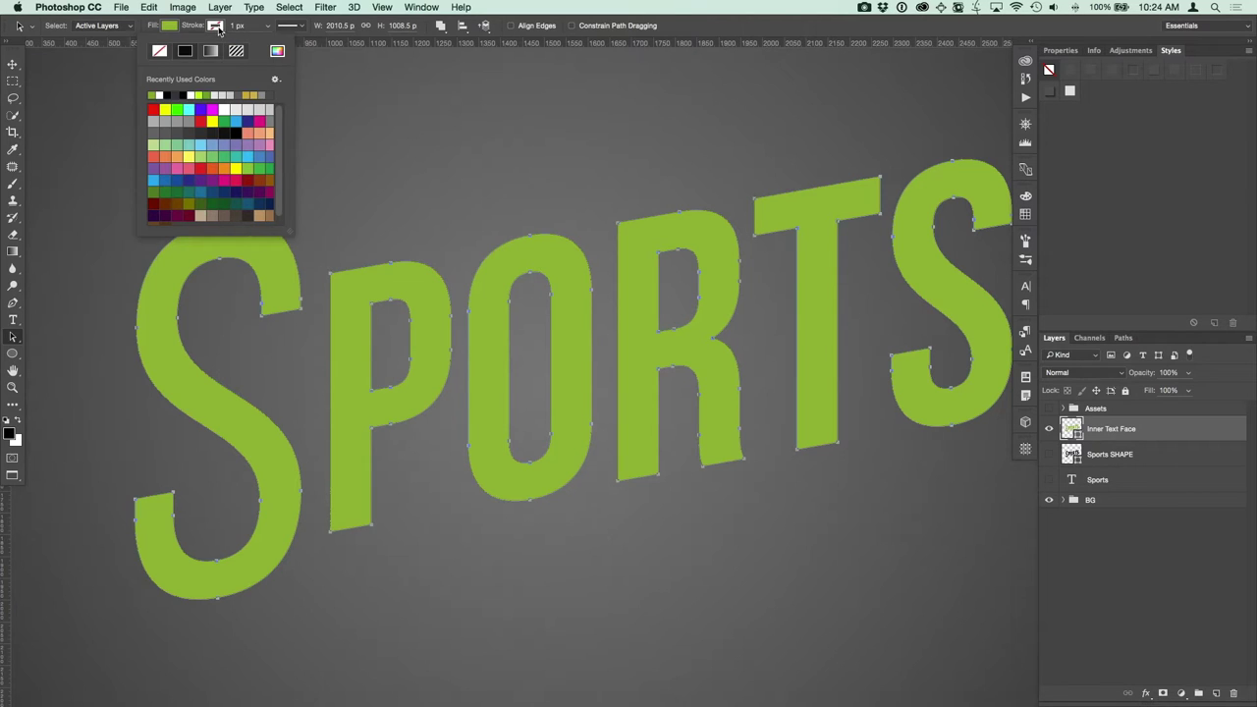
pyautogui.click(154, 93)
# Set the Inner Text Face shape's stroke width to 14 px and align the stroke to the outside.
pyautogui.click(234, 26)
pyautogui.write('14')
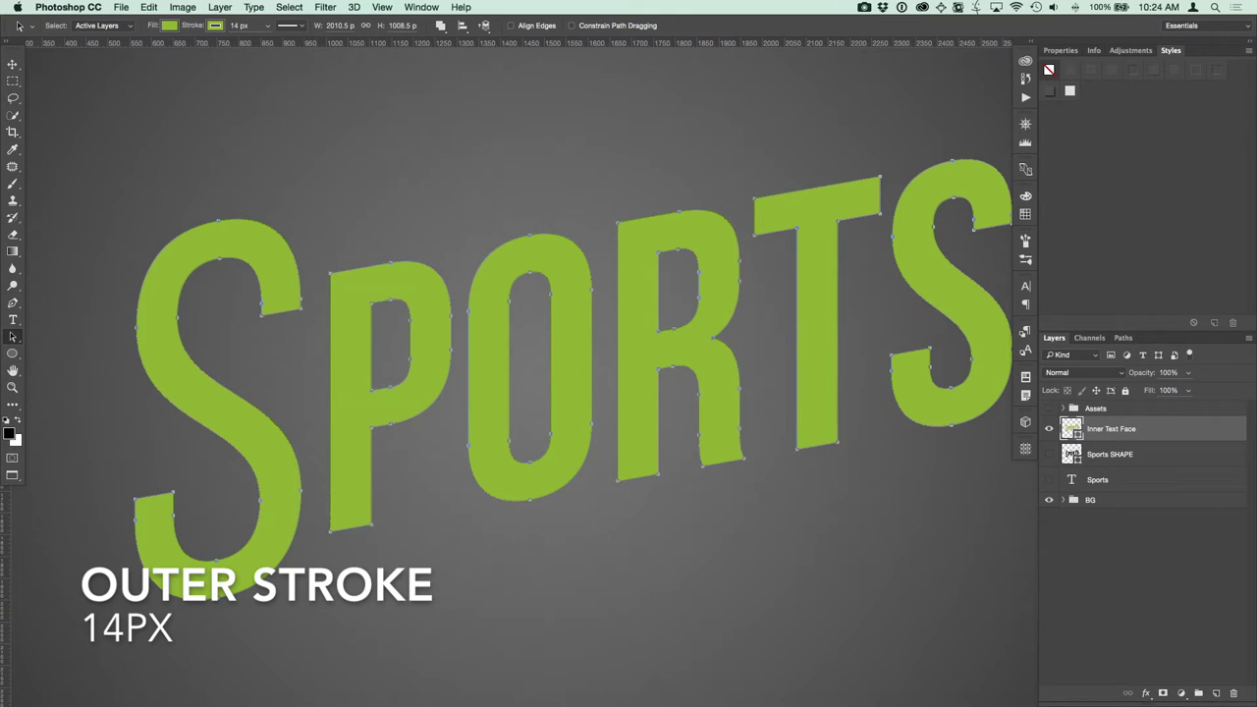
pyautogui.click(292, 27)
pyautogui.click(246, 167)
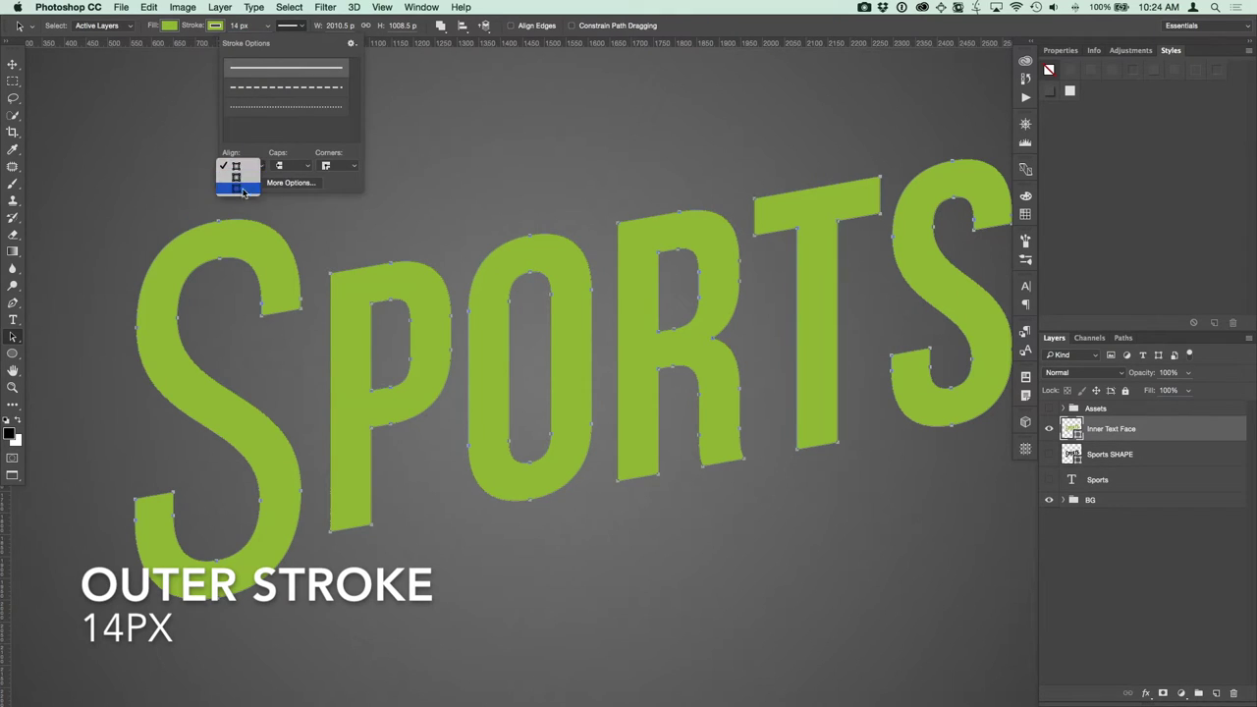
pyautogui.click(243, 191)
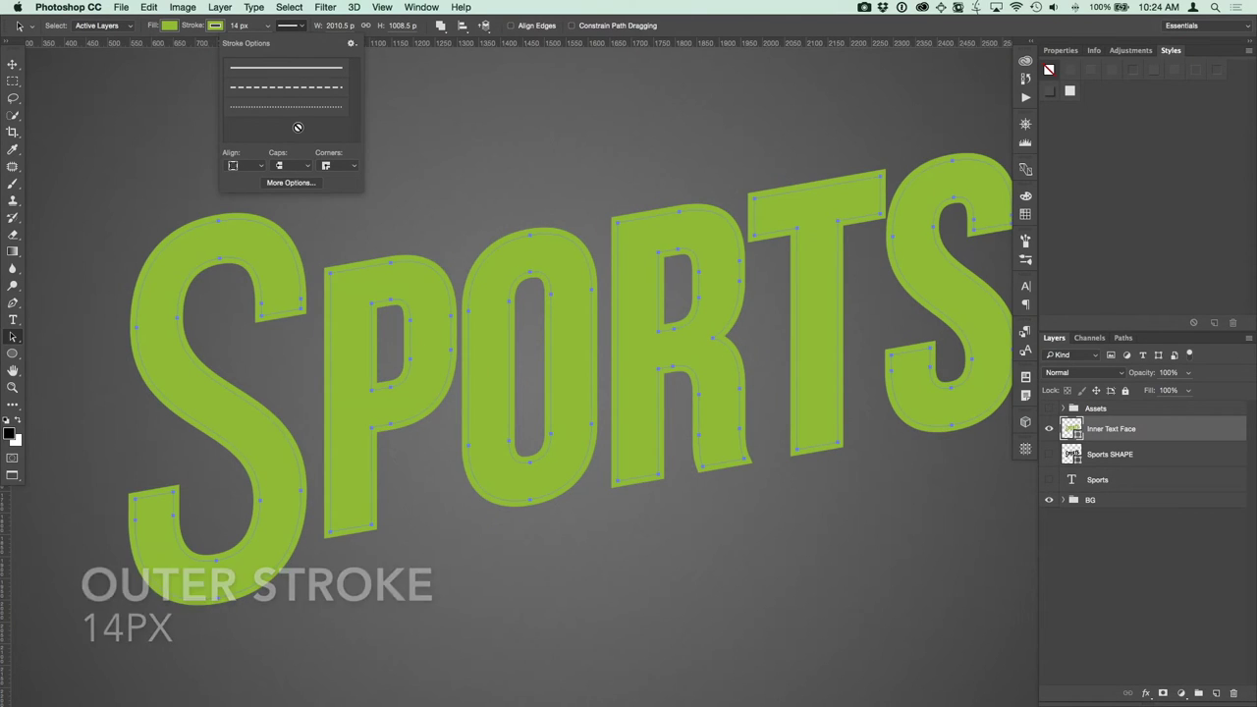
pyautogui.press('Return')
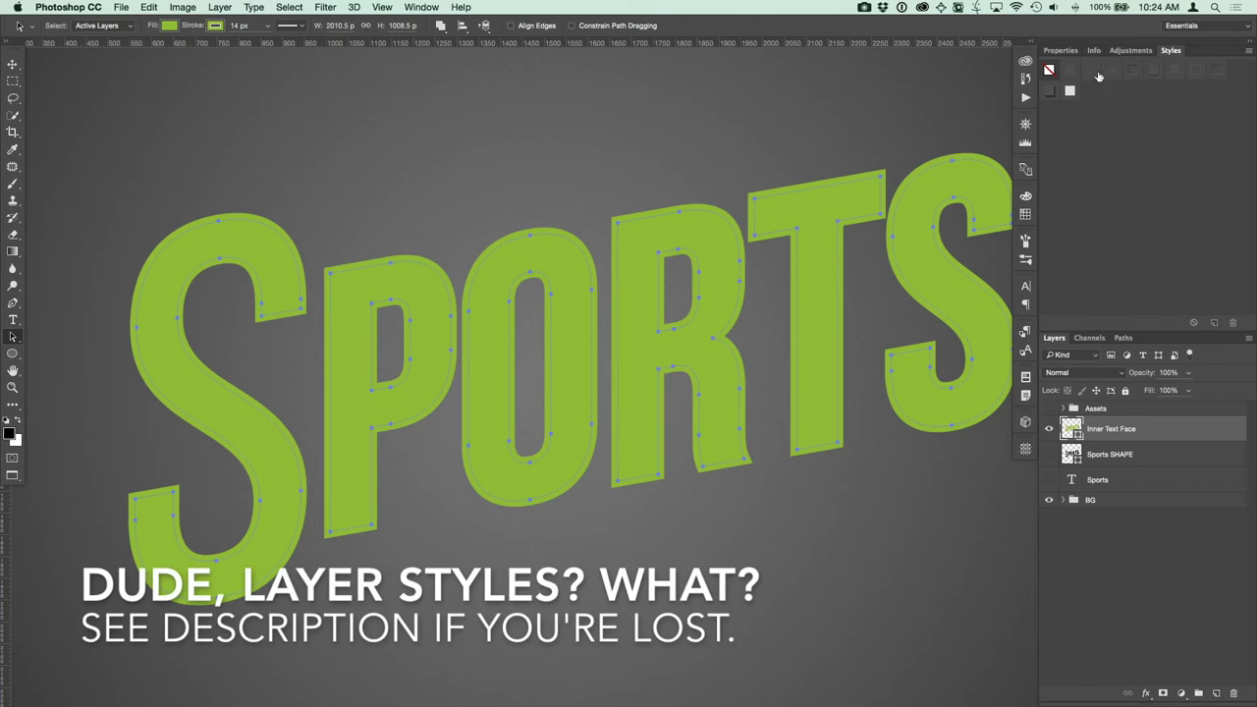
# Convert the Inner Text Face layer to a smart object and apply the saved style preset with Bevel & Emboss, Inner Glow and Pattern Overlay.
pyautogui.rightClick(1108, 435)
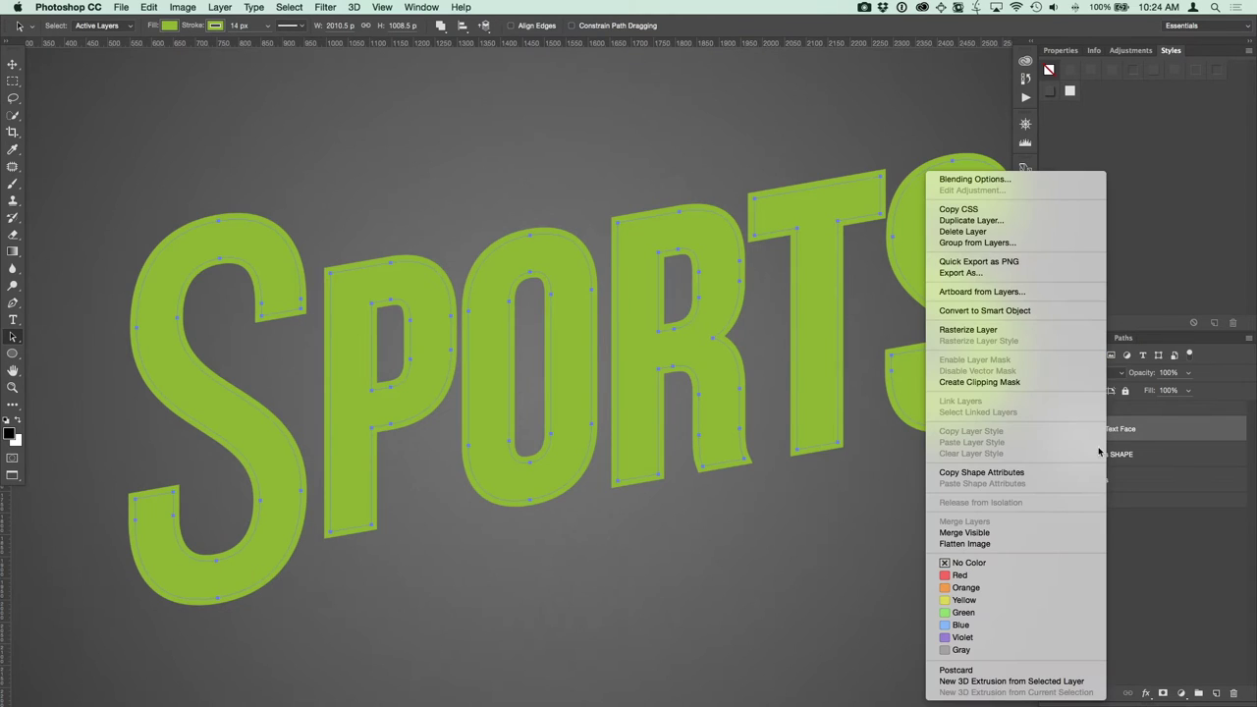
pyautogui.click(1031, 311)
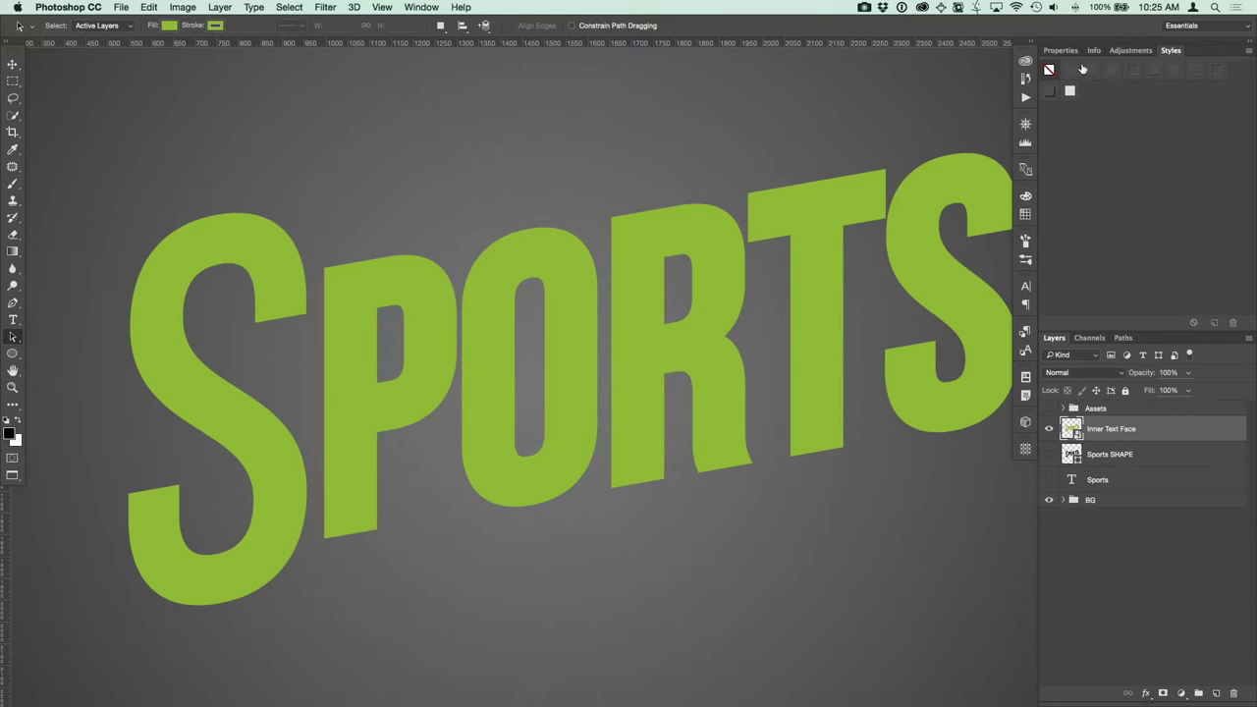
pyautogui.click(1132, 72)
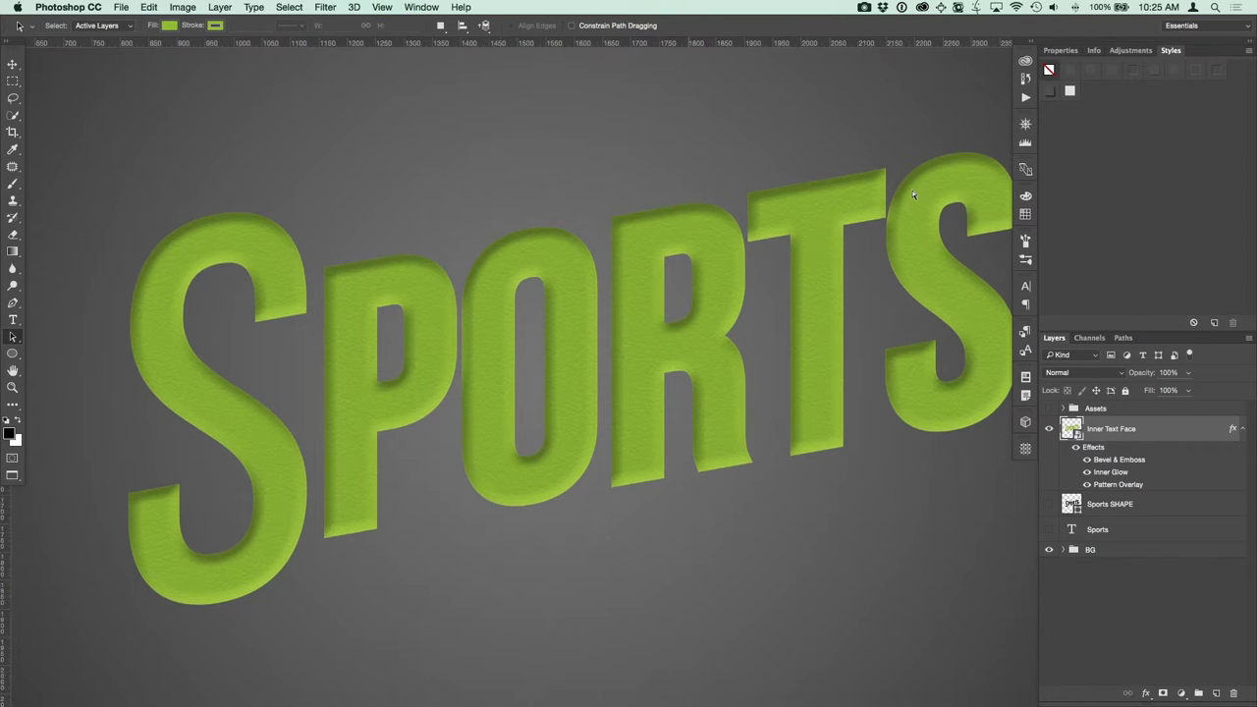
# Examine the Bevel & Emboss settings of the Inner Text Face layer, leave them unchanged and collapse its effects list.
pyautogui.scroll(2, 912, 193)
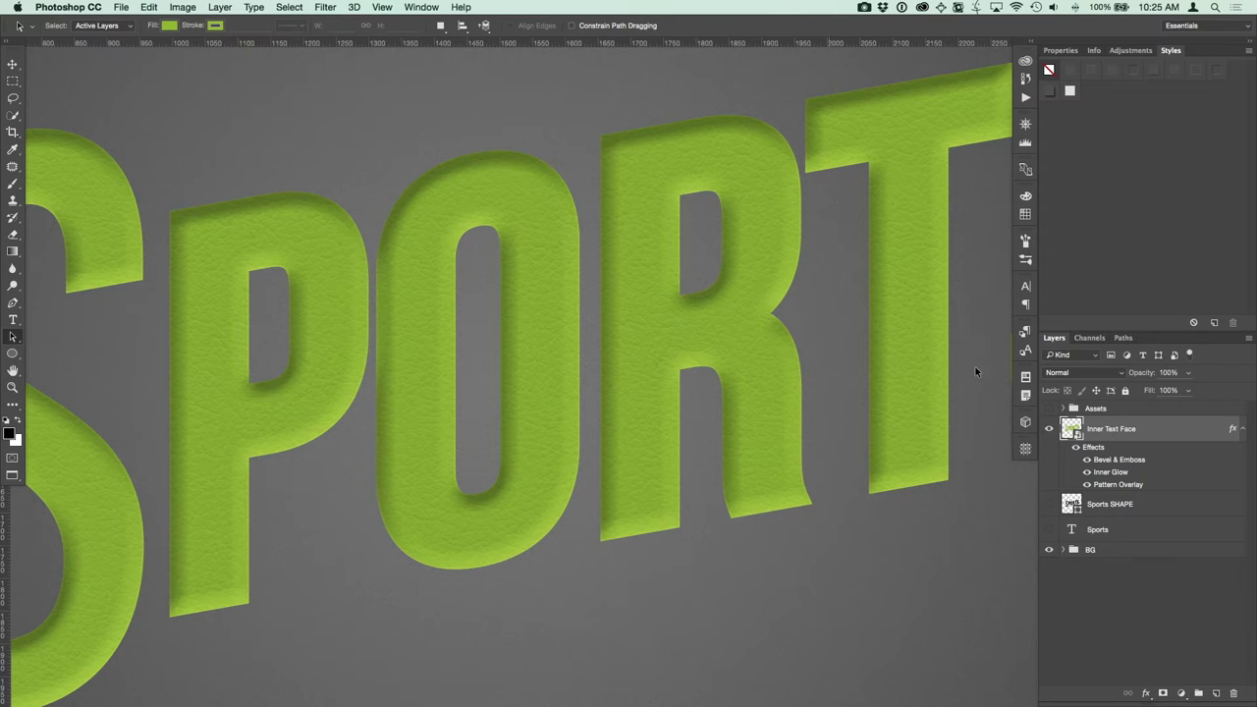
pyautogui.doubleClick(1114, 460)
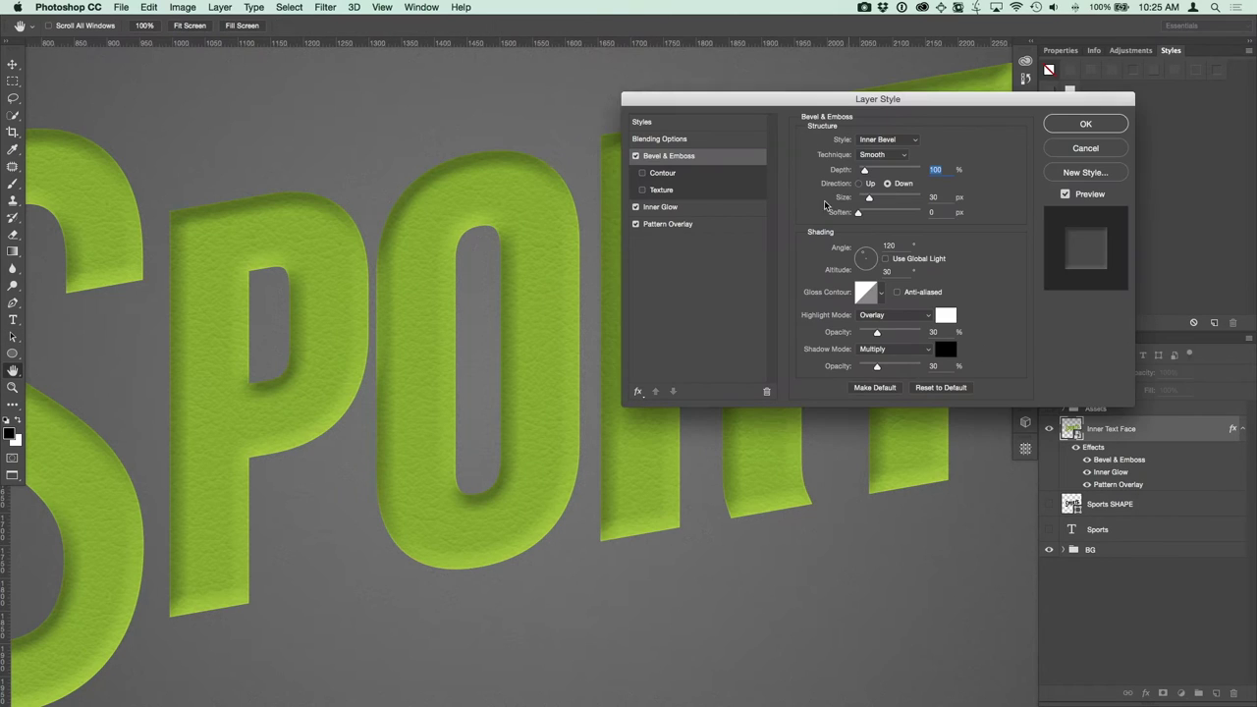
pyautogui.click(1117, 152)
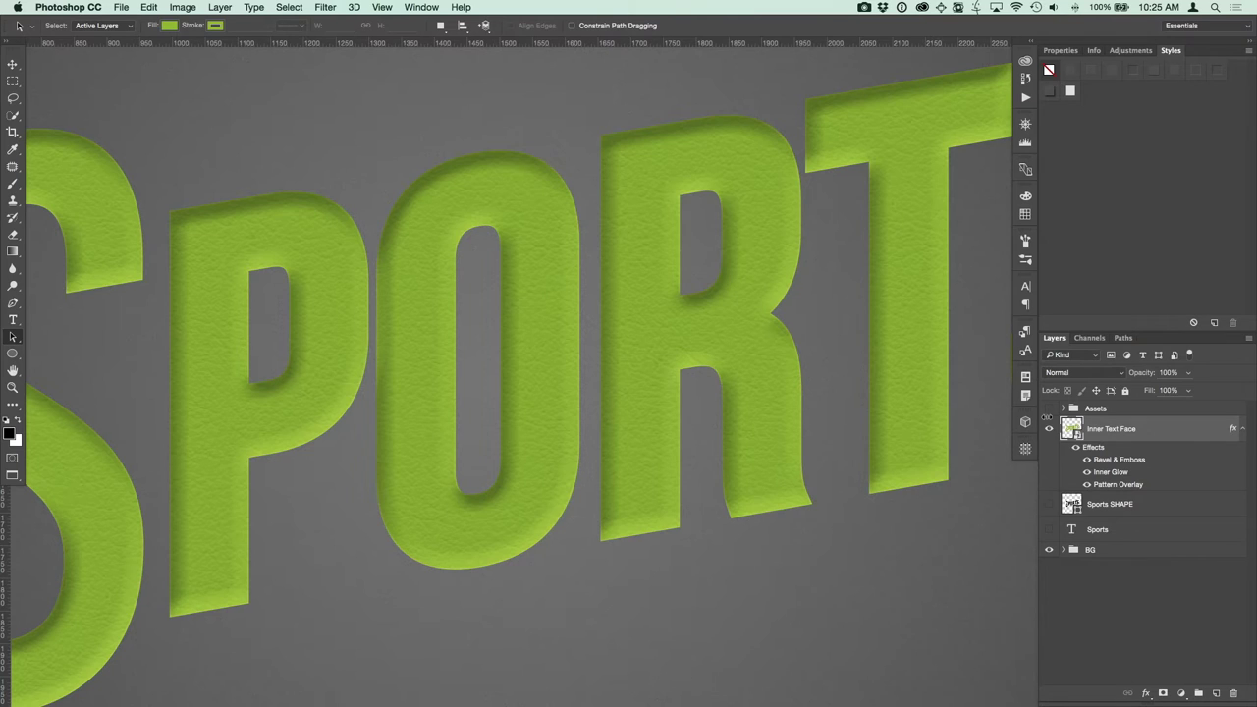
pyautogui.click(1243, 430)
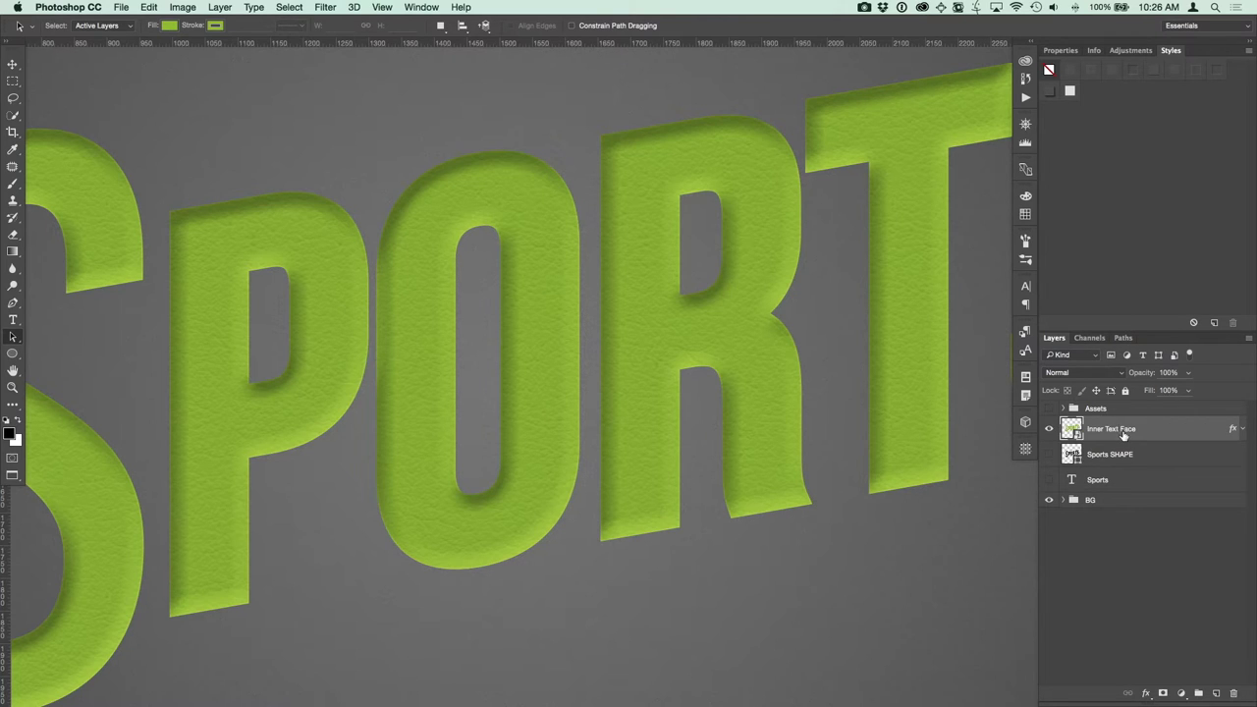
# Duplicate the Inner Text Face layer, place the copy below the original and put it in a group named "Inner Text Extrusion".
pyautogui.moveTo(1124, 434); pyautogui.dragTo(1132, 274)
pyautogui.press('super+j')
pyautogui.moveTo(1110, 430); pyautogui.dragTo(1130, 456)
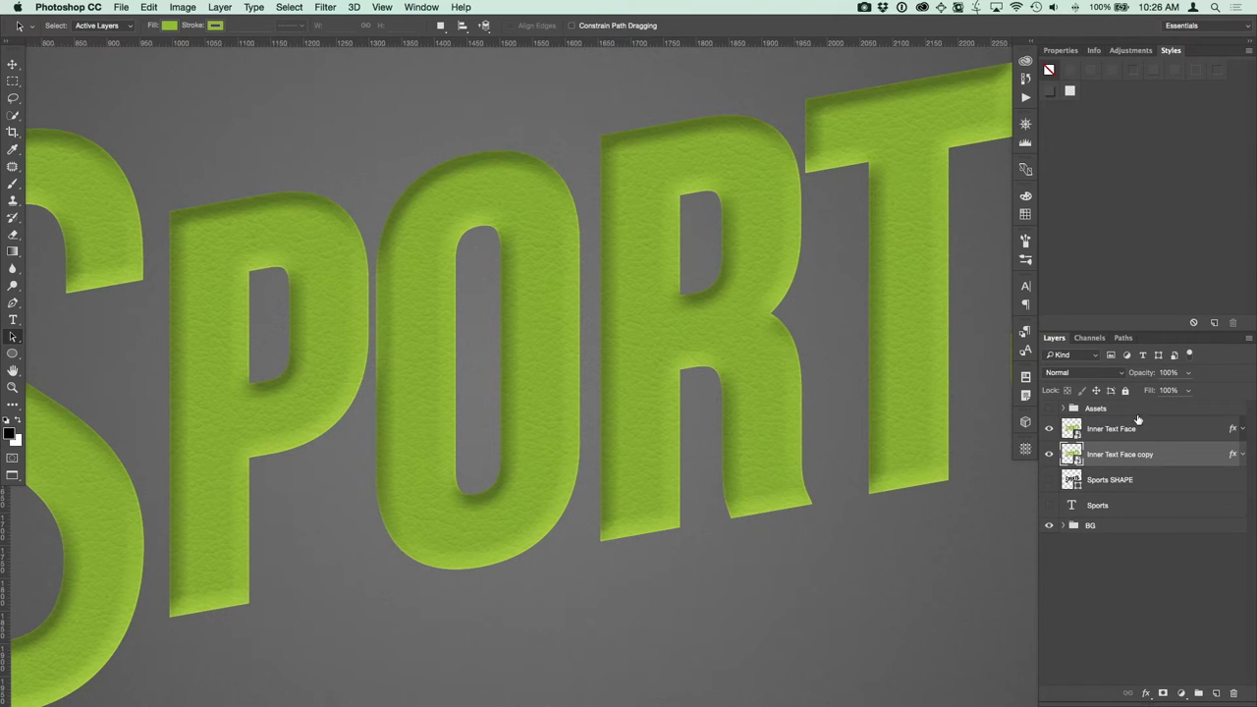
pyautogui.press('super+g')
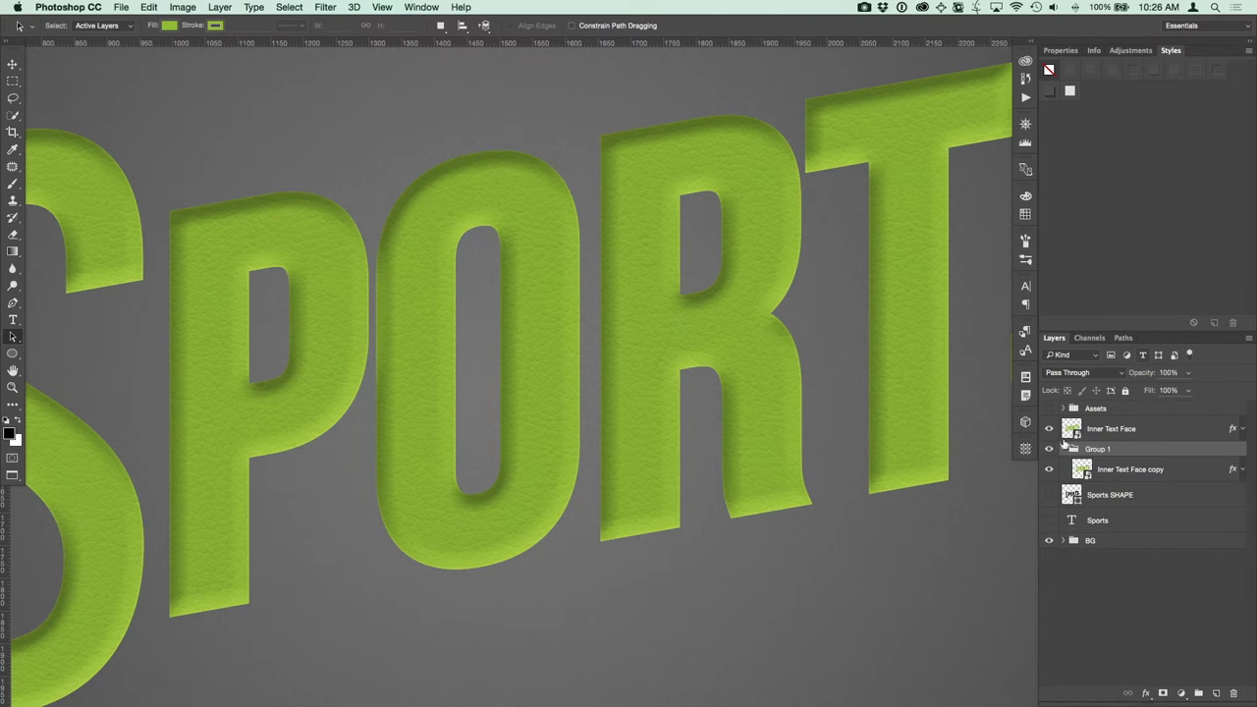
pyautogui.doubleClick(1097, 449)
pyautogui.write('Inner Text Extrusion')
pyautogui.press('Return')
# Remove all layer effects from the Inner Text Face copy inside the Inner Text Extrusion group and select that layer.
pyautogui.click(1242, 469)
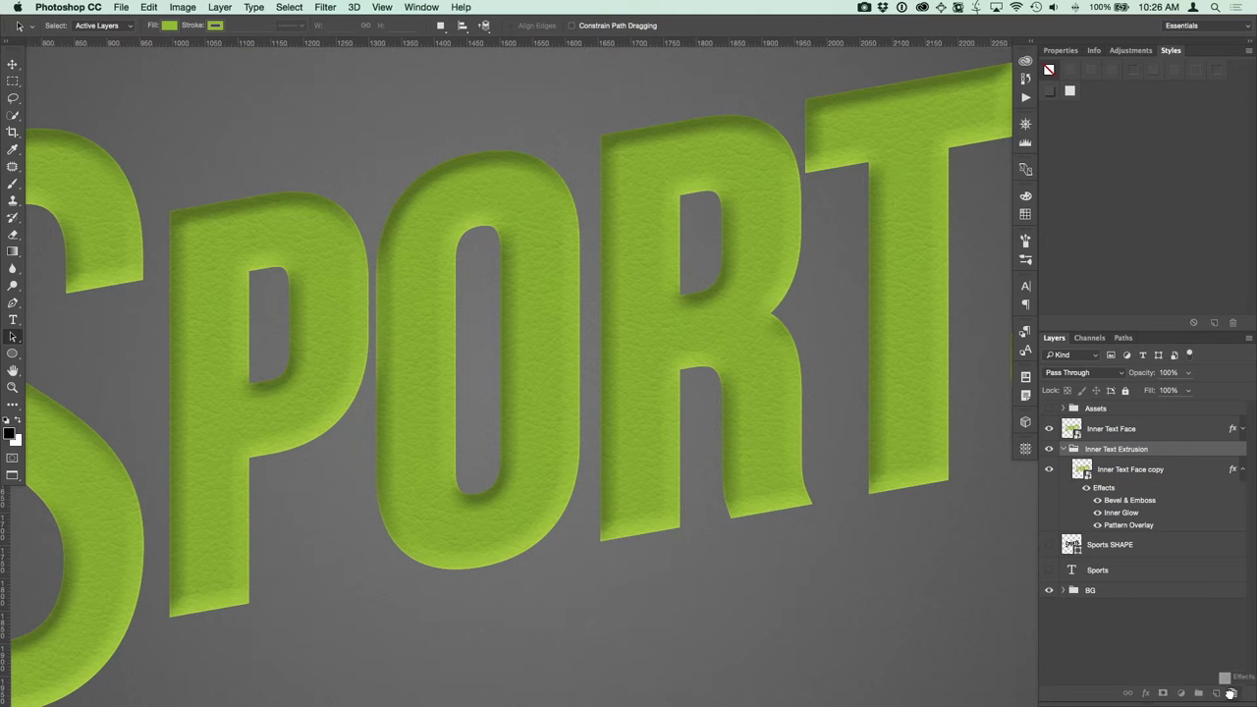
pyautogui.moveTo(1237, 664); pyautogui.dragTo(1234, 694)
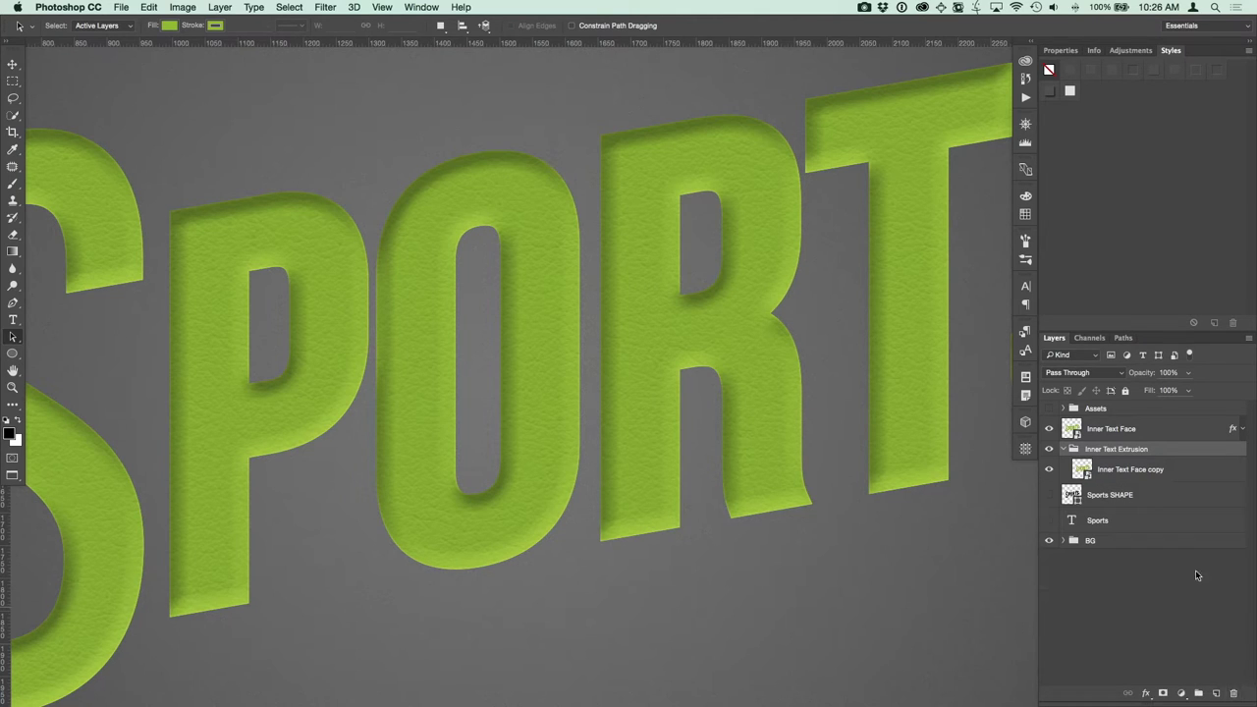
pyautogui.click(1169, 481)
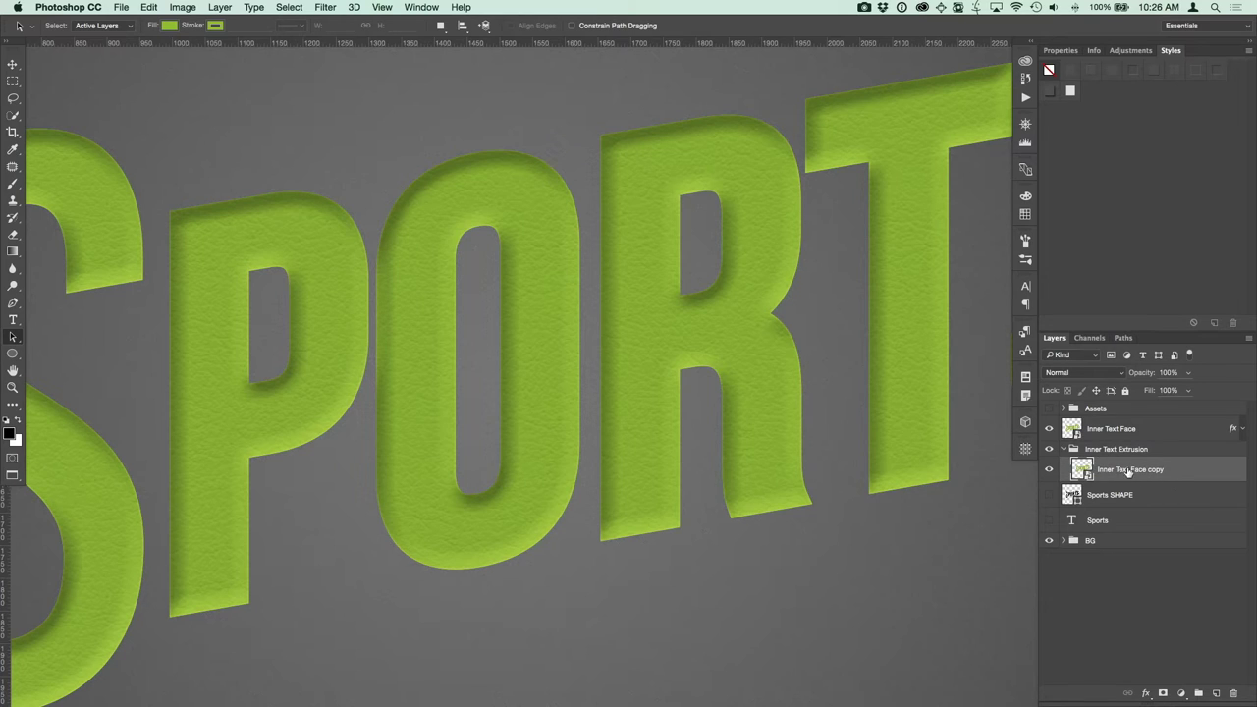
# Hide the original Inner Text Face layer and apply the saved Bevel & Emboss style preset to its copy.
pyautogui.click(1049, 429)
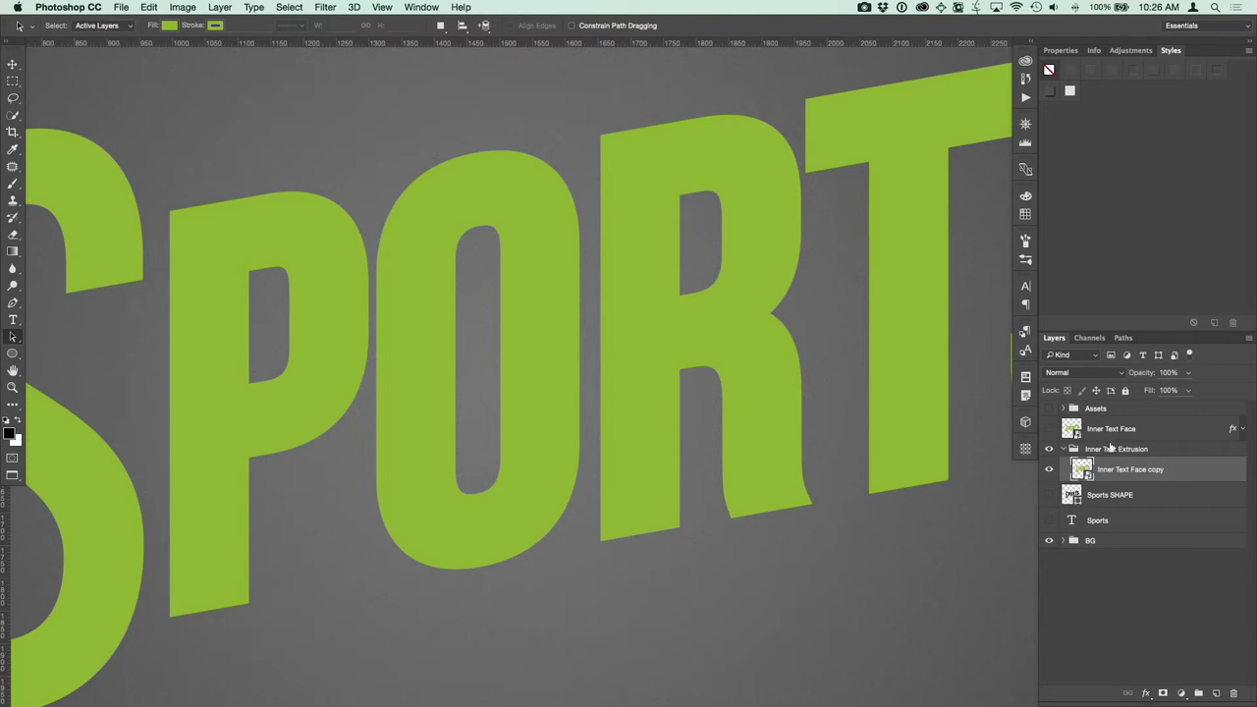
pyautogui.click(1172, 68)
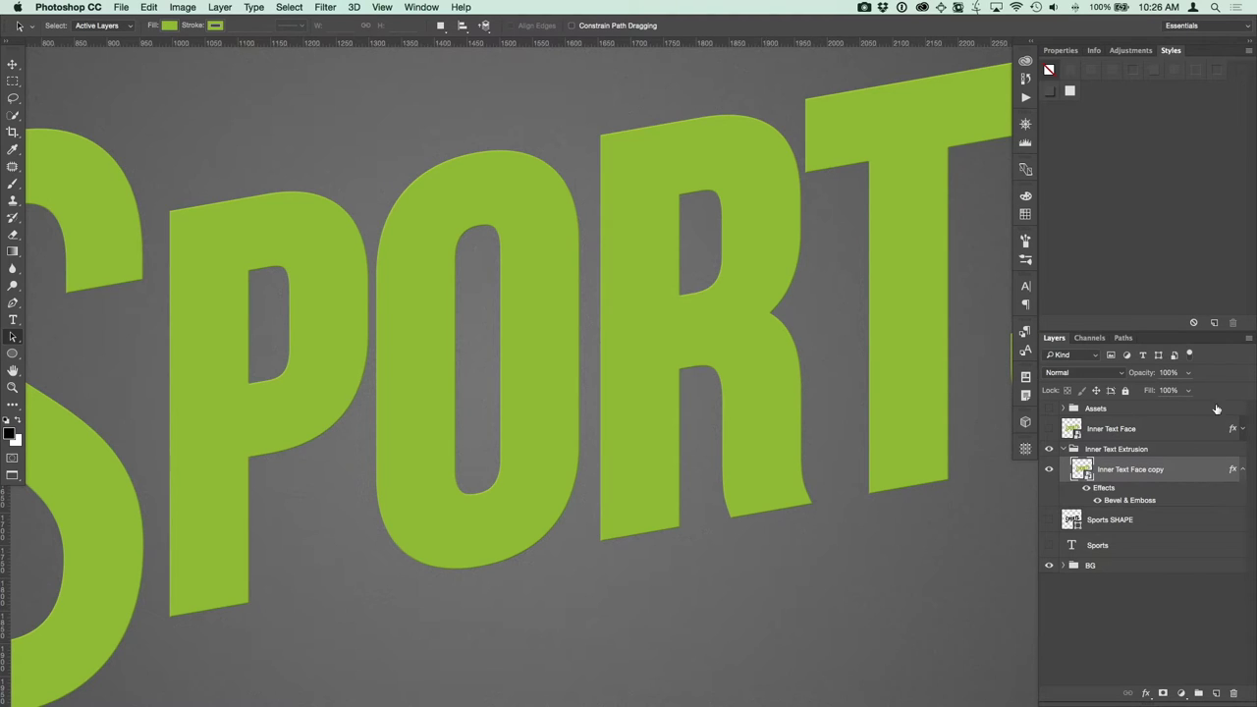
pyautogui.click(1243, 471)
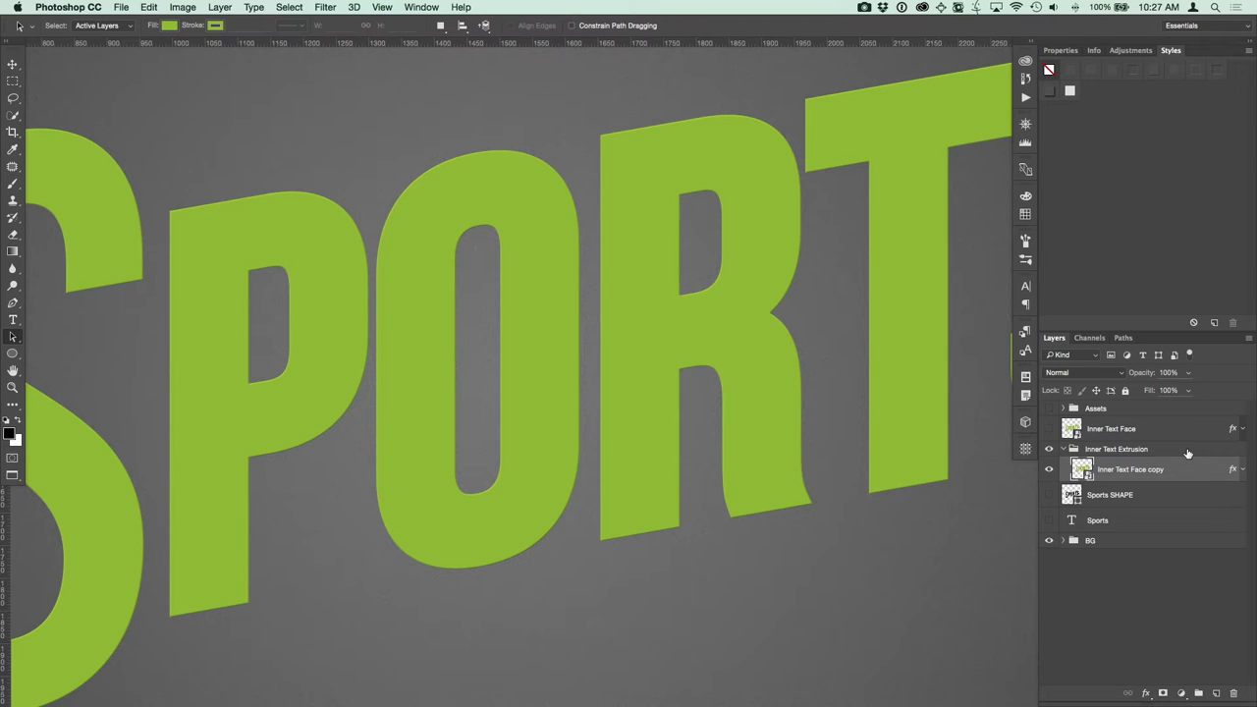
# With the Move tool, create two successive duplicates of the Inner Text Face copy, each nudged one pixel down and one pixel right.
pyautogui.press('super+plus')
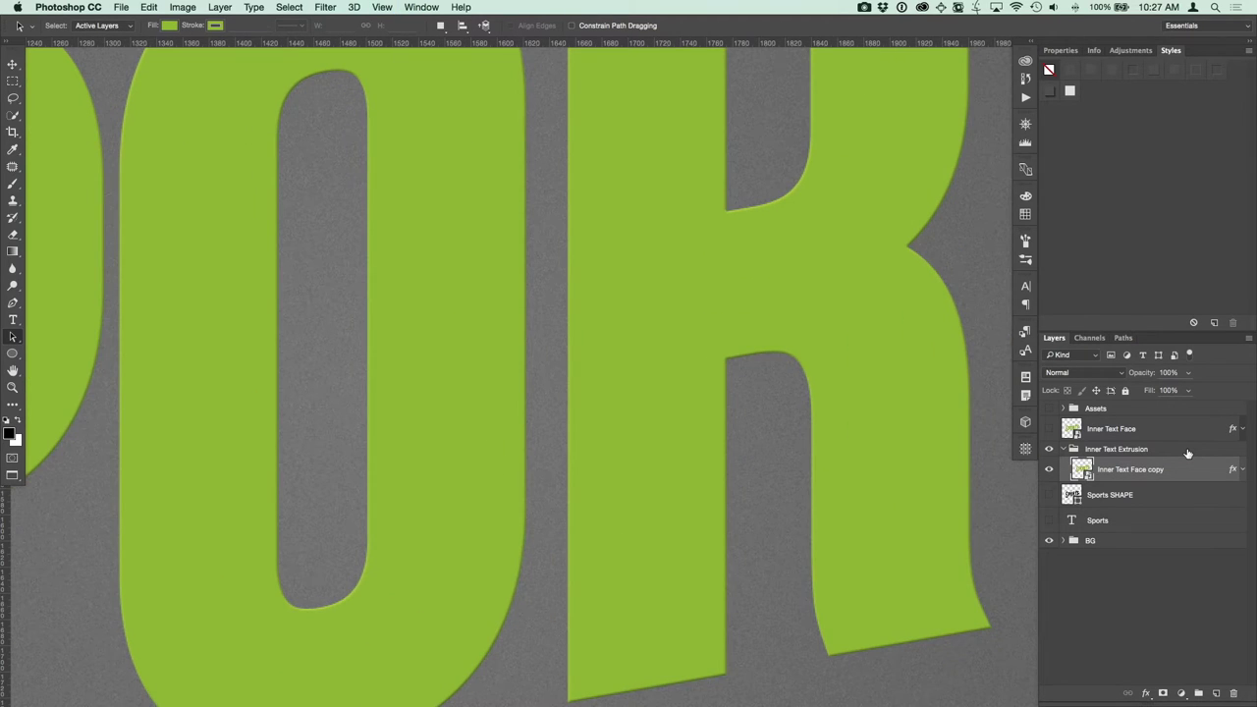
pyautogui.moveTo(789, 374); pyautogui.dragTo(575, 151)
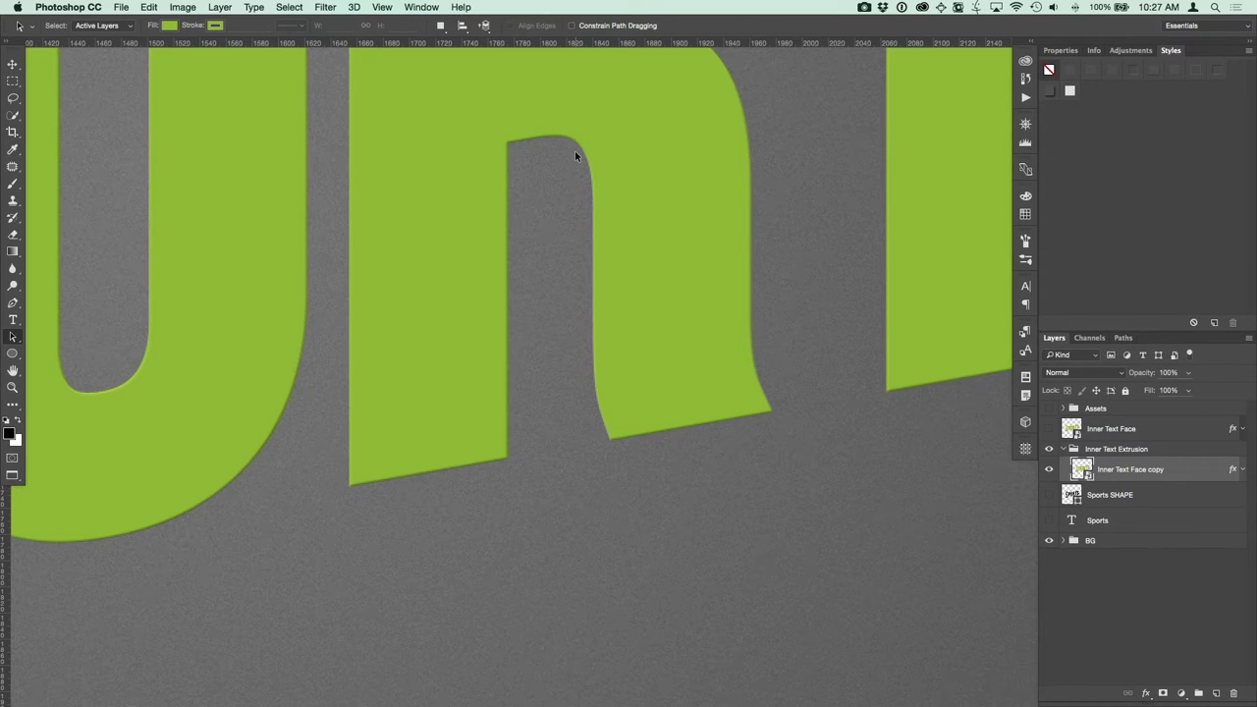
pyautogui.press('v')
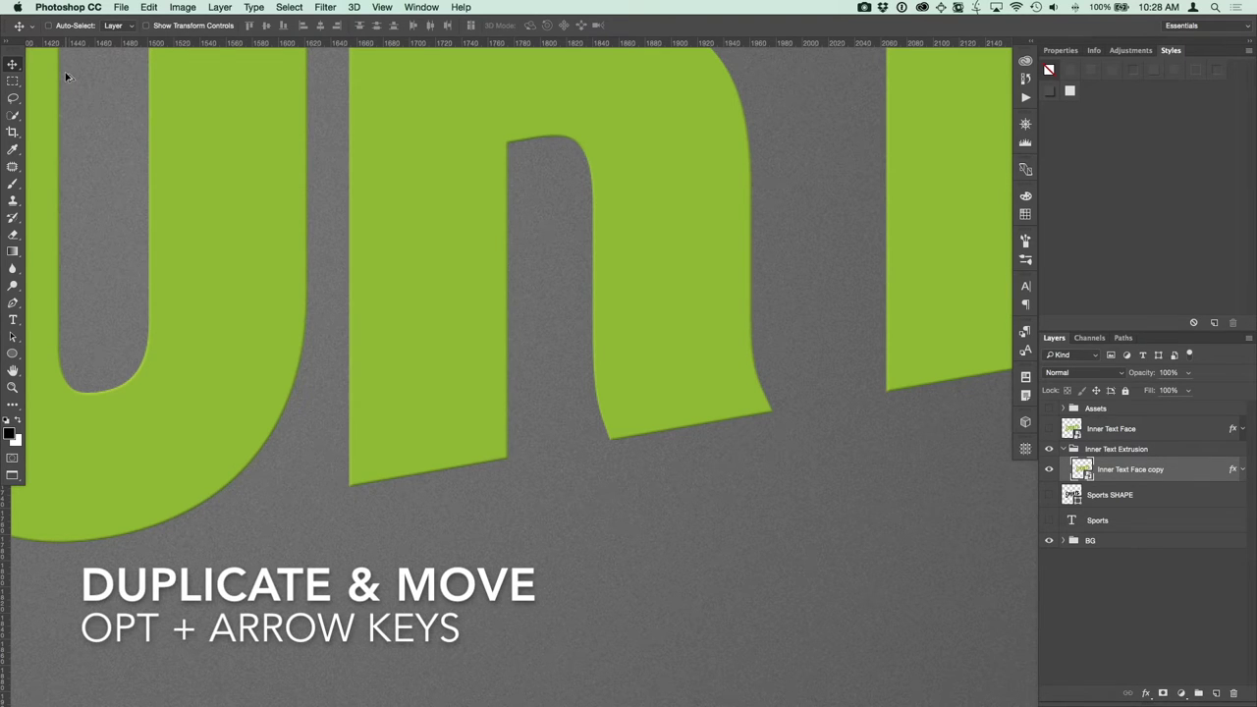
pyautogui.hotkey('alt', 'Down')
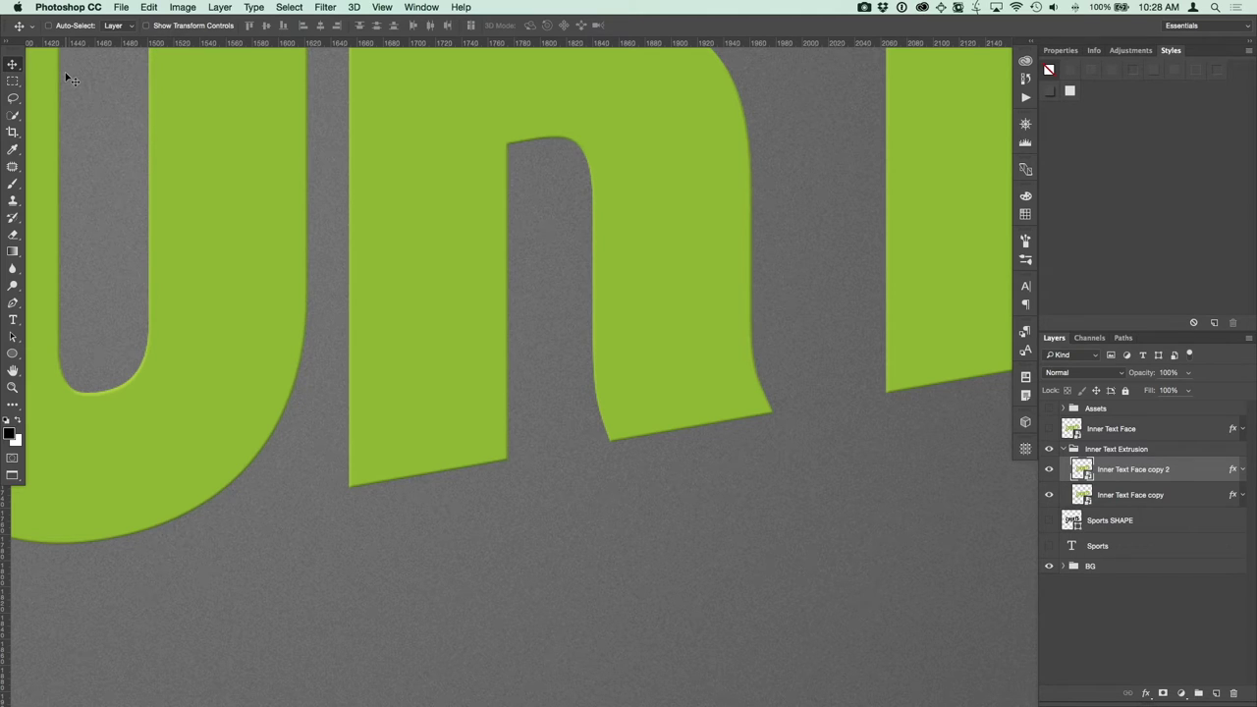
pyautogui.press('Right')
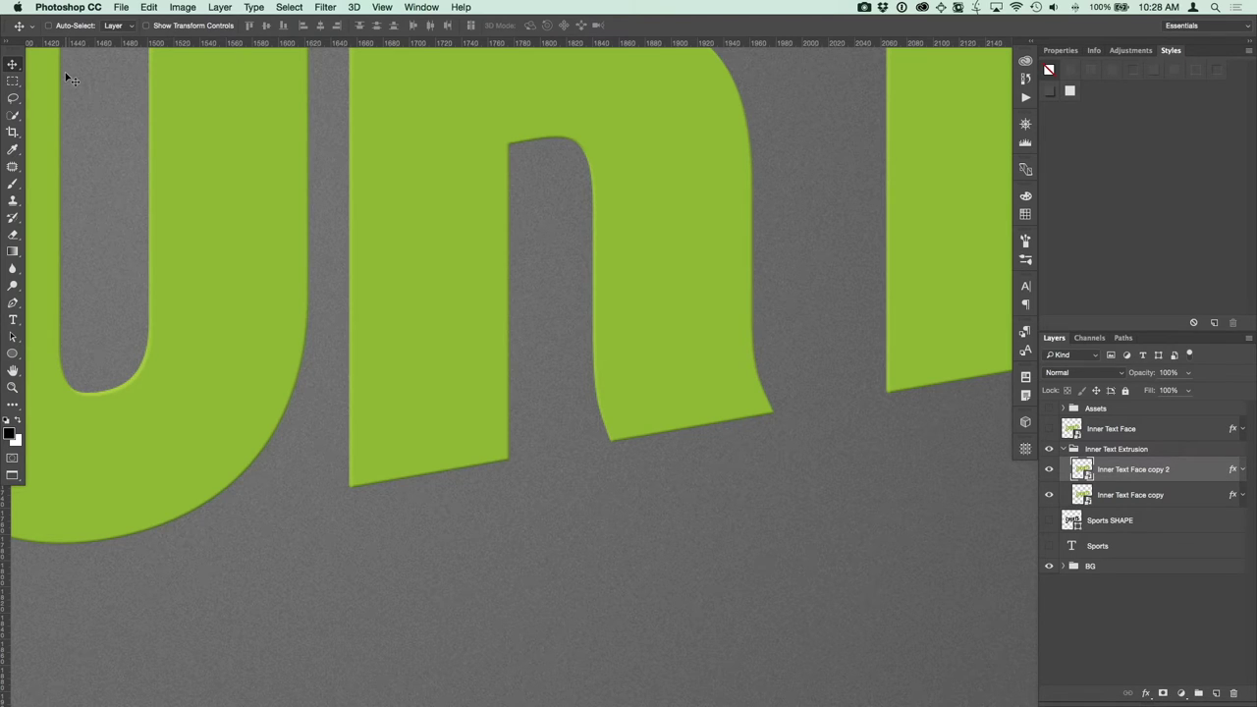
pyautogui.hotkey('alt', 'Down')
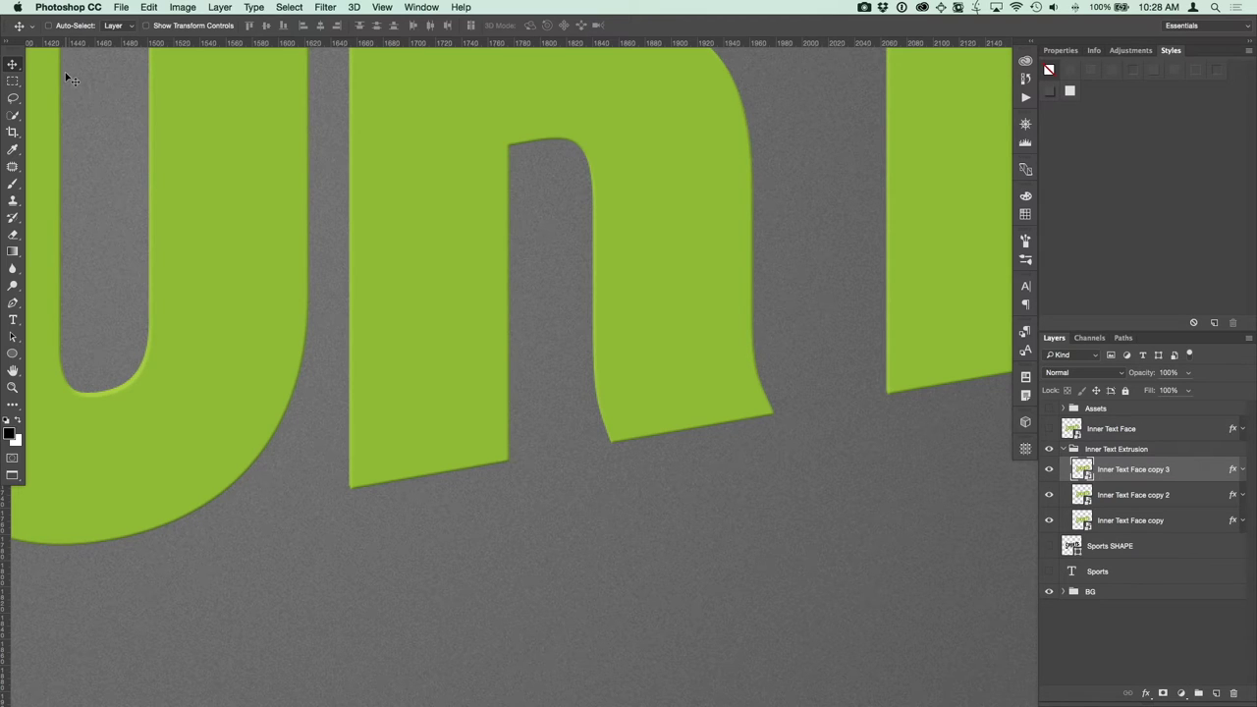
pyautogui.press('Right')
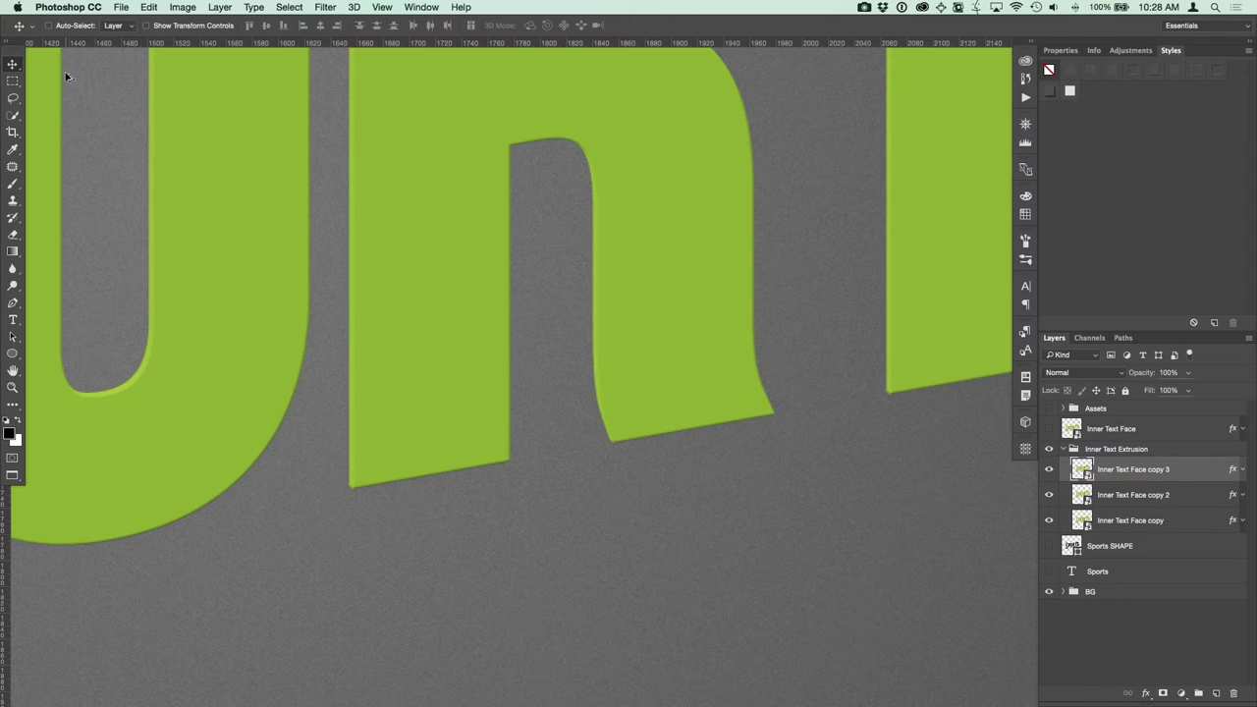
# Keep duplicating the layer one pixel down and right until the Inner Text Extrusion group holds 14 stacked copies.
pyautogui.press('super+alt+shift+t')
pyautogui.press('super+alt+shift+t')
pyautogui.press('super+alt+shift+t')
pyautogui.press('super+alt+shift+t')
pyautogui.press('super+alt+shift+t')
pyautogui.press('super+alt+shift+t')
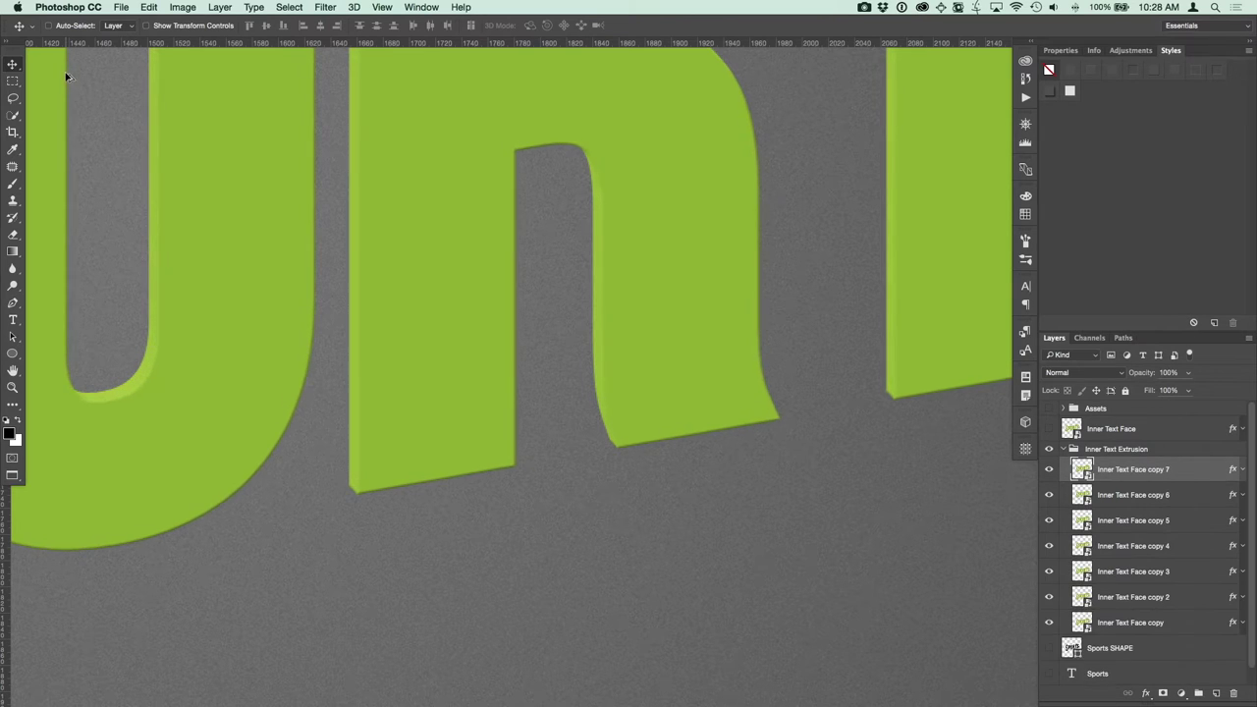
pyautogui.press('super+alt+shift+t')
pyautogui.press('super+alt+shift+t')
pyautogui.press('super+alt+shift+t')
pyautogui.press('super+alt+shift+t')
pyautogui.press('super+alt+shift+t')
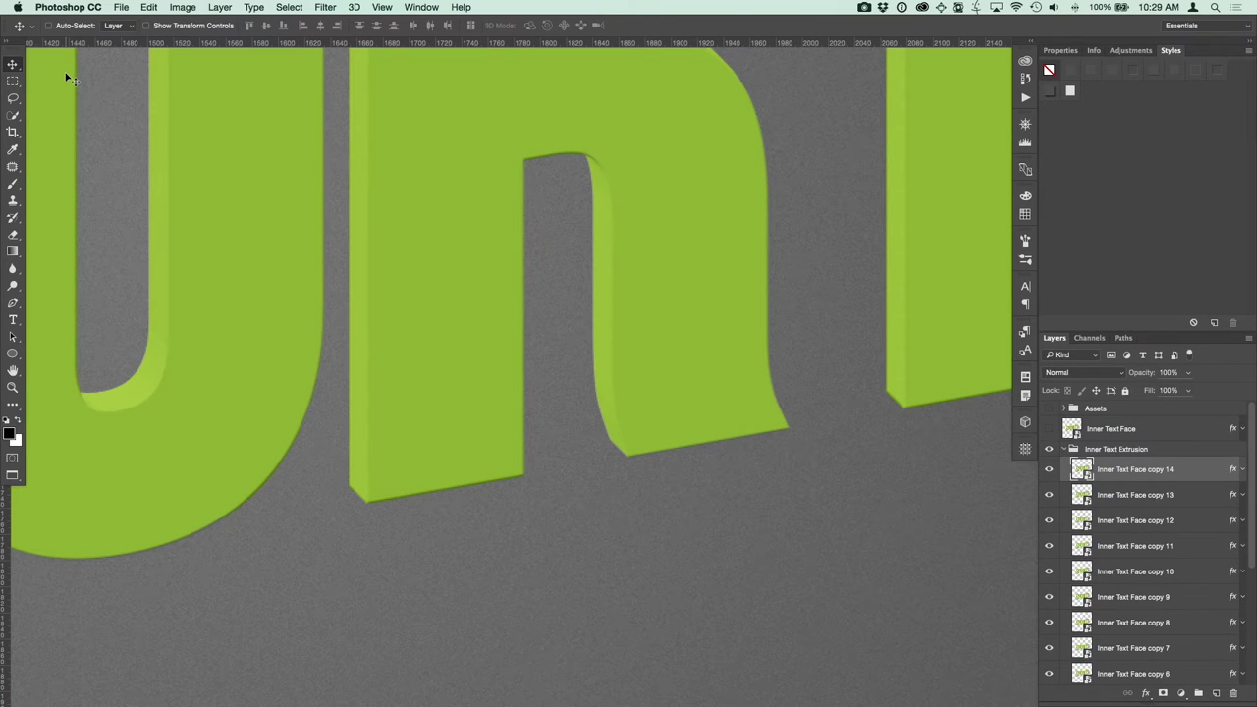
pyautogui.press('super+minus')
pyautogui.press('super+minus')
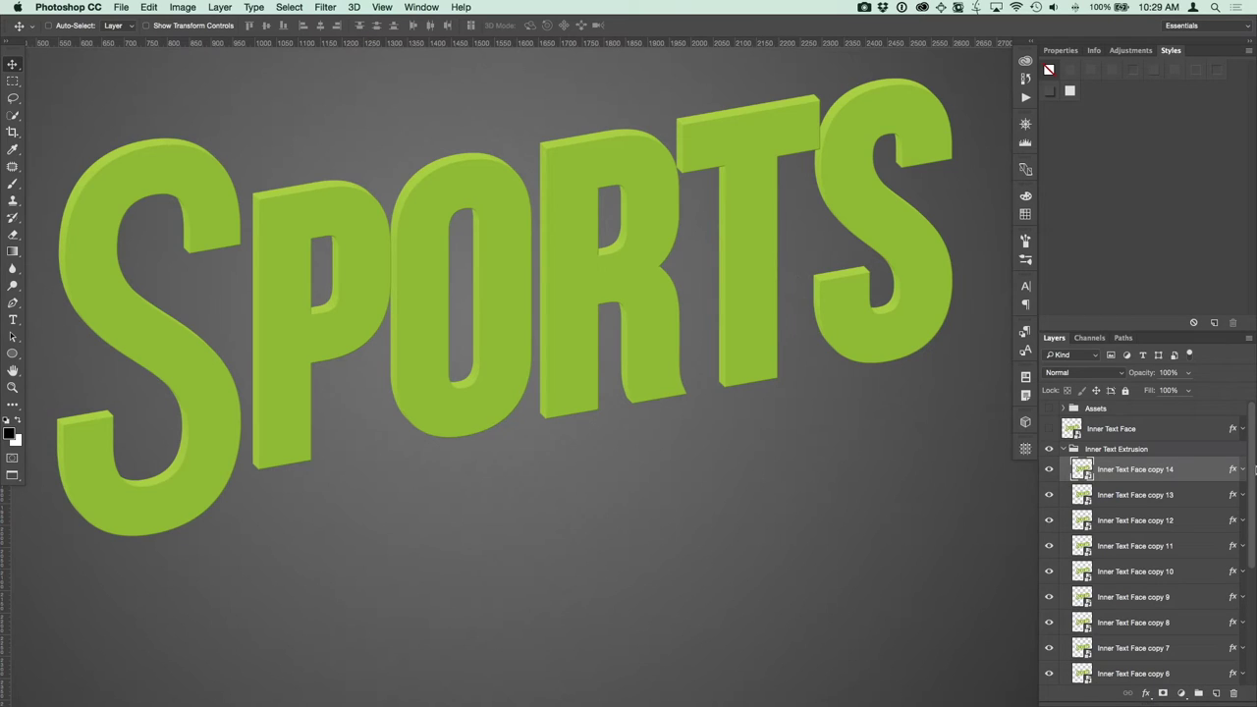
# Select all the Inner Text Face copies in the extrusion group and reverse their stacking order.
pyautogui.scroll(-3, 1247, 523)
pyautogui.scroll(-4, 1248, 524)
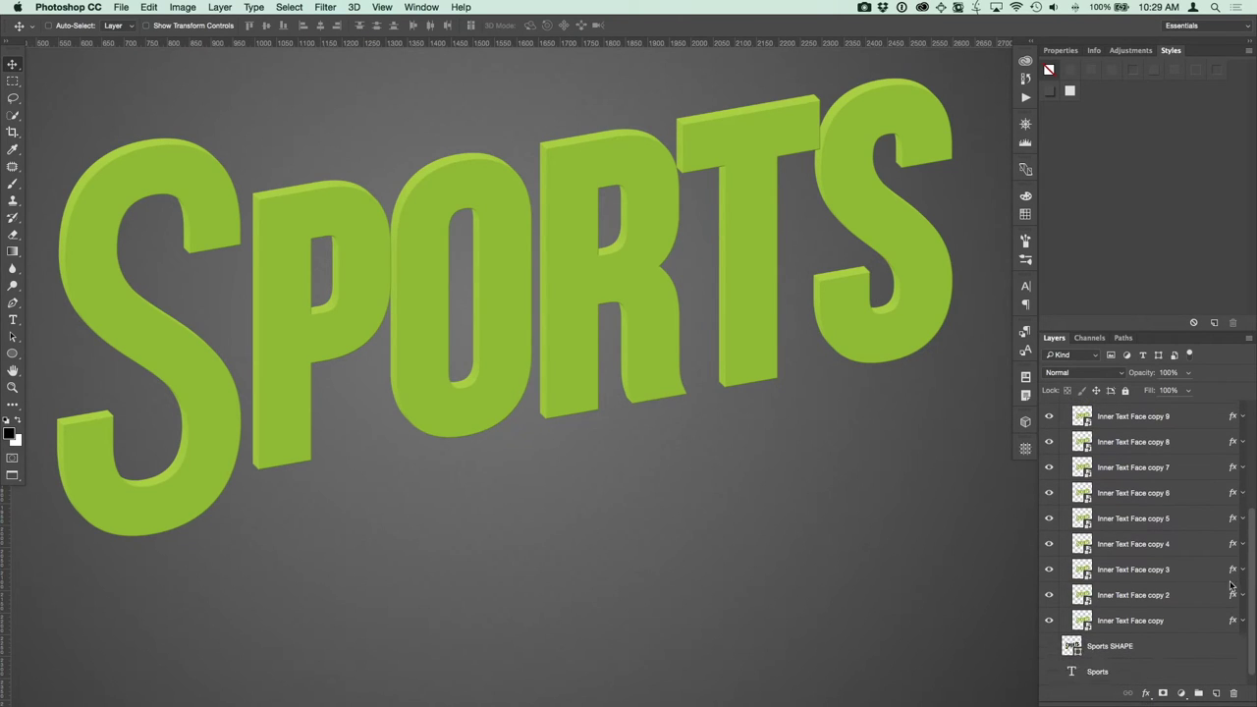
pyautogui.keyDown('shift'); pyautogui.click(1166, 625); pyautogui.keyUp('shift')
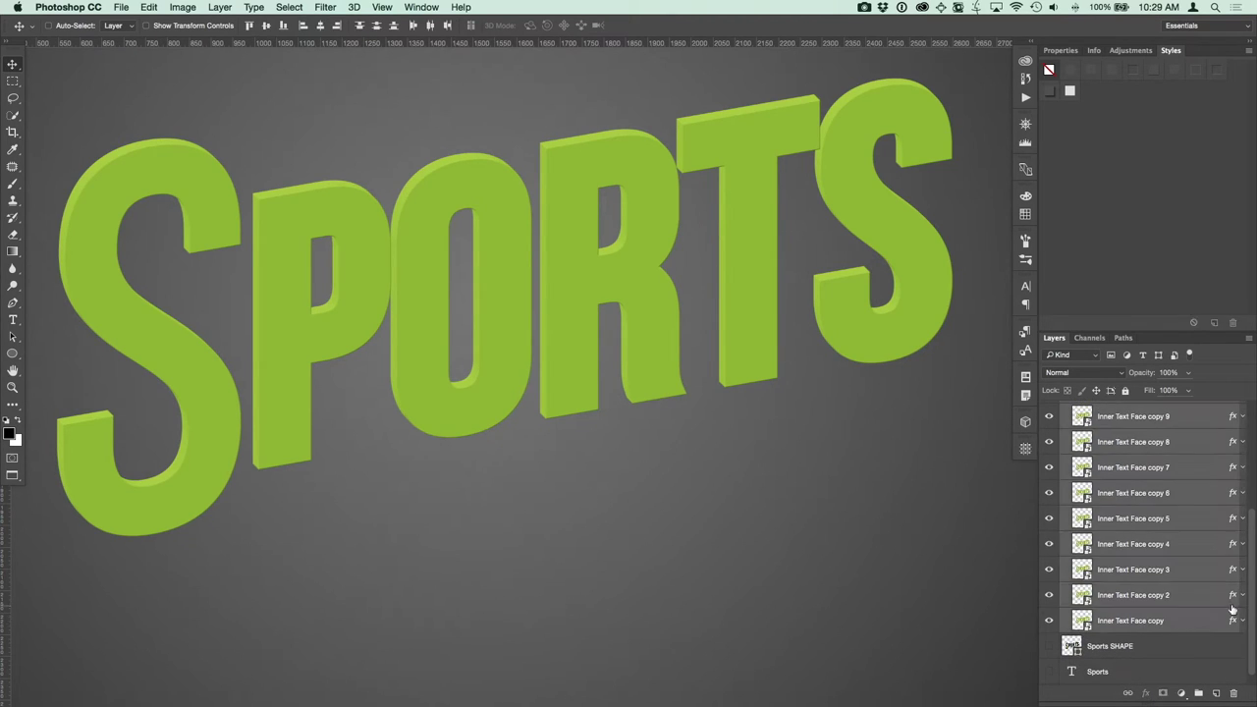
pyautogui.click(216, 8)
pyautogui.moveTo(322, 360)
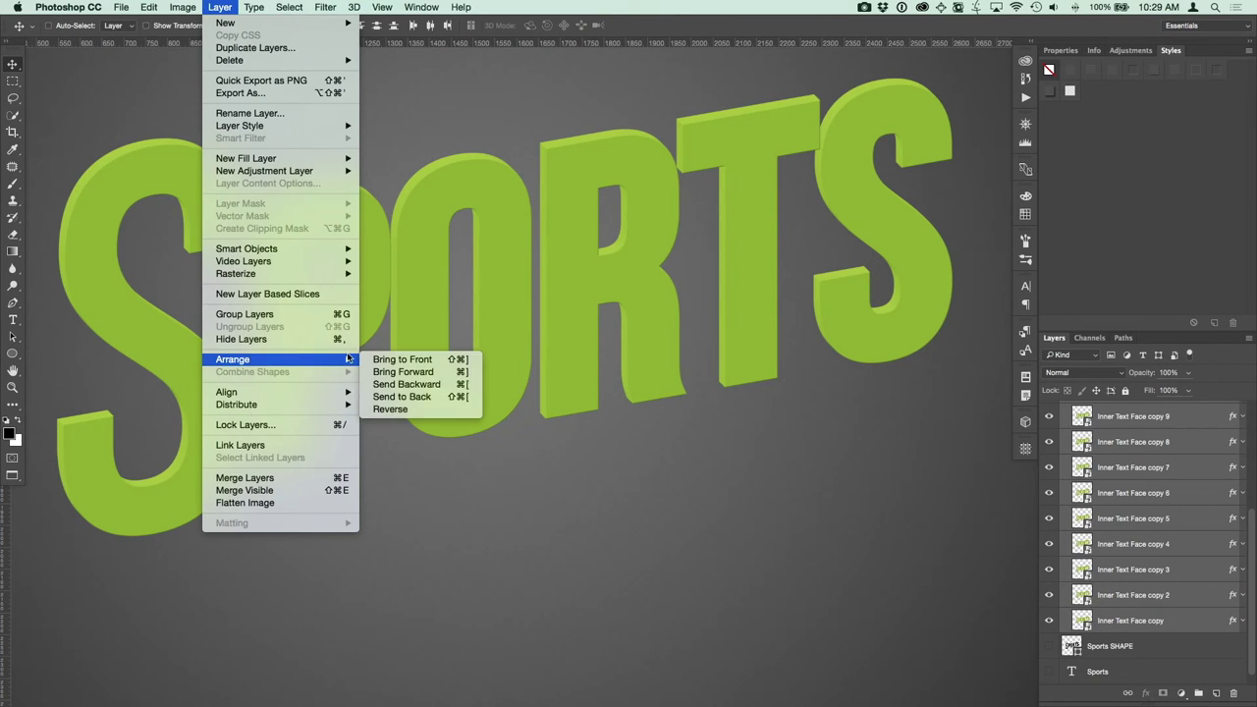
pyautogui.click(426, 415)
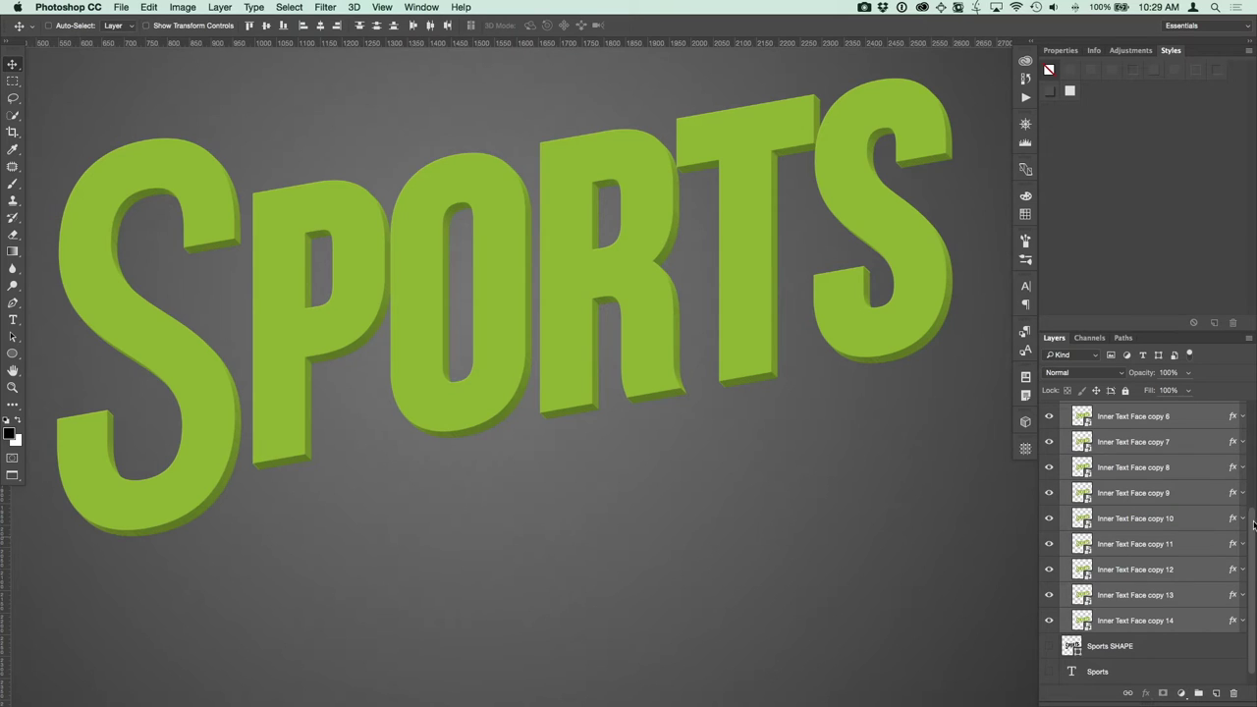
# Show the Inner Text Face layer again and apply the saved shadow style preset to the collapsed Inner Text Extrusion group.
pyautogui.scroll(5, 1247, 548)
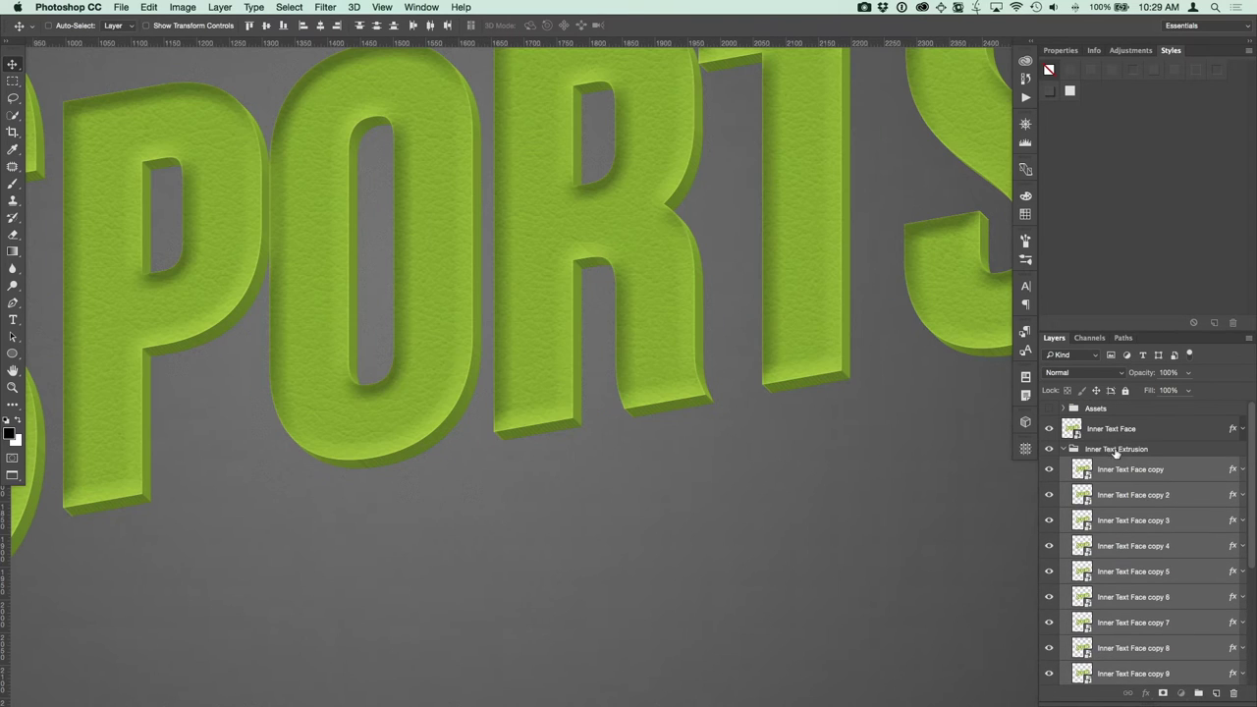
pyautogui.click(1116, 449)
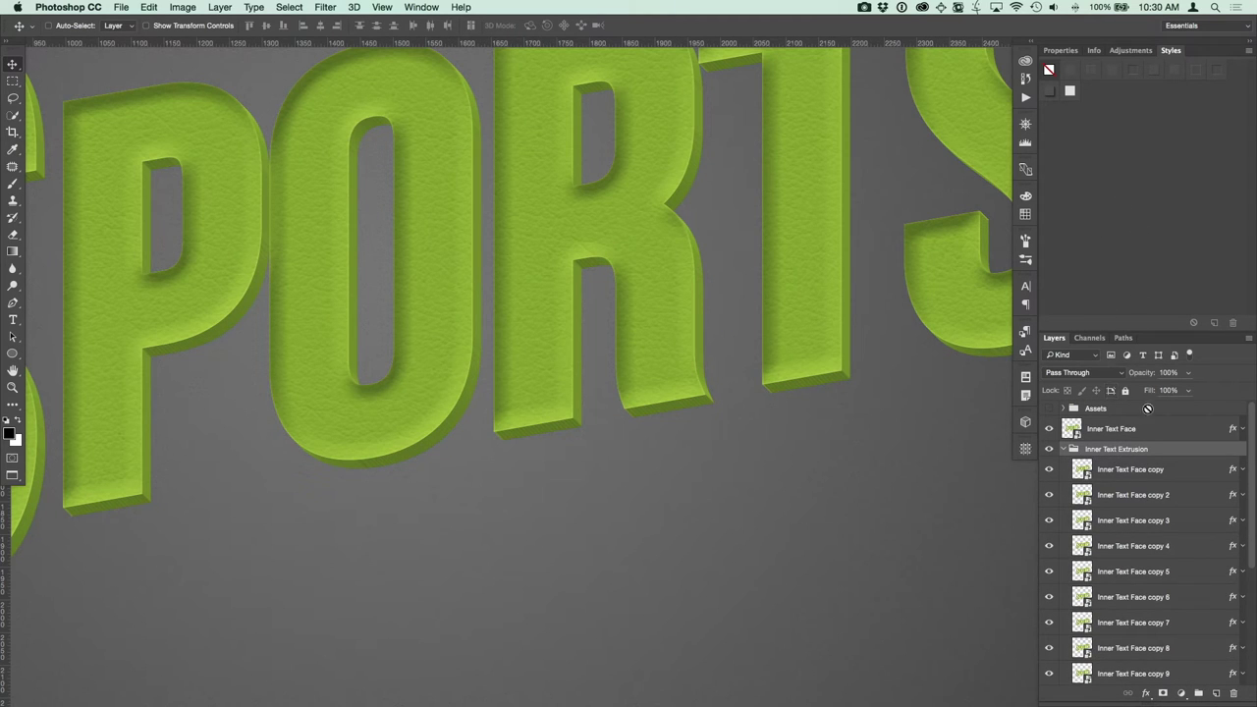
pyautogui.click(1065, 450)
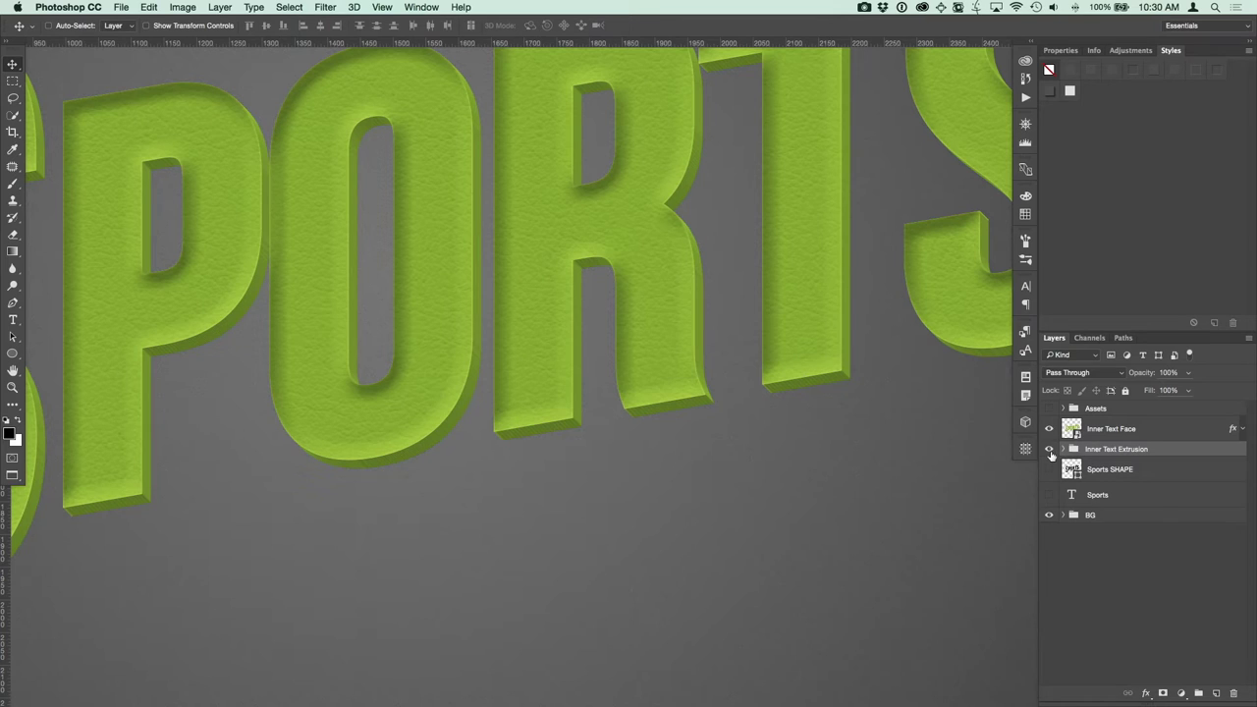
pyautogui.click(1154, 74)
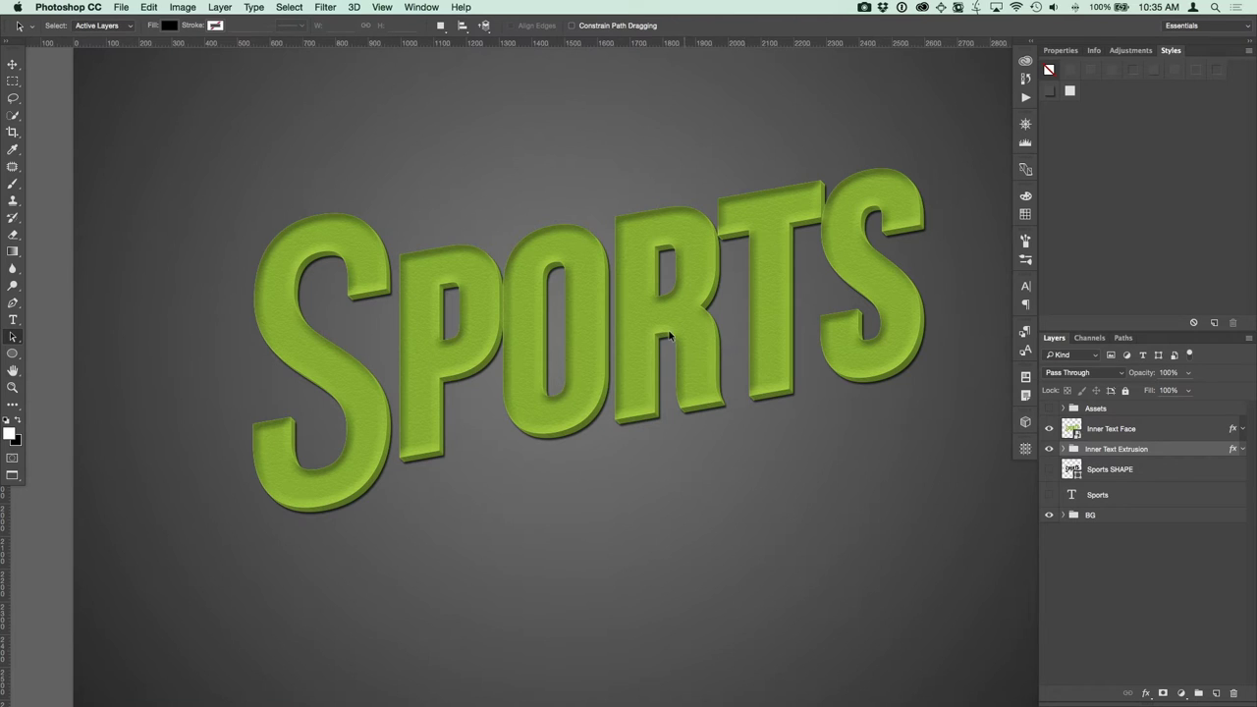
# Show and select the Sports SHAPE layer, and hide the Inner Text Extrusion group and the Inner Text Face layer.
pyautogui.press('super+equal')
pyautogui.press('super+equal')
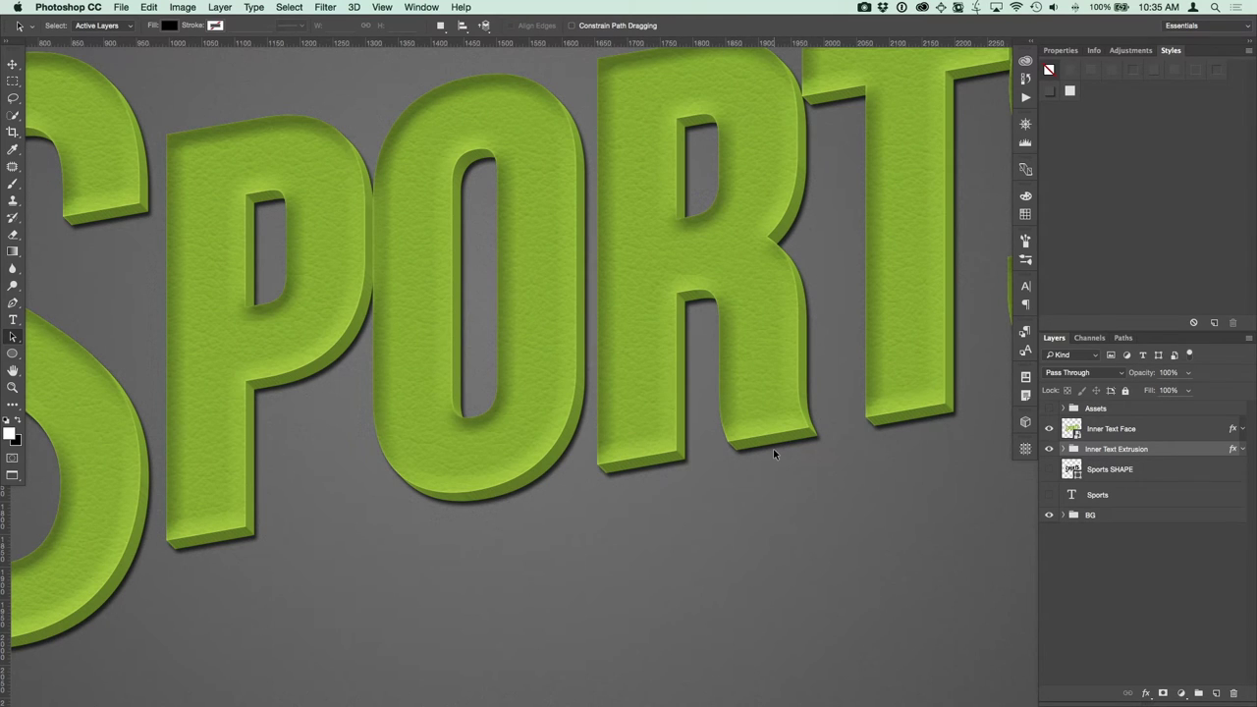
pyautogui.click(1049, 470)
pyautogui.click(1119, 473)
pyautogui.click(1049, 449)
pyautogui.click(1049, 429)
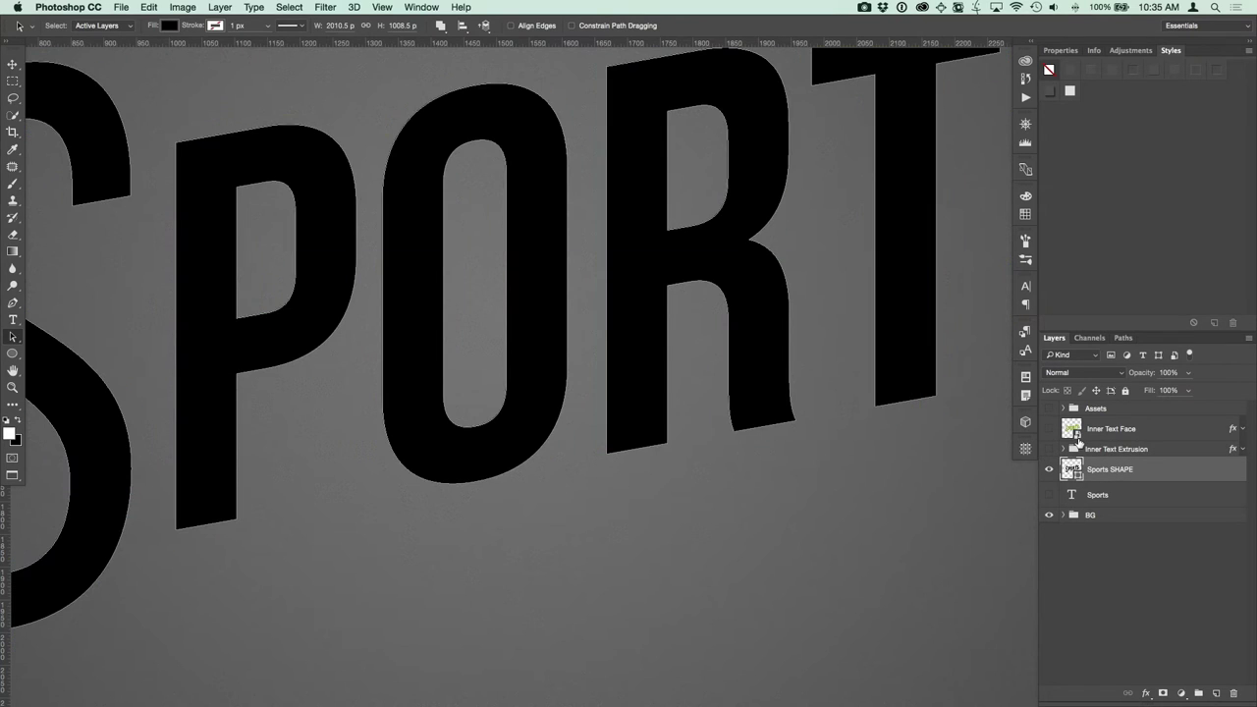
# Duplicate the Sports SHAPE layer, name the copy "Outer Text Face", and hide the original shape layer.
pyautogui.press('super+j')
pyautogui.doubleClick(1113, 474)
pyautogui.write('Outer Text')
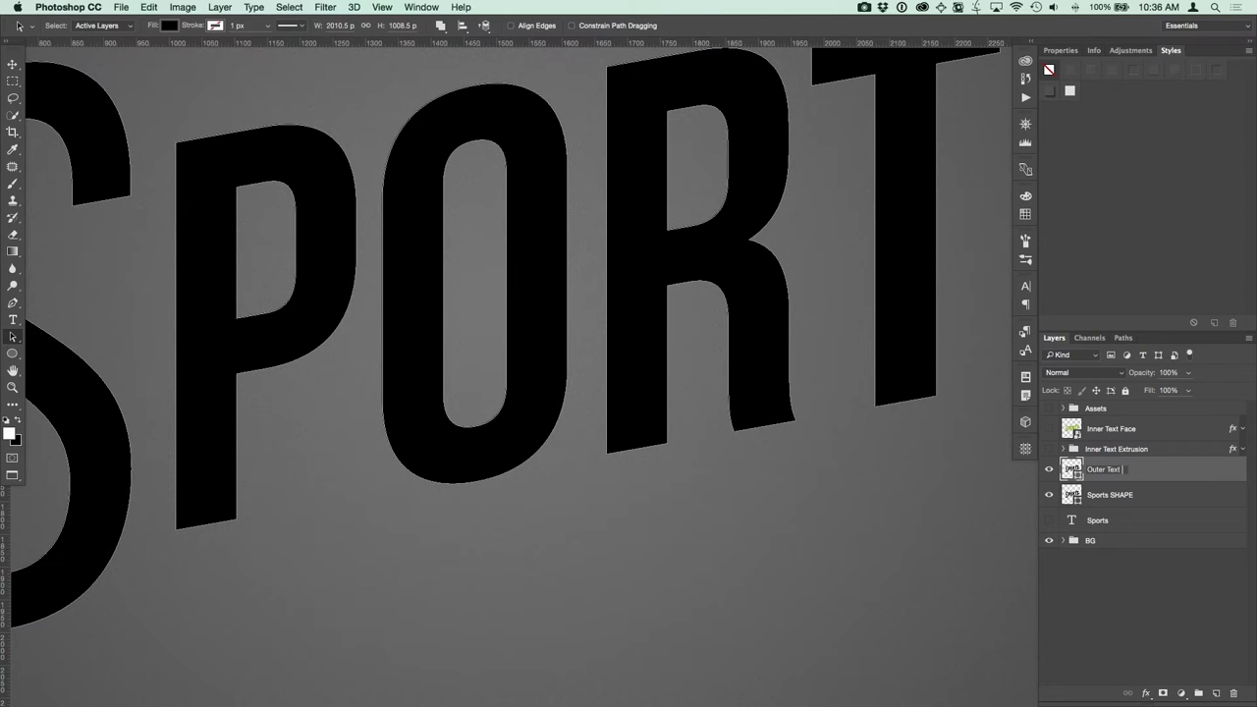
pyautogui.write(' Face')
pyautogui.press('Return')
pyautogui.click(1049, 495)
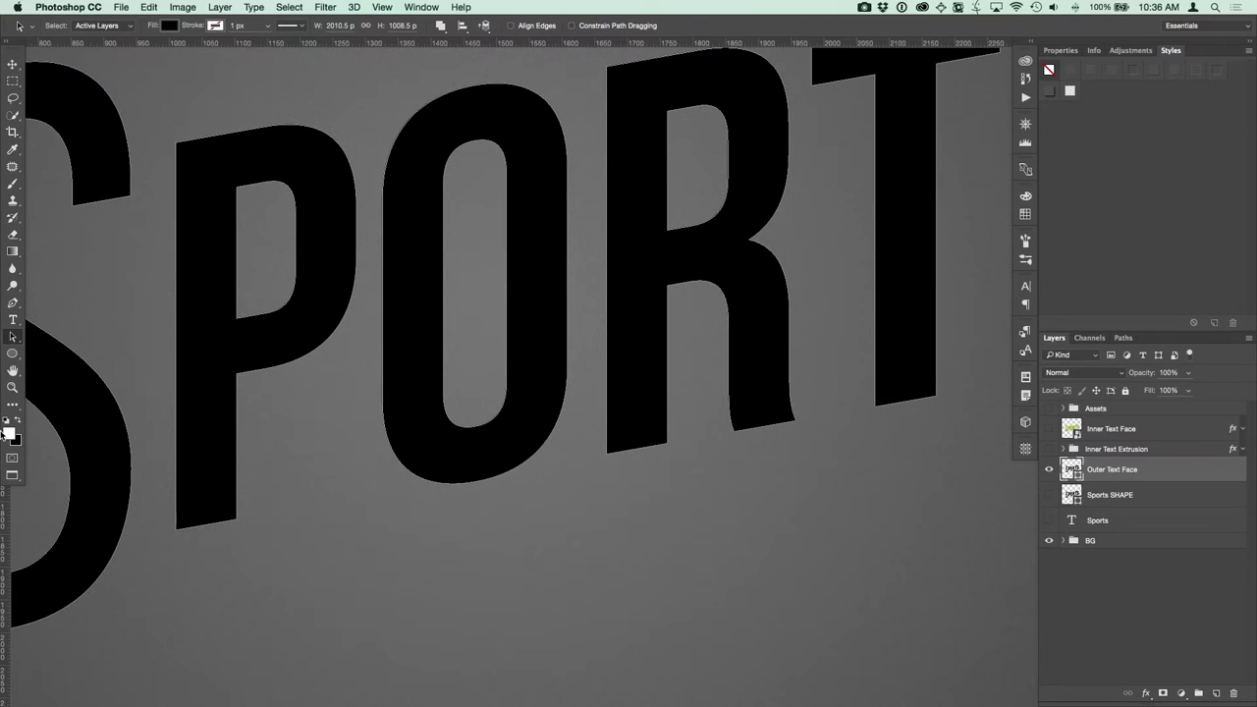
# Fill the Outer Text Face shape with white and give it a solid white 14 px stroke aligned to the outside.
pyautogui.hotkey('alt', 'BackSpace')
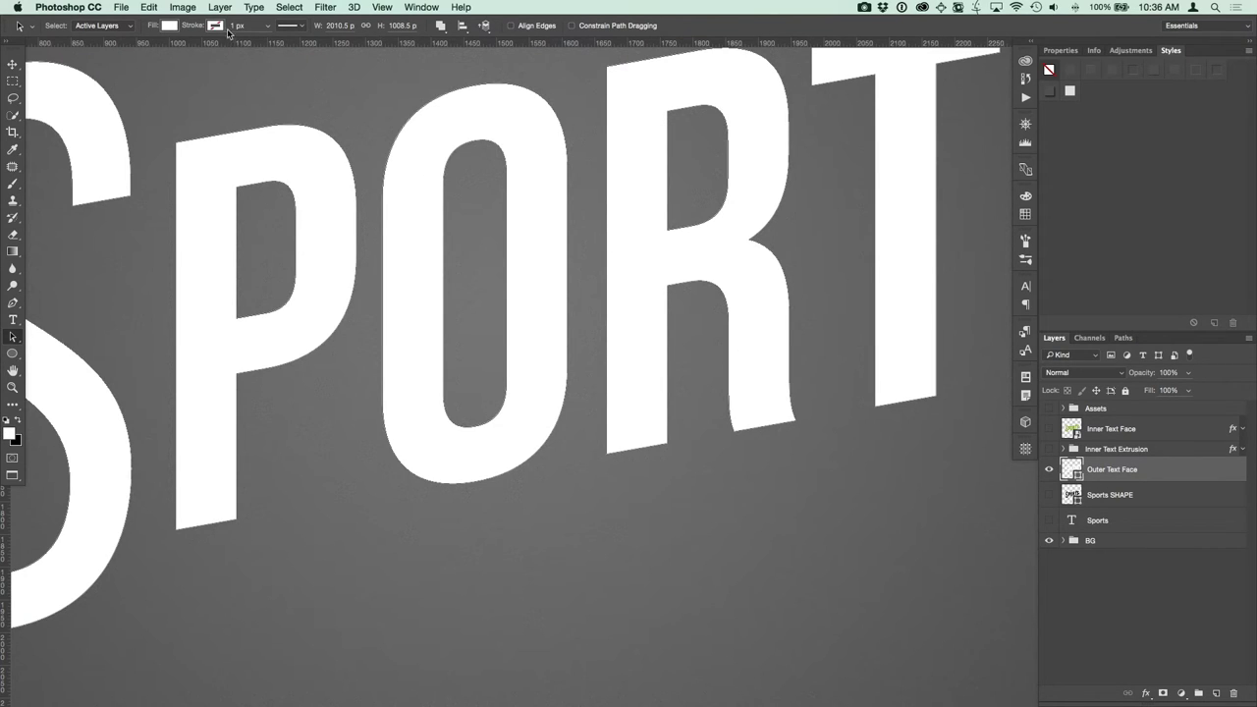
pyautogui.click(168, 24)
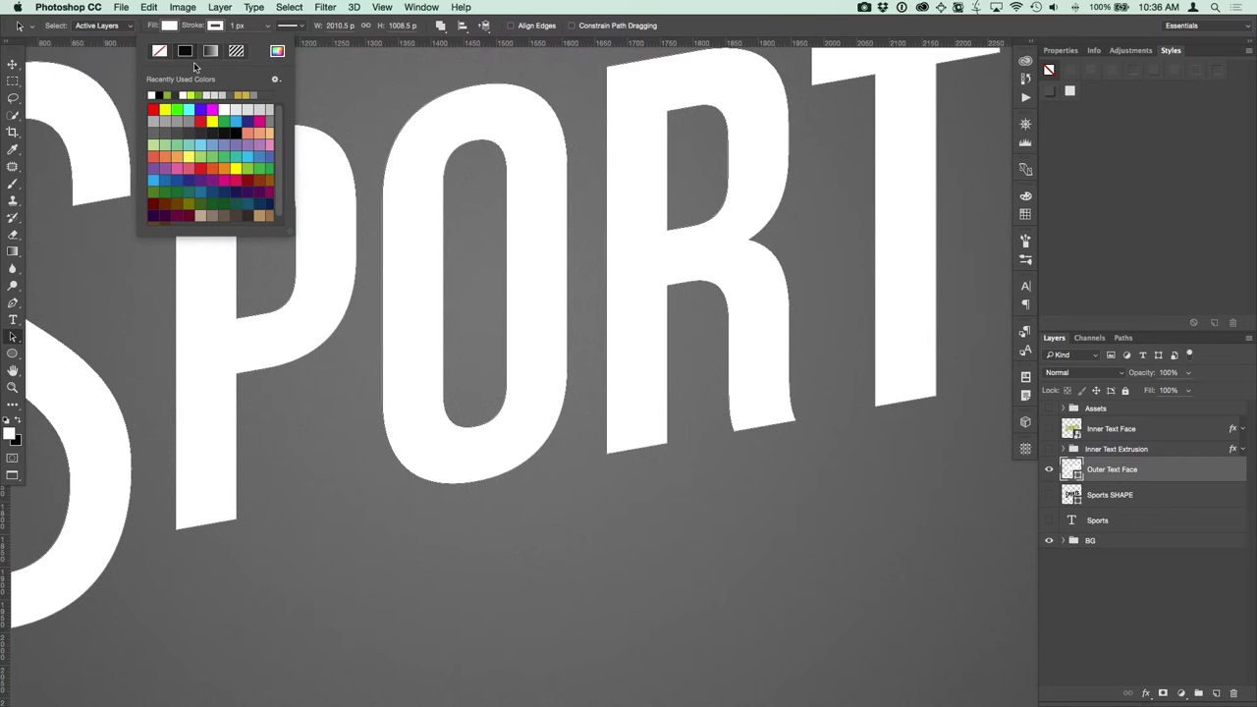
pyautogui.click(236, 25)
pyautogui.write('14')
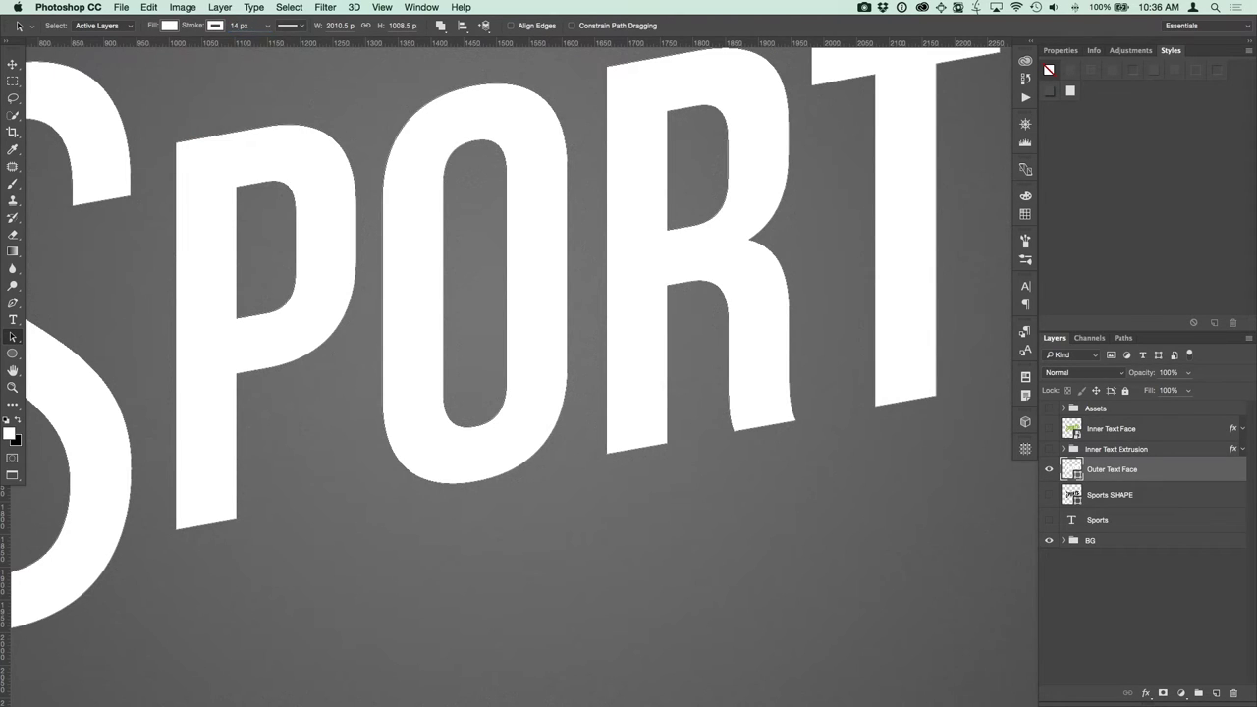
pyautogui.click(291, 25)
pyautogui.click(239, 166)
pyautogui.click(243, 189)
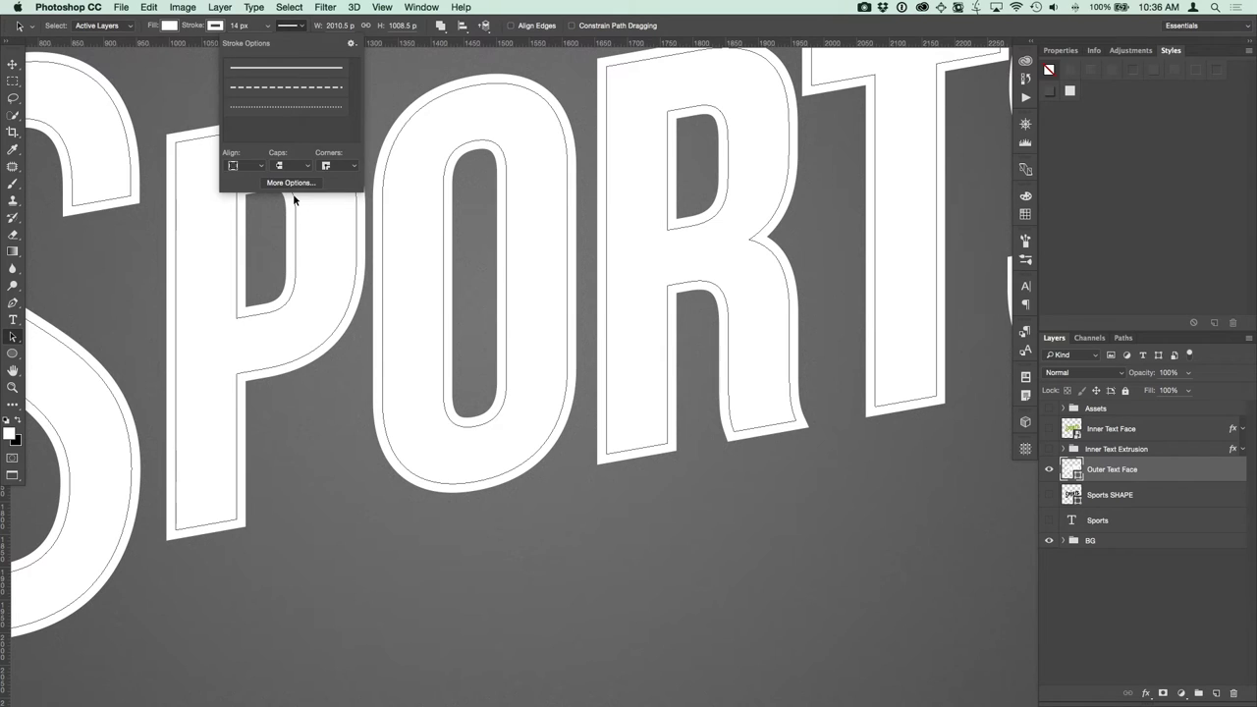
pyautogui.click(292, 200)
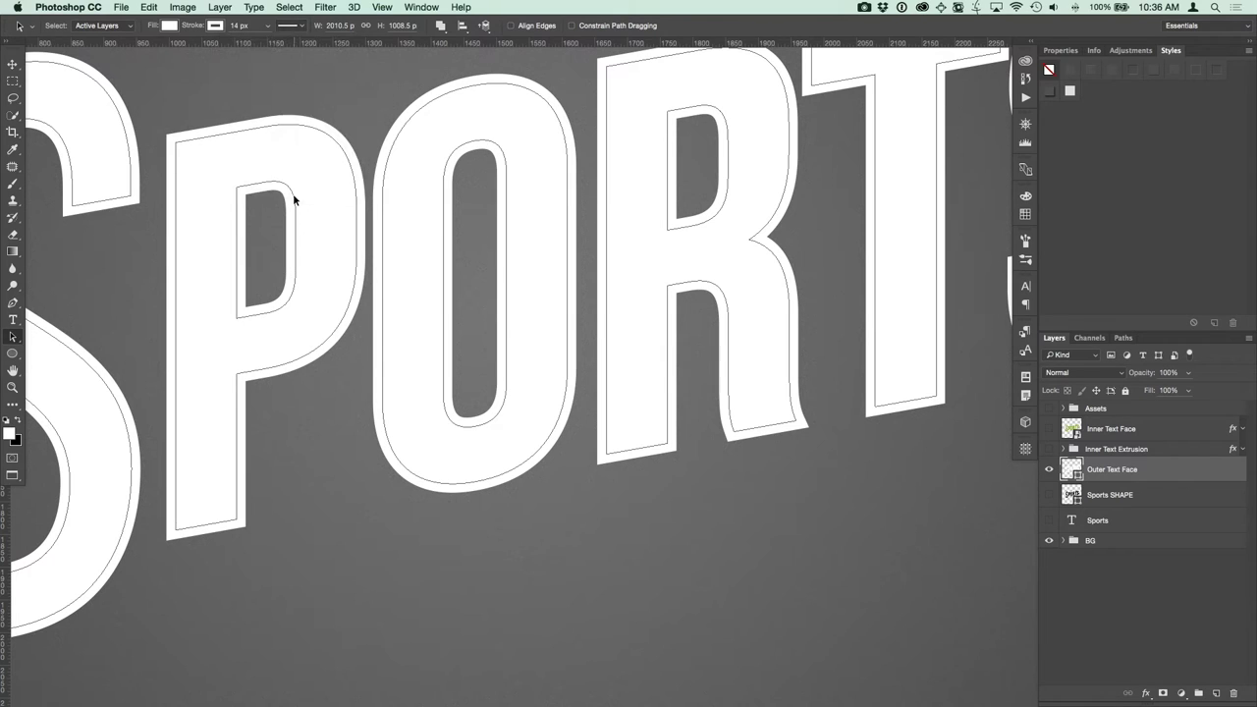
# Show the Inner Text Extrusion group and set its opacity to 50%.
pyautogui.click(1049, 451)
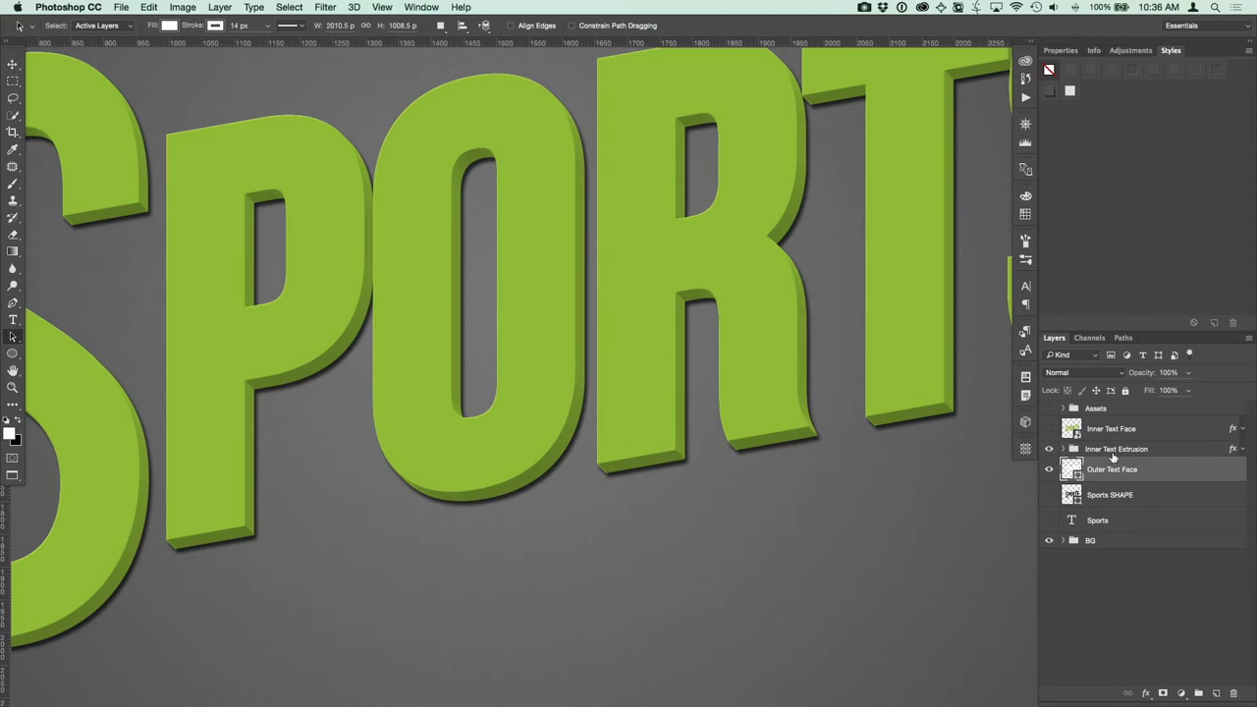
pyautogui.click(1133, 452)
pyautogui.click(1161, 374)
pyautogui.write('50')
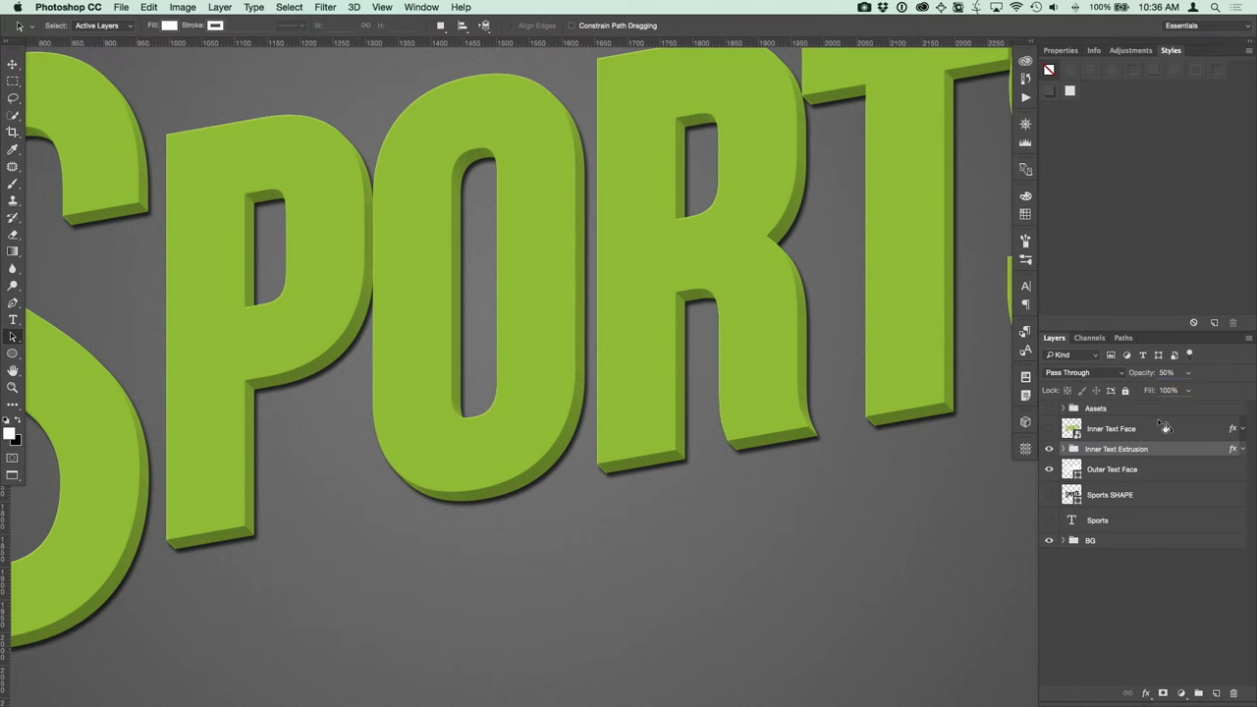
pyautogui.press('Return')
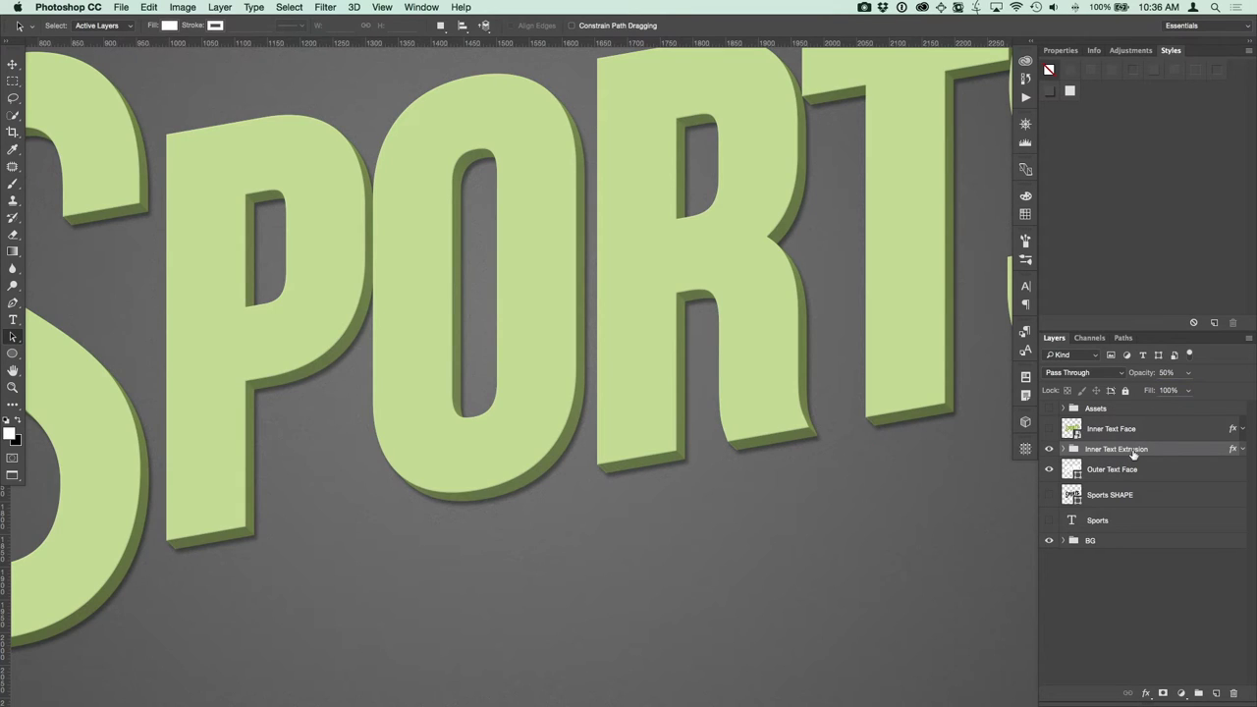
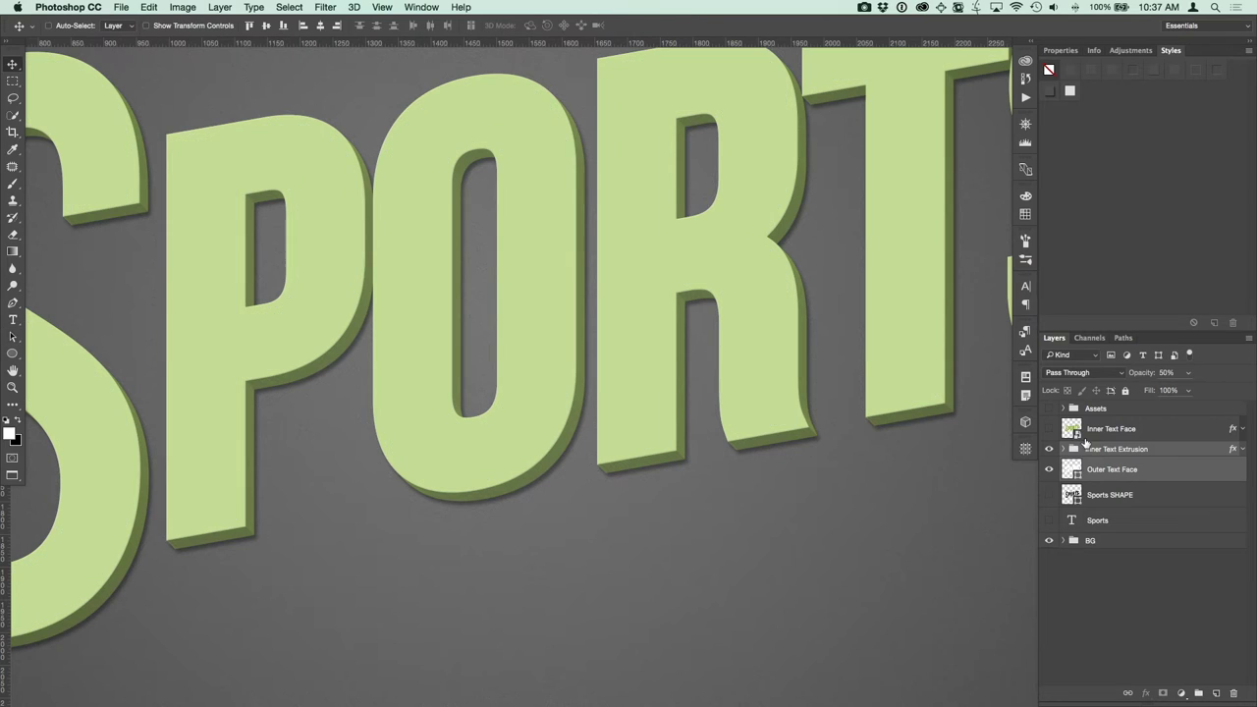
# Align the right and bottom edges of the Outer Text Face layer and the Inner Text Extrusion group.
pyautogui.click(336, 27)
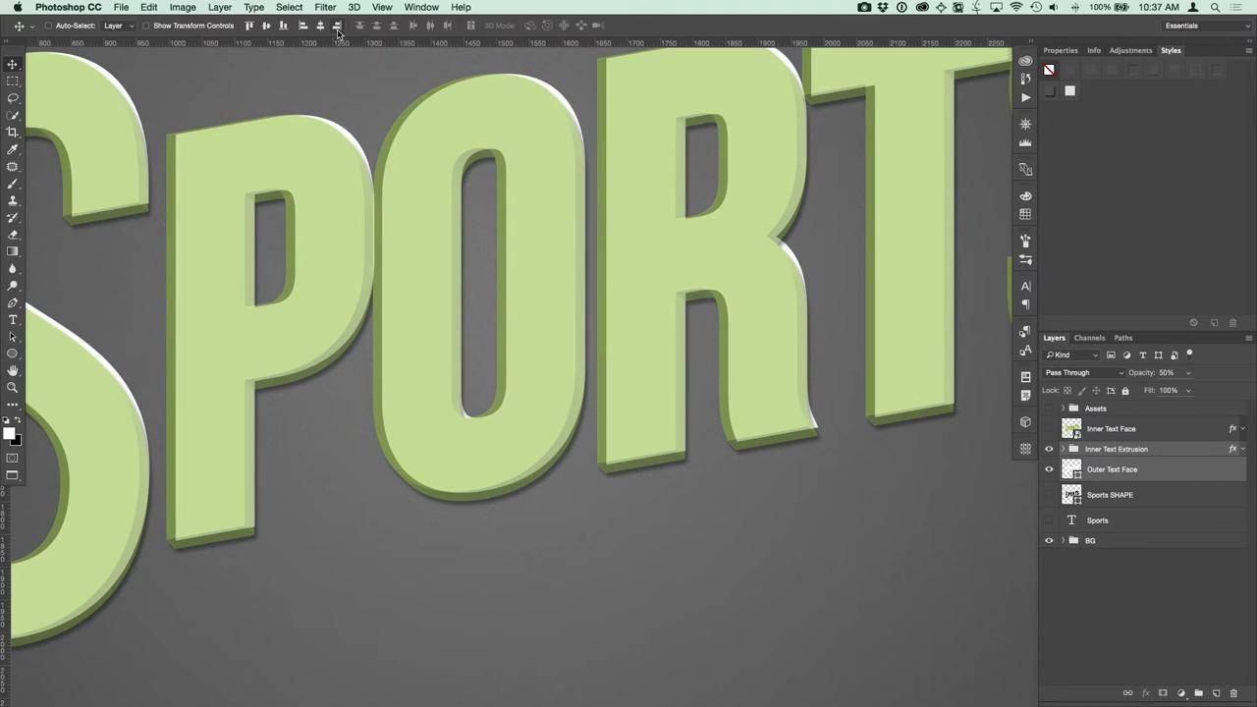
pyautogui.click(284, 26)
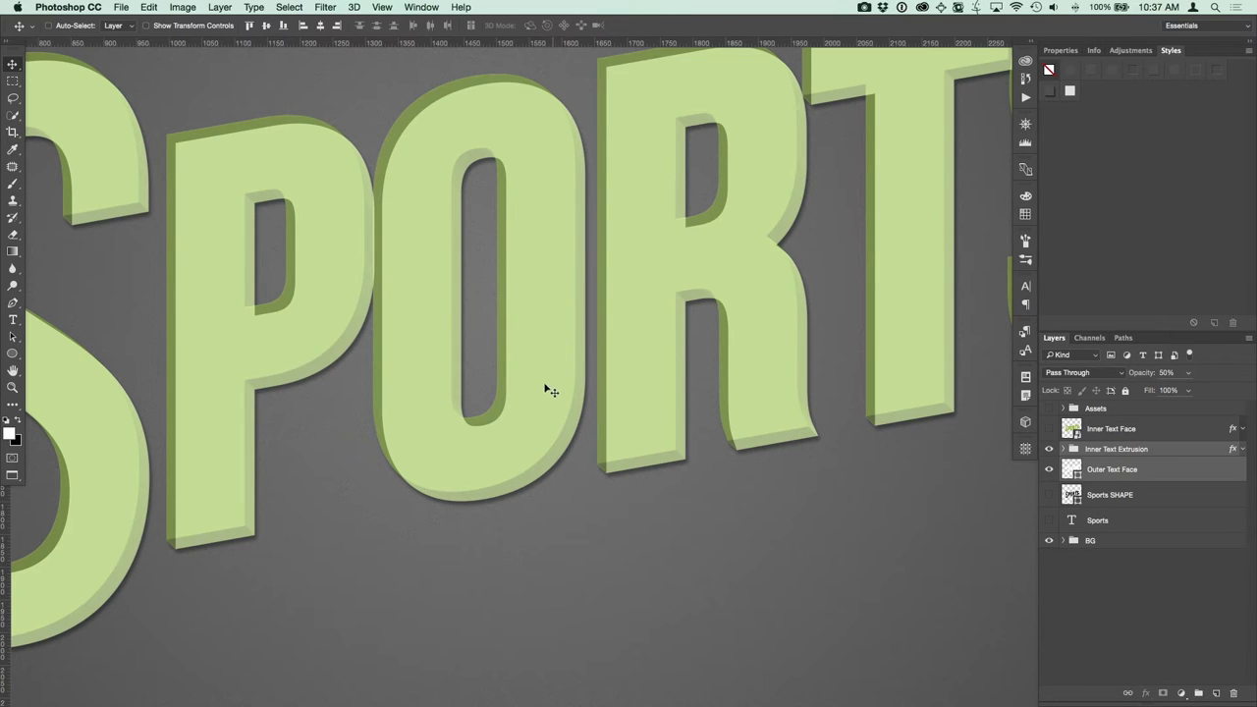
# Set the Inner Text Extrusion group's opacity to 100% and show the Inner Text Face layer.
pyautogui.click(1126, 451)
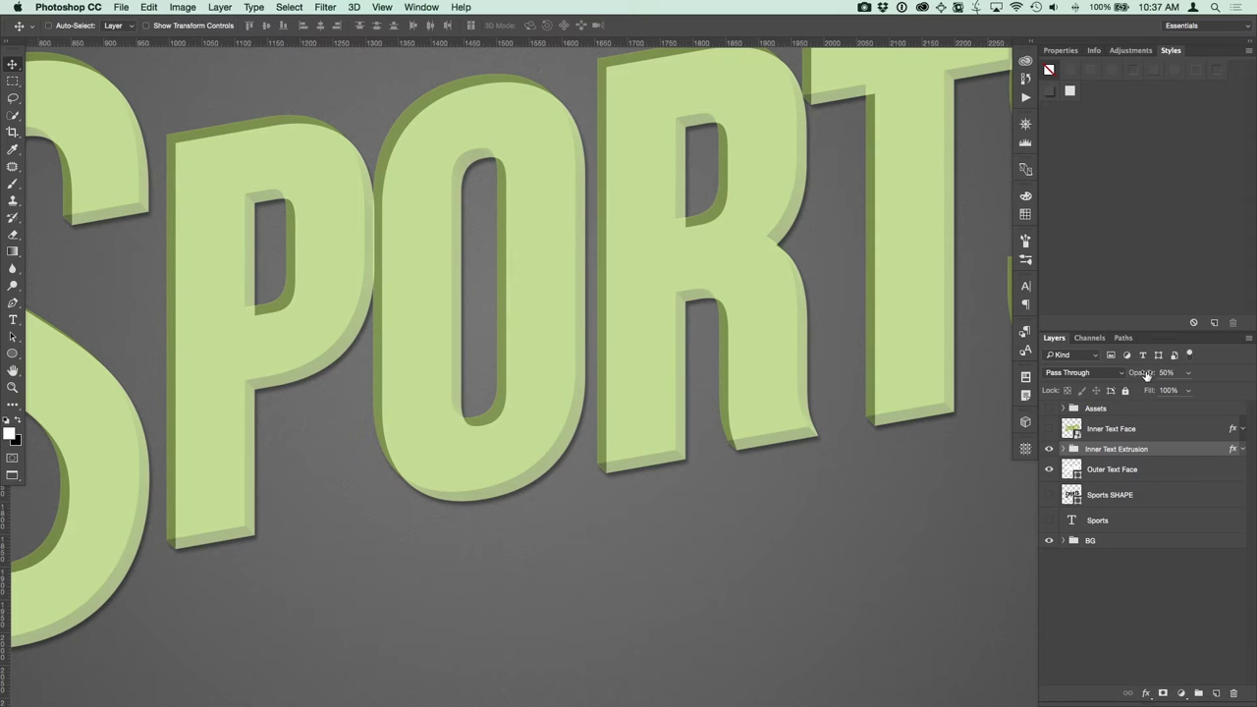
pyautogui.moveTo(1142, 376); pyautogui.dragTo(1232, 375)
pyautogui.click(1050, 429)
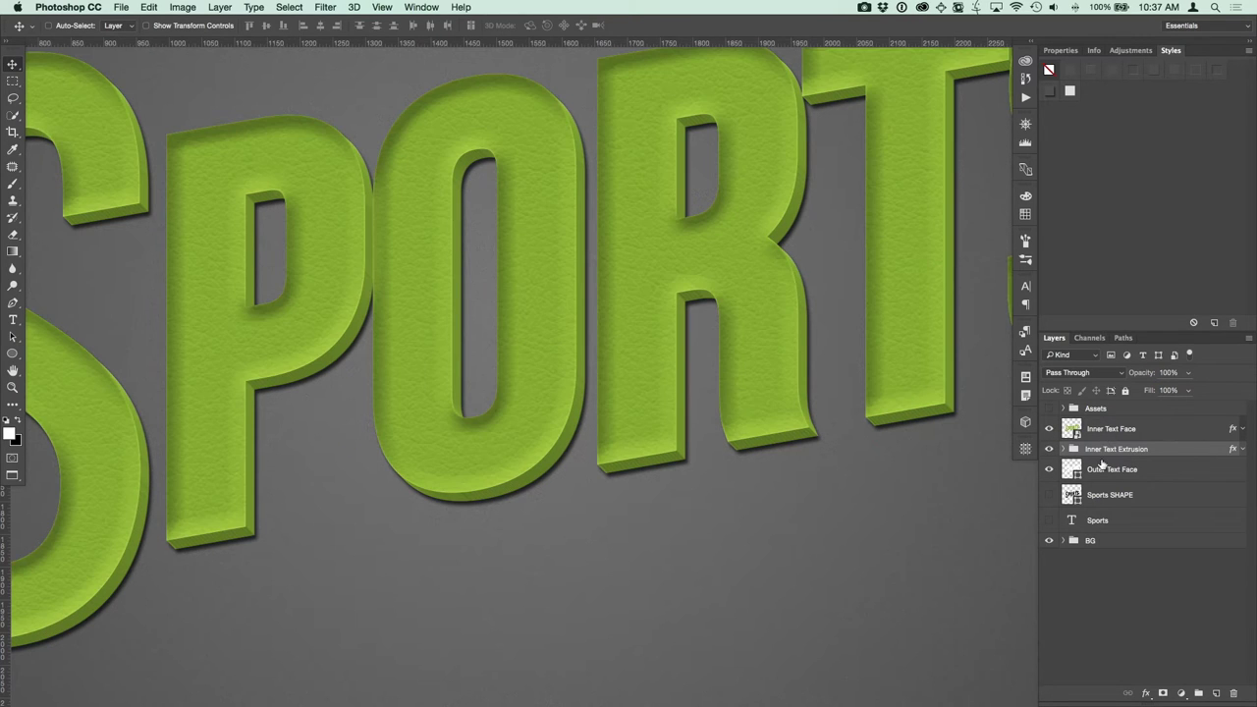
# Set the Outer Text Face shape's stroke width to 34 px.
pyautogui.click(1105, 478)
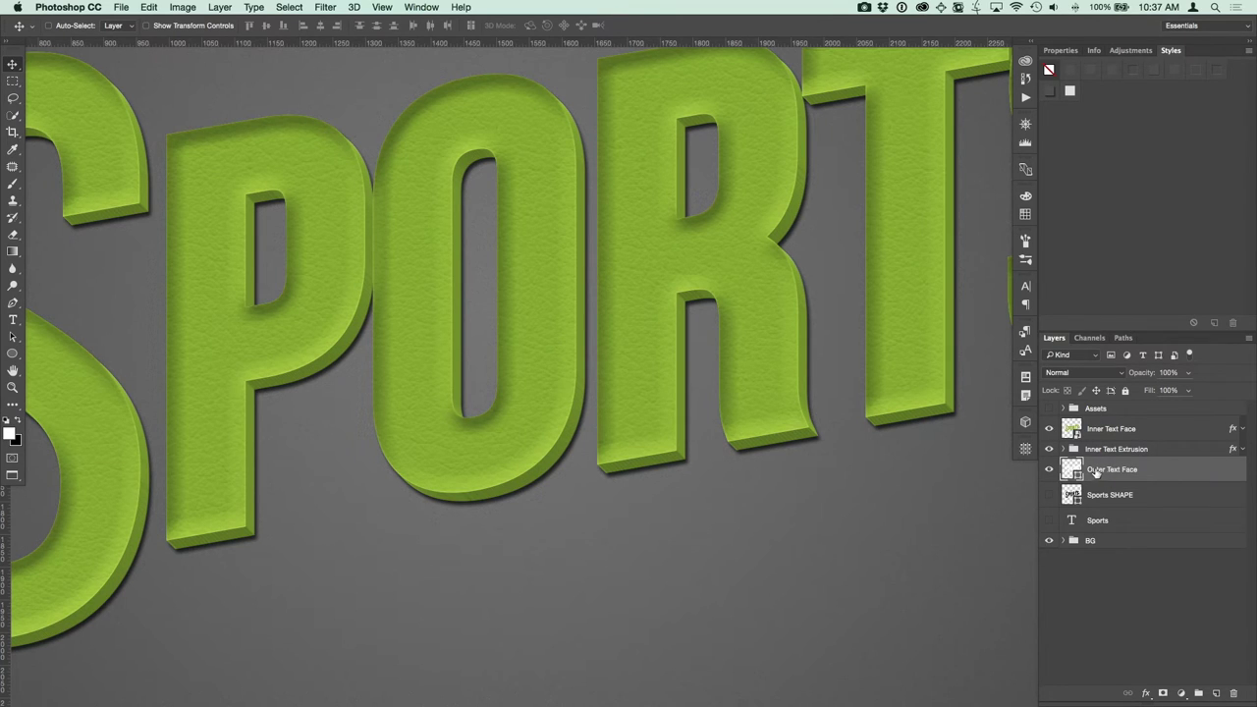
pyautogui.press('a')
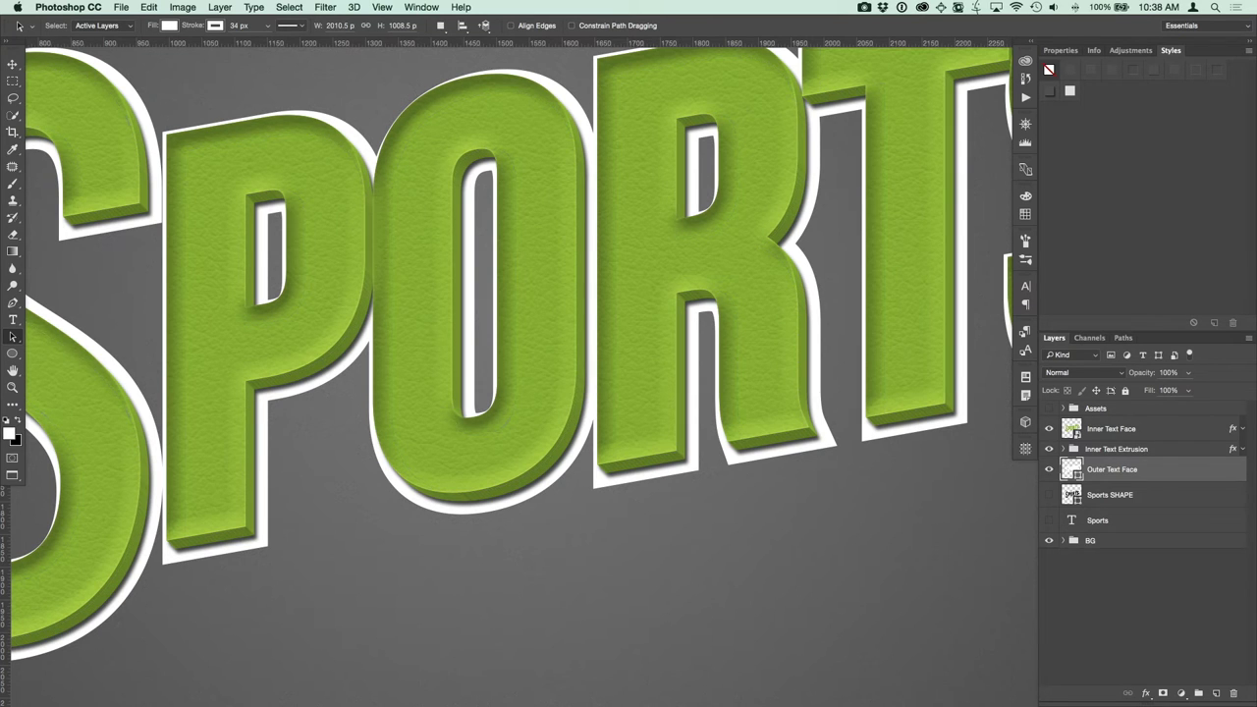
pyautogui.press('super+0')
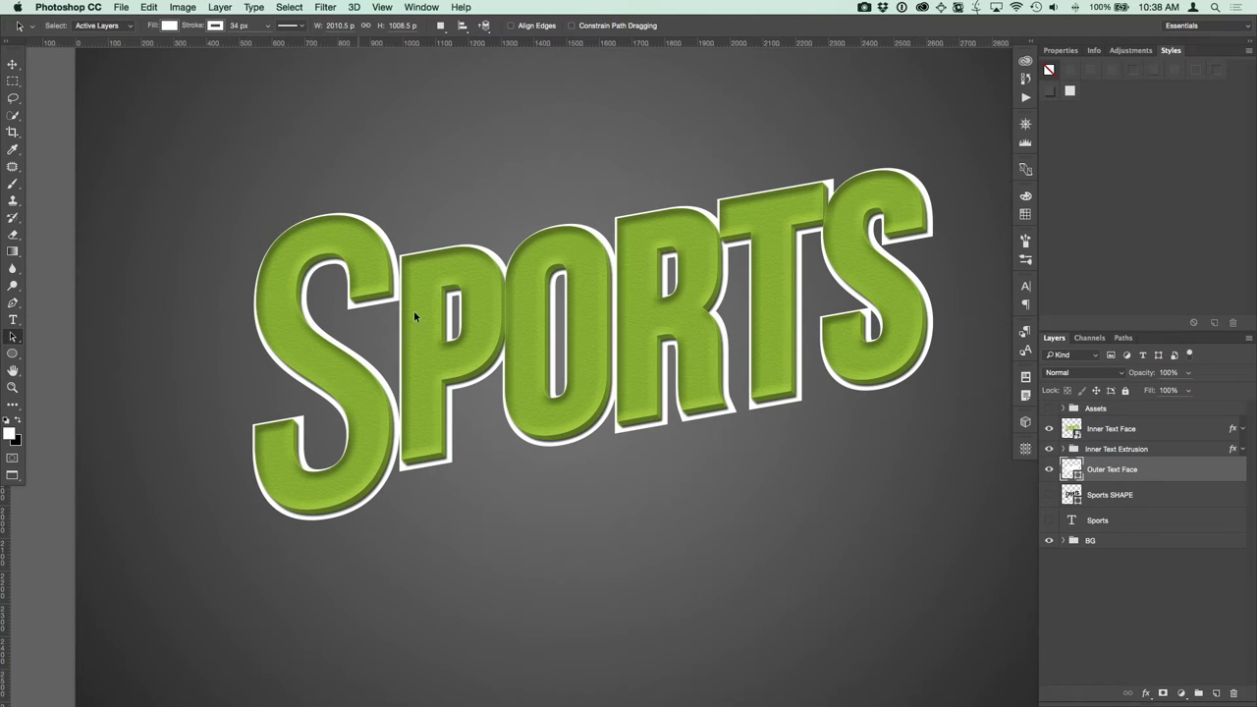
pyautogui.scroll(5, 935, 316)
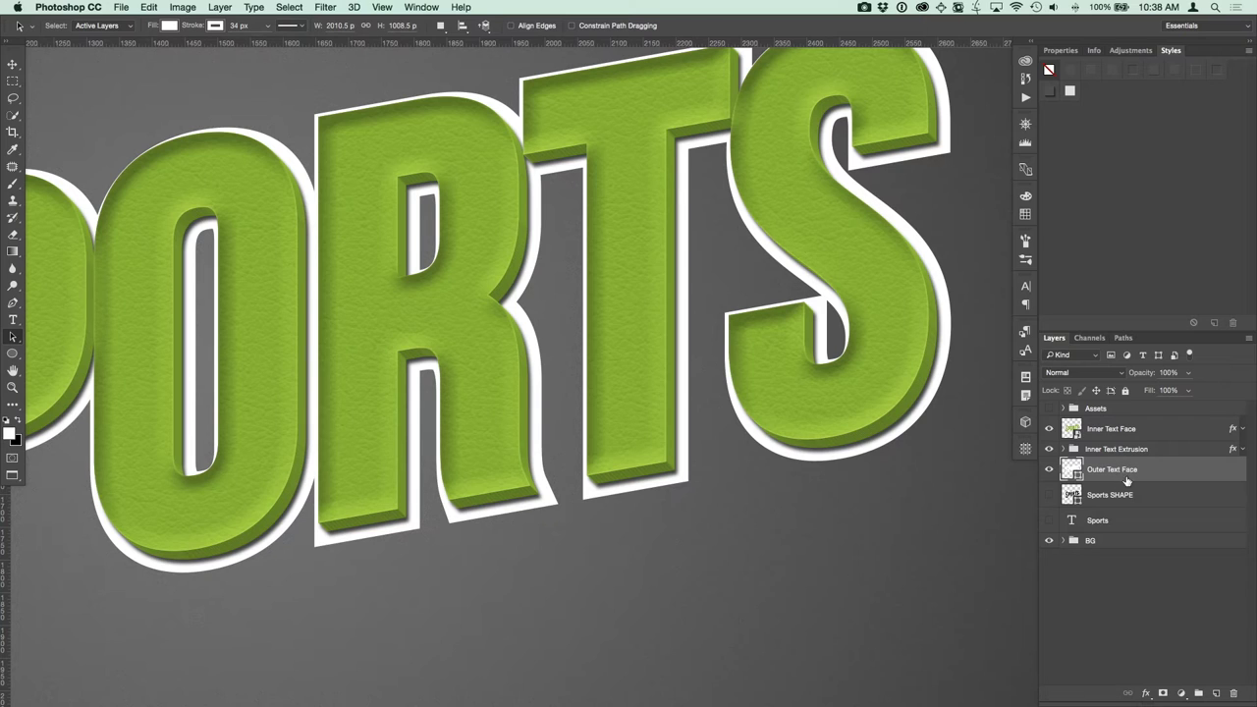
# Convert Outer Text Face to a smart object and apply the saved style preset with Bevel & Emboss and Pattern Overlay, keeping its effects list collapsed.
pyautogui.press('super+slash')
pyautogui.click(1217, 73)
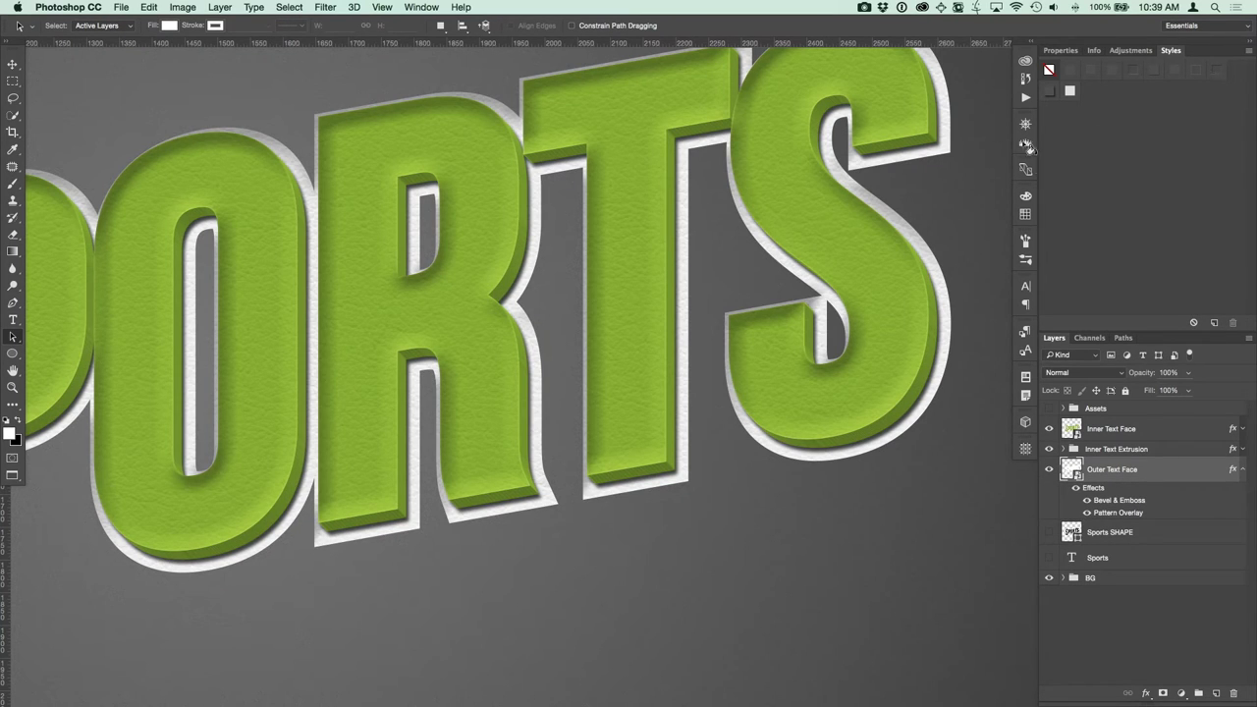
pyautogui.press('super+plus')
pyautogui.press('super+plus')
pyautogui.press('super+plus')
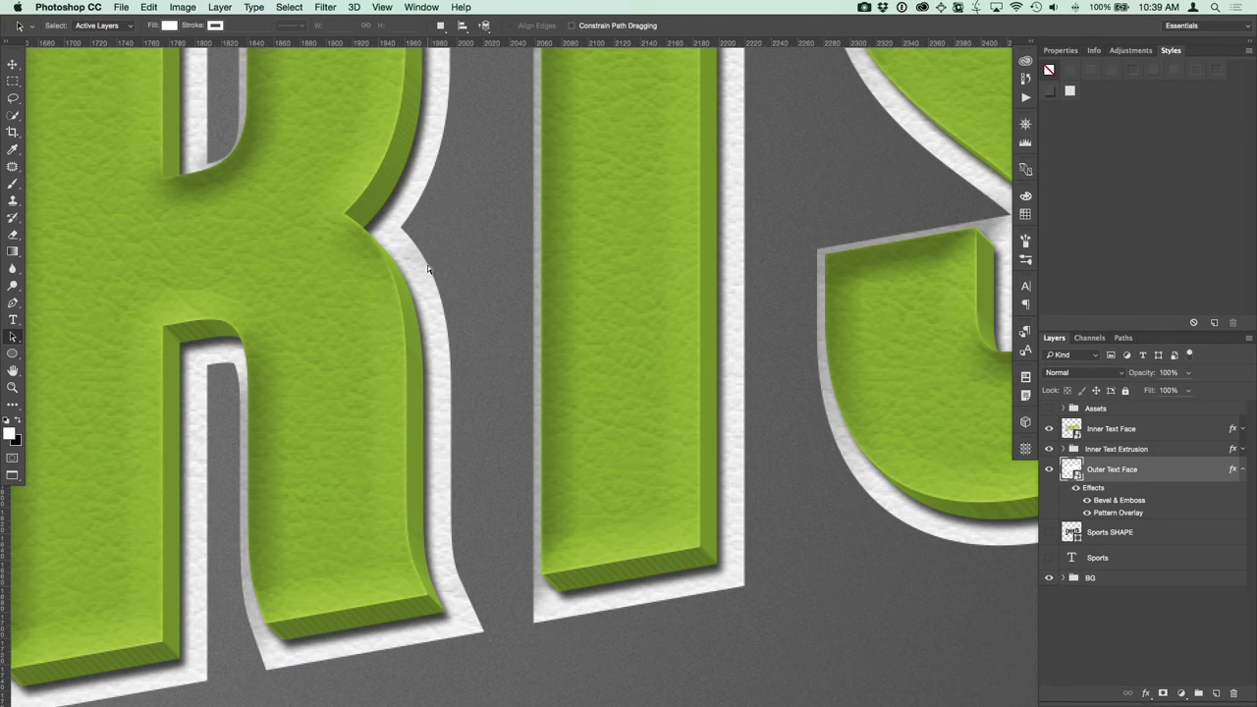
pyautogui.press('super+minus')
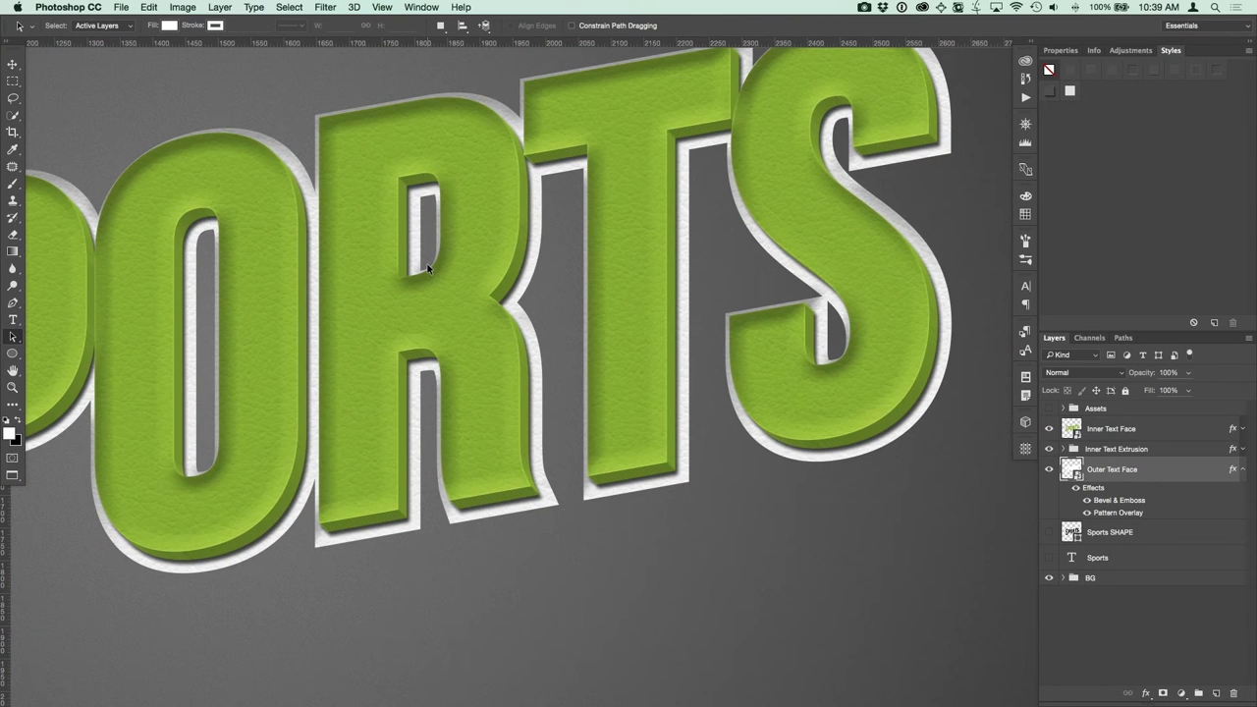
pyautogui.moveTo(927, 247); pyautogui.dragTo(841, 289)
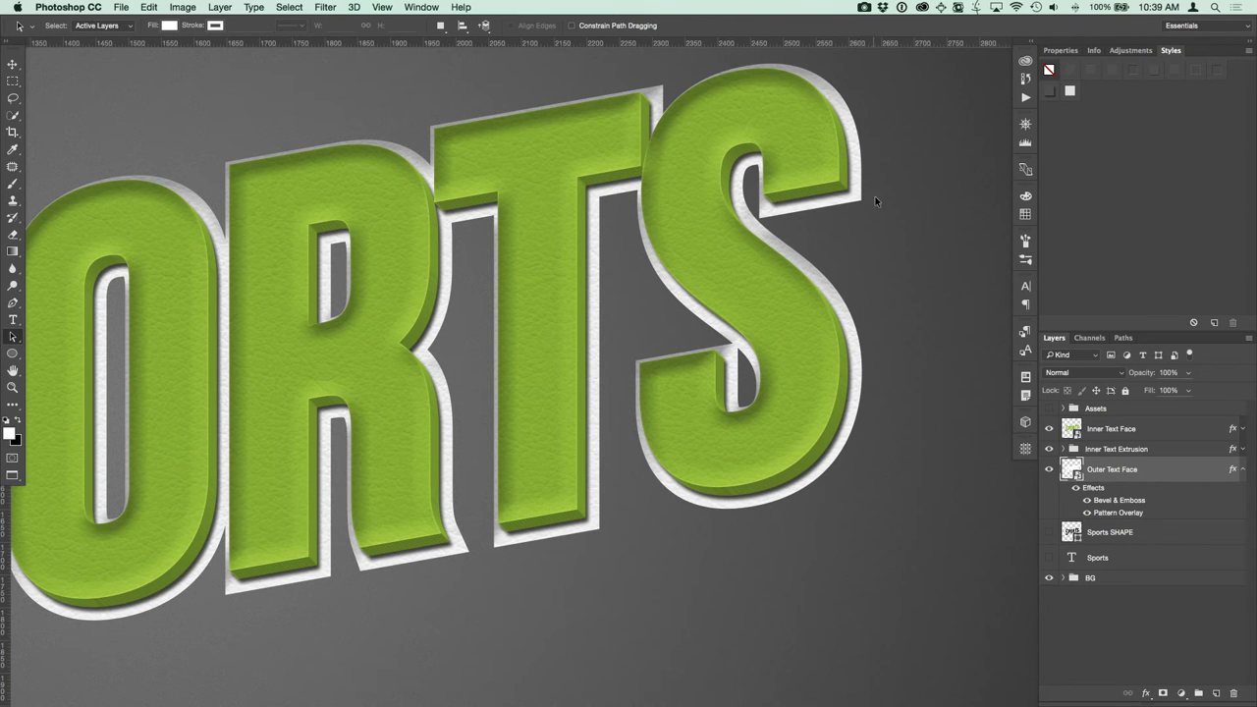
pyautogui.click(1242, 470)
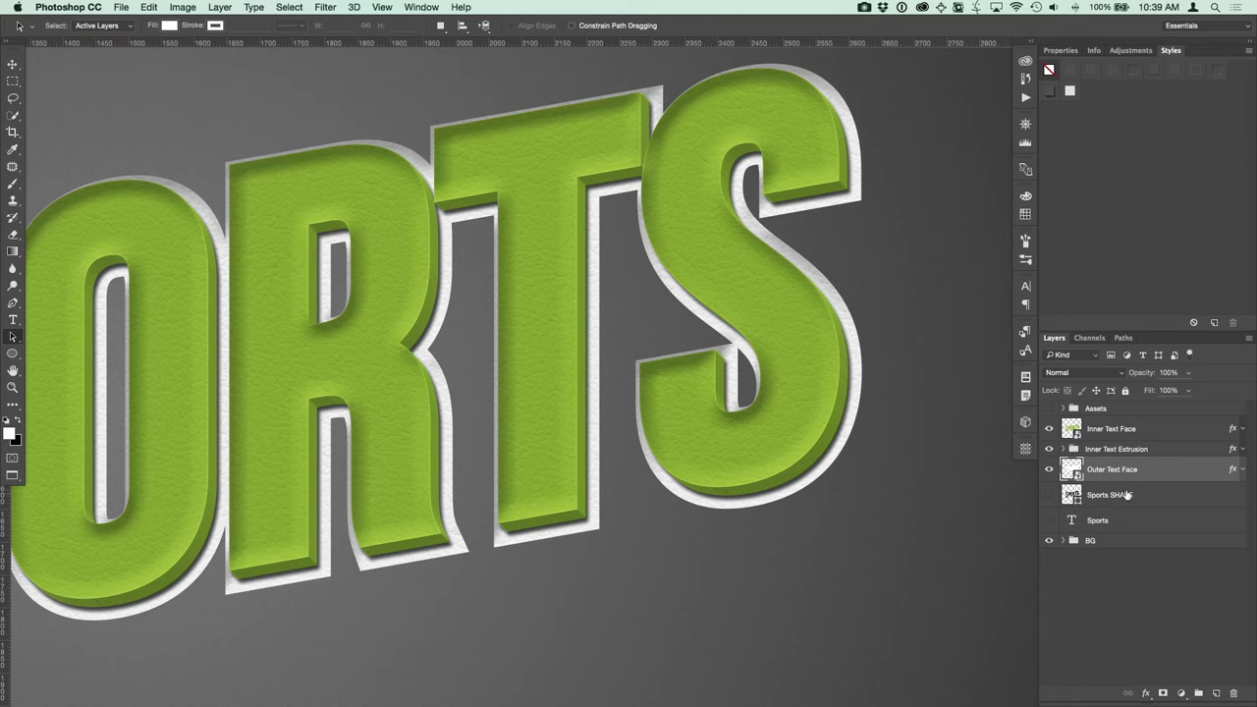
# Duplicate the Outer Text Face layer and name the copy "Outer Text Face Highlight".
pyautogui.press('super+j')
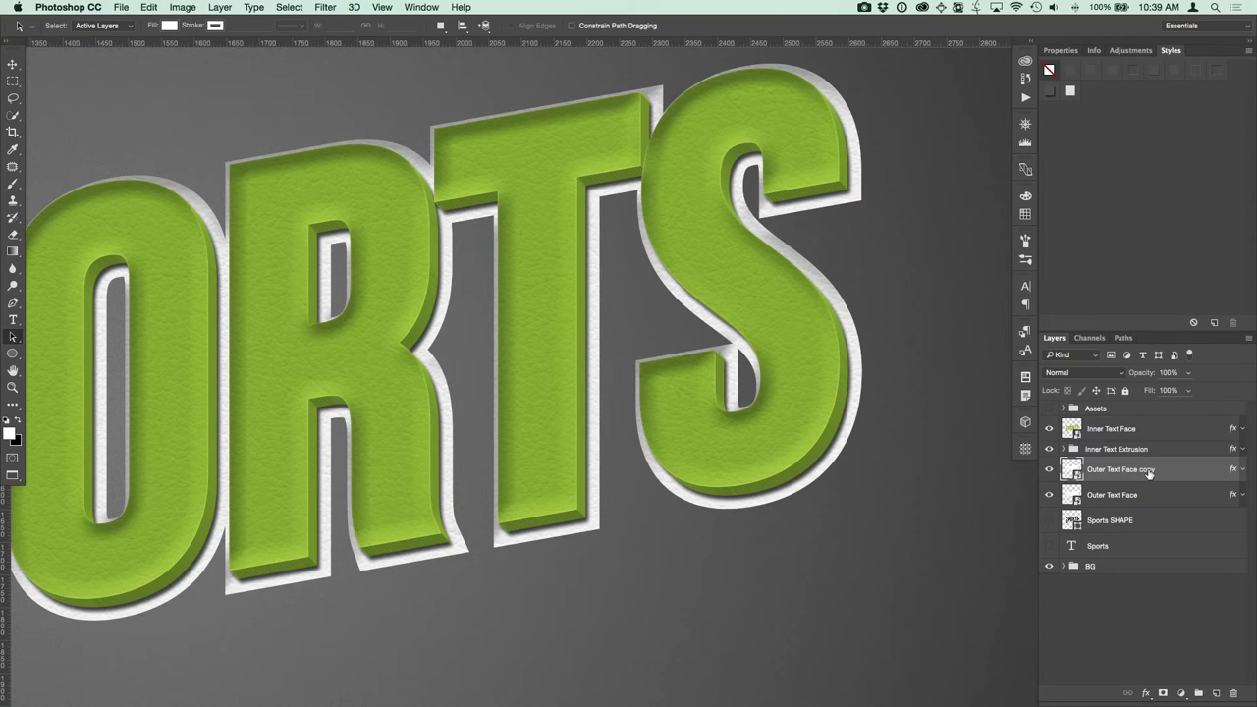
pyautogui.doubleClick(1150, 471)
pyautogui.doubleClick(1147, 469)
pyautogui.press('BackSpace')
pyautogui.write('Highlight')
pyautogui.press('Return')
# Apply the saved highlight style preset with 0% fill to Outer Text Face Highlight, and review the effects on Outer Text Face.
pyautogui.click(1195, 76)
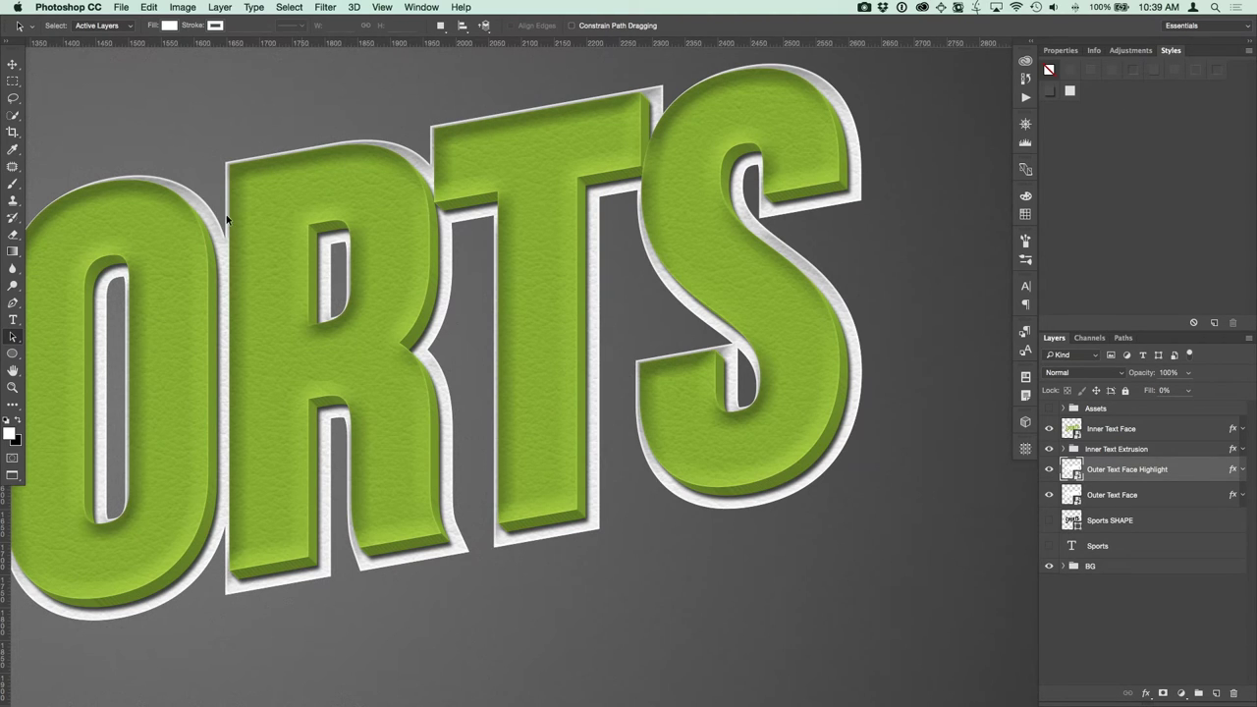
pyautogui.moveTo(163, 232); pyautogui.dragTo(651, 196)
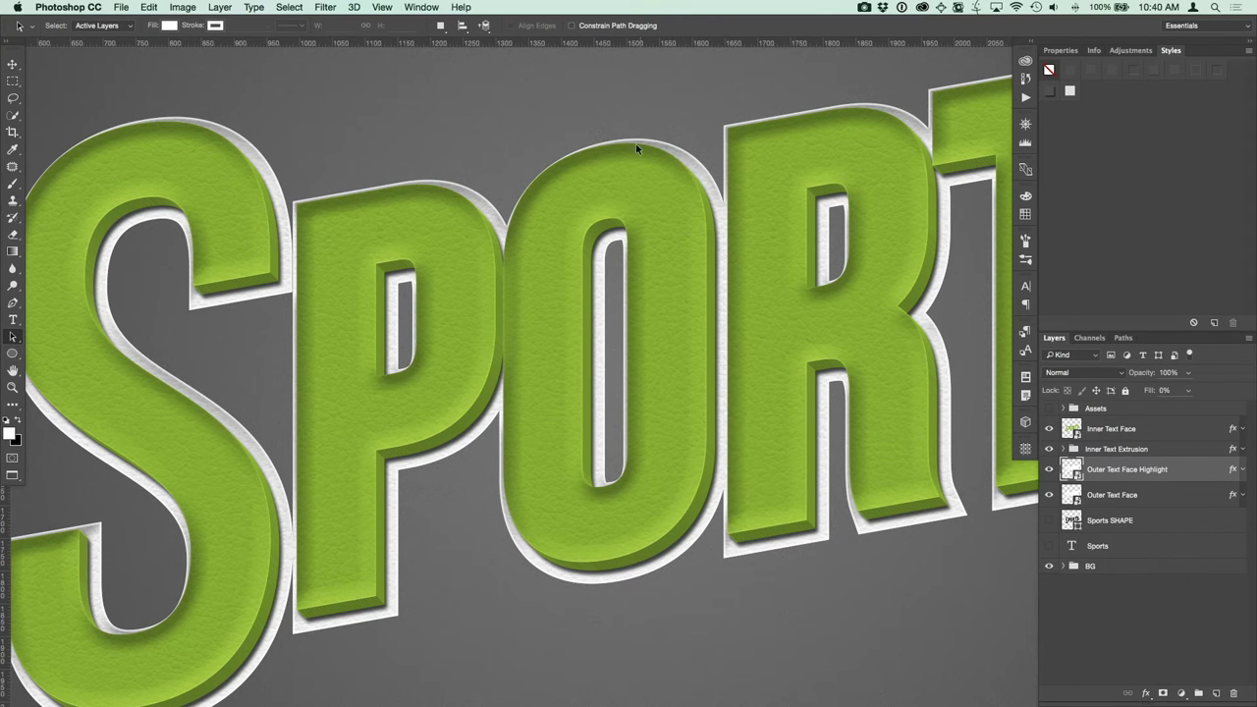
pyautogui.click(1241, 496)
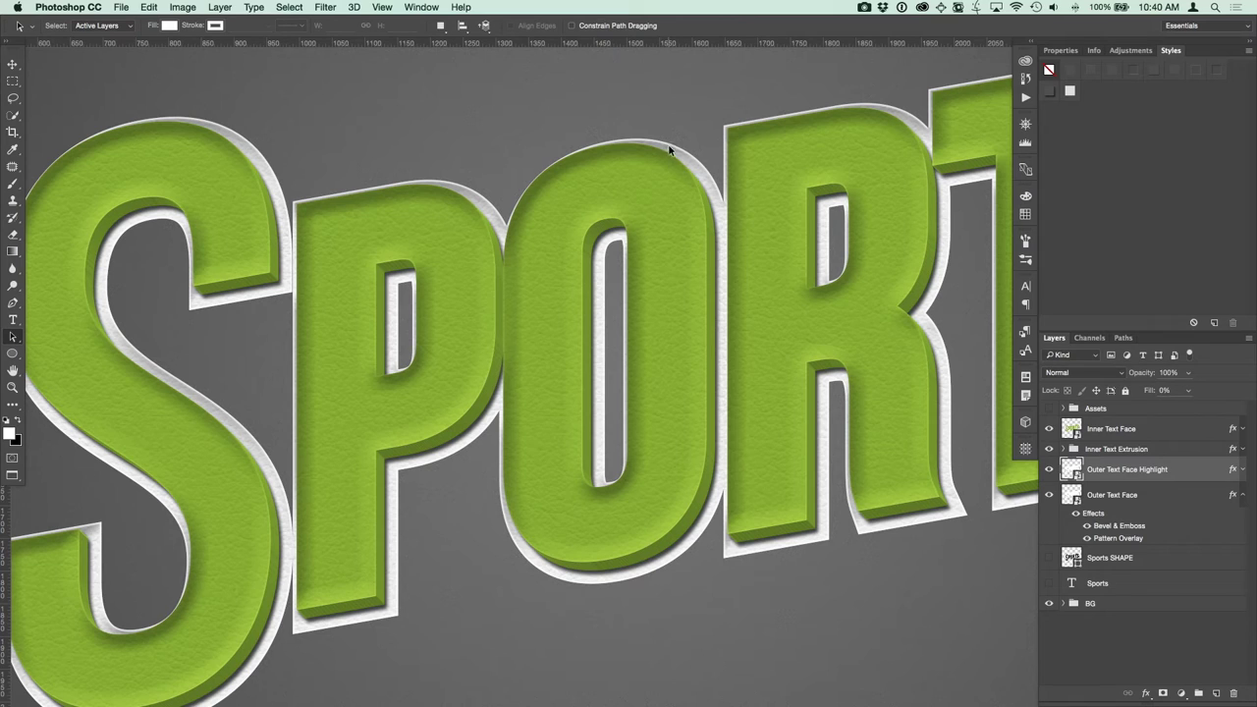
pyautogui.click(1242, 495)
# Duplicate the Outer Text Face layer and place the copy directly beneath the original.
pyautogui.click(1116, 501)
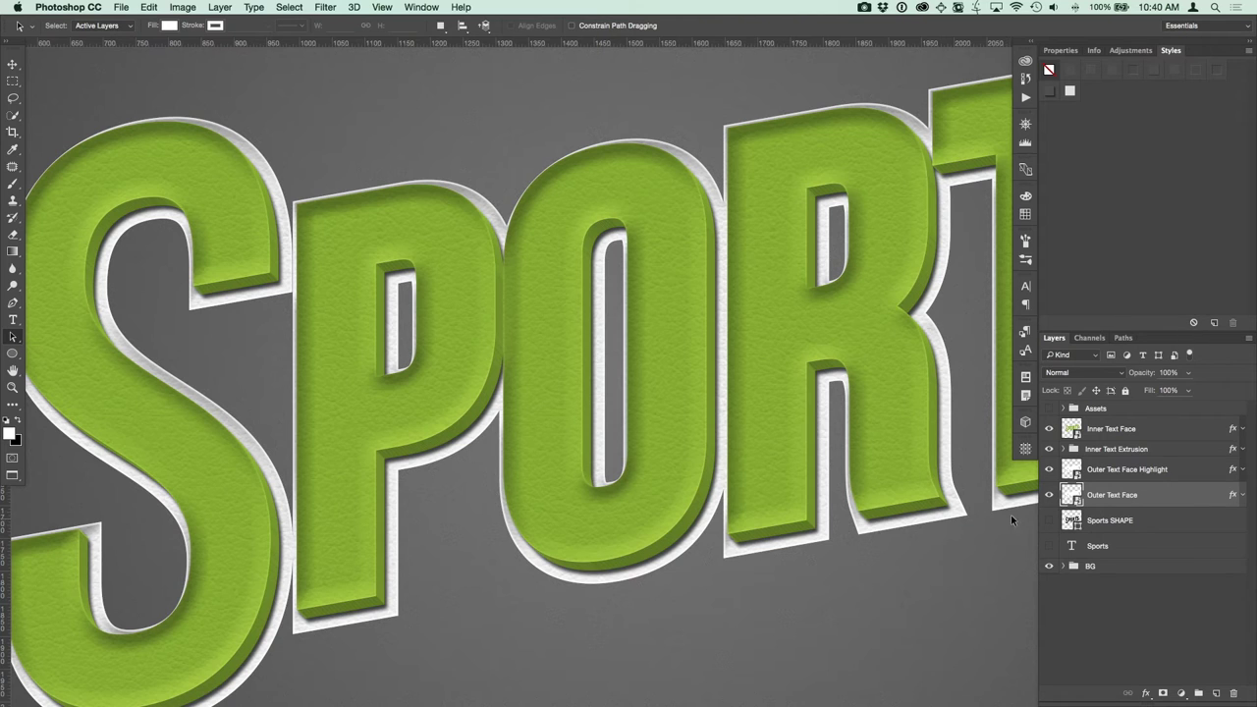
pyautogui.moveTo(944, 437); pyautogui.dragTo(757, 314)
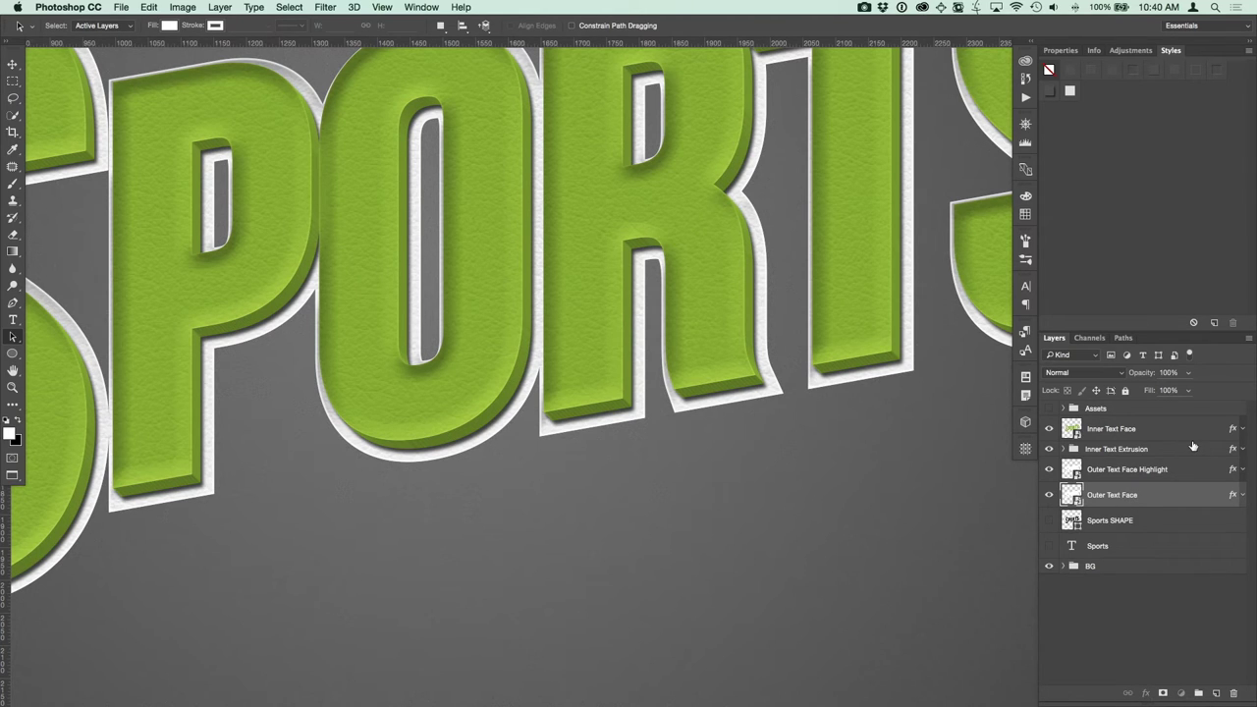
pyautogui.press('super+j')
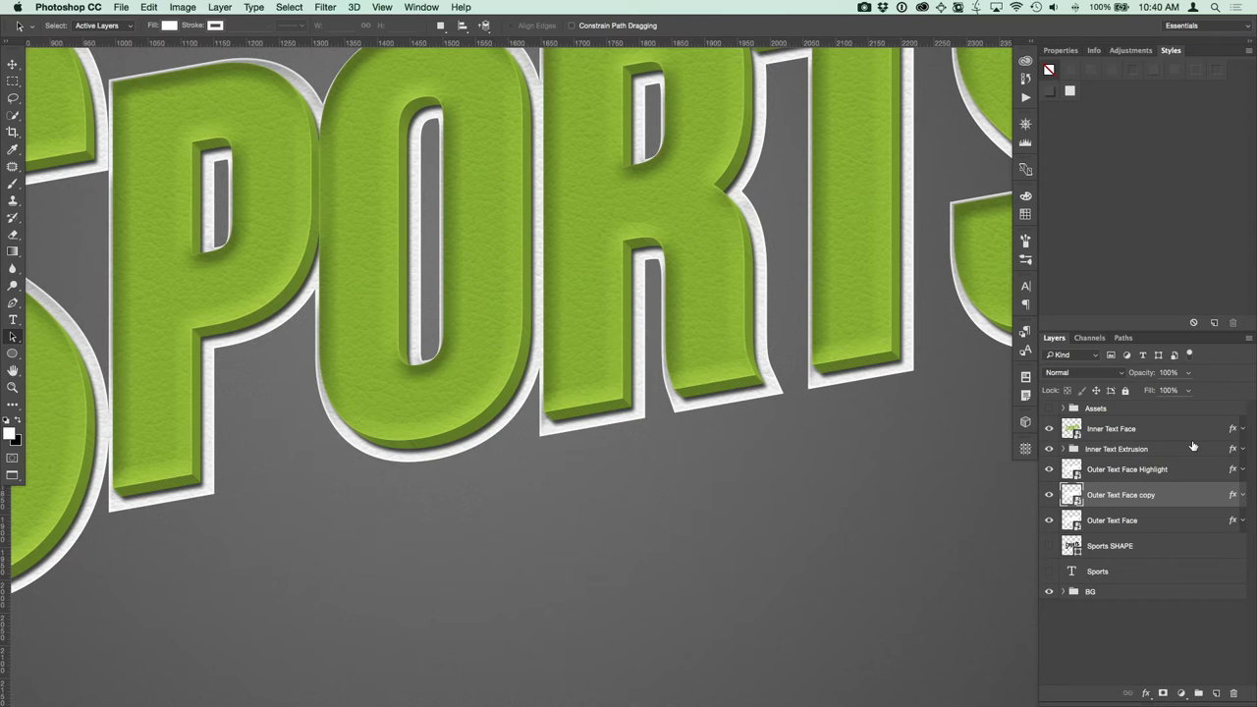
pyautogui.moveTo(1135, 503); pyautogui.dragTo(1141, 531)
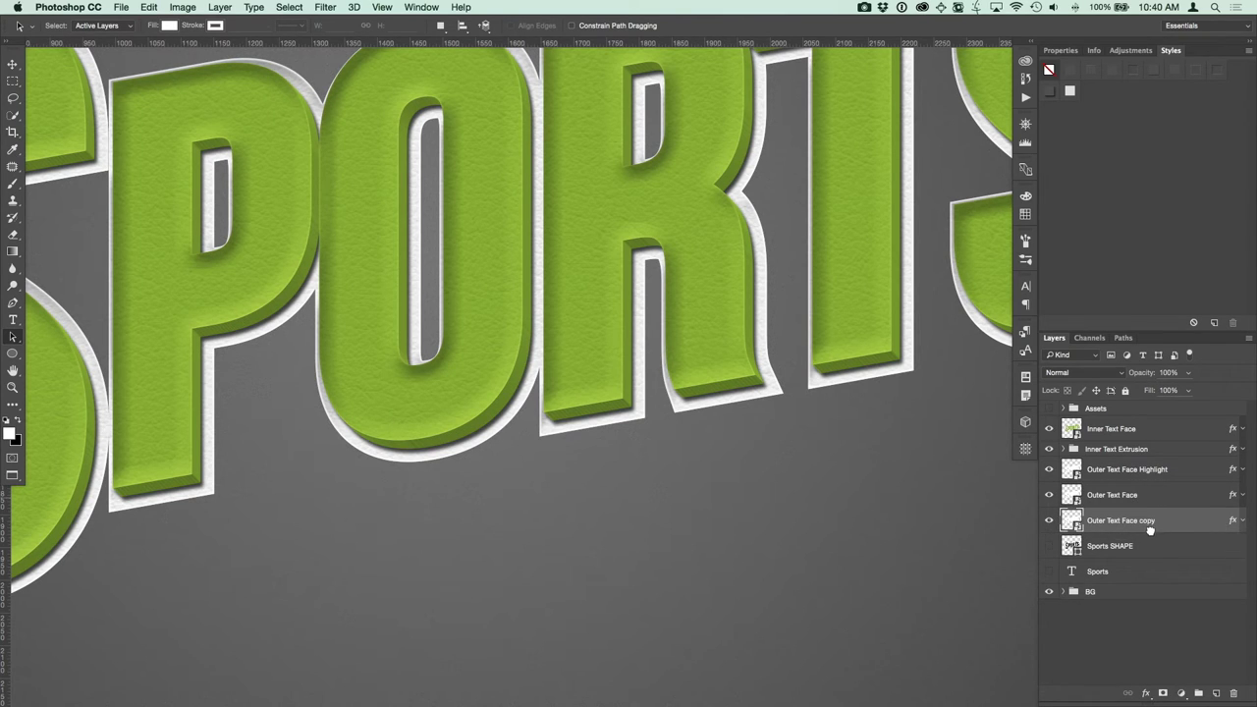
# Put the Outer Text Face copy in a new group named "Outer Text Extrusion".
pyautogui.press('super+g')
pyautogui.doubleClick(1100, 515)
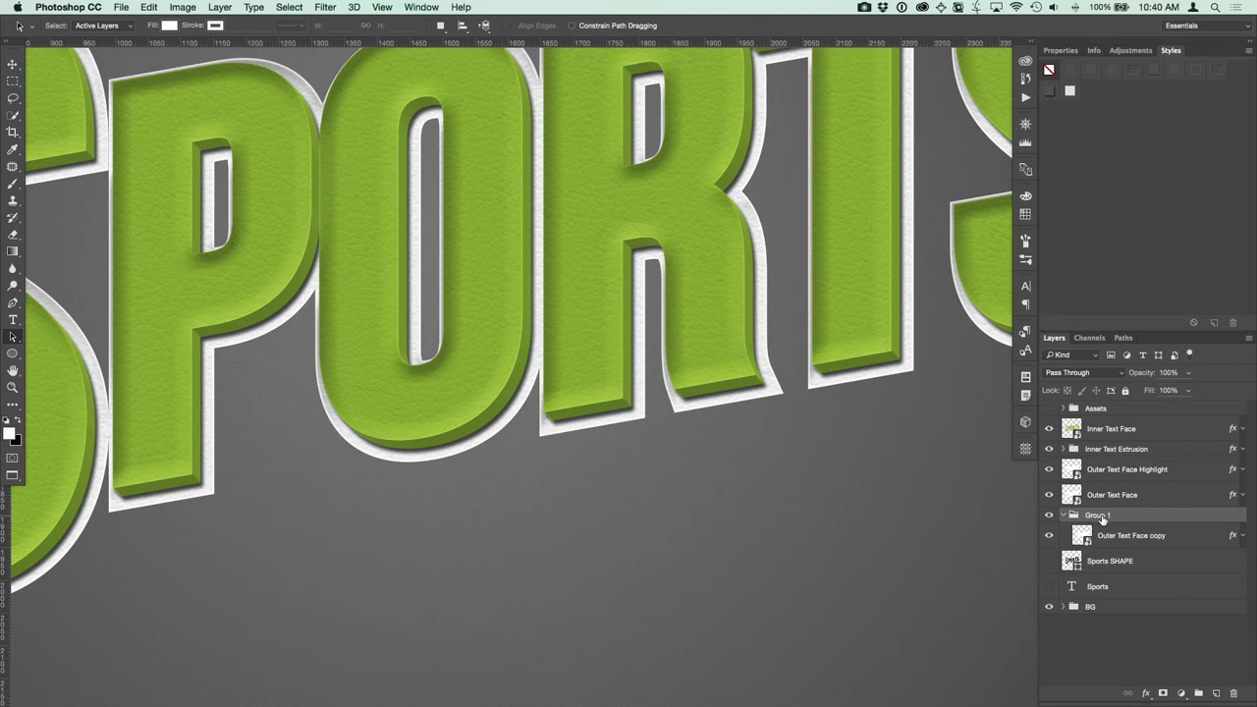
pyautogui.write('Outer Text Extrusion')
pyautogui.press('Return')
# Apply the "Outer Text Extrusion - Single" style preset to the Outer Text Face copy inside the extrusion group.
pyautogui.click(1145, 540)
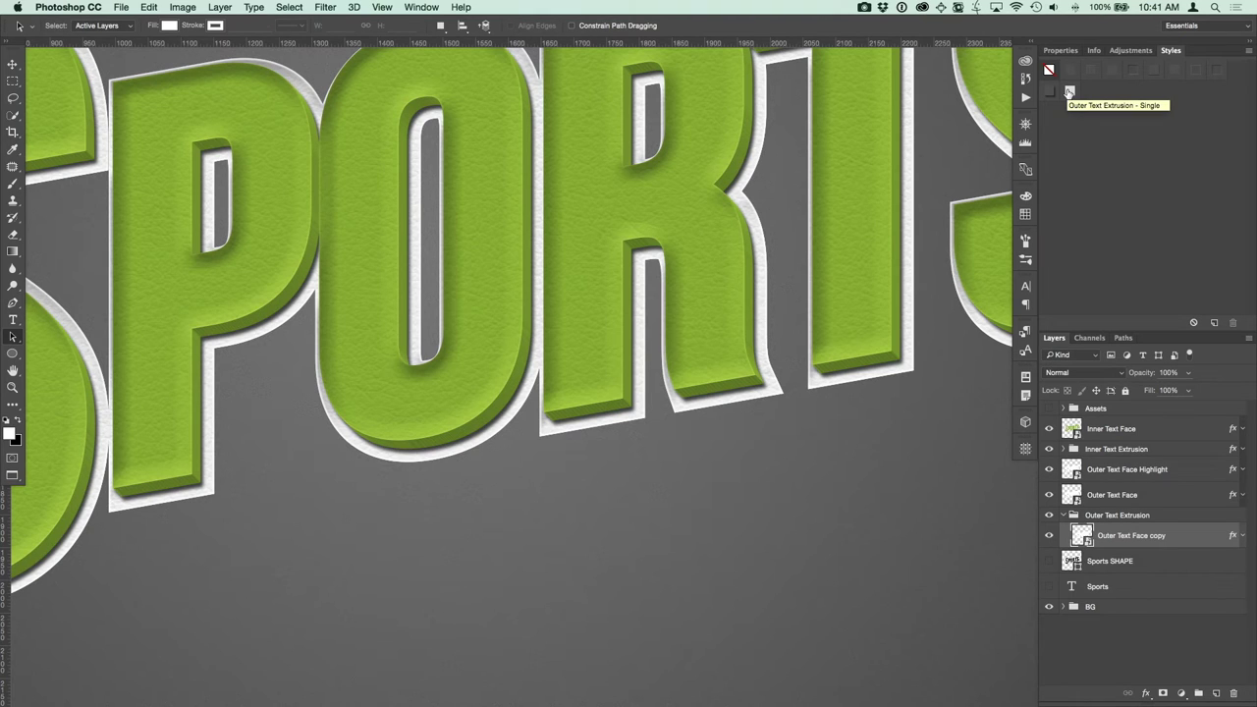
pyautogui.moveTo(1069, 92)
pyautogui.mouseDown()
pyautogui.moveTo(1080, 112)
pyautogui.moveTo(1070, 92)
pyautogui.mouseUp()
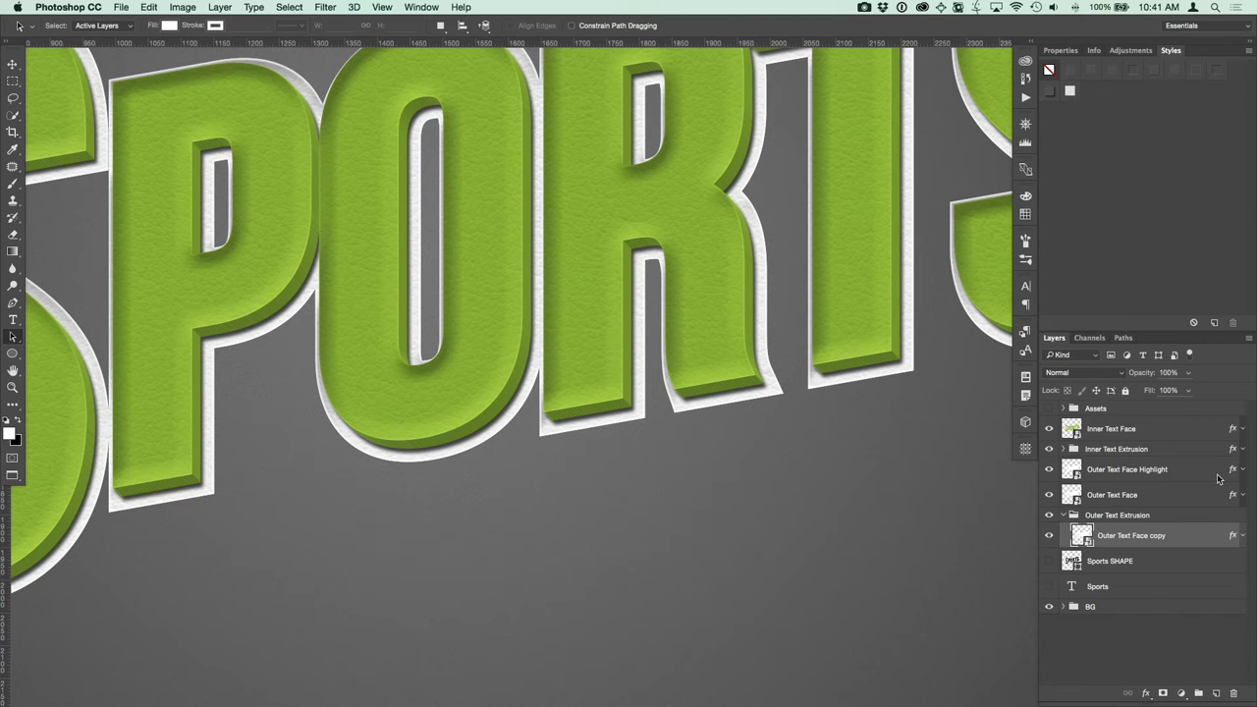
# Build the outer extrusion by duplicating Outer Text Face copy thirteen times, nudging the successive duplicates slightly further down and right.
pyautogui.click(1242, 540)
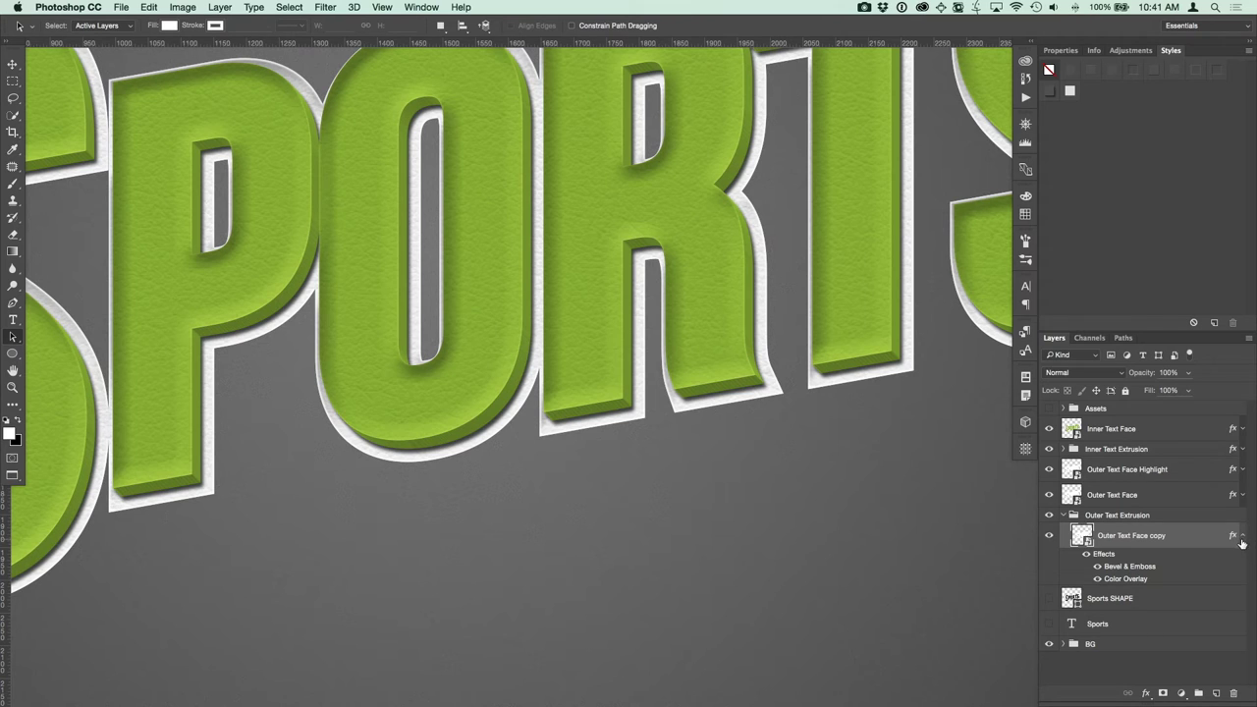
pyautogui.click(1242, 539)
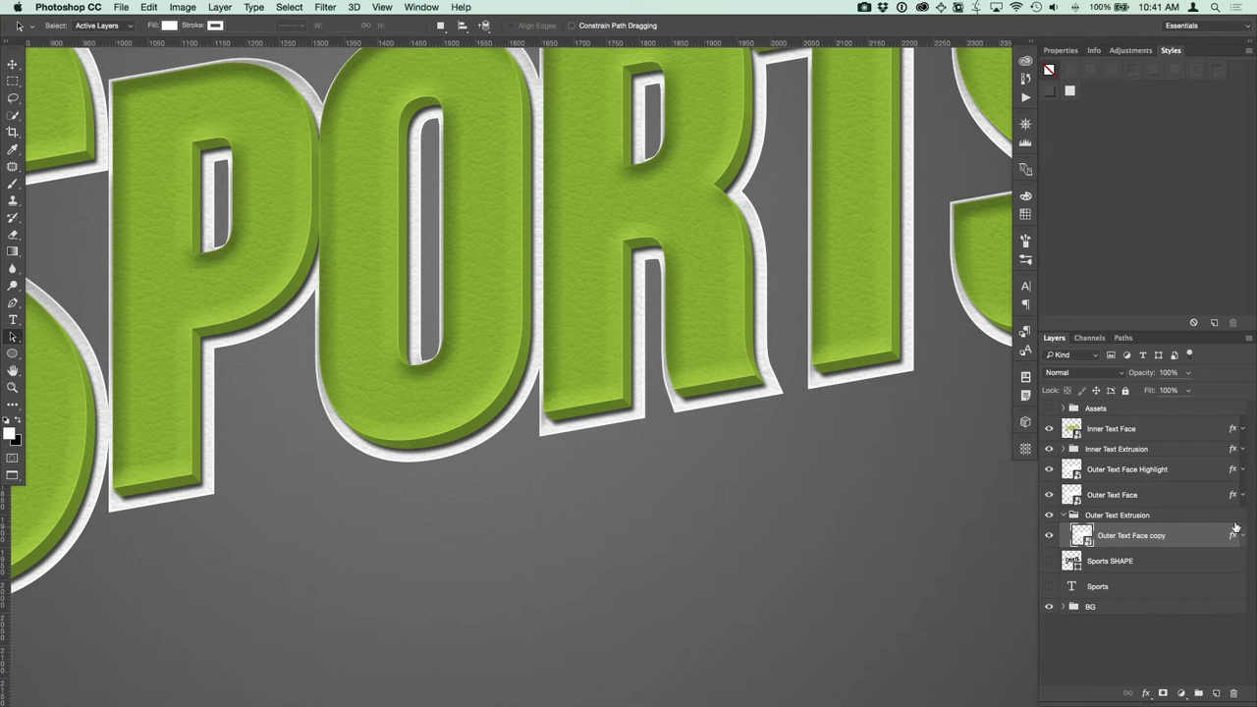
pyautogui.press('super+equal')
pyautogui.press('super+equal')
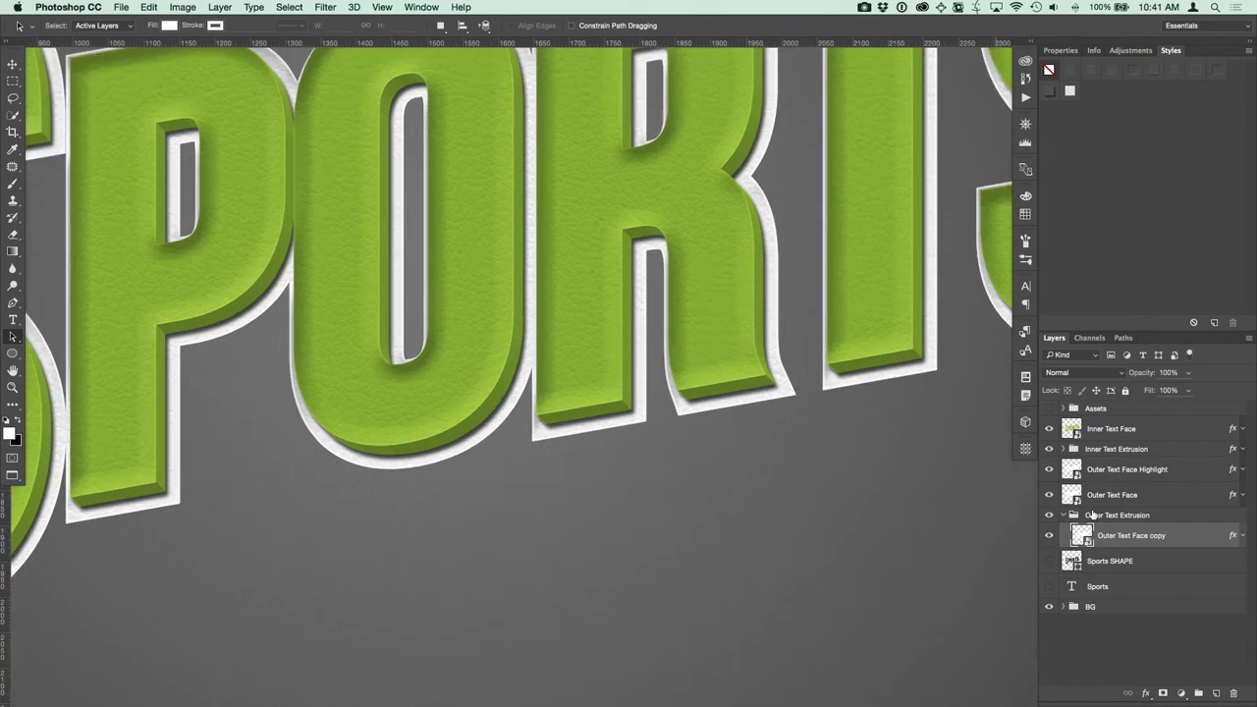
pyautogui.moveTo(718, 262); pyautogui.dragTo(579, 261)
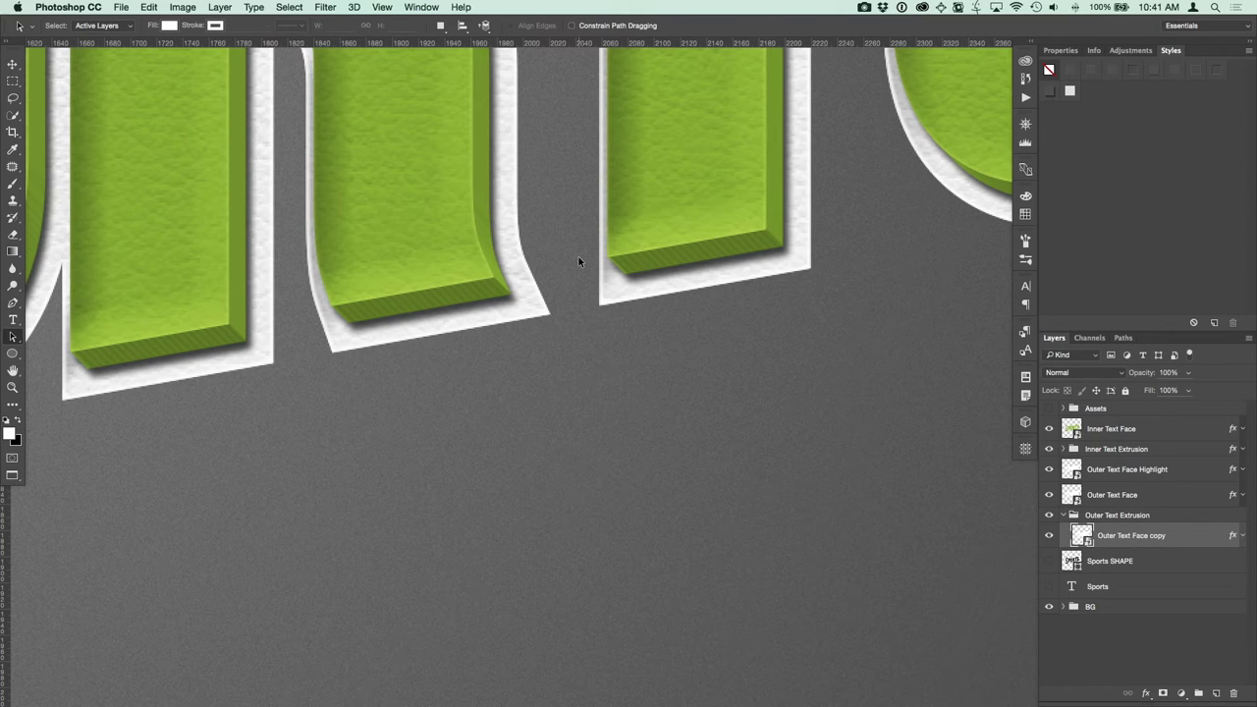
pyautogui.press('v')
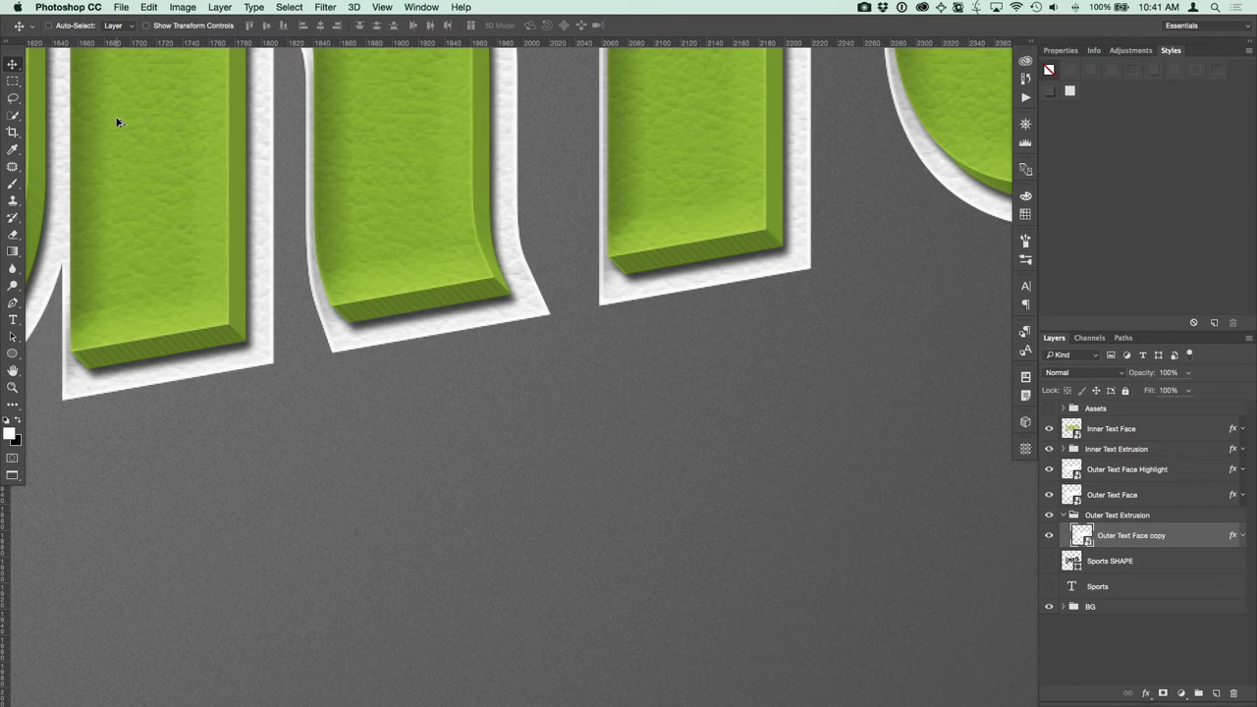
pyautogui.press('super+j')
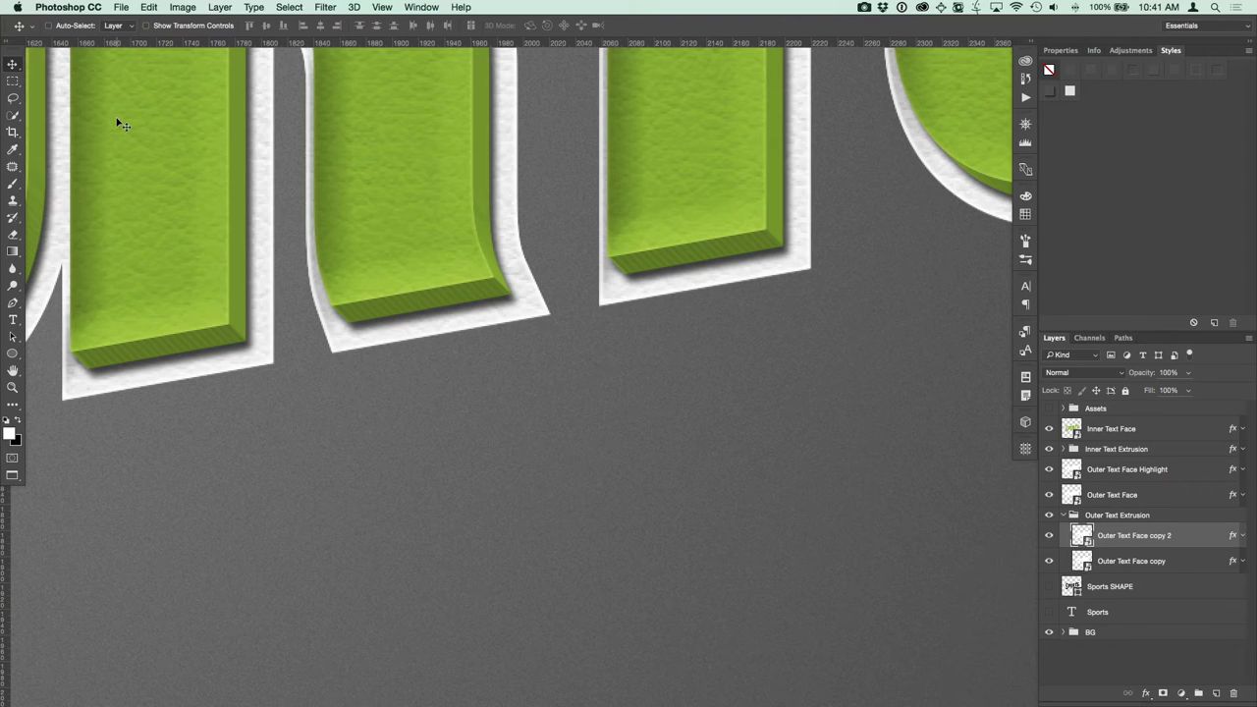
pyautogui.press('Right')
pyautogui.press('super+j')
pyautogui.press('Down')
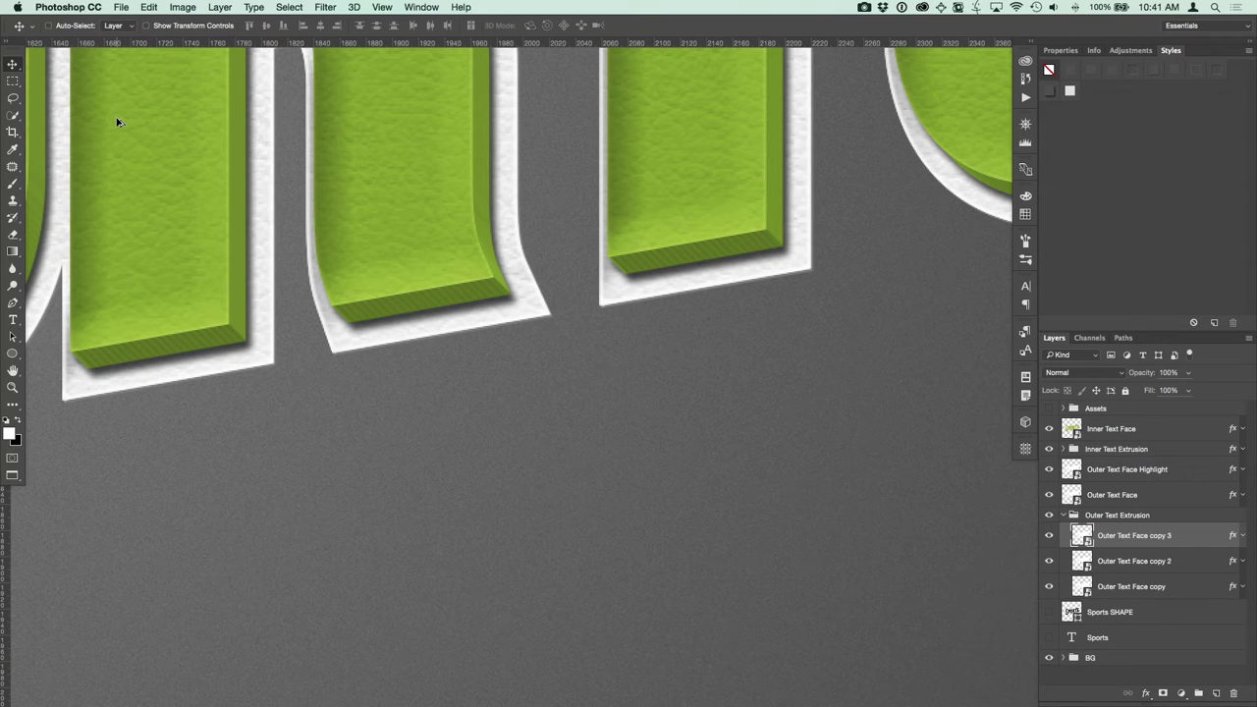
pyautogui.press('super+j')
pyautogui.press('Down')
pyautogui.press('Right')
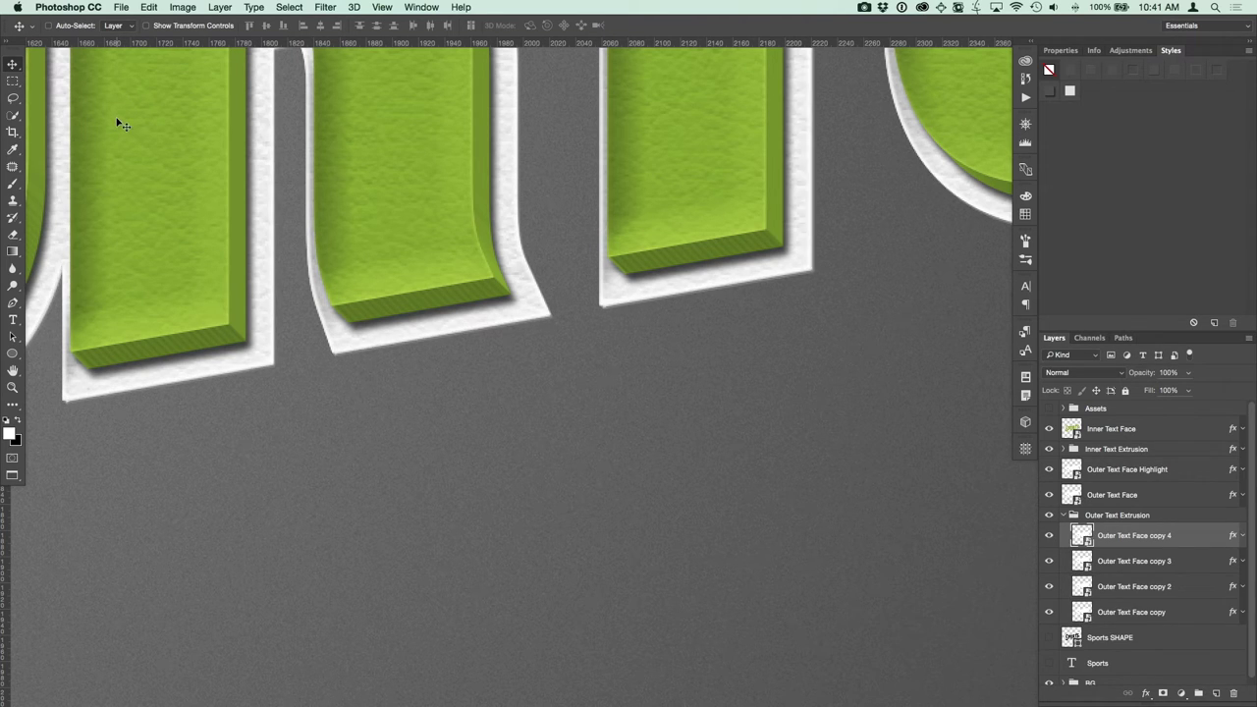
pyautogui.press('super+j')
pyautogui.press('Down')
pyautogui.press('Right')
pyautogui.press('super+j')
pyautogui.press('Down')
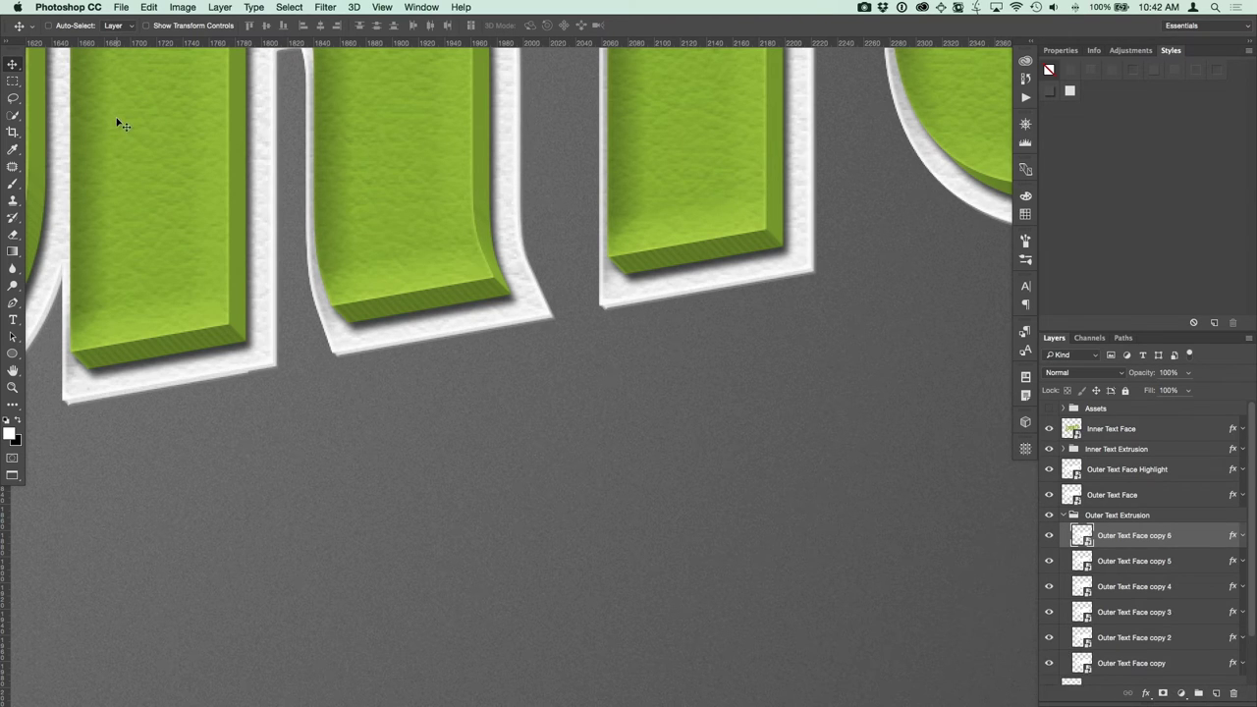
pyautogui.press('Right')
pyautogui.press('super+j')
pyautogui.press('Down')
pyautogui.press('Right')
pyautogui.press('super+j')
pyautogui.press('Down')
pyautogui.press('Right')
pyautogui.press('super+j')
pyautogui.press('Down')
pyautogui.press('Right')
pyautogui.press('super+j')
pyautogui.press('Down')
pyautogui.press('Right')
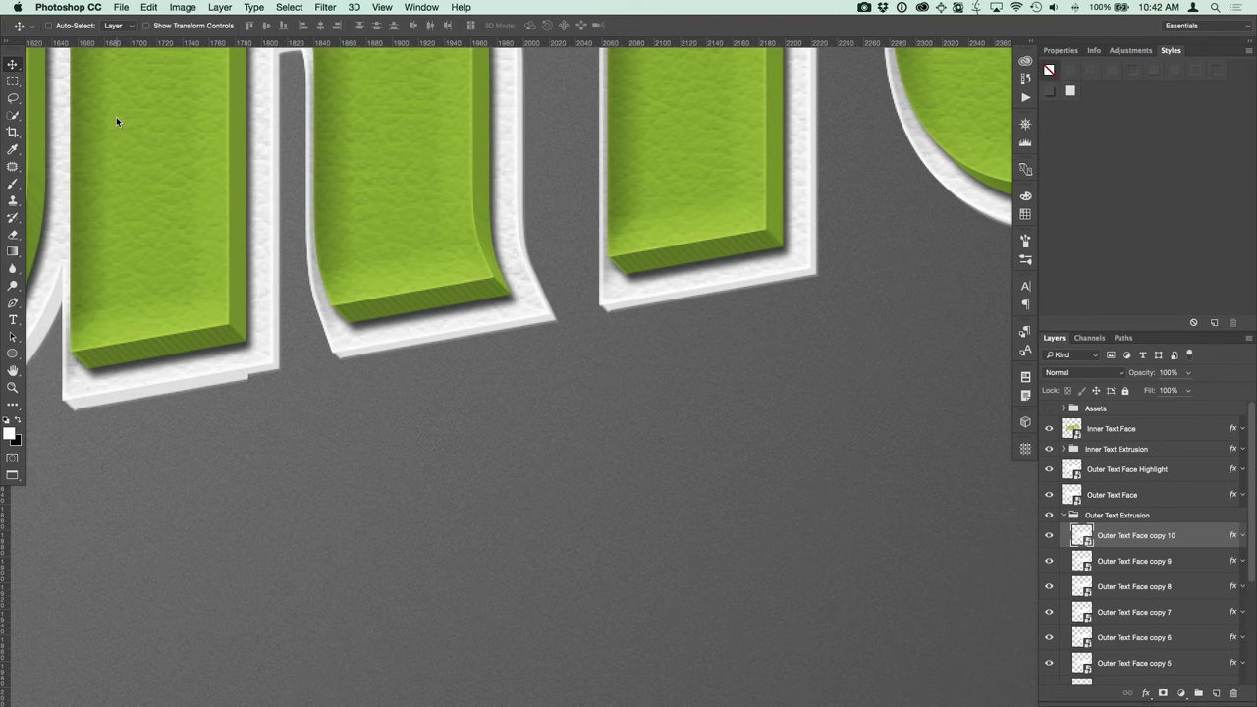
pyautogui.press('super+j')
pyautogui.press('Down')
pyautogui.press('Right')
pyautogui.press('super+j')
pyautogui.press('Down')
pyautogui.press('Right')
pyautogui.press('super+j')
pyautogui.press('Down')
pyautogui.press('Right')
pyautogui.press('super+j')
pyautogui.press('Down')
pyautogui.press('Right')
pyautogui.press('Down')
pyautogui.press('Right')
# Select all the Outer Text Face copies in the Outer Text Extrusion group and reverse their stacking order.
pyautogui.press('super+minus')
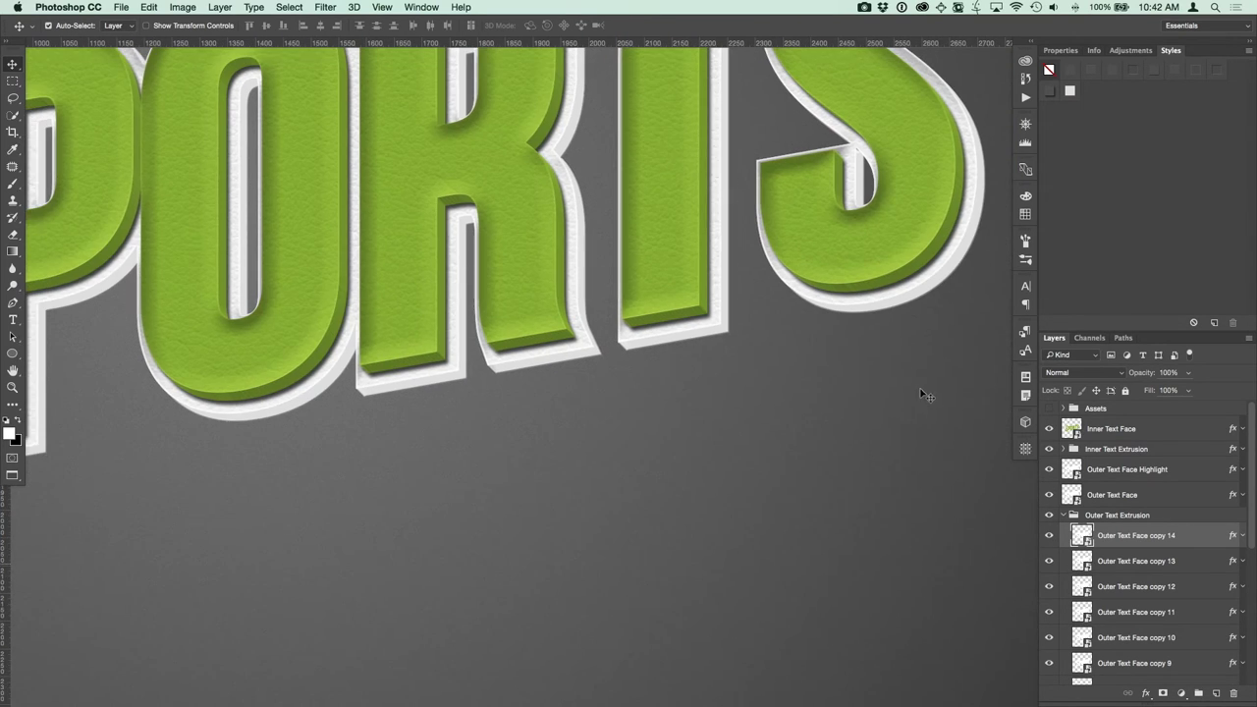
pyautogui.press('super+minus')
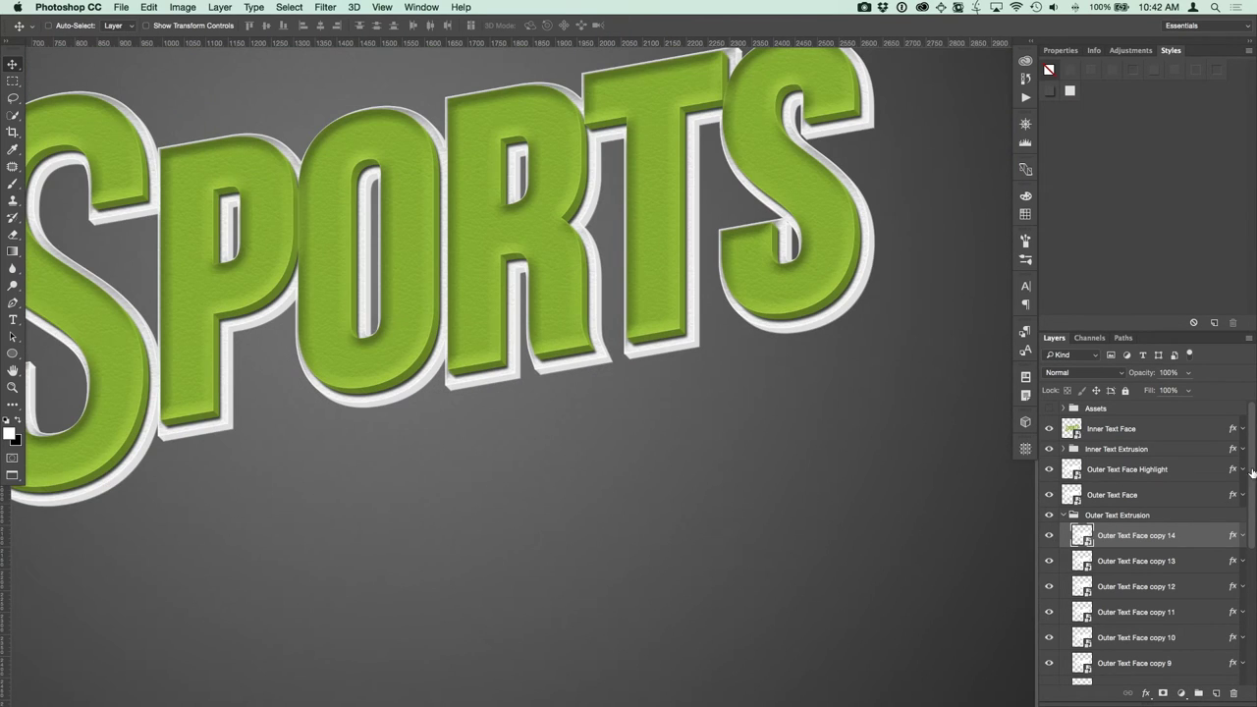
pyautogui.moveTo(1253, 477); pyautogui.dragTo(1222, 614)
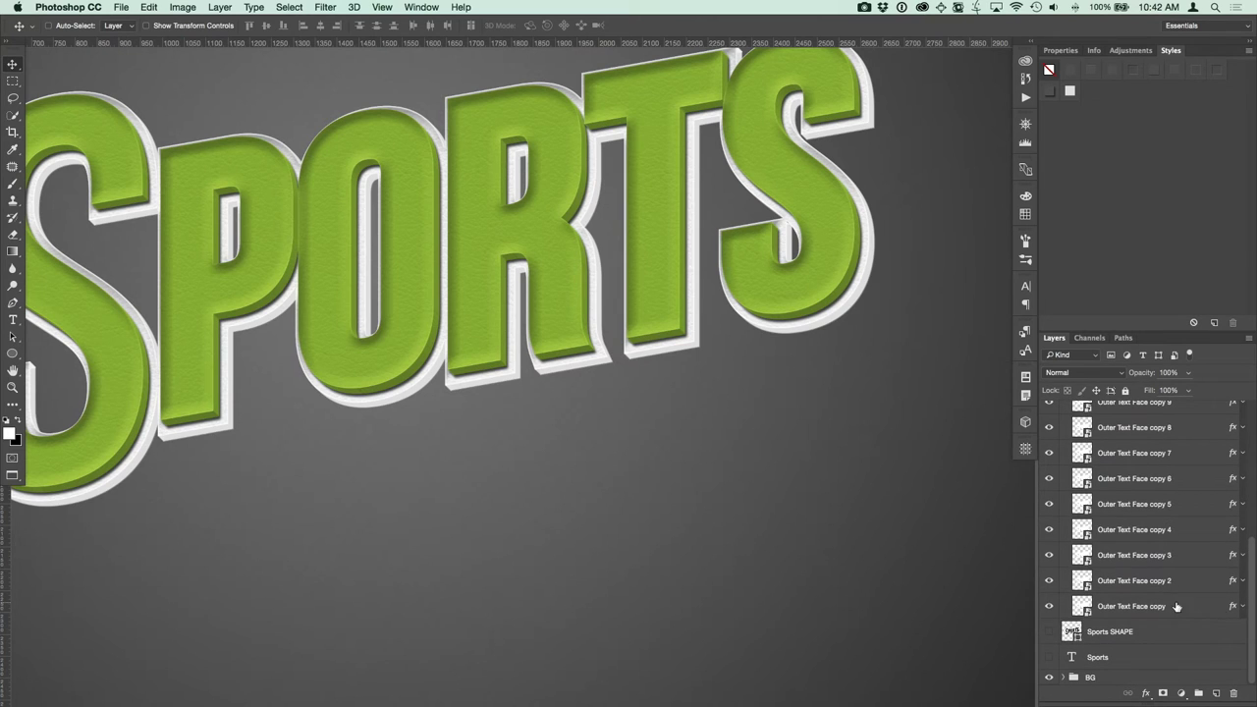
pyautogui.keyDown('shift'); pyautogui.click(1172, 603); pyautogui.keyUp('shift')
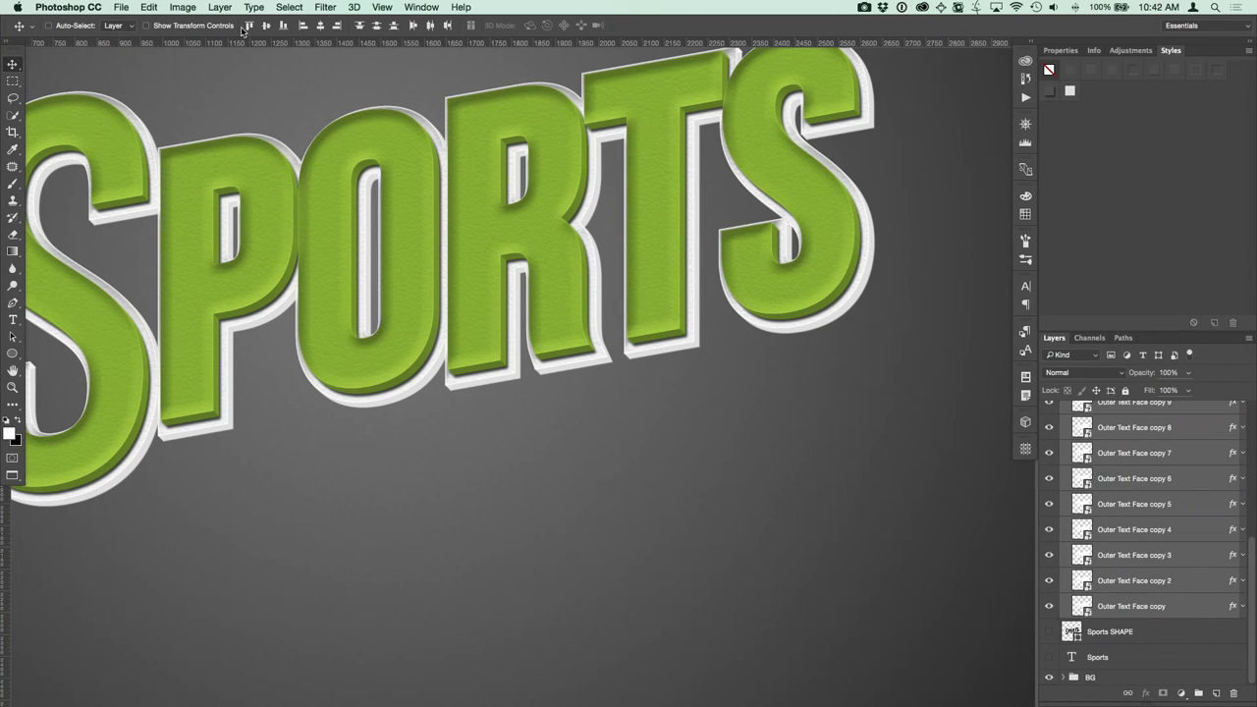
pyautogui.click(192, 9)
pyautogui.moveTo(280, 361)
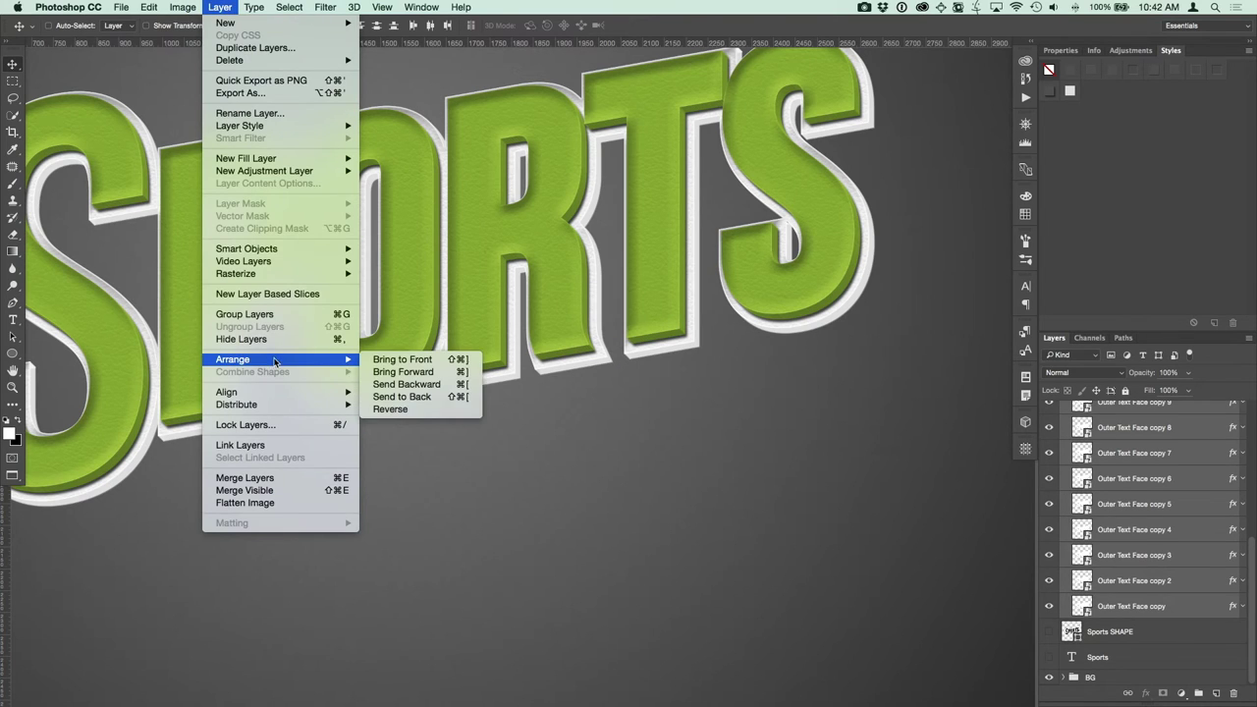
pyautogui.click(407, 409)
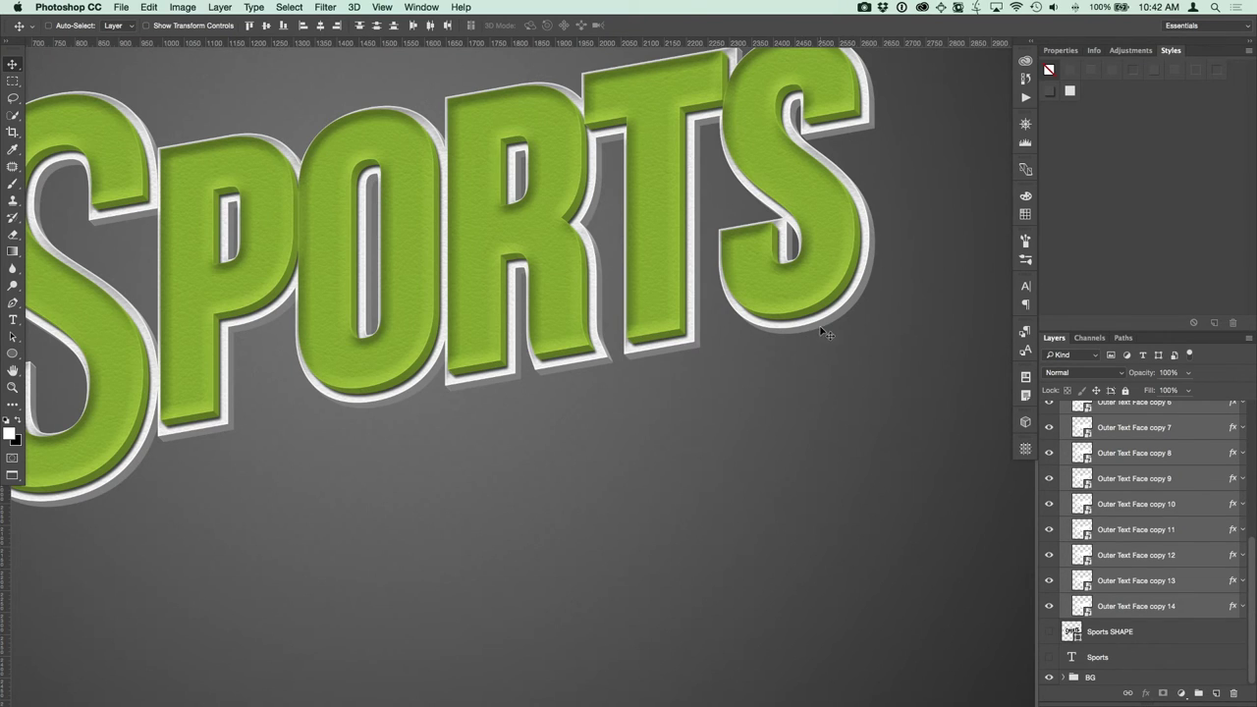
# Collapse the Outer Text Extrusion group and apply the saved outer extrusion style preset to the whole group.
pyautogui.moveTo(1253, 562); pyautogui.dragTo(1253, 413)
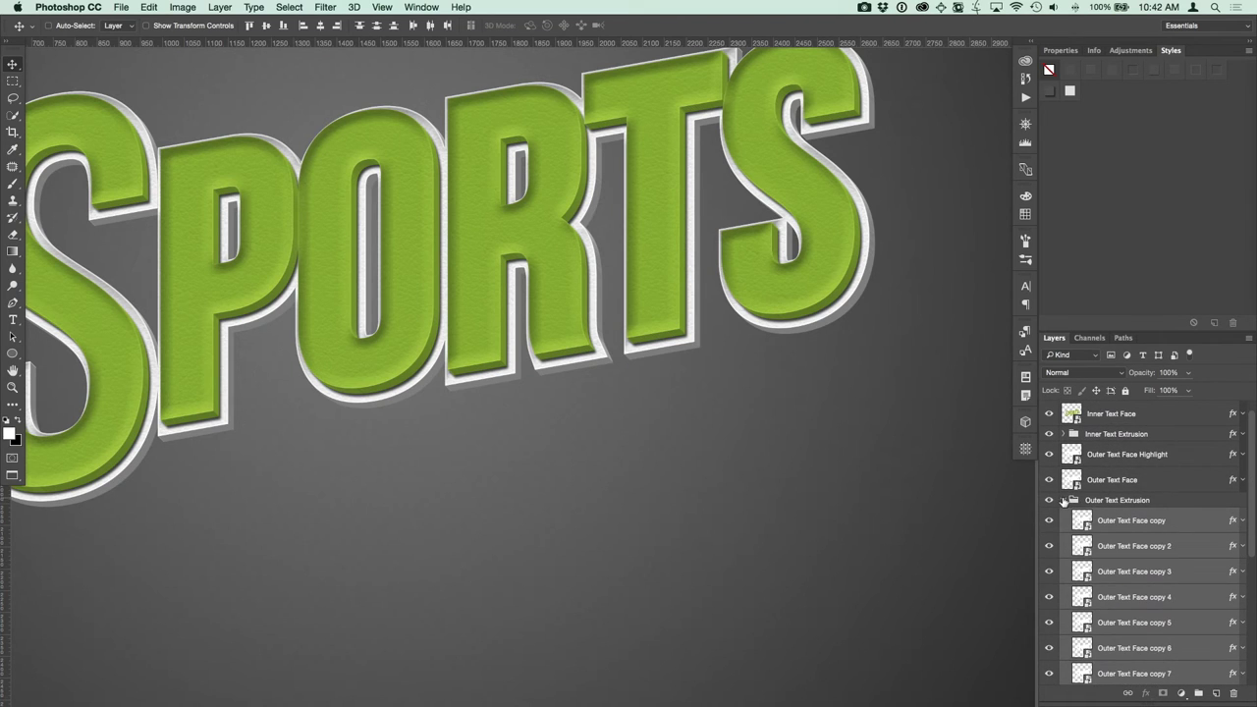
pyautogui.click(1064, 511)
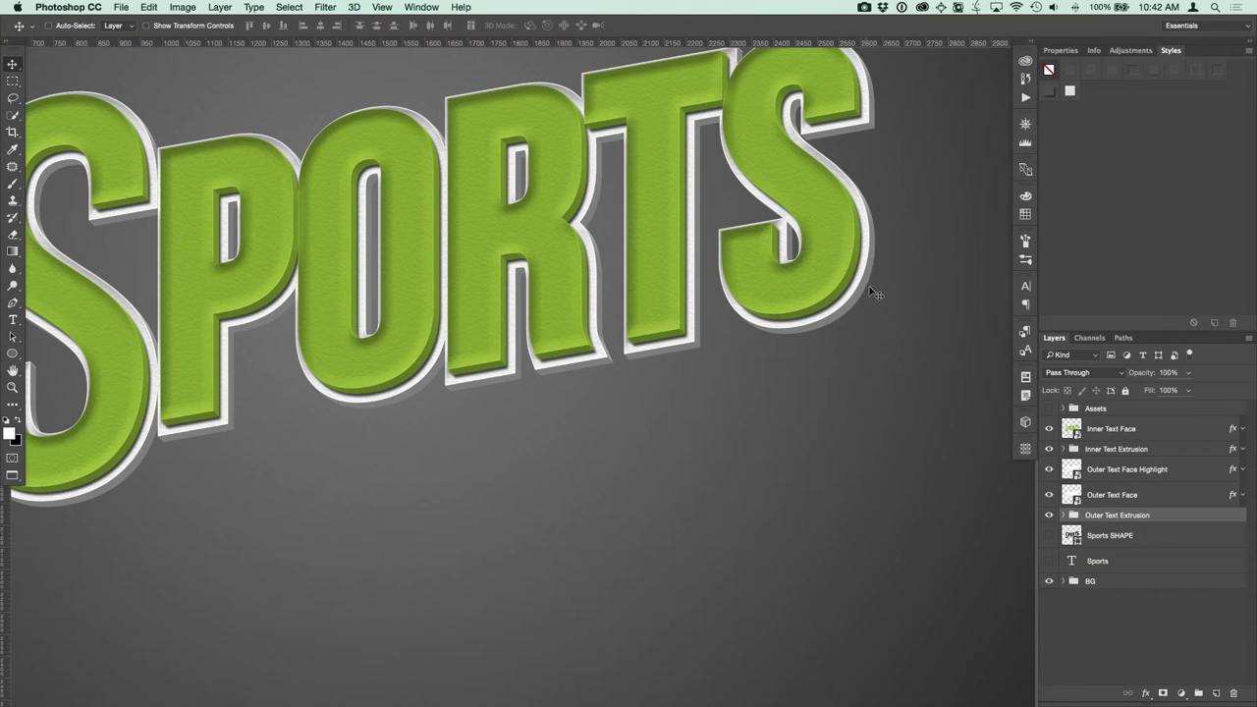
pyautogui.click(1050, 94)
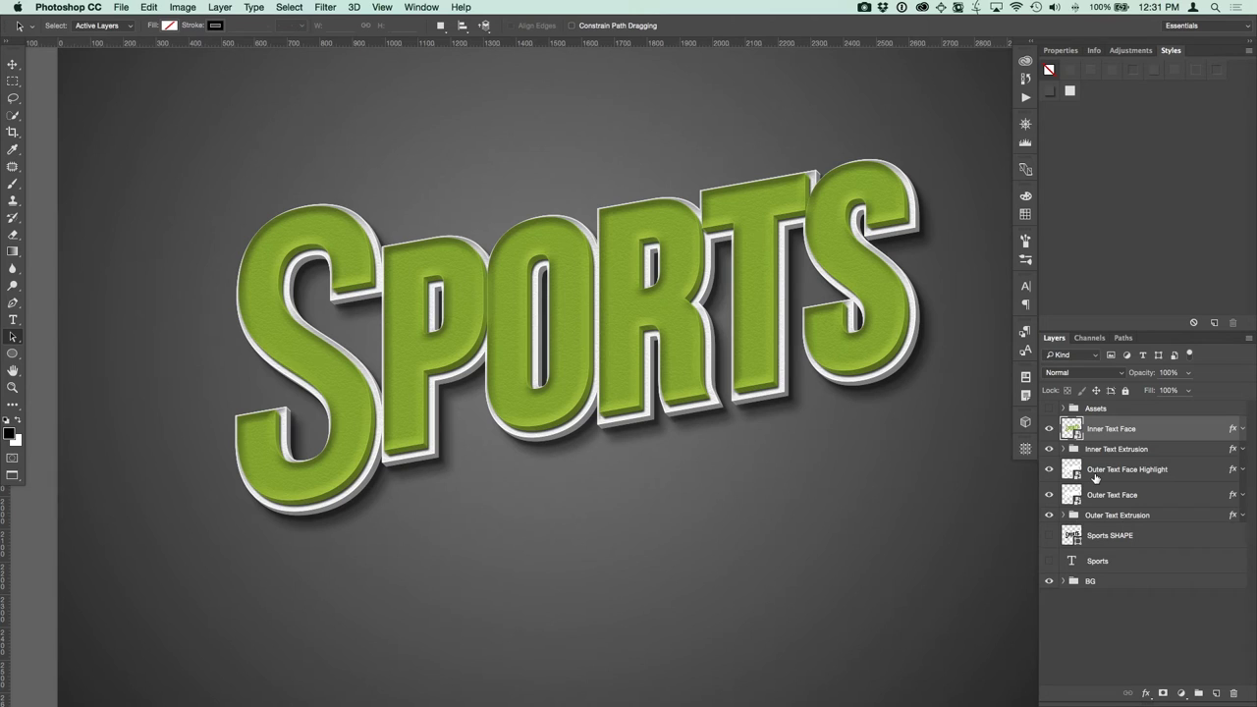
# Duplicate the Sports SHAPE layer, place the copy directly above Inner Text Face, and make it visible.
pyautogui.click(1125, 538)
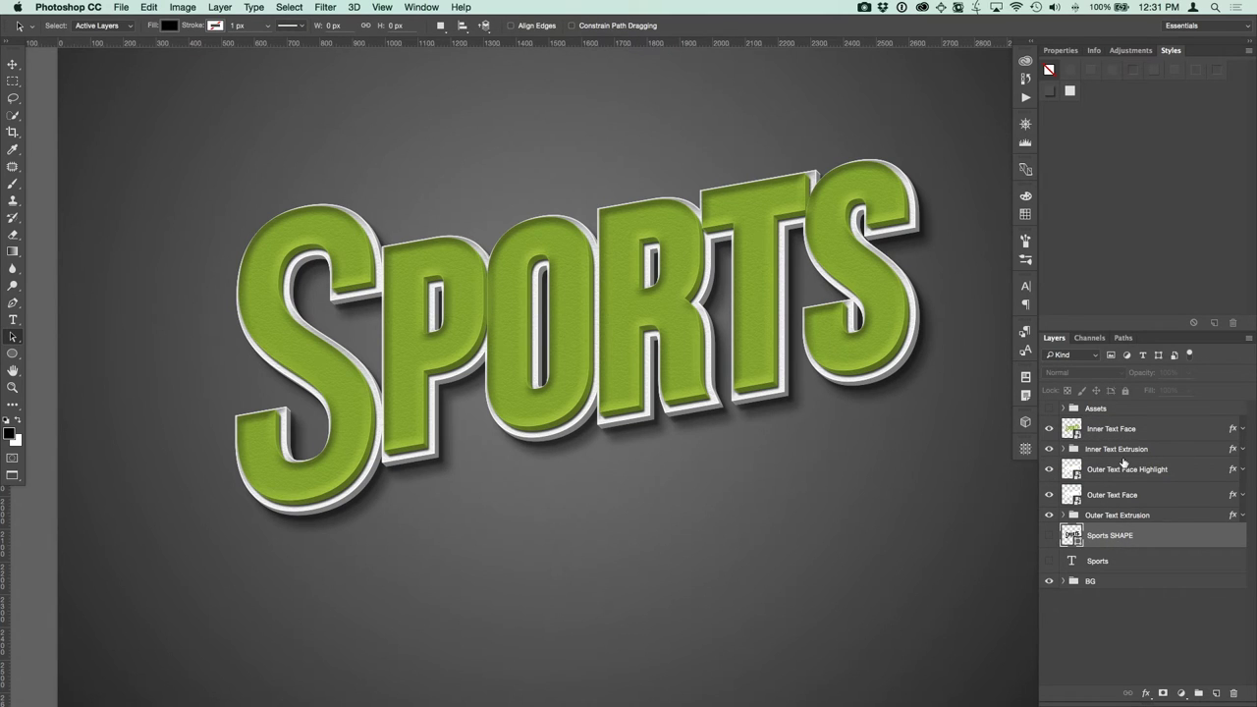
pyautogui.press('super+j')
pyautogui.moveTo(1130, 539); pyautogui.dragTo(1139, 425)
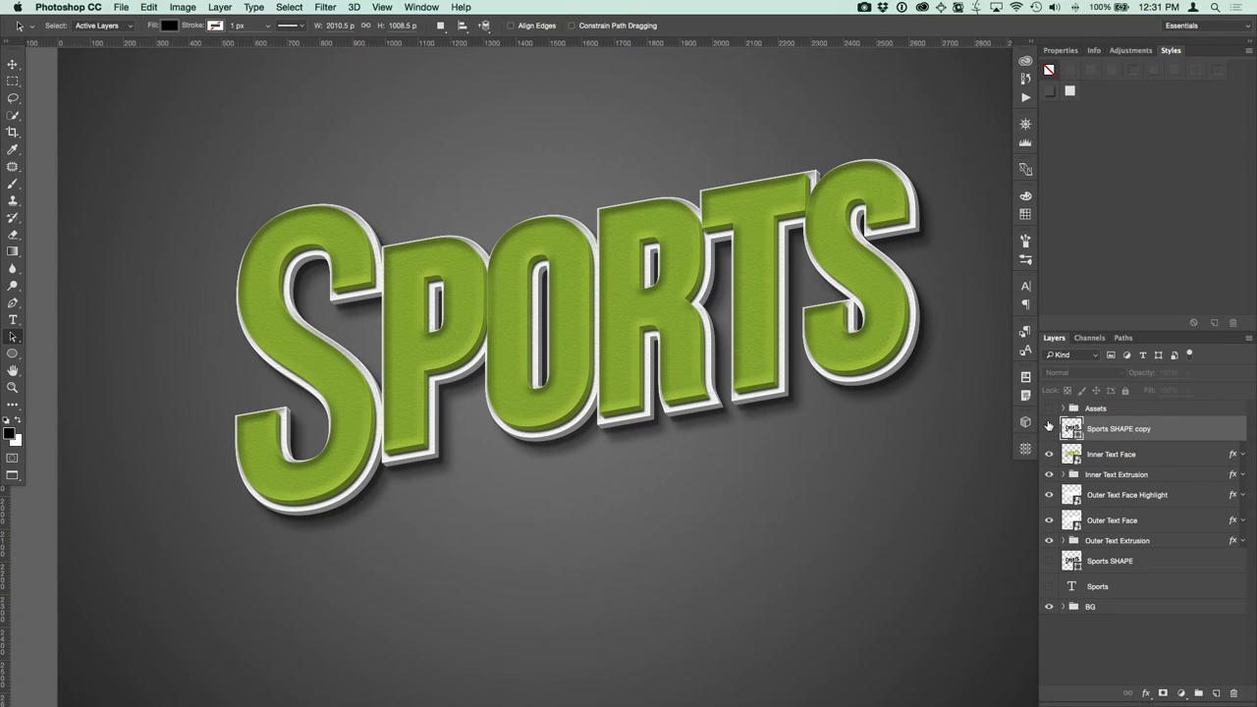
pyautogui.click(1049, 428)
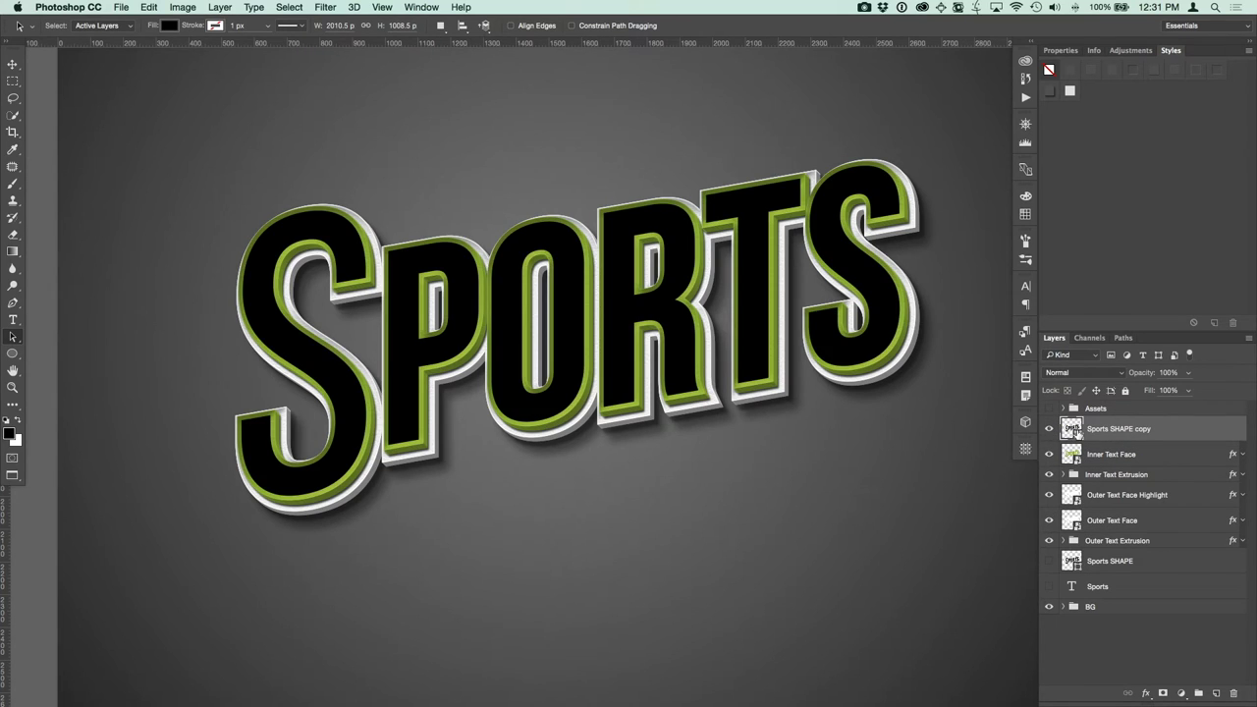
# Set the Sports SHAPE copy to no fill with a 4 px bright lime green stroke.
pyautogui.click(758, 217)
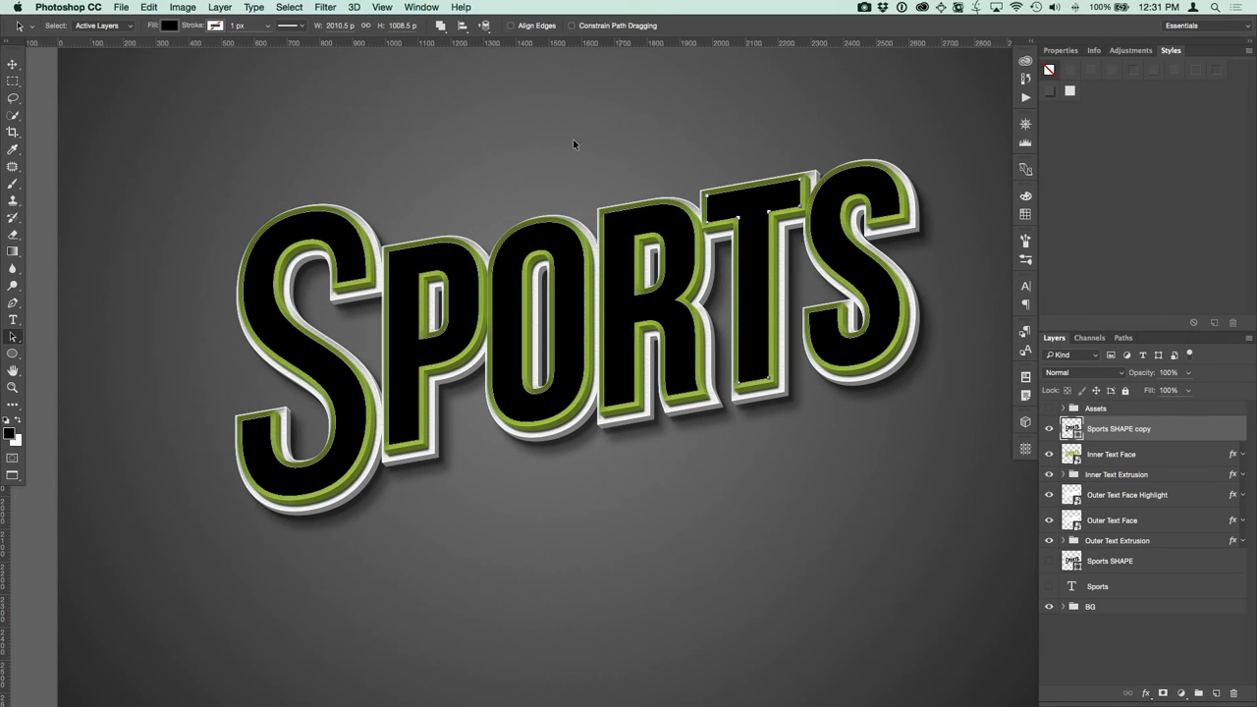
pyautogui.click(171, 25)
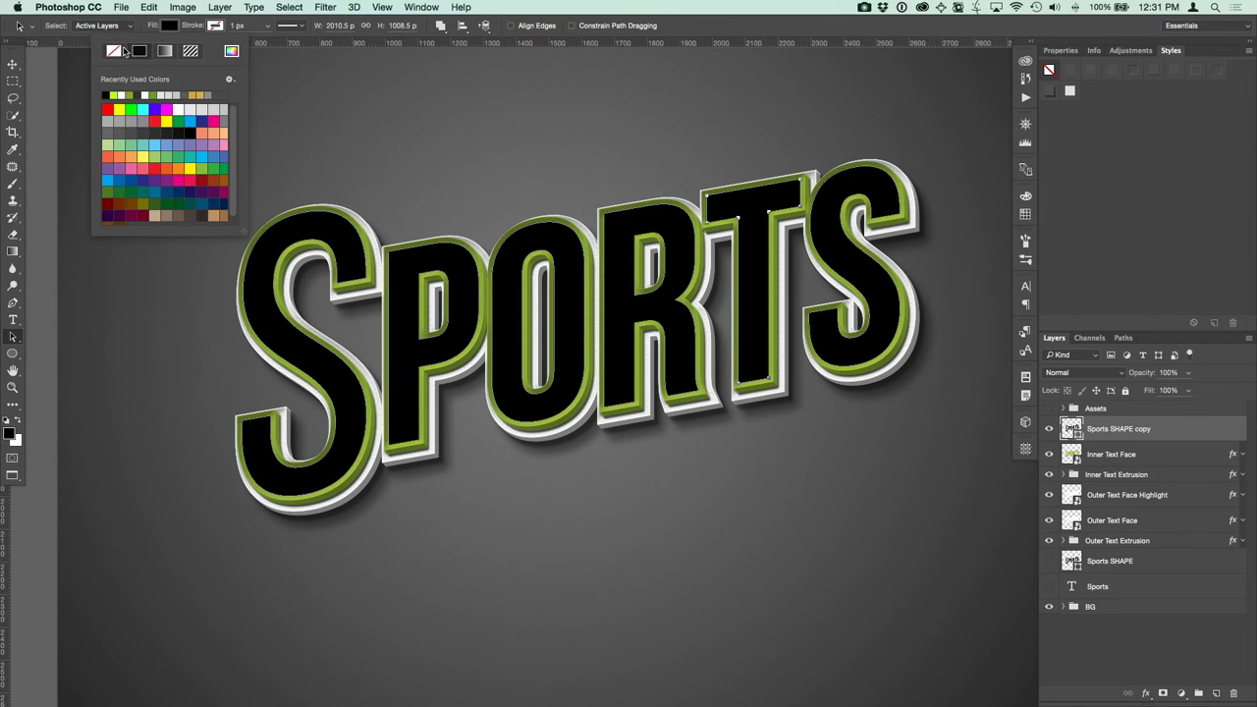
pyautogui.click(114, 51)
pyautogui.click(220, 28)
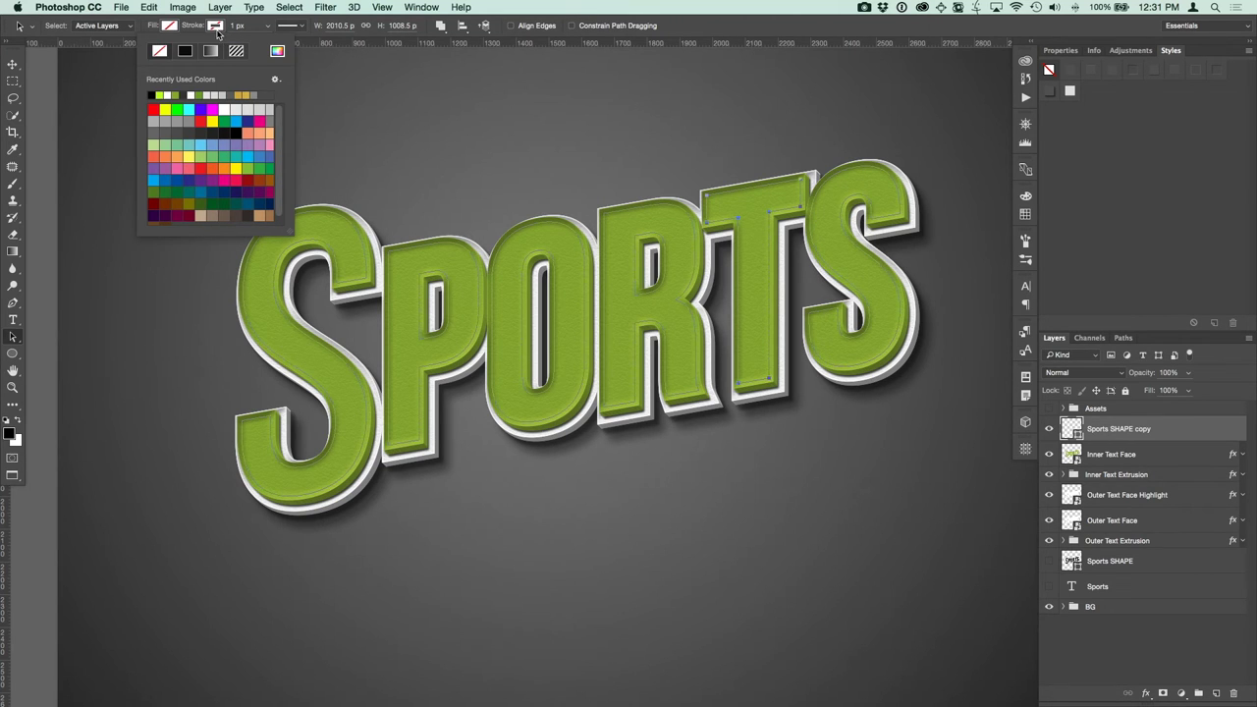
pyautogui.click(185, 50)
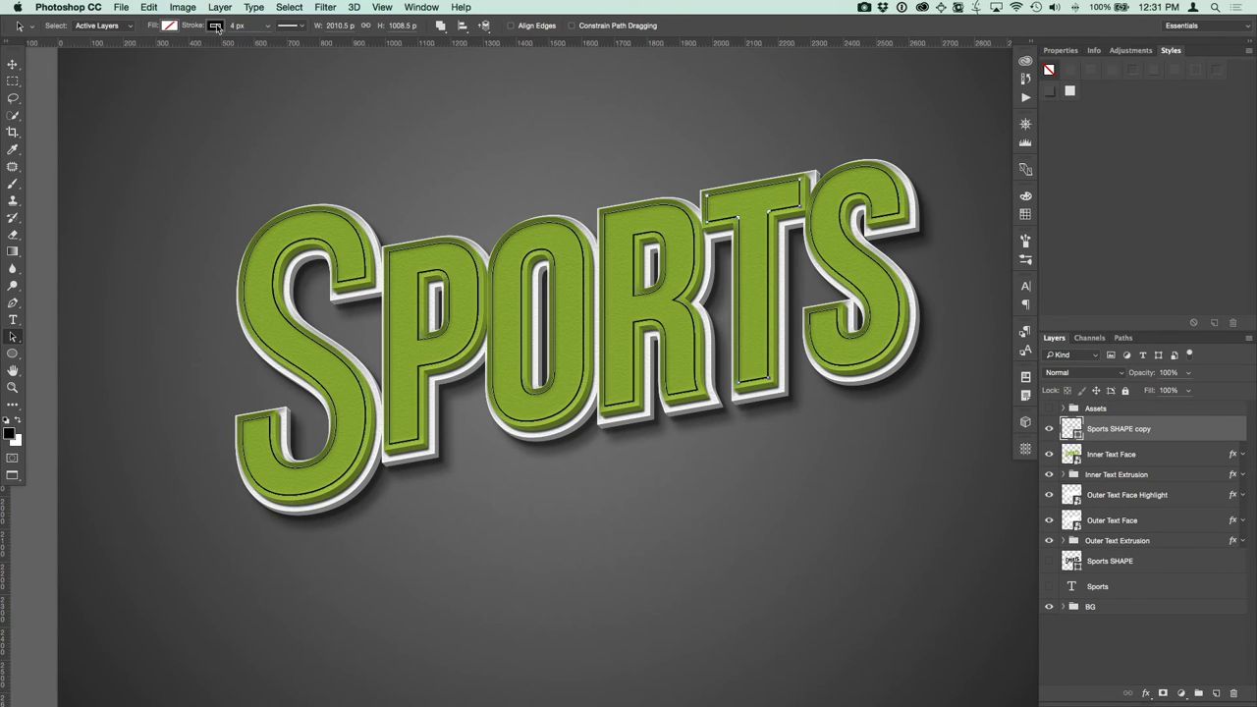
pyautogui.click(218, 27)
pyautogui.click(160, 97)
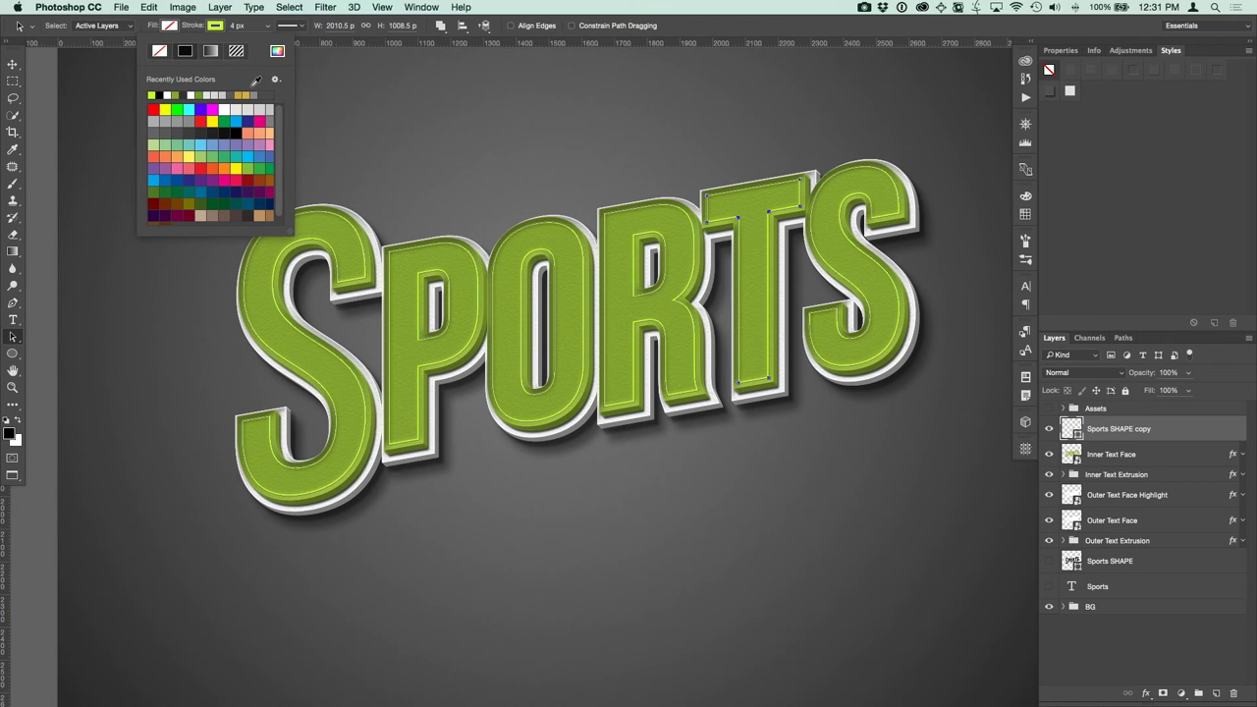
# Align the Sports SHAPE copy's stroke to the center of its path.
pyautogui.click(301, 27)
pyautogui.click(252, 167)
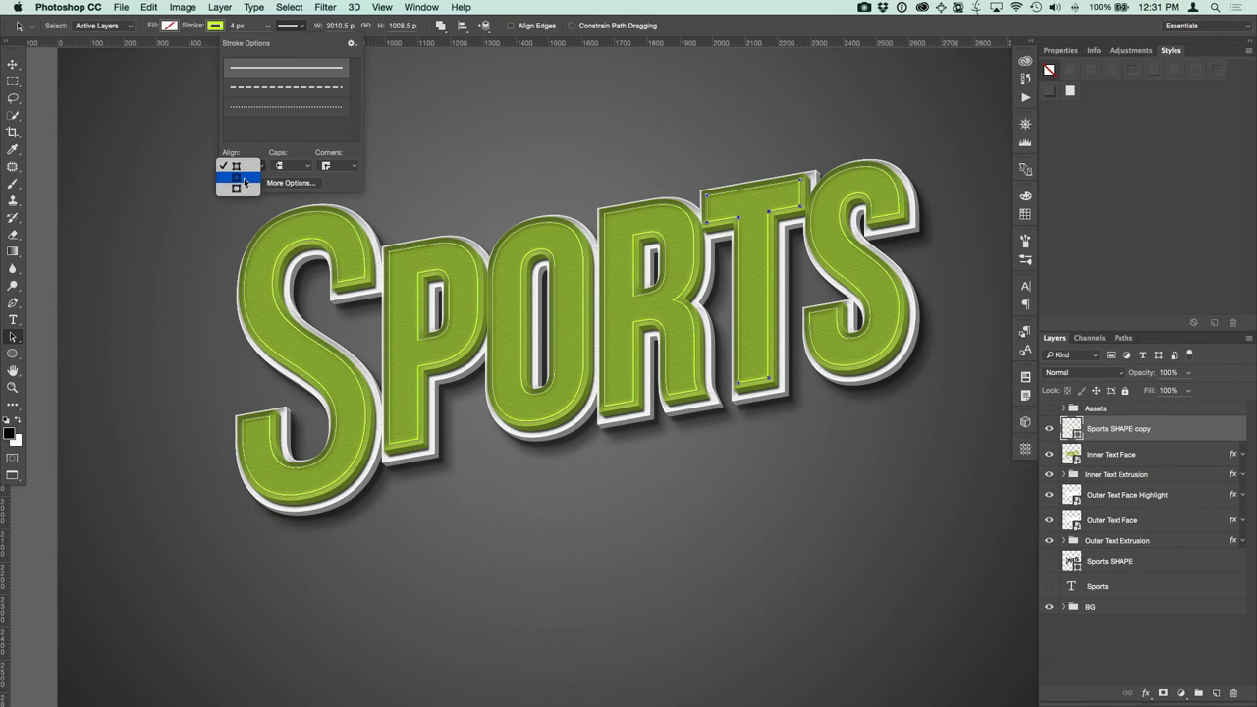
pyautogui.click(248, 176)
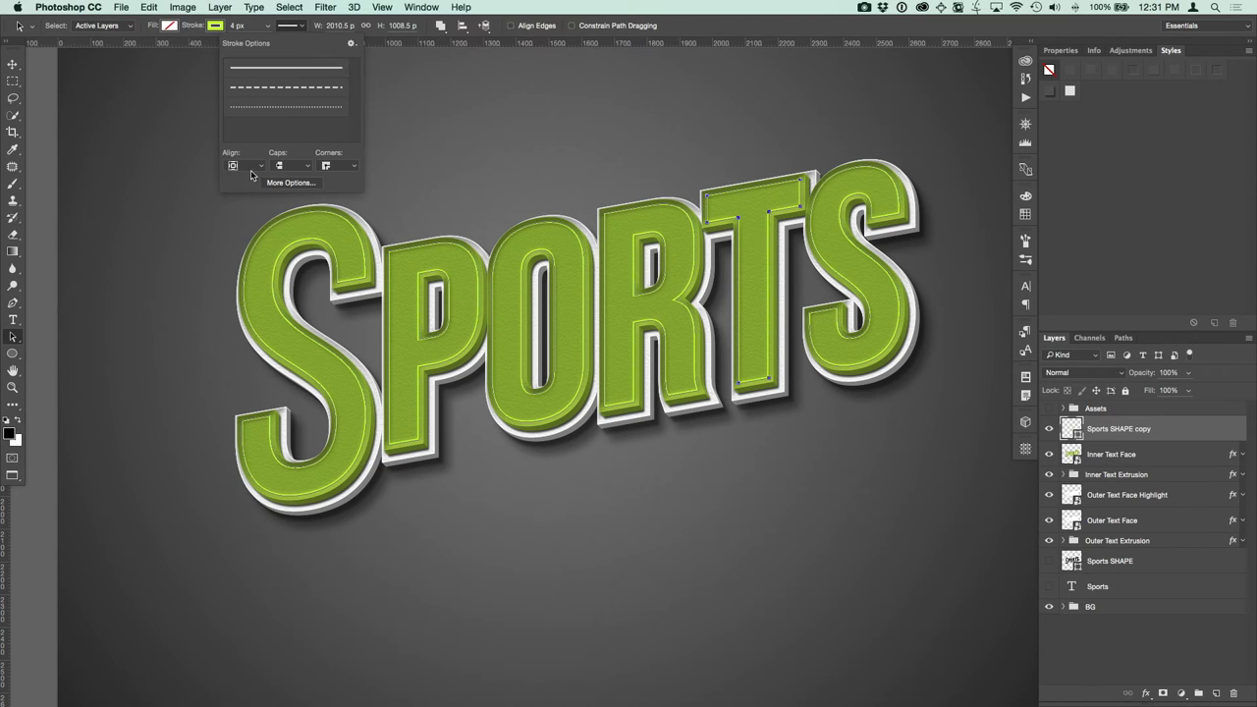
pyautogui.click(527, 188)
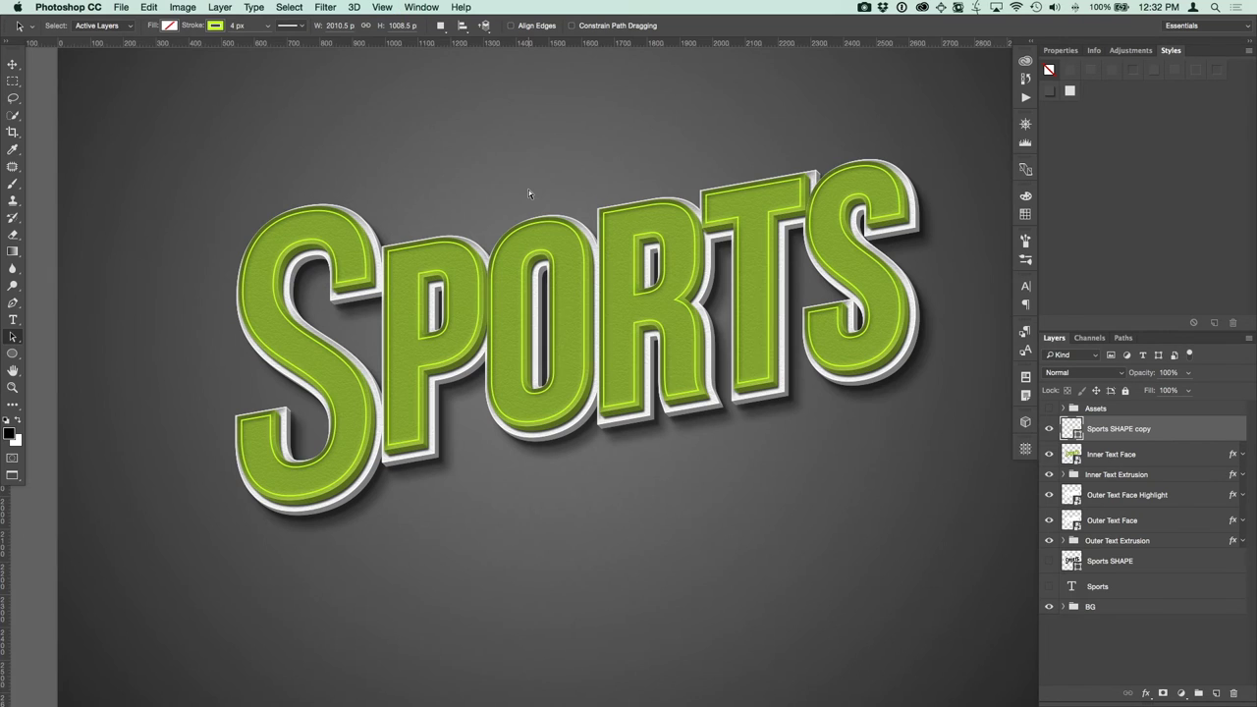
# Rename the Sports SHAPE copy as "Stitching" and put it in a new group also named "Stitching".
pyautogui.press('super+equal')
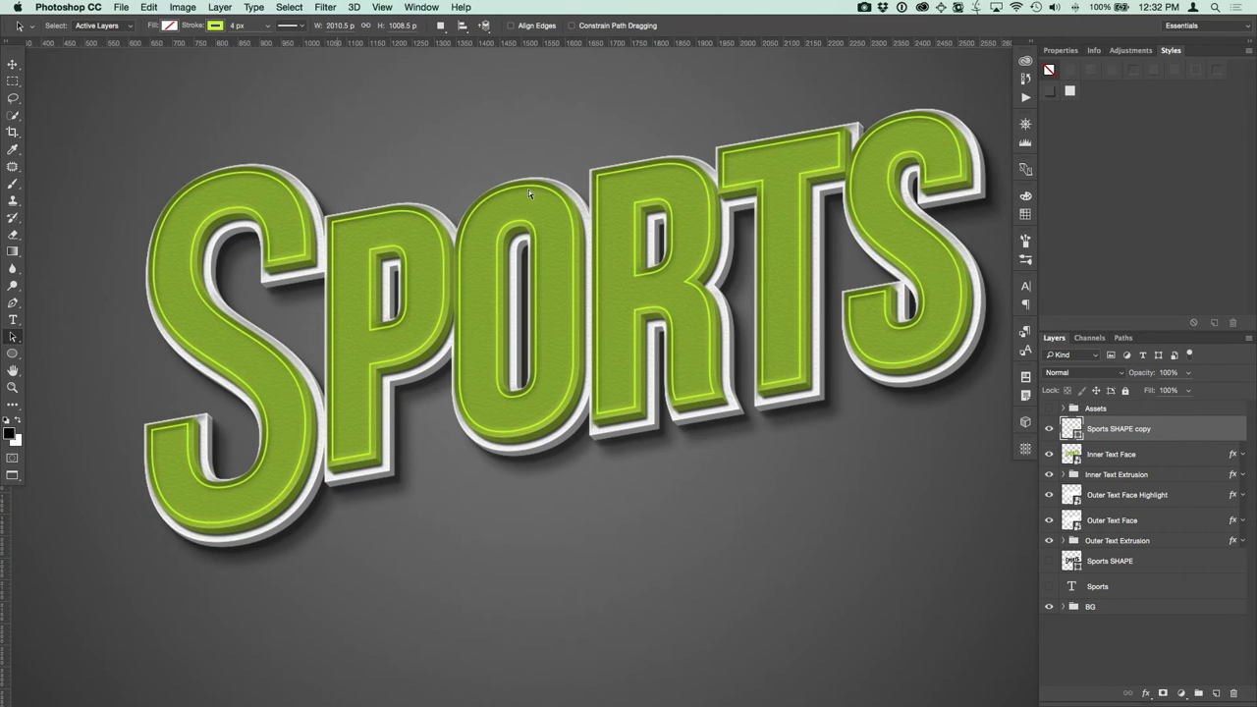
pyautogui.scroll(6, 528, 190)
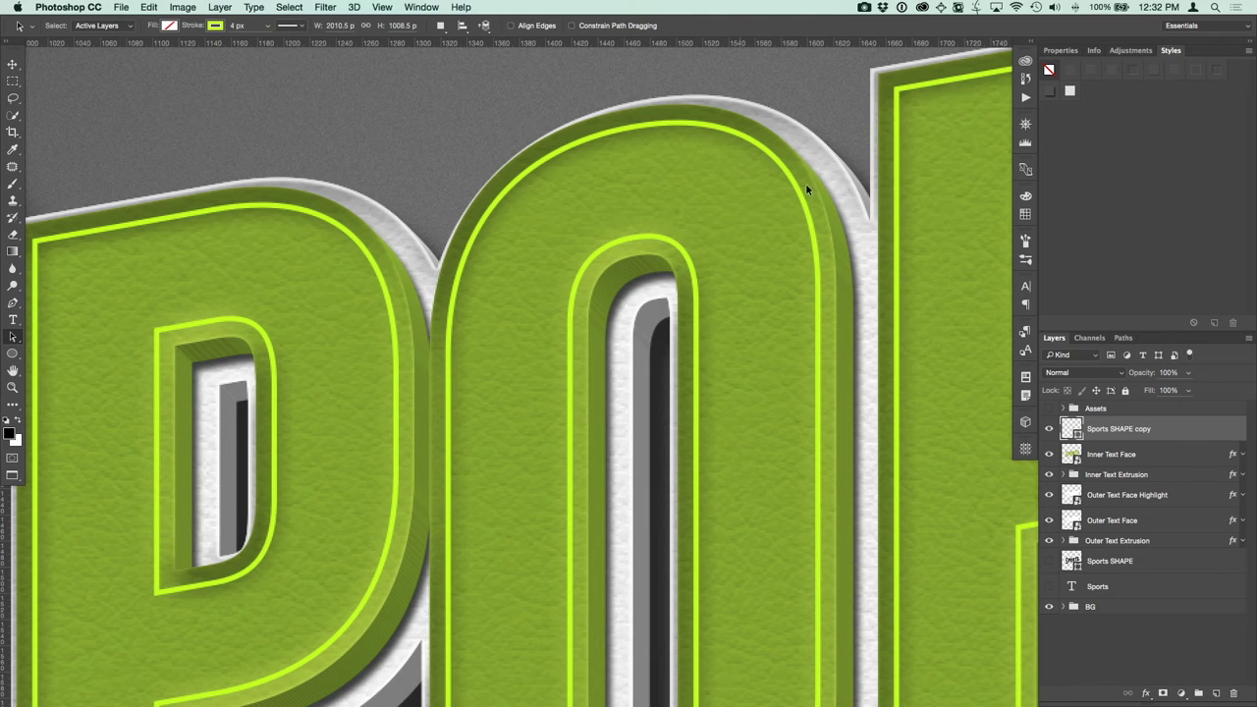
pyautogui.doubleClick(1121, 430)
pyautogui.write('Stitching')
pyautogui.press('Return')
pyautogui.press('super+g')
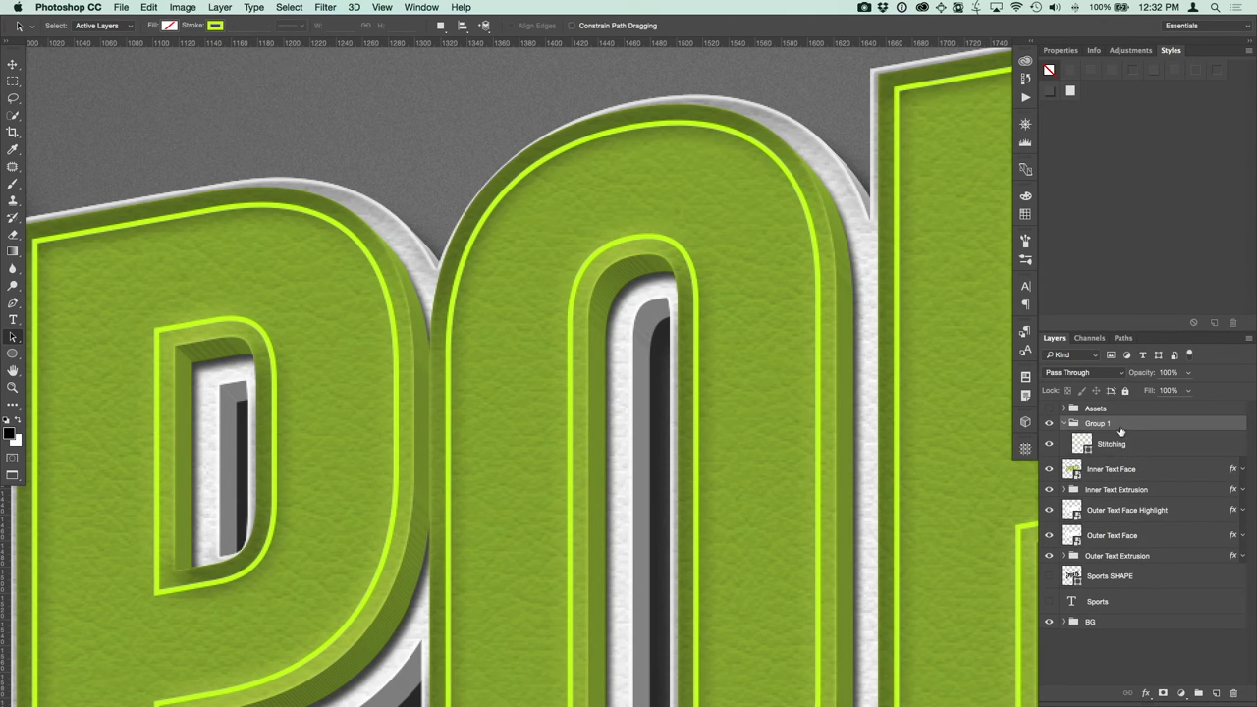
pyautogui.doubleClick(1097, 424)
pyautogui.write('Stitching')
pyautogui.click(1138, 452)
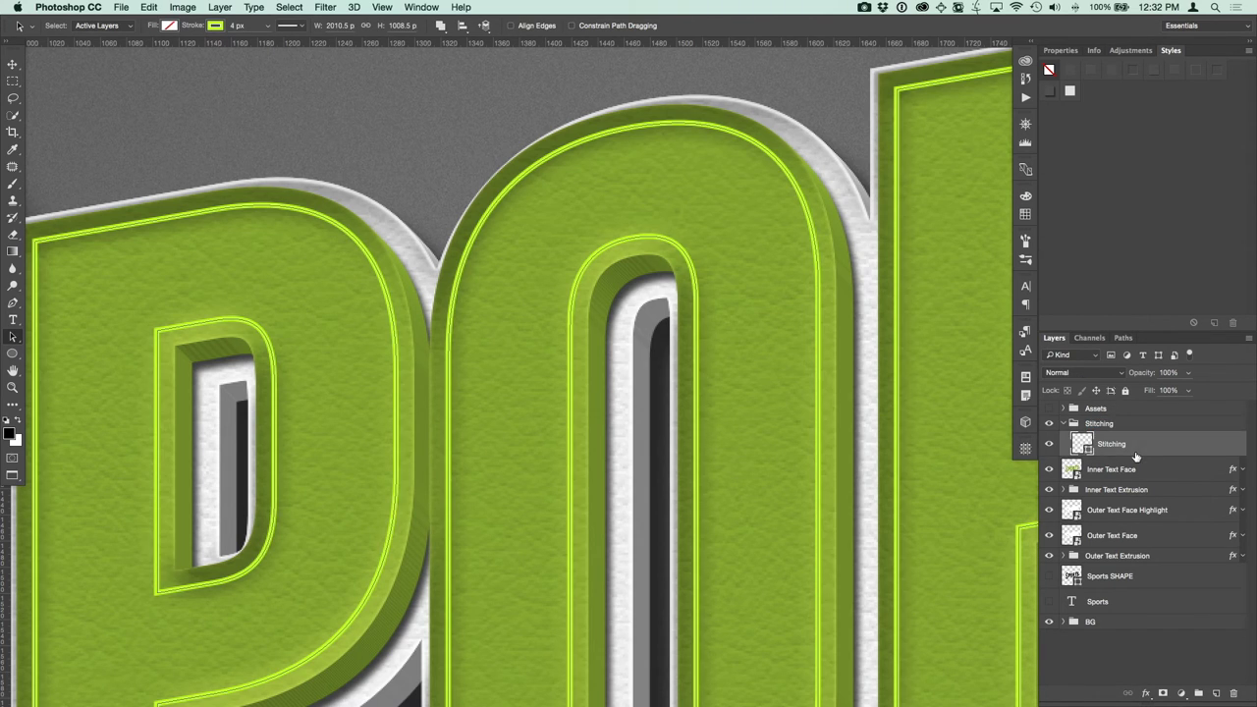
# Reveal and expand the Assets group, select the Stitching Brush layer and examine its small stitch mark above the letters.
pyautogui.click(1062, 410)
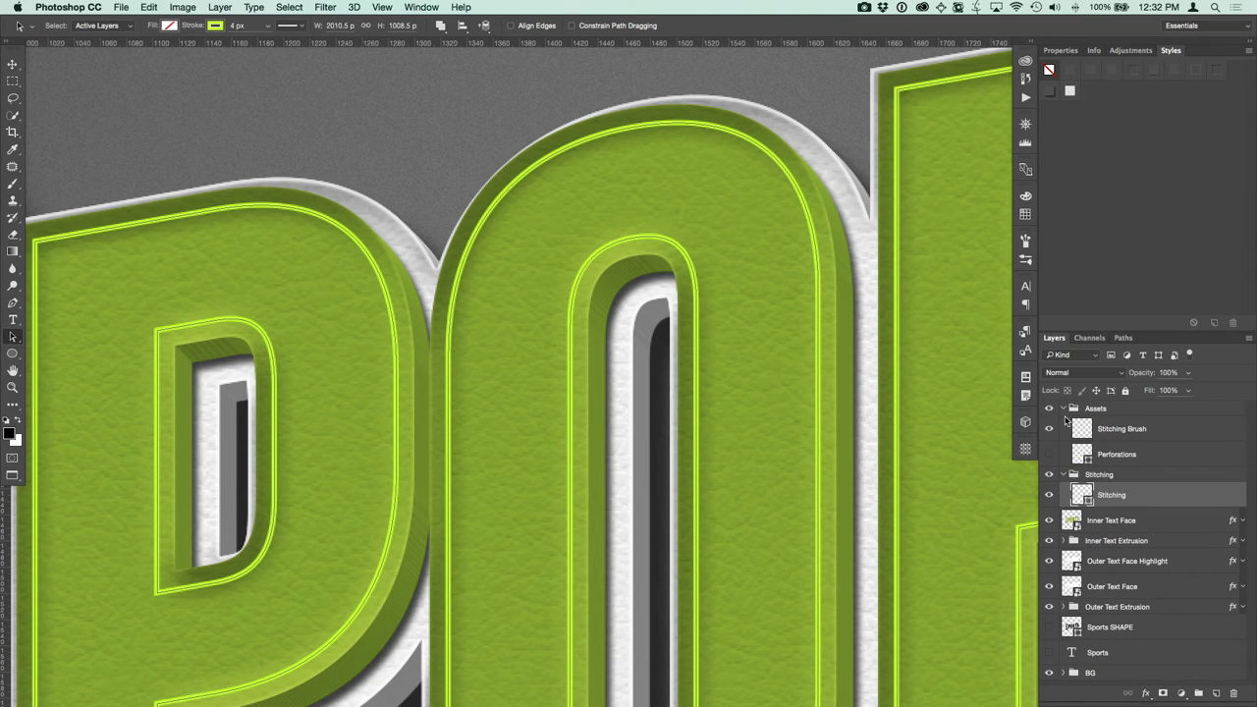
pyautogui.click(1118, 430)
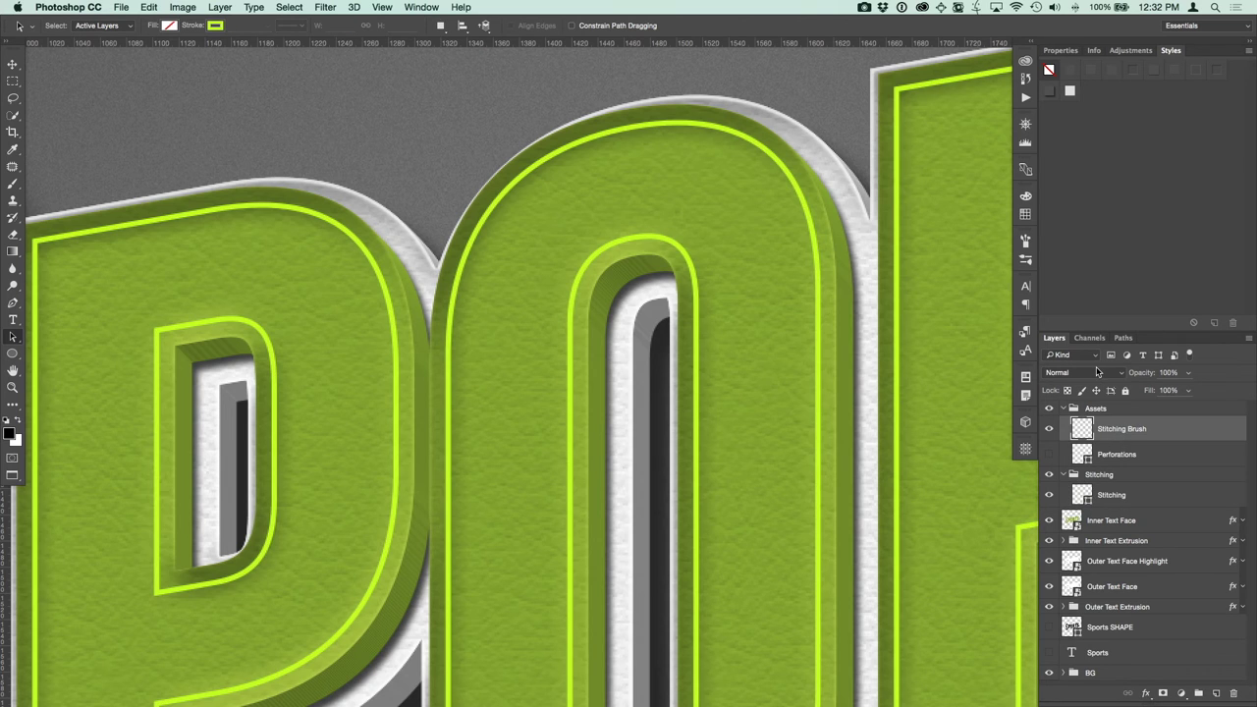
pyautogui.press('super+minus')
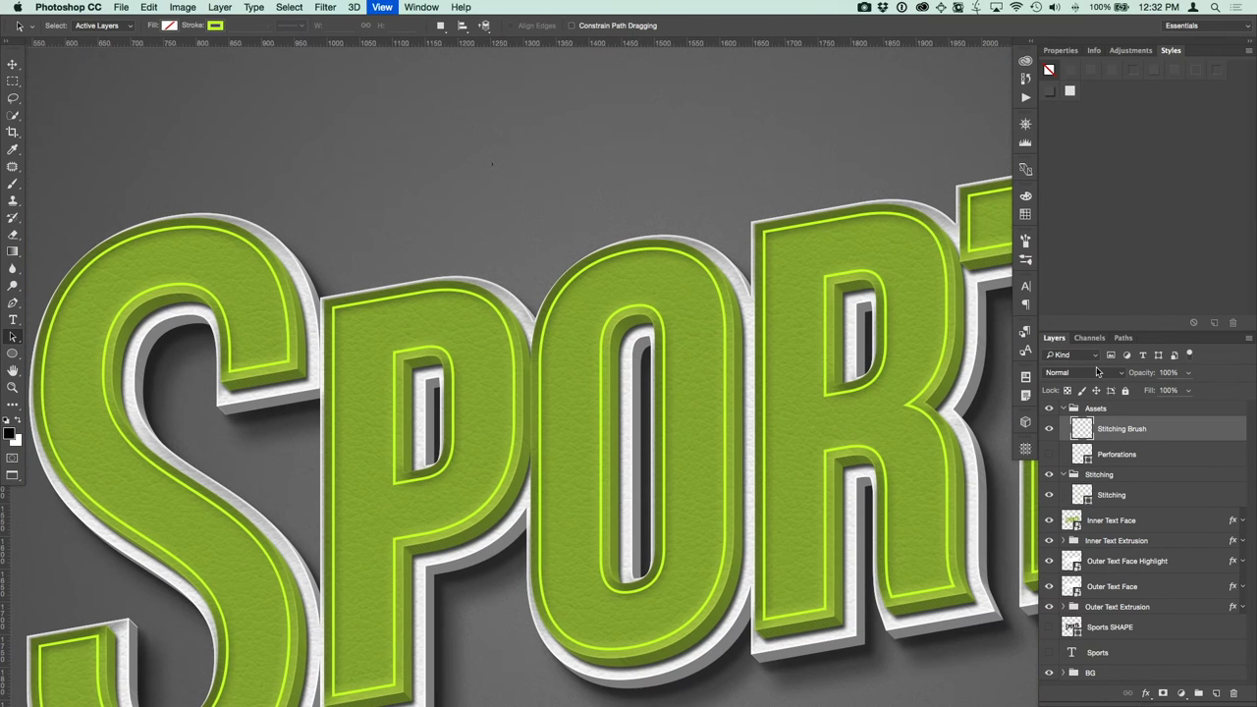
pyautogui.press('super+plus')
pyautogui.moveTo(440, 120); pyautogui.dragTo(583, 361)
pyautogui.scroll(5, 590, 369)
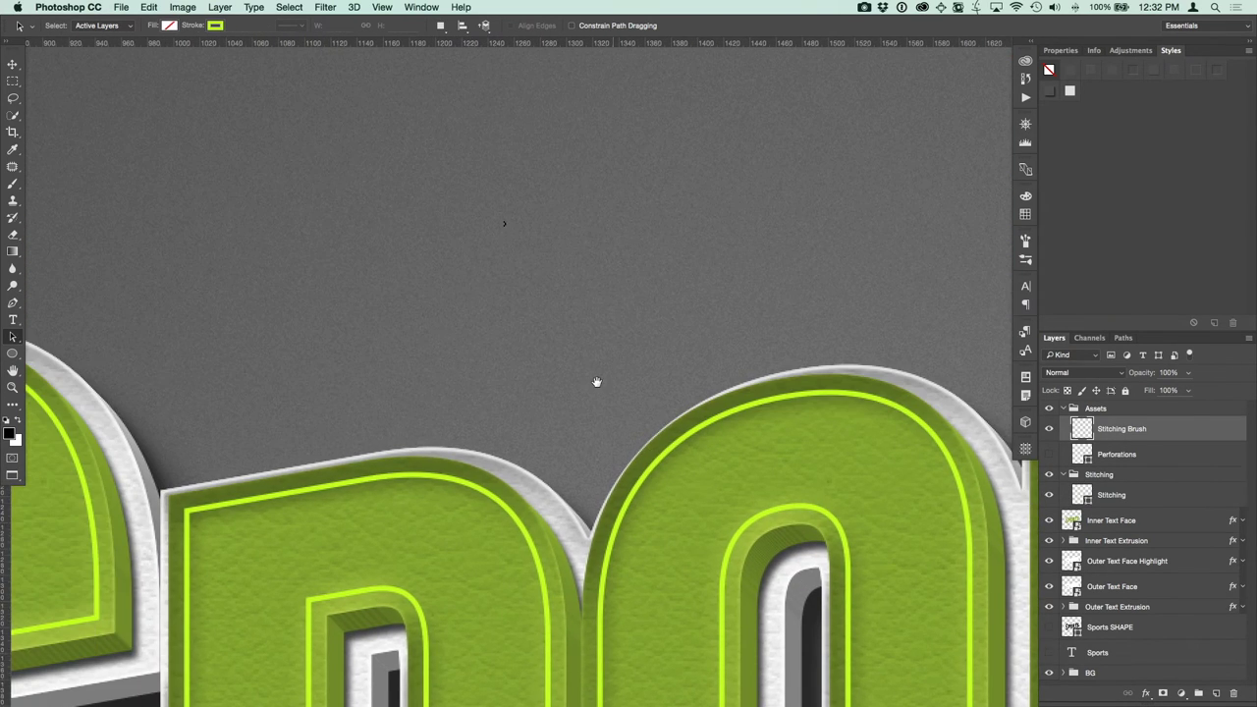
pyautogui.press('super+plus')
pyautogui.press('super+plus')
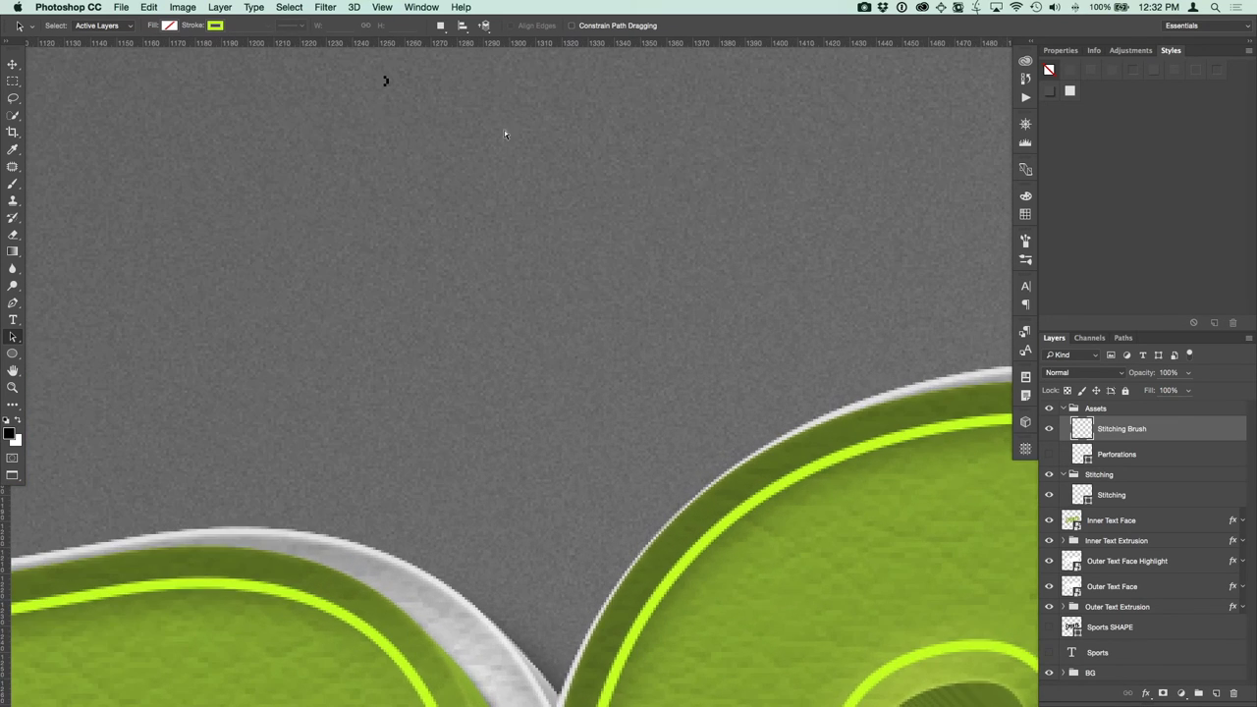
pyautogui.scroll(2, 438, 216)
pyautogui.scroll(-1, 452, 226)
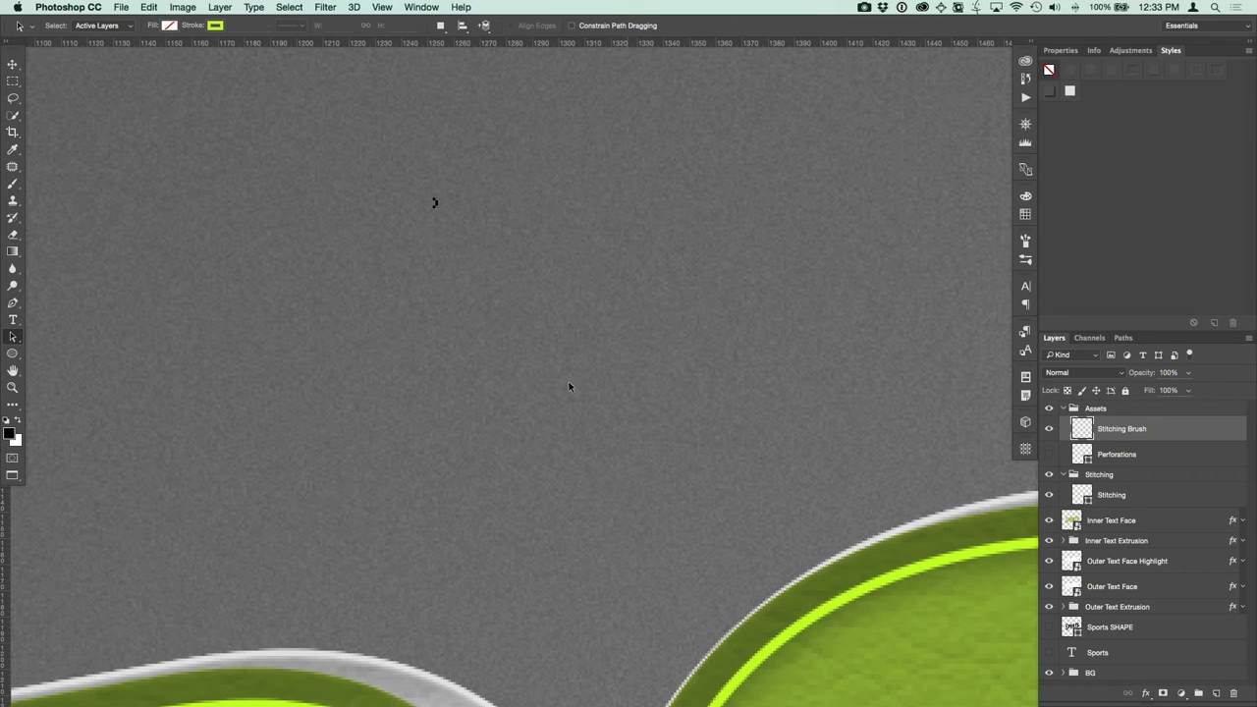
pyautogui.scroll(-3, 435, 203)
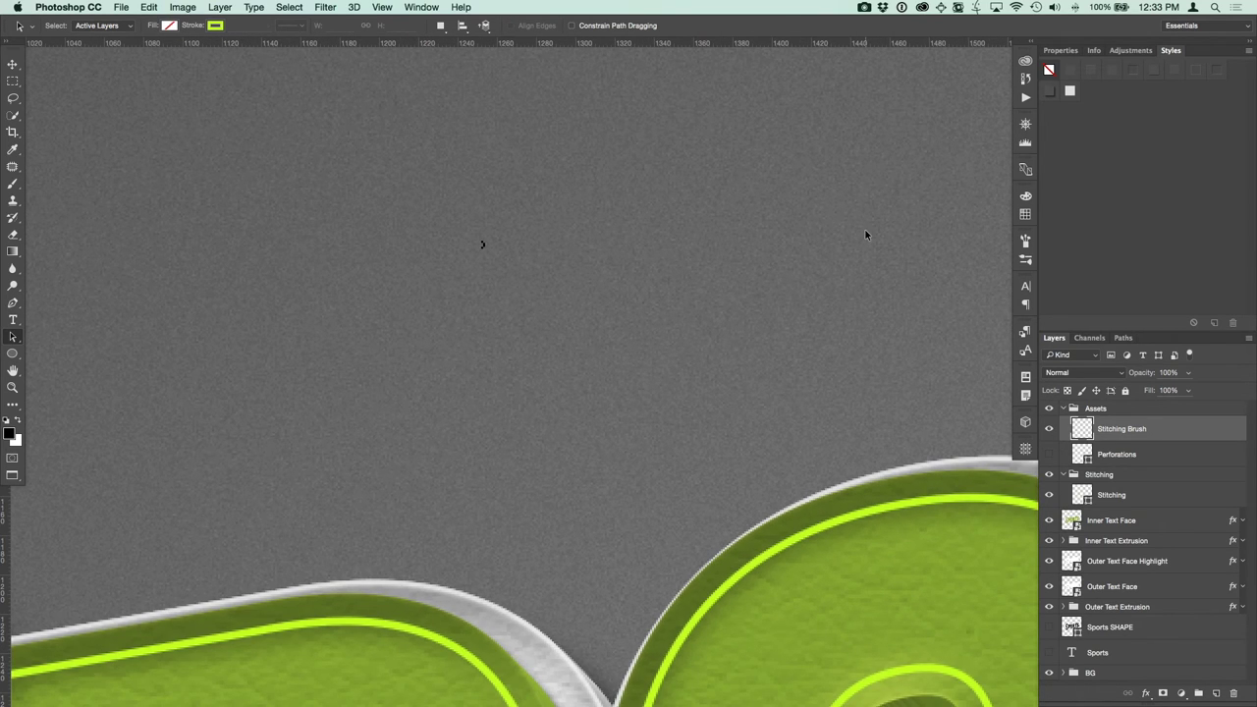
pyautogui.moveTo(780, 390); pyautogui.dragTo(651, 225)
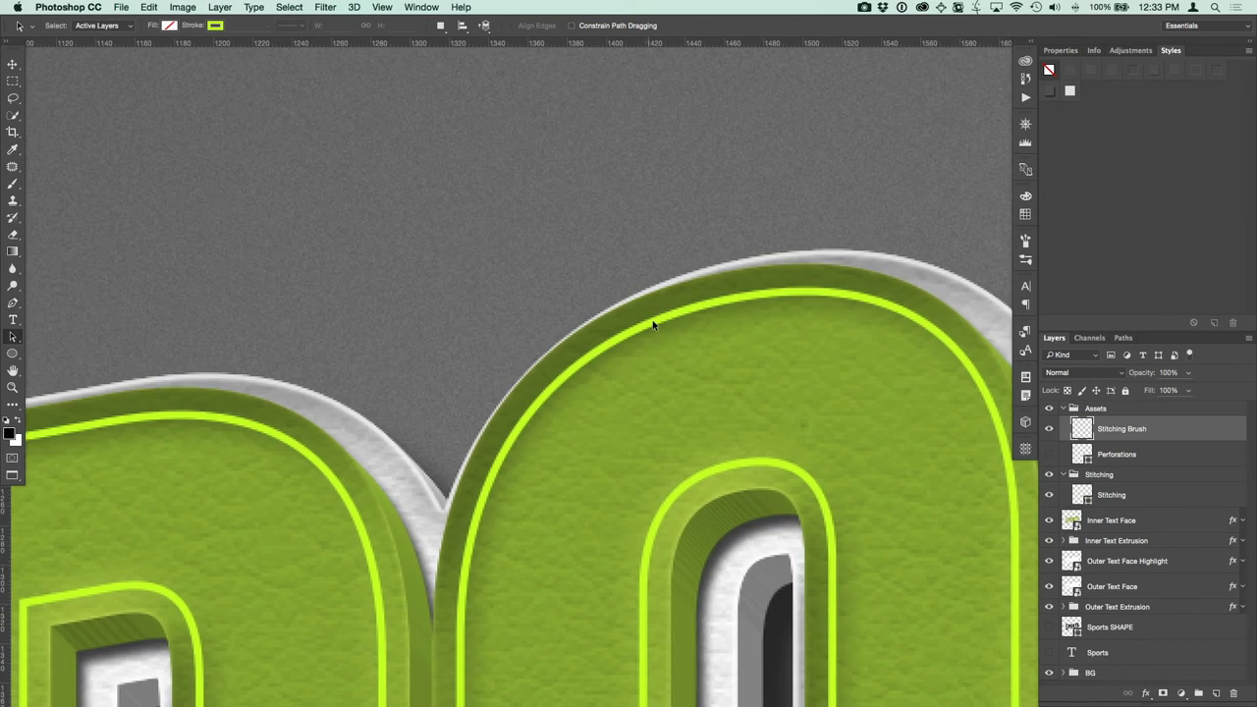
pyautogui.scroll(3, 330, 137)
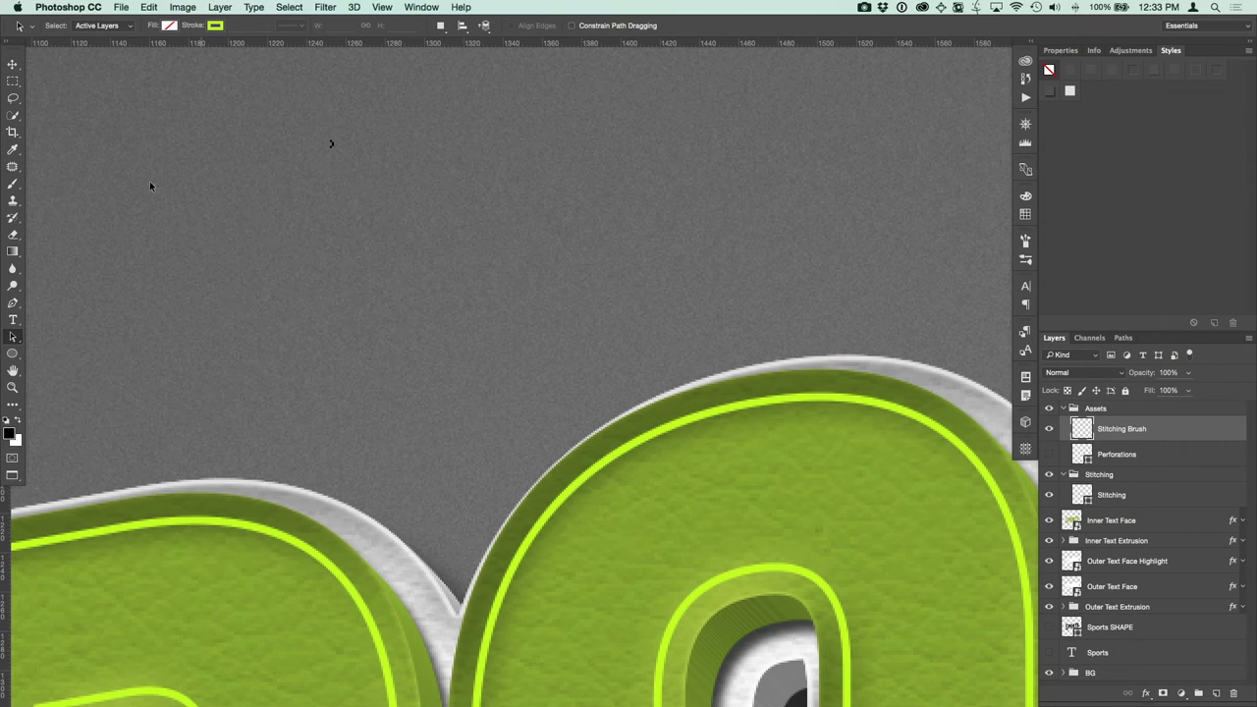
# Load the Stitching Brush layer's mark as a selection and define it as a brush preset named "Stitching Brush".
pyautogui.click(1049, 453)
pyautogui.click(151, 10)
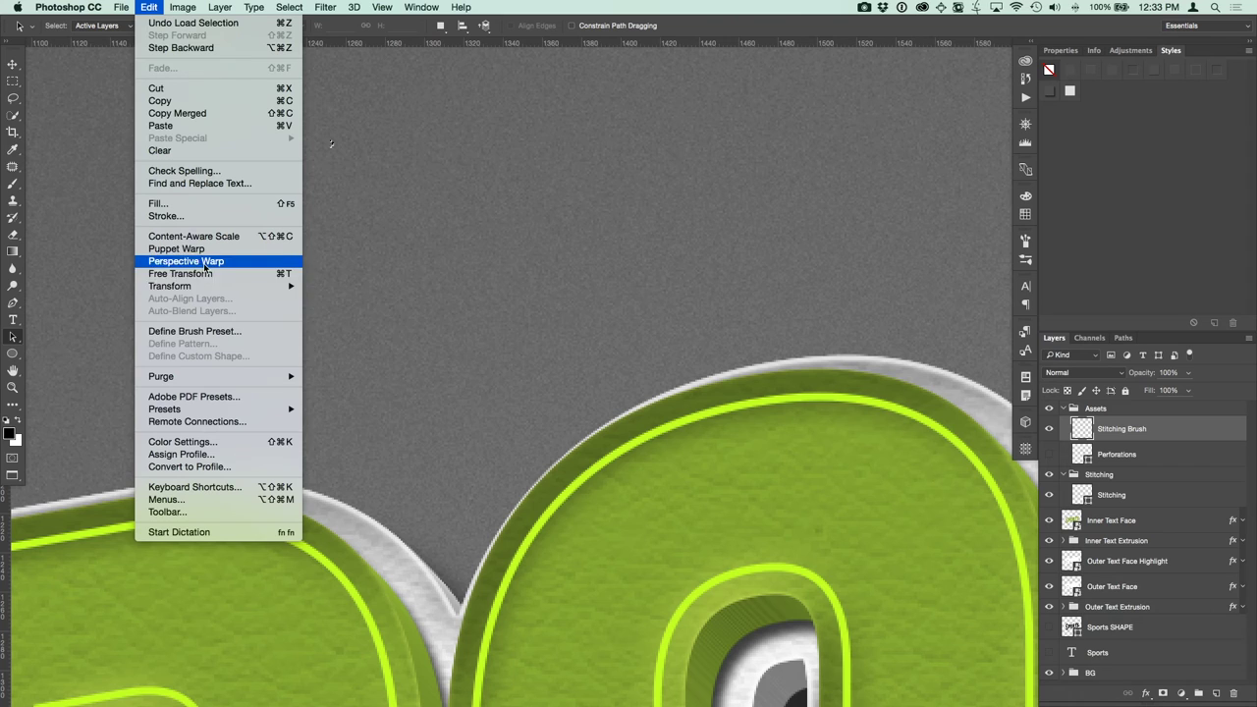
pyautogui.click(218, 332)
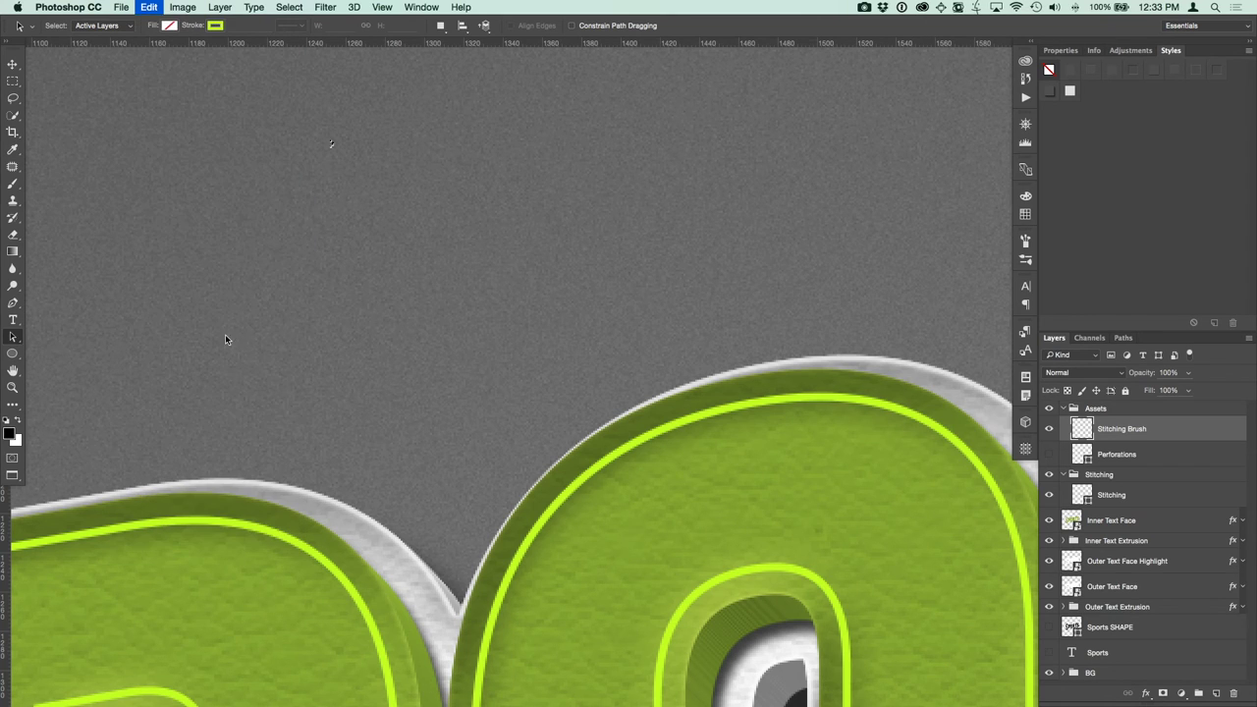
pyautogui.write('Stitching Brush')
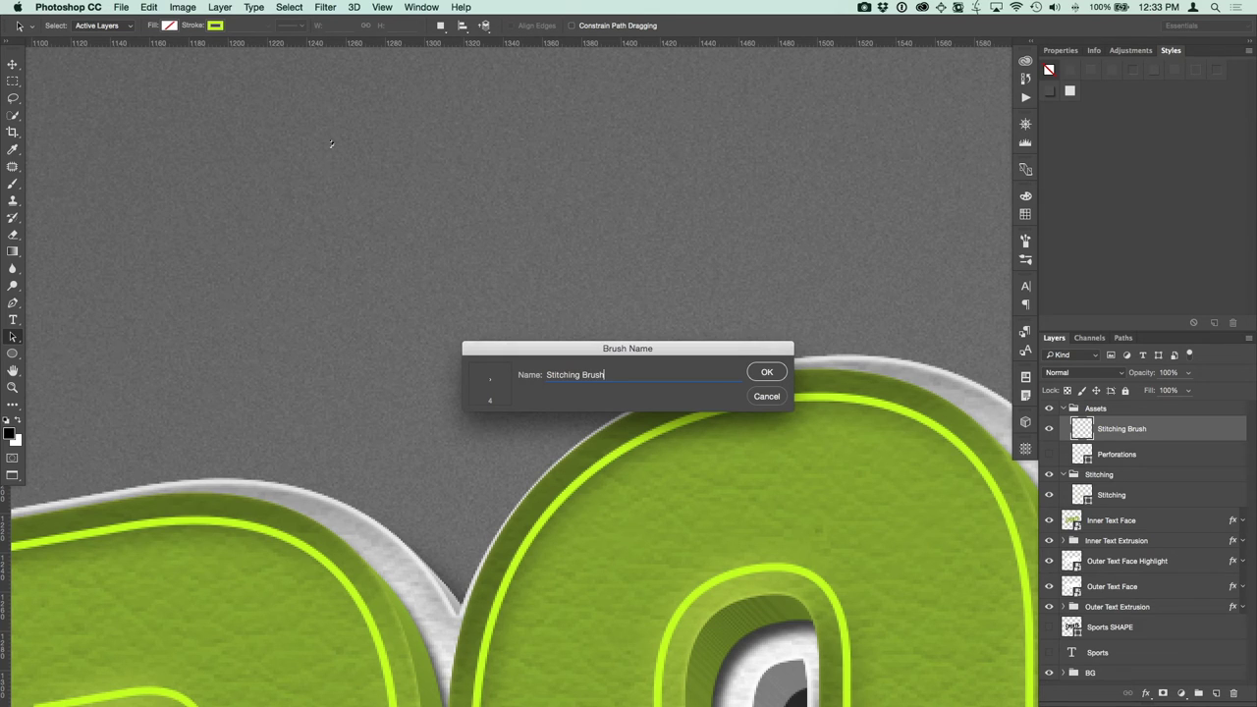
pyautogui.press('Return')
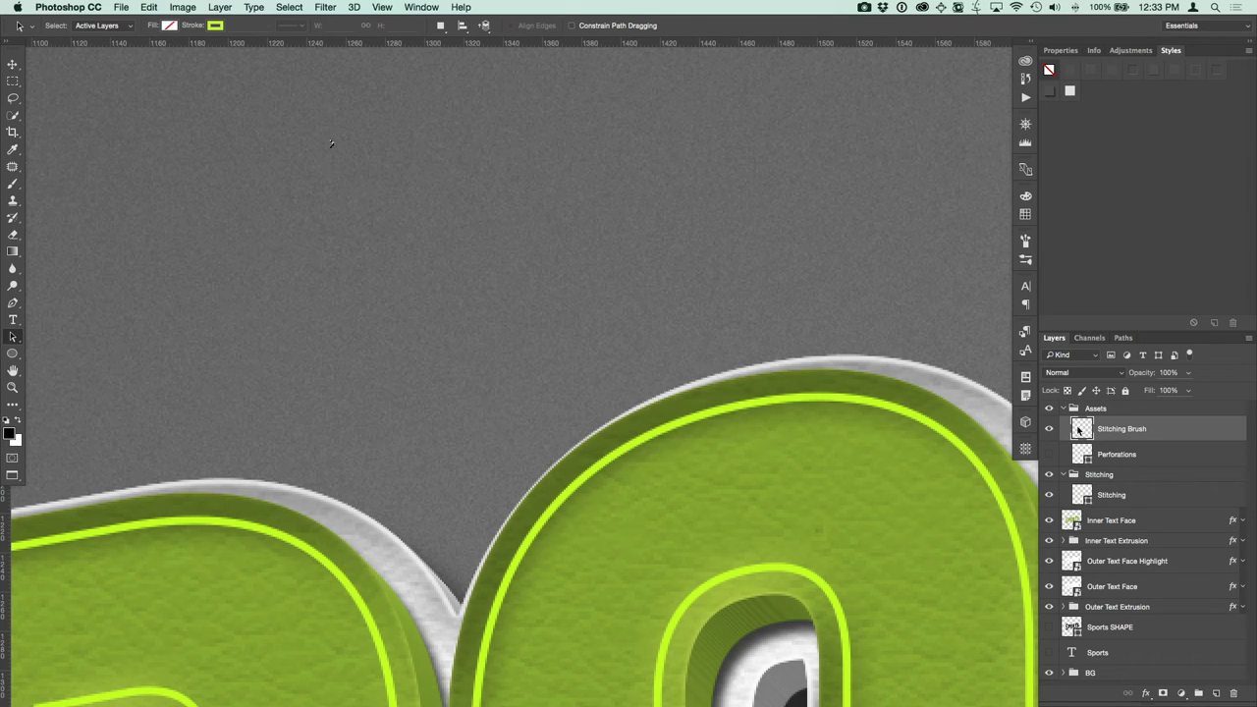
# Hide and collapse the Assets group, and add a new layer named "Texture" above the Stitching shape layer.
pyautogui.click(1092, 491)
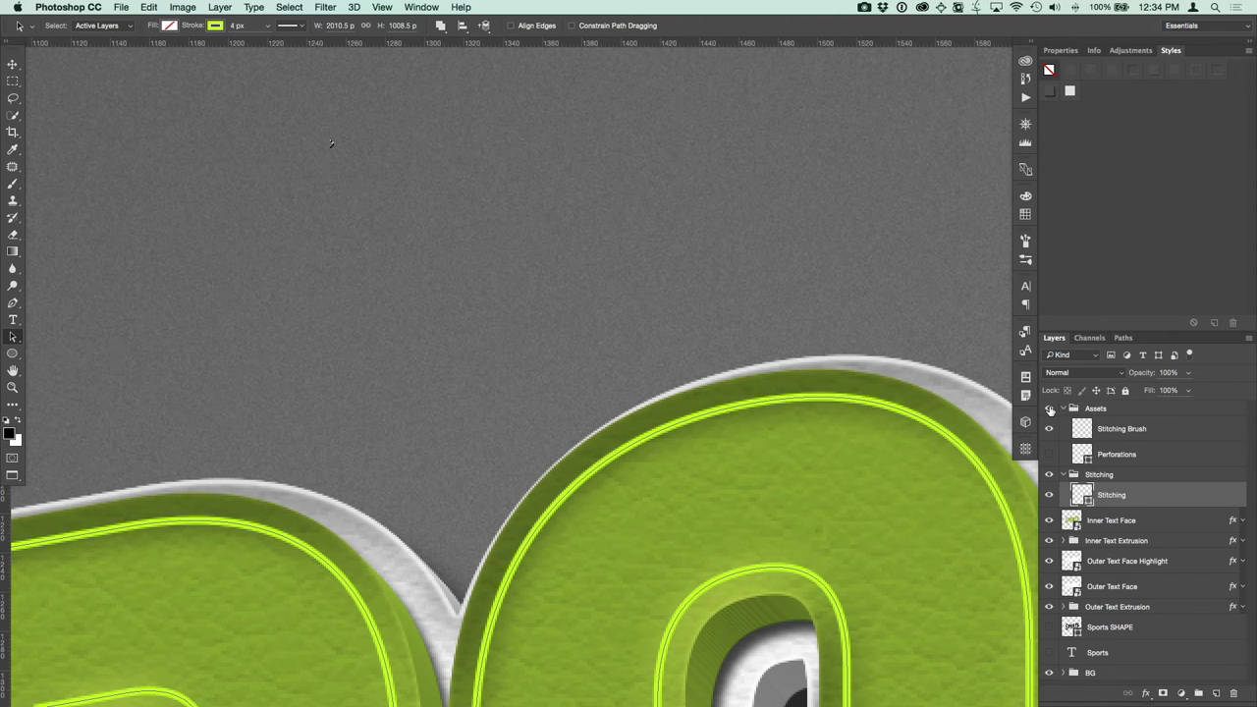
pyautogui.click(1061, 410)
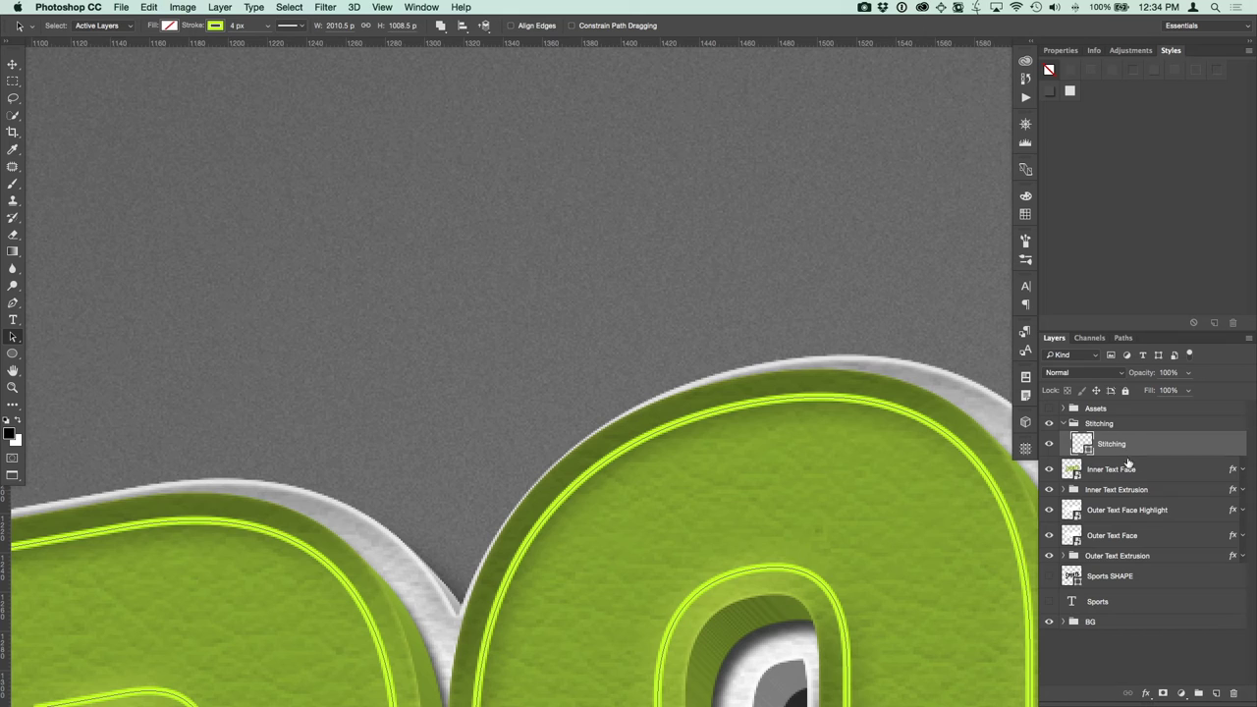
pyautogui.click(1218, 694)
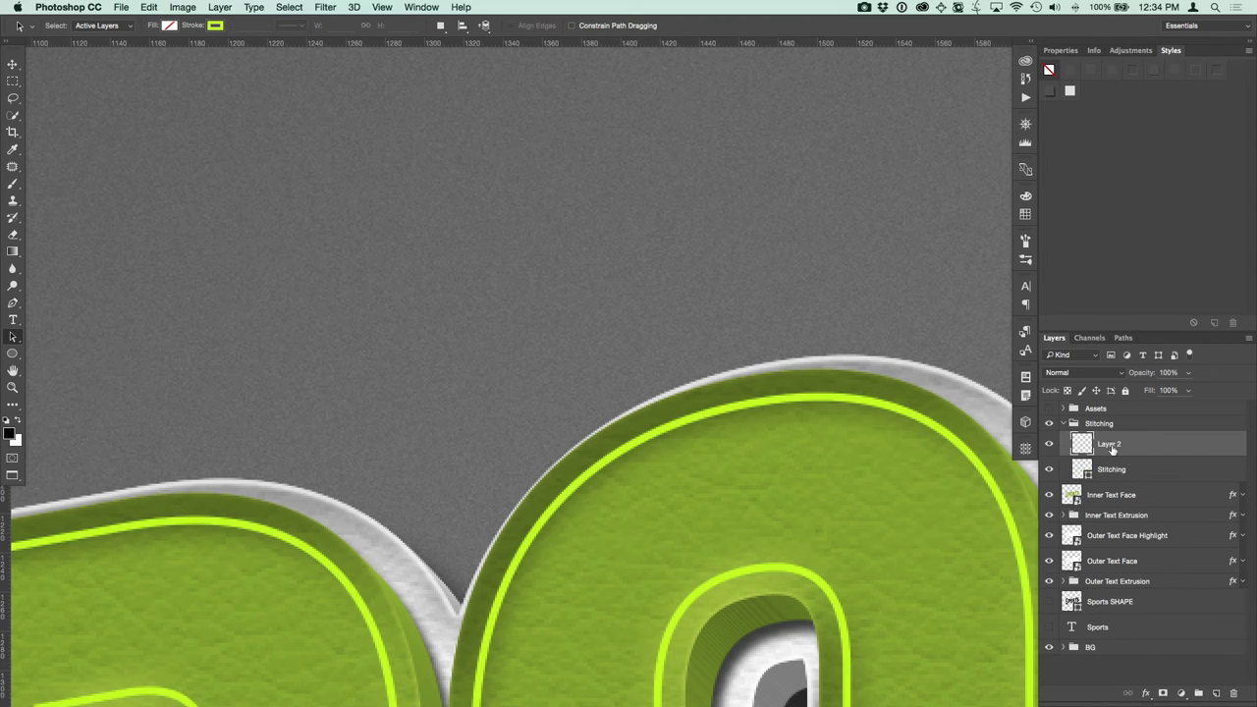
pyautogui.doubleClick(1113, 445)
pyautogui.press('BackSpace')
pyautogui.write('Texture')
pyautogui.press('Return')
# Set the Brush tool's Shape Dynamics angle jitter control to Direction.
pyautogui.press('b')
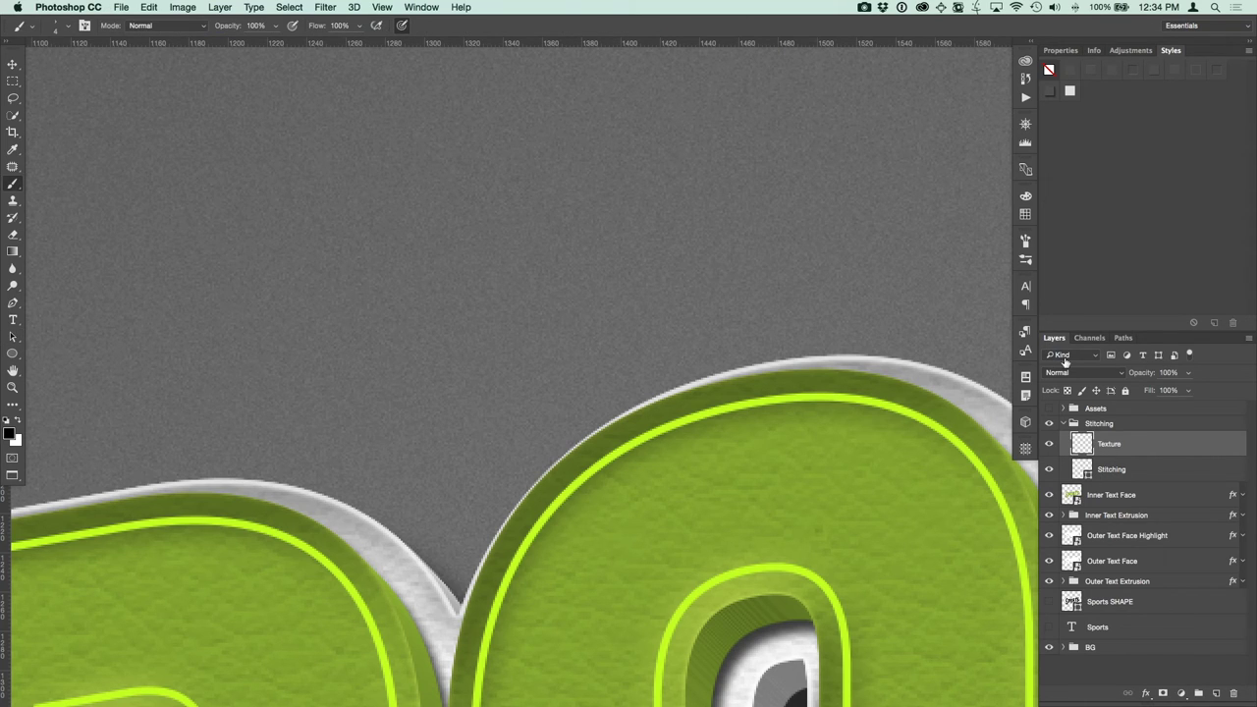
pyautogui.click(1025, 240)
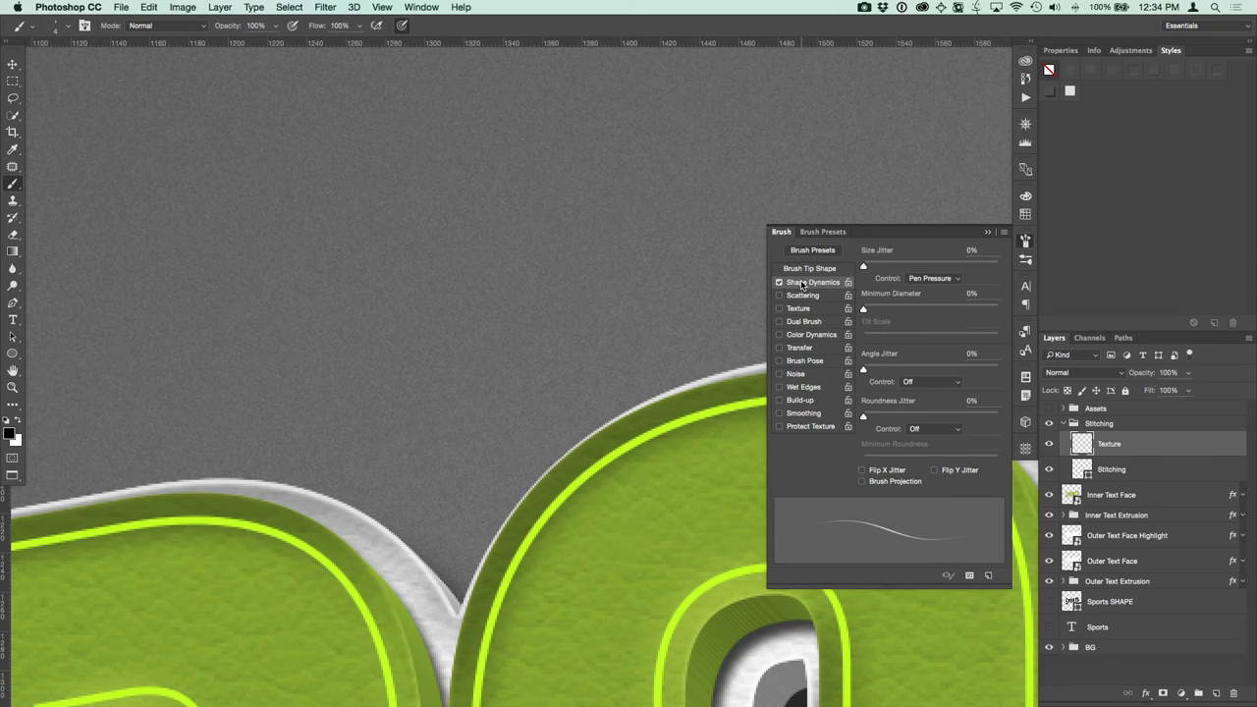
pyautogui.click(912, 382)
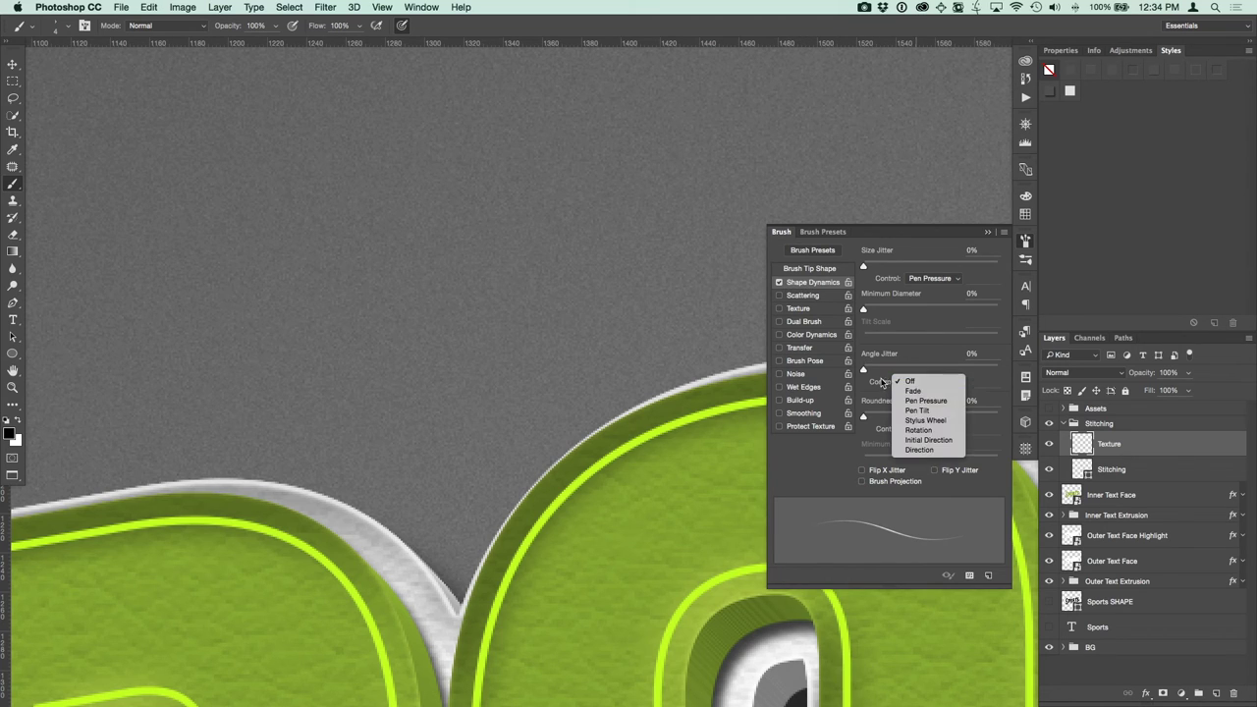
pyautogui.click(927, 450)
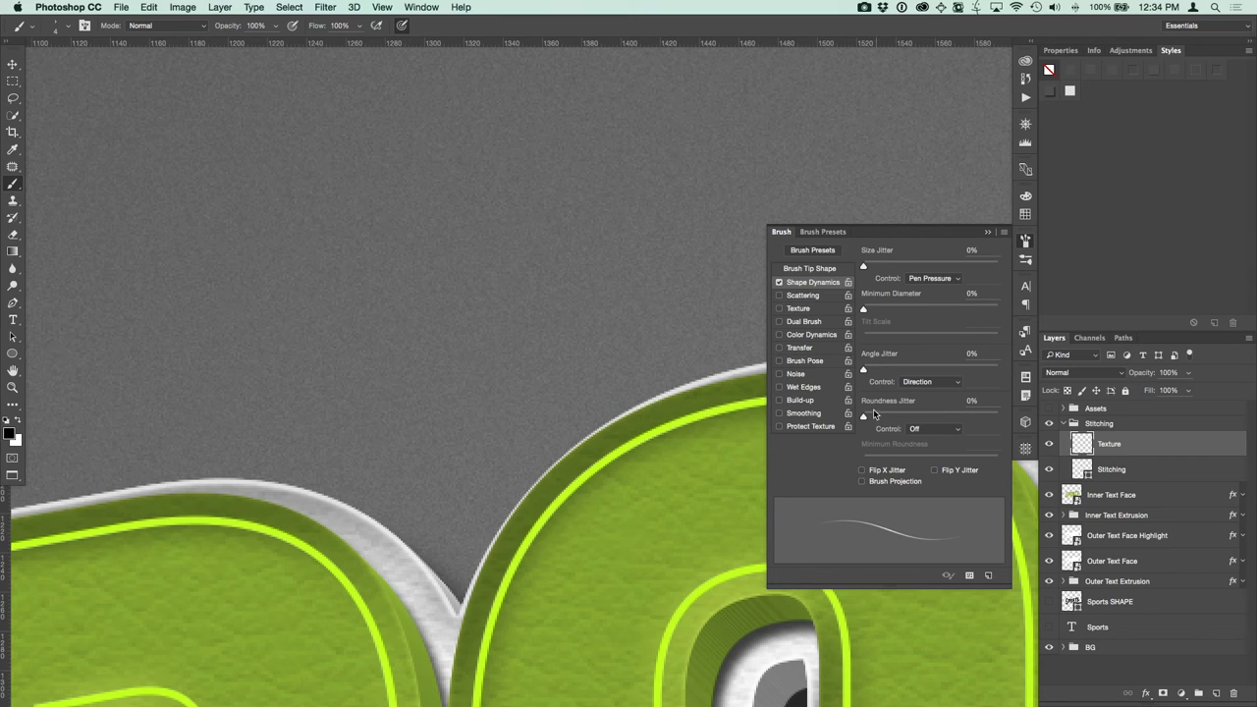
# Test the brush's direction setting with one circular stroke above the O, and undo the stroke.
pyautogui.press('F5')
pyautogui.moveTo(589, 344)
pyautogui.mouseDown()
pyautogui.moveTo(661, 380)
pyautogui.moveTo(669, 402)
pyautogui.moveTo(576, 437)
pyautogui.moveTo(531, 417)
pyautogui.moveTo(522, 390)
pyautogui.moveTo(547, 346)
pyautogui.moveTo(608, 329)
pyautogui.moveTo(665, 356)
pyautogui.moveTo(691, 429)
pyautogui.mouseUp()
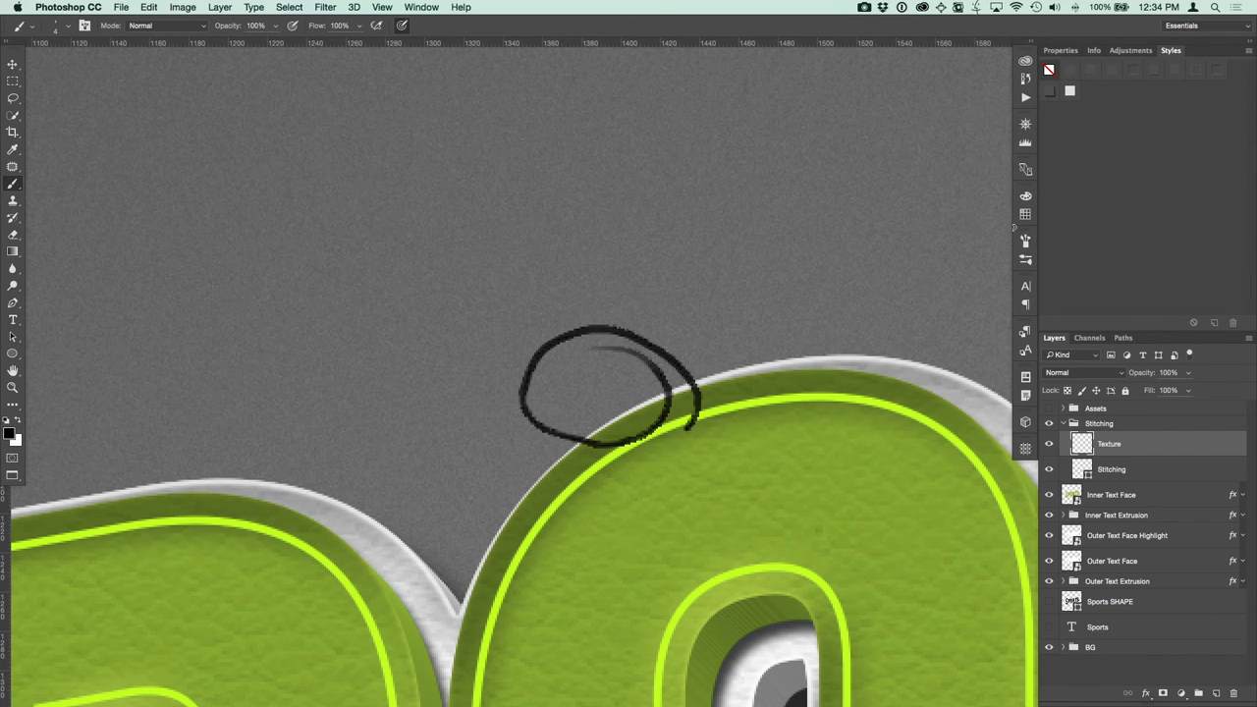
pyautogui.press('super+z')
# Set the brush tip's spacing to 220%.
pyautogui.click(1025, 241)
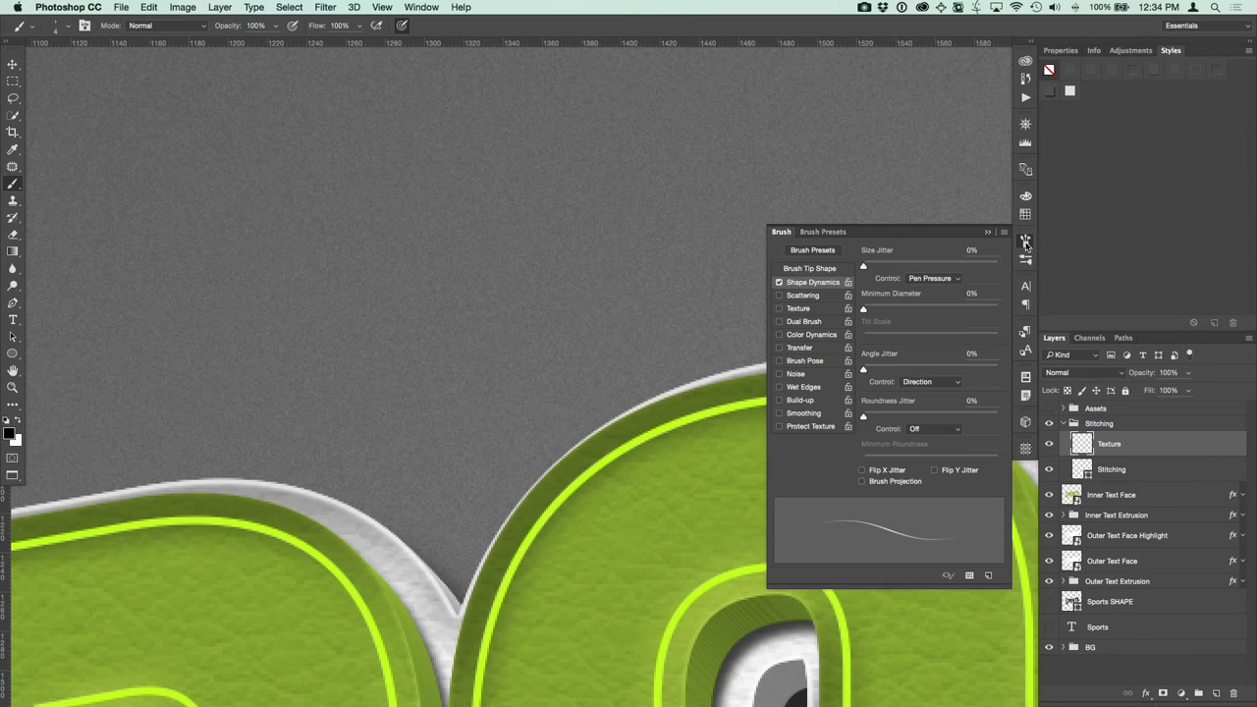
pyautogui.click(817, 269)
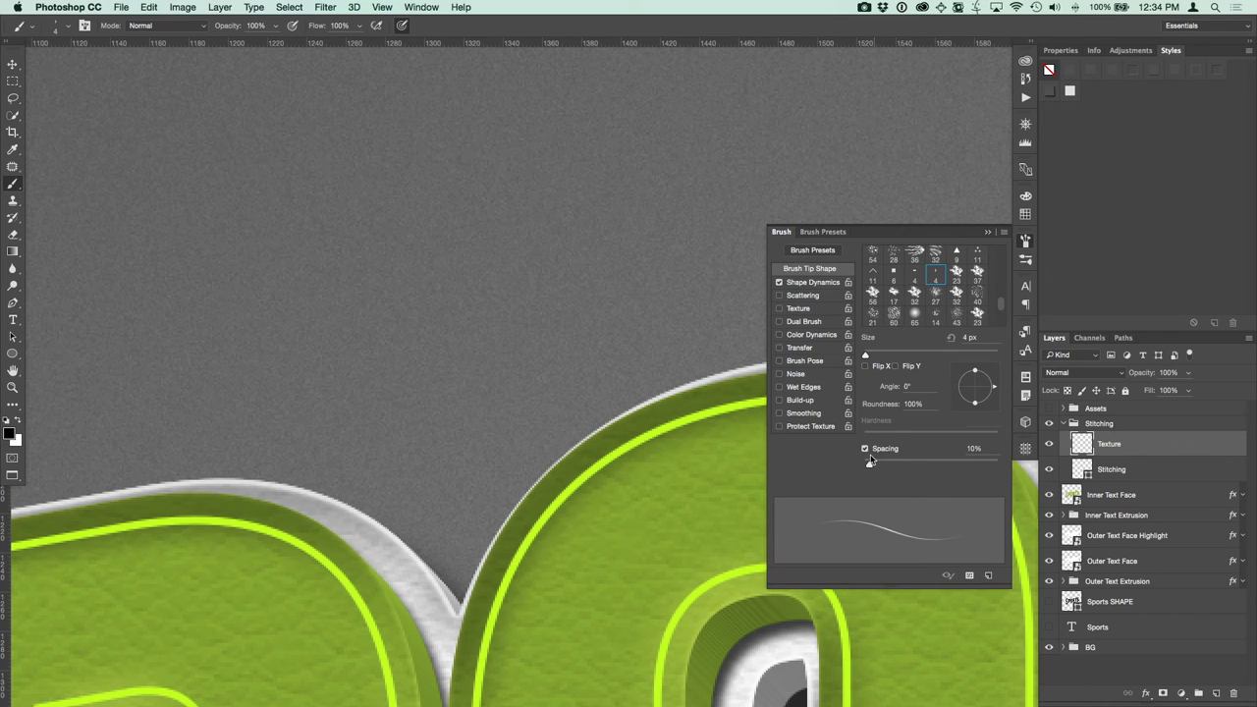
pyautogui.click(972, 448)
pyautogui.write('220')
pyautogui.press('Return')
# Test the widened brush spacing with looping strokes over the grey background, and undo the strokes.
pyautogui.moveTo(454, 181); pyautogui.dragTo(522, 194)
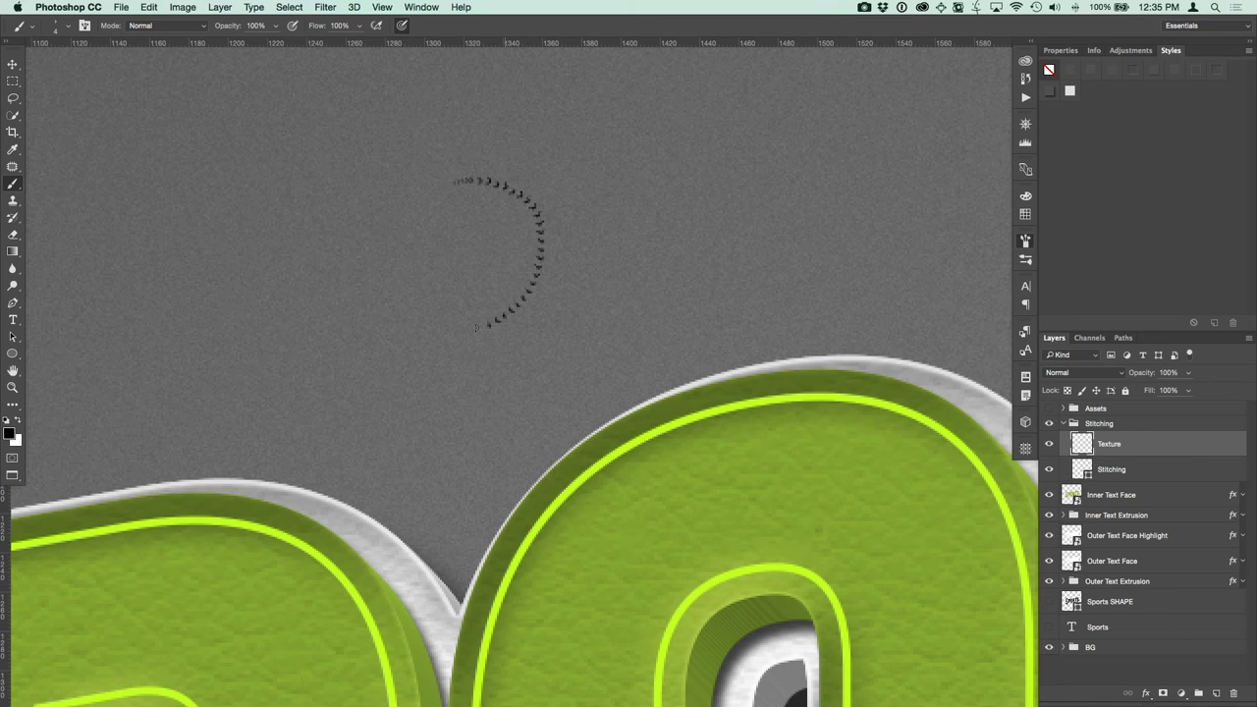
pyautogui.moveTo(377, 180)
pyautogui.mouseDown()
pyautogui.moveTo(490, 137)
pyautogui.moveTo(558, 149)
pyautogui.moveTo(600, 205)
pyautogui.moveTo(593, 277)
pyautogui.mouseUp()
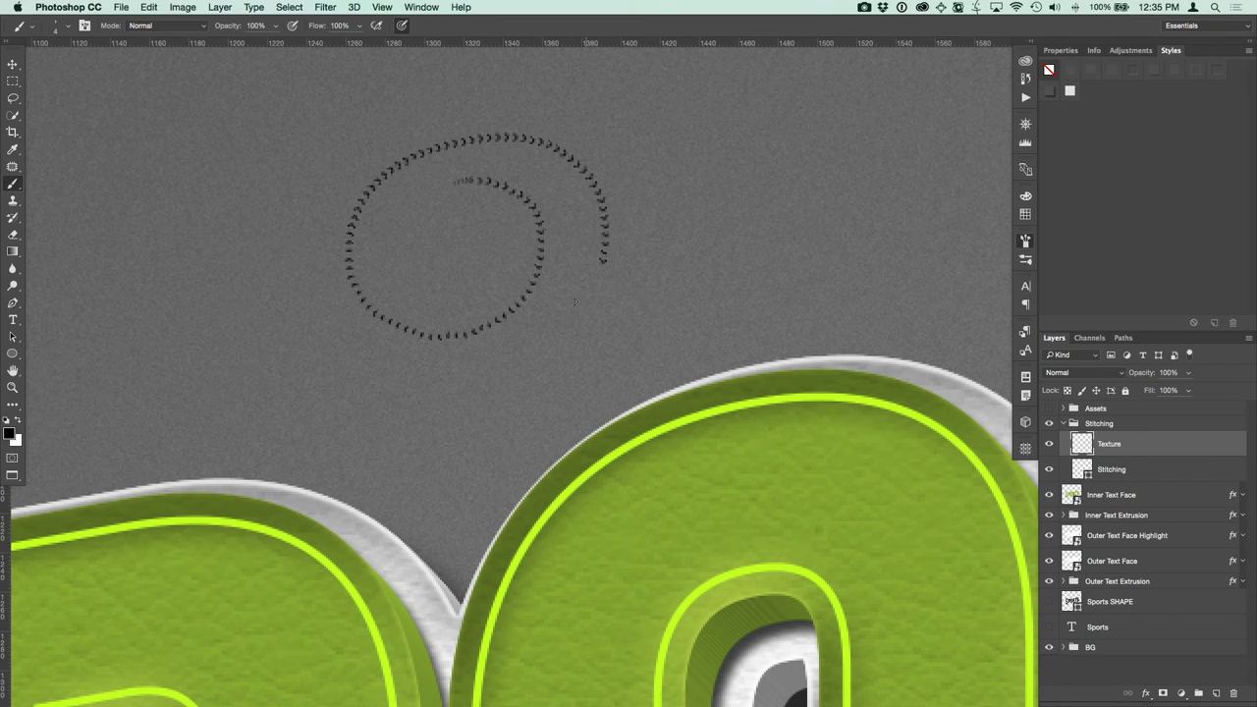
pyautogui.moveTo(303, 317)
pyautogui.mouseDown()
pyautogui.moveTo(320, 220)
pyautogui.moveTo(387, 151)
pyautogui.moveTo(509, 95)
pyautogui.moveTo(641, 84)
pyautogui.moveTo(721, 116)
pyautogui.moveTo(757, 166)
pyautogui.moveTo(724, 249)
pyautogui.moveTo(681, 295)
pyautogui.moveTo(685, 334)
pyautogui.moveTo(765, 318)
pyautogui.moveTo(838, 247)
pyautogui.moveTo(862, 186)
pyautogui.moveTo(898, 162)
pyautogui.moveTo(930, 189)
pyautogui.mouseUp()
pyautogui.moveTo(904, 267)
pyautogui.mouseDown()
pyautogui.moveTo(960, 260)
pyautogui.moveTo(968, 149)
pyautogui.moveTo(921, 95)
pyautogui.moveTo(867, 91)
pyautogui.moveTo(848, 145)
pyautogui.mouseUp()
pyautogui.moveTo(781, 85); pyautogui.dragTo(778, 88)
pyautogui.hotkey('ctrl', 'z')
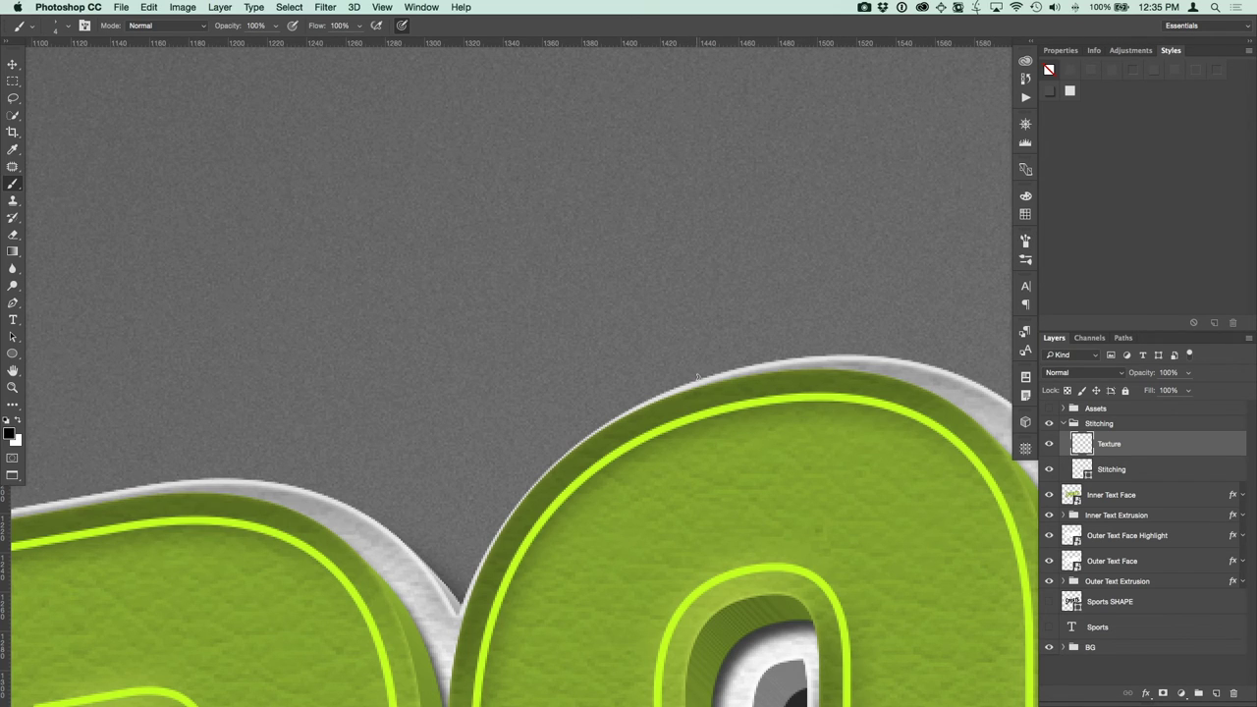
# Copy all the letter paths from the Stitching shape layer and paste them onto the Texture layer as a vector mask.
pyautogui.scroll(-3, 698, 376)
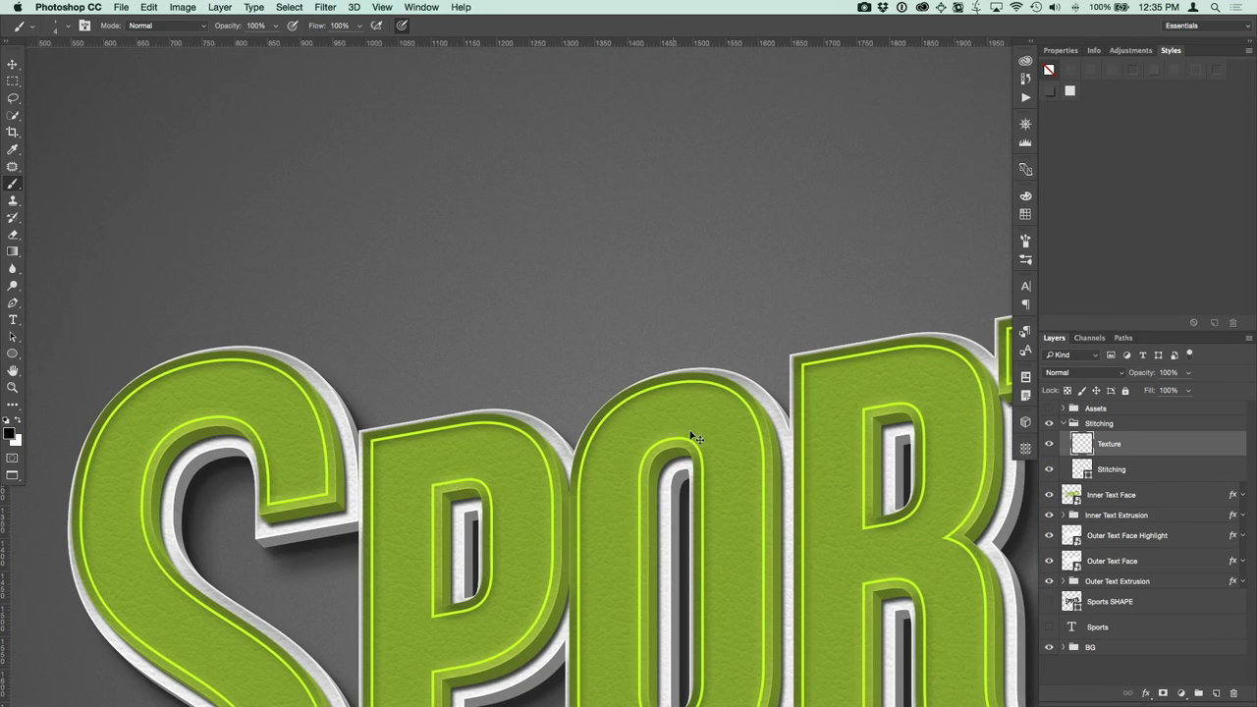
pyautogui.scroll(-5, 694, 324)
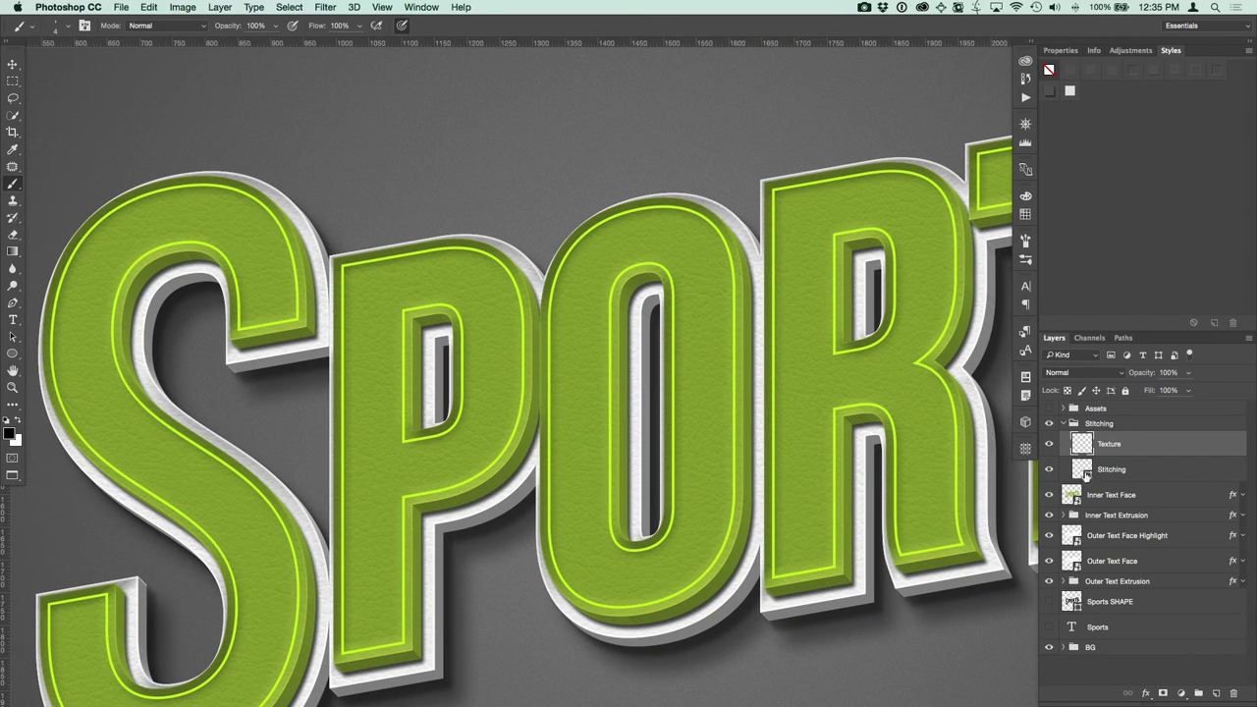
pyautogui.click(1081, 468)
pyautogui.press('super+minus')
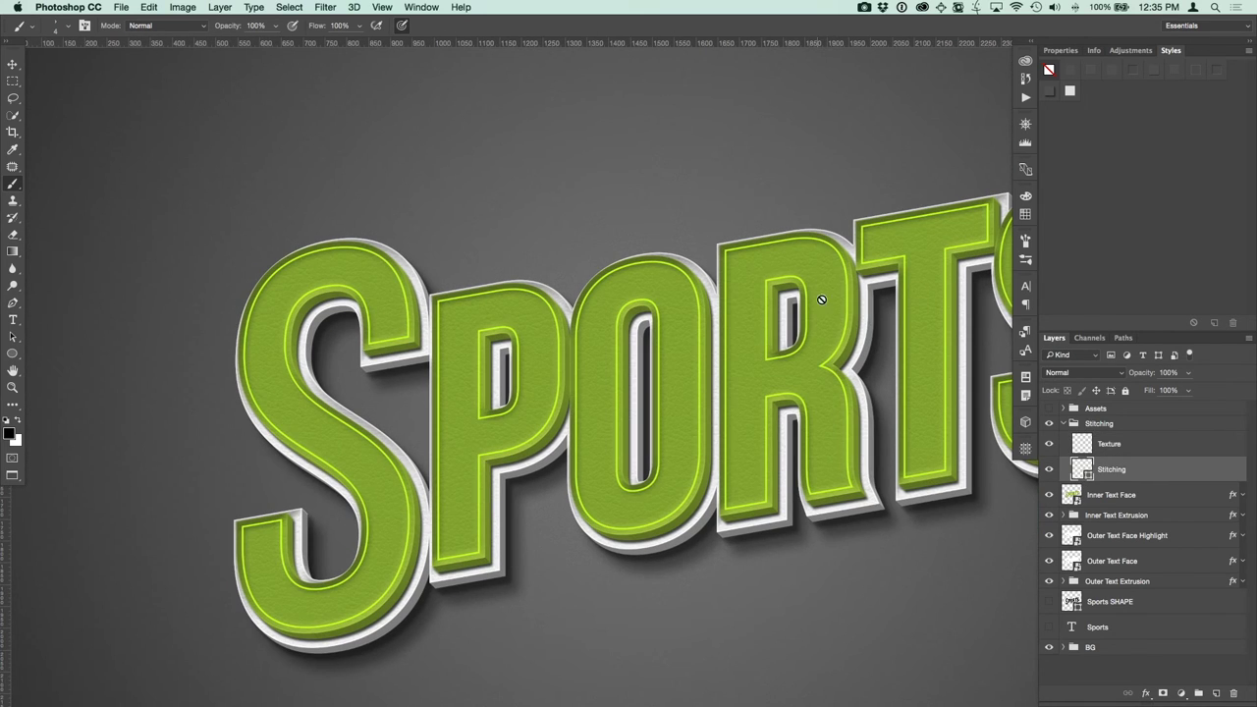
pyautogui.press('a')
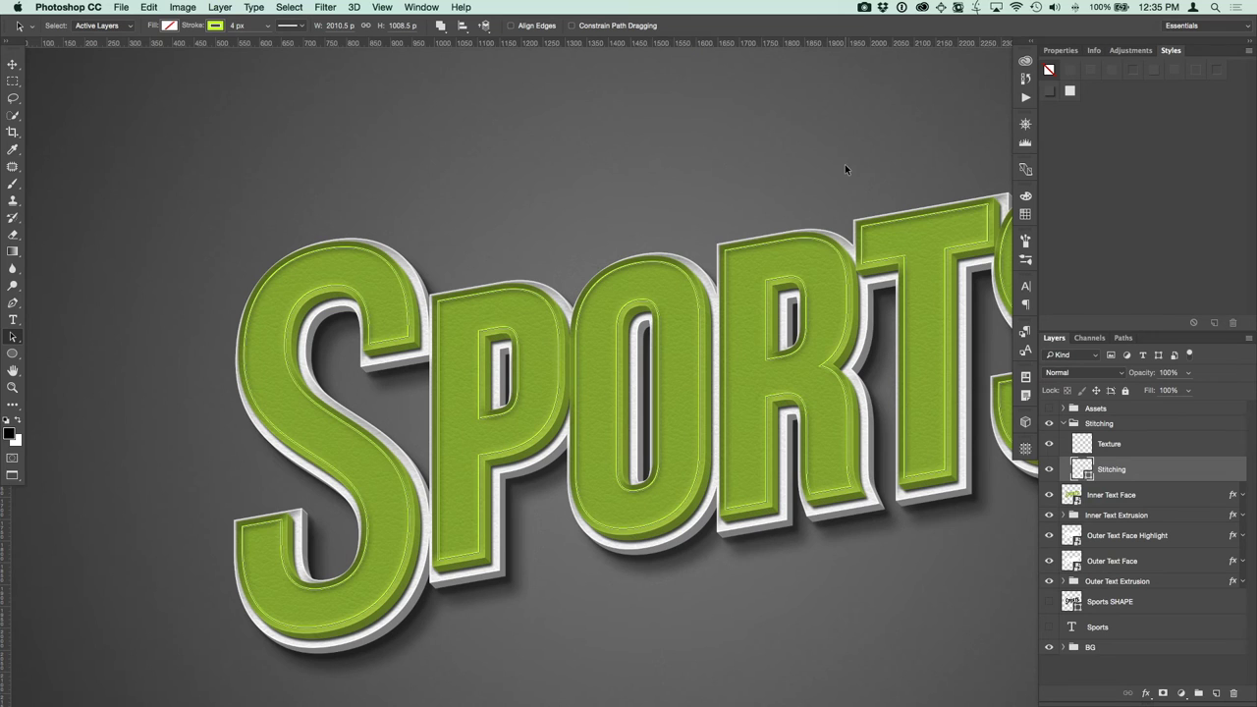
pyautogui.press('super+minus')
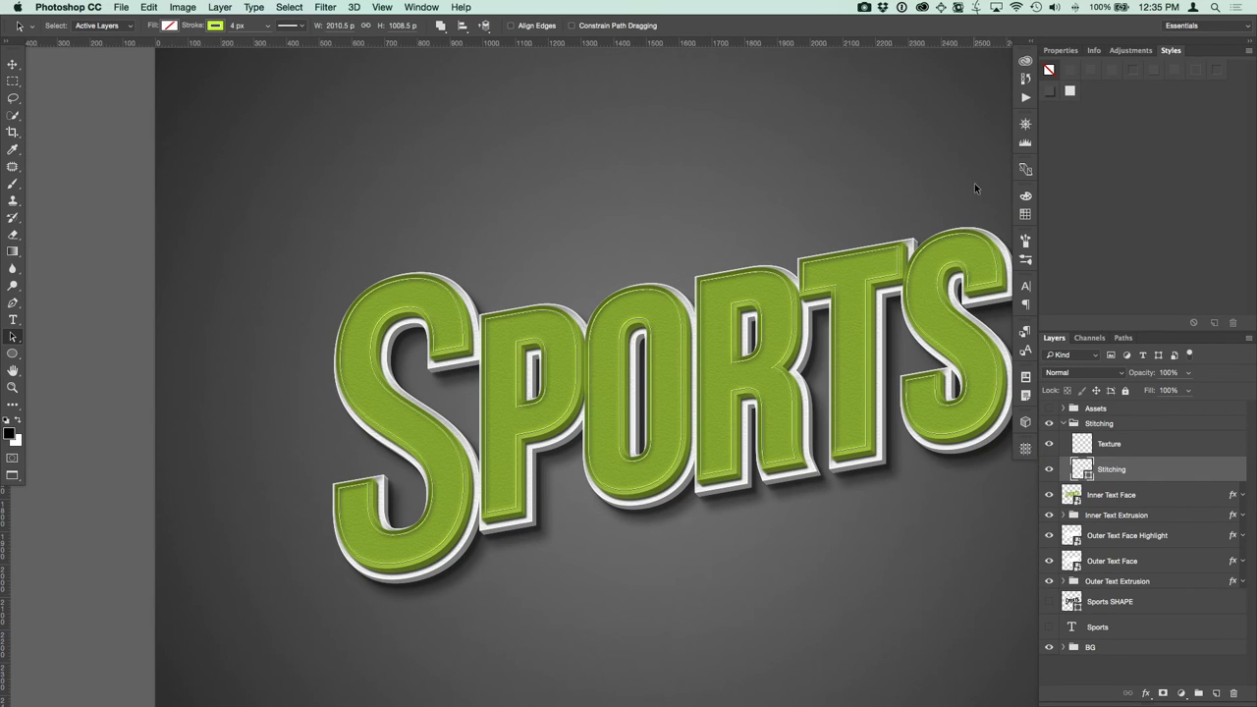
pyautogui.moveTo(966, 151); pyautogui.dragTo(400, 591)
pyautogui.press('super+c')
pyautogui.click(1120, 446)
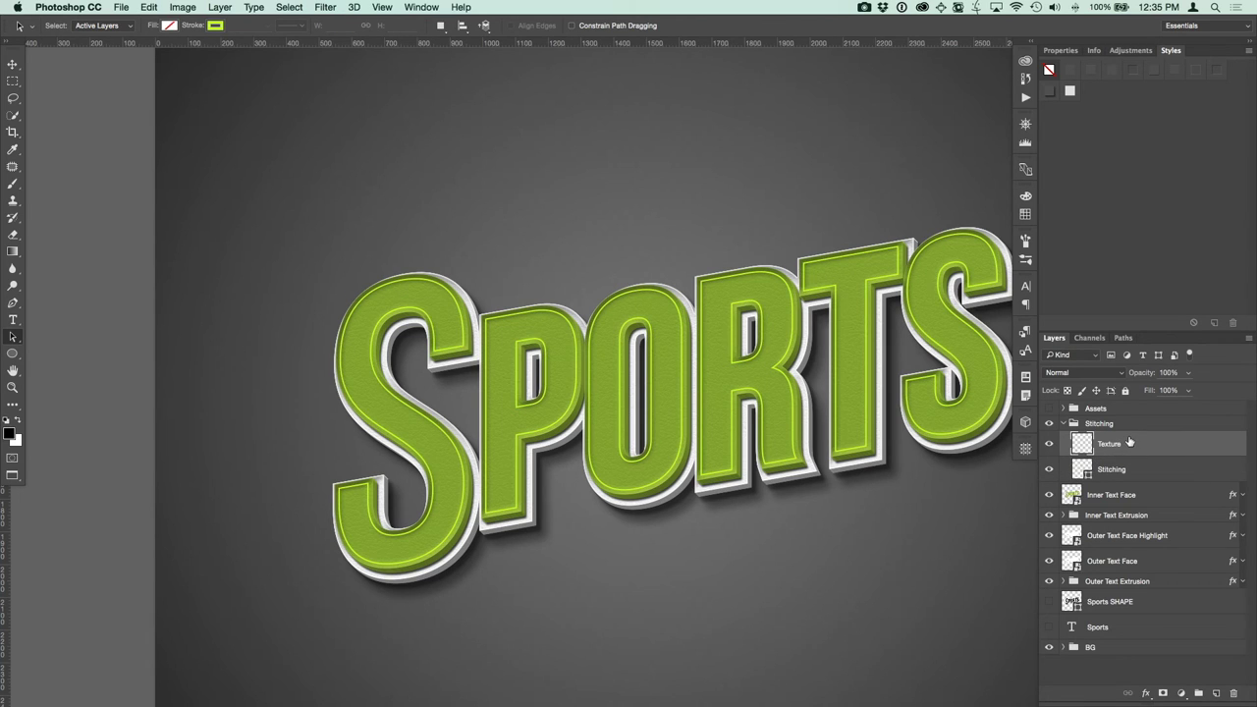
pyautogui.press('super+v')
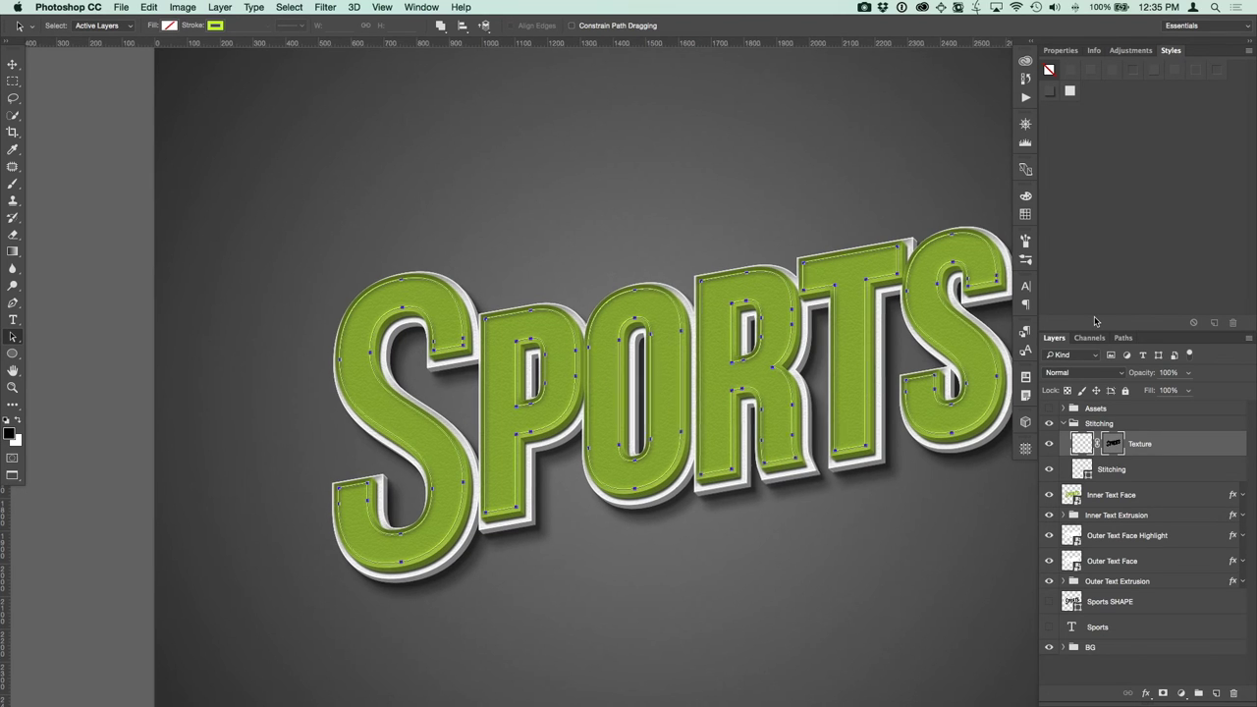
# Stroke the letter paths on the Texture layer with the Brush, leaving Simulate Pressure off.
pyautogui.press('super+equal')
pyautogui.press('super+equal')
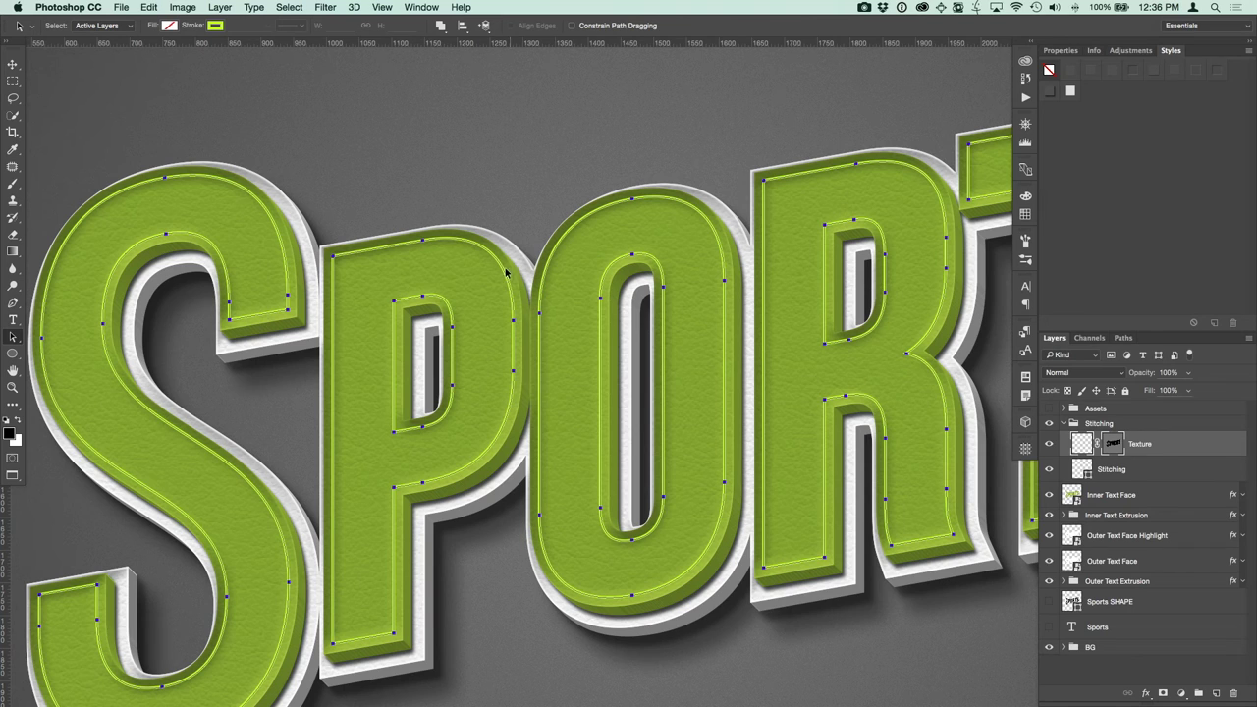
pyautogui.rightClick(291, 273)
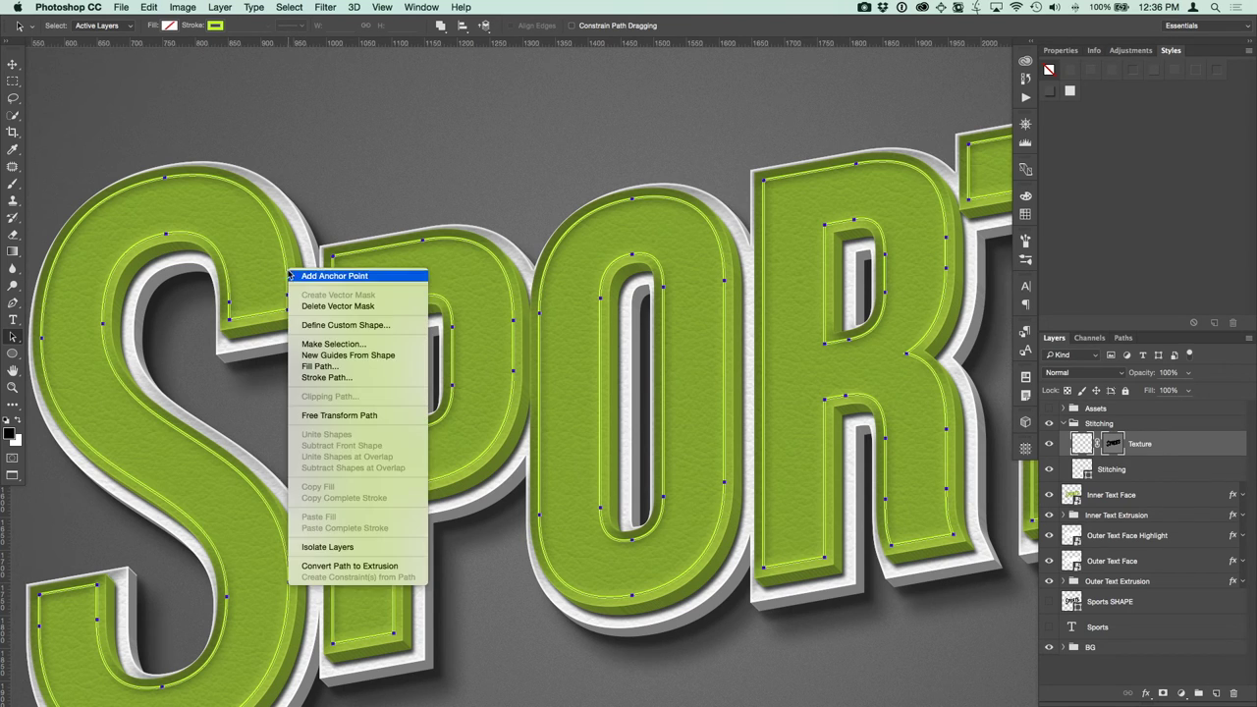
pyautogui.click(356, 379)
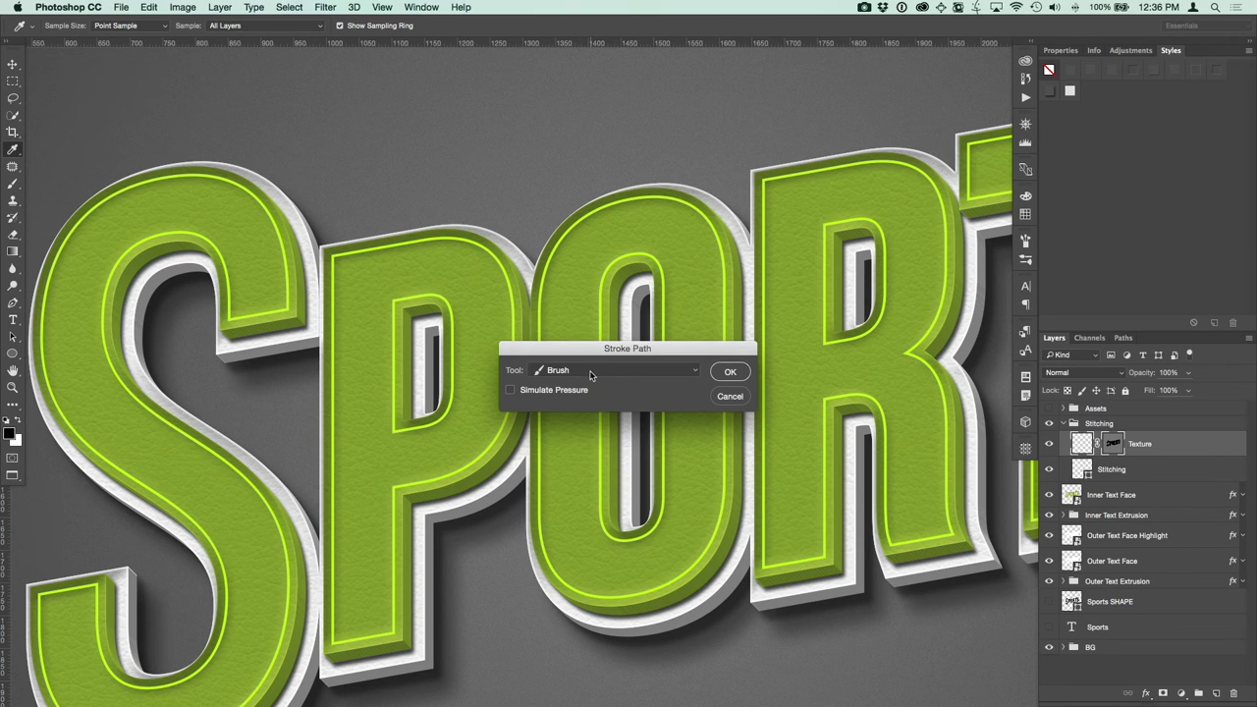
pyautogui.click(731, 374)
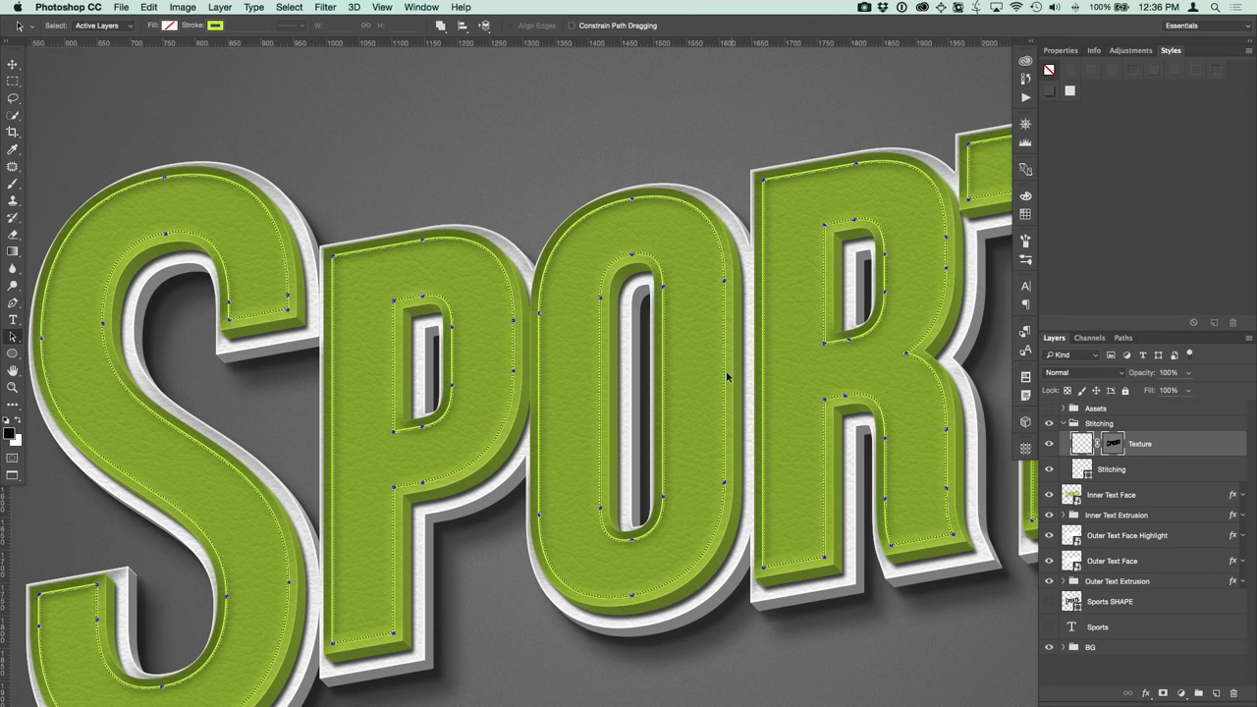
# Delete the vector mask from the Texture layer.
pyautogui.scroll(2, 583, 333)
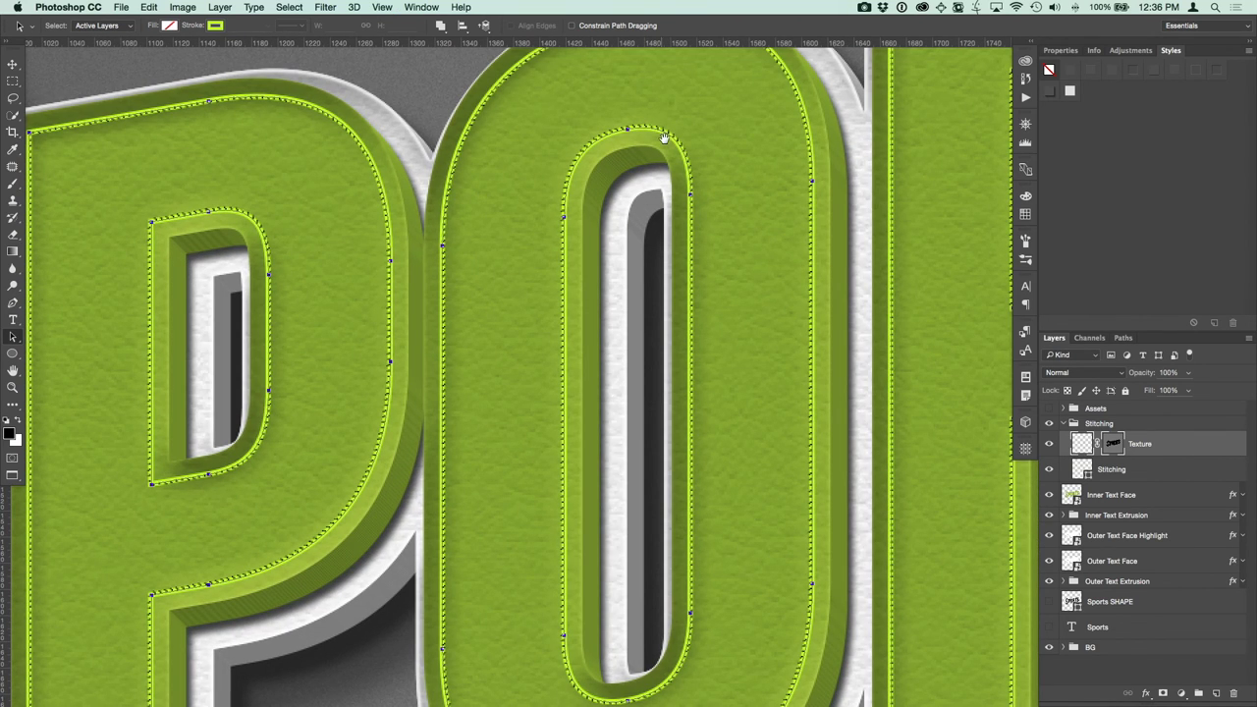
pyautogui.scroll(3, 664, 258)
pyautogui.scroll(3, 662, 269)
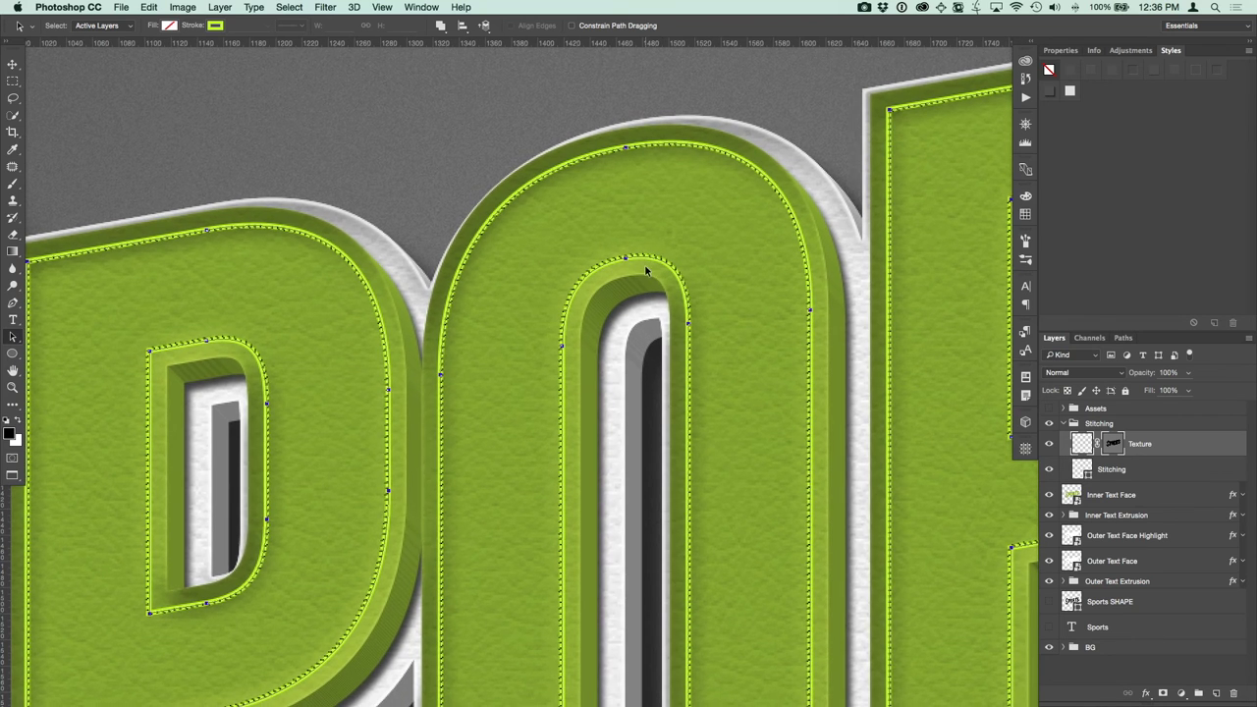
pyautogui.scroll(3, 693, 245)
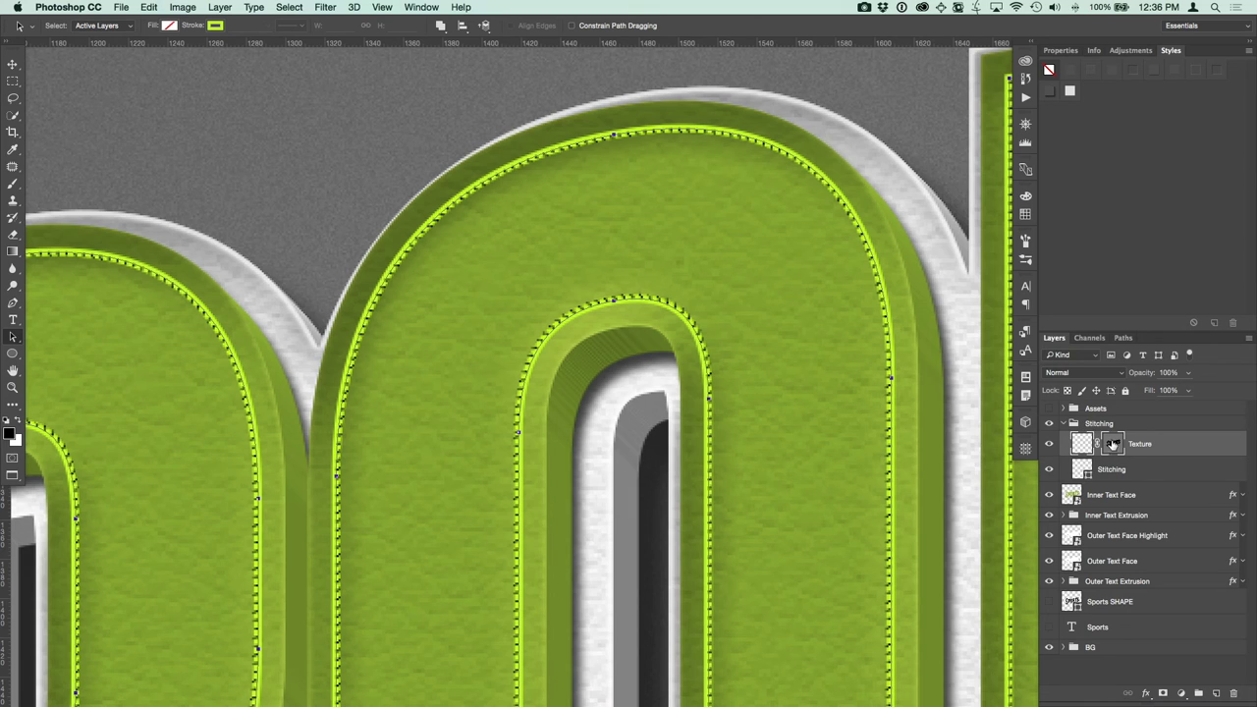
pyautogui.moveTo(1113, 444); pyautogui.dragTo(1233, 692)
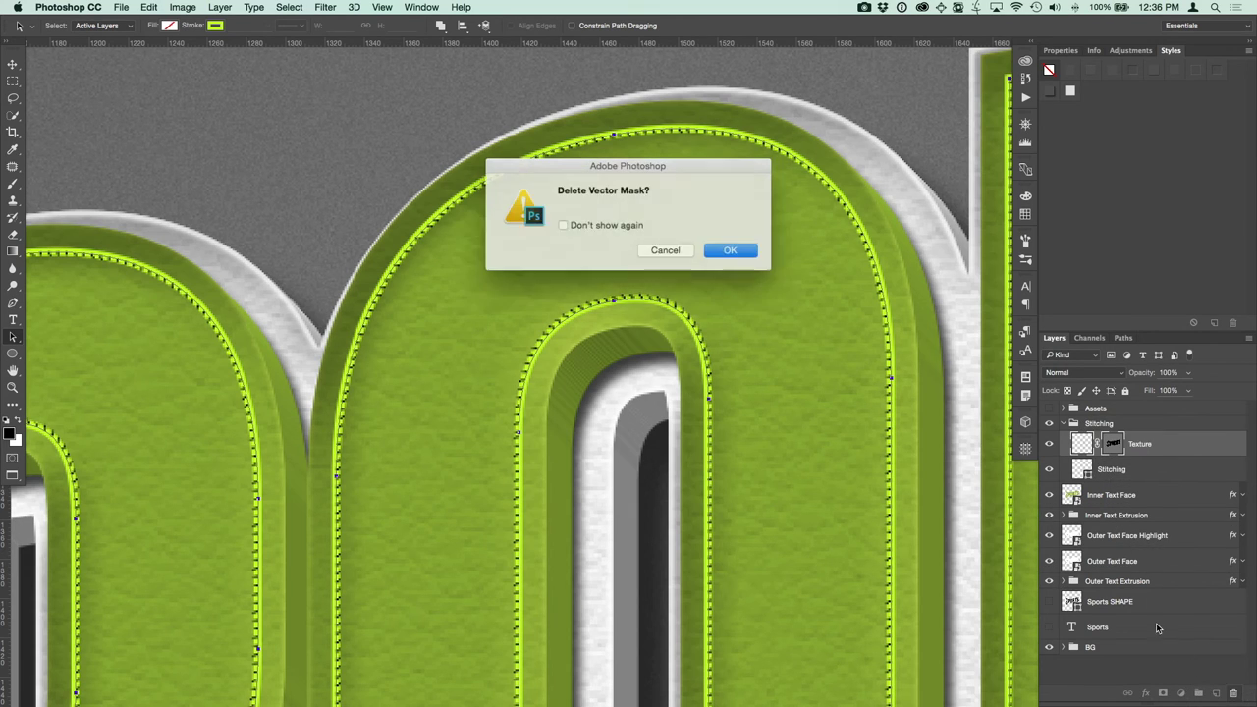
pyautogui.click(726, 250)
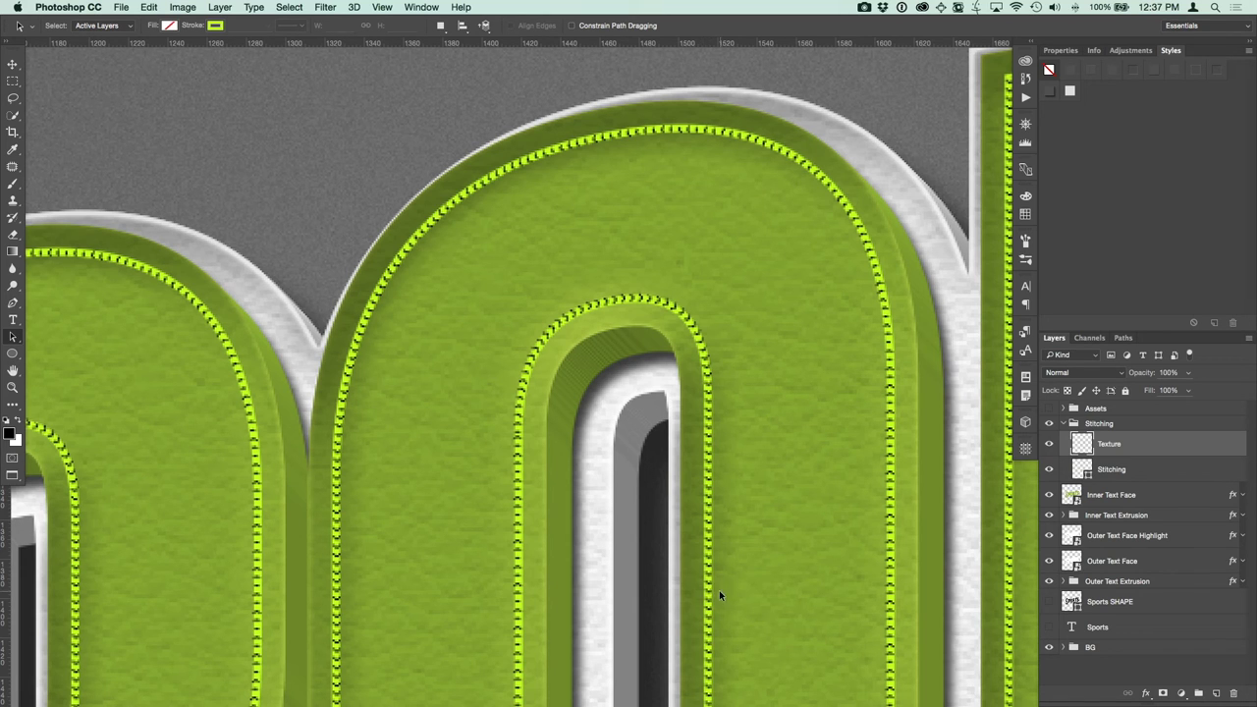
# Lower the Texture layer's opacity to 30%.
pyautogui.scroll(-5, 715, 575)
pyautogui.scroll(3, 791, 307)
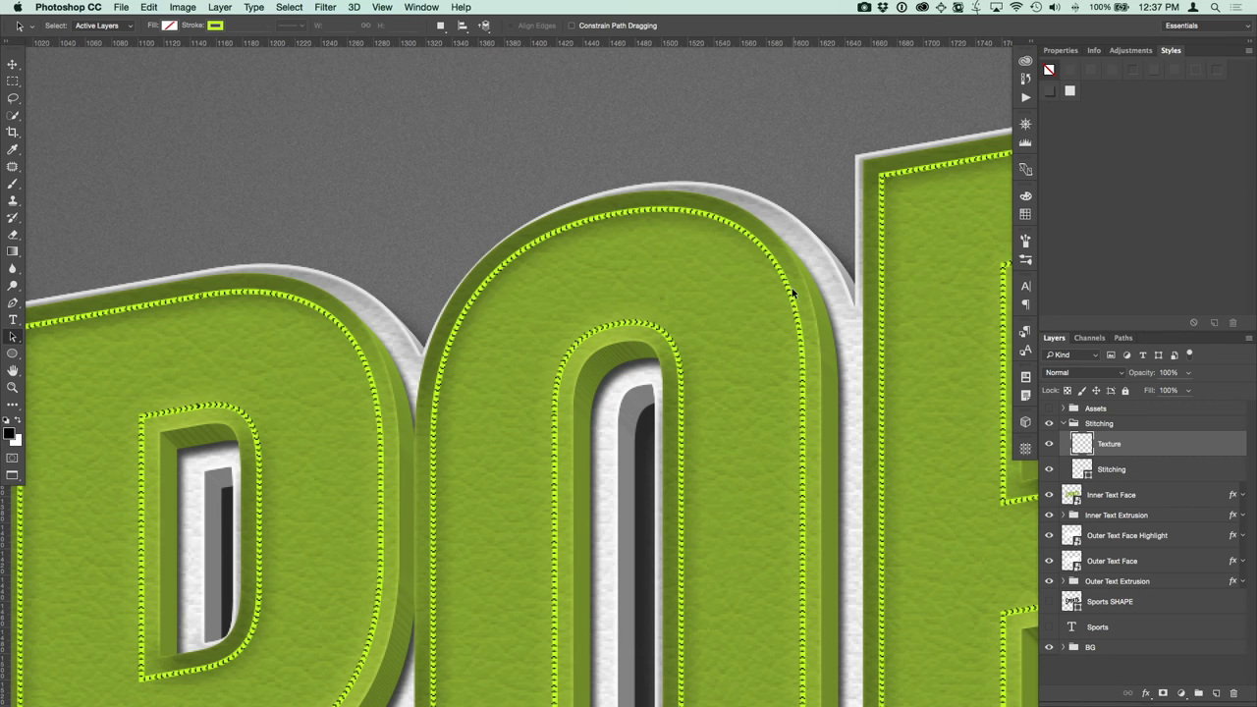
pyautogui.scroll(-5, 385, 305)
pyautogui.scroll(5, 592, 377)
pyautogui.scroll(-4, 829, 456)
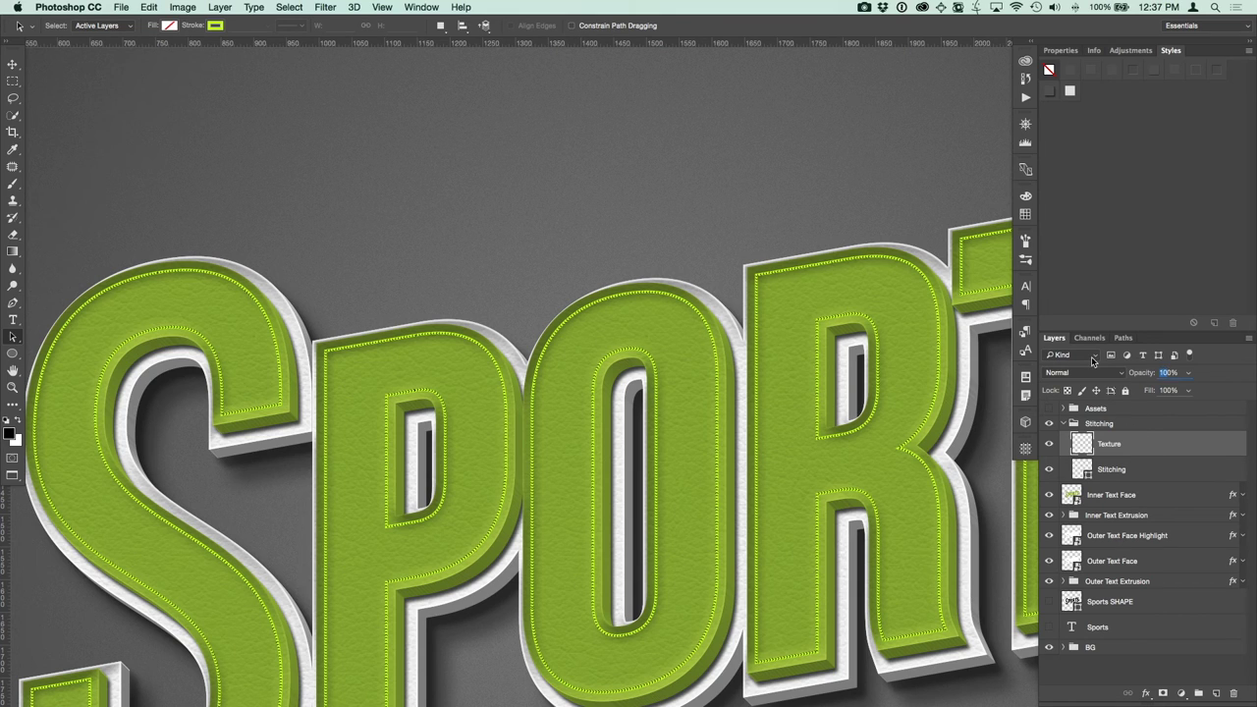
pyautogui.write('30')
pyautogui.press('Return')
# Apply the saved layer style with Bevel & Emboss and Drop Shadow to the Stitching shape layer.
pyautogui.press('super+plus')
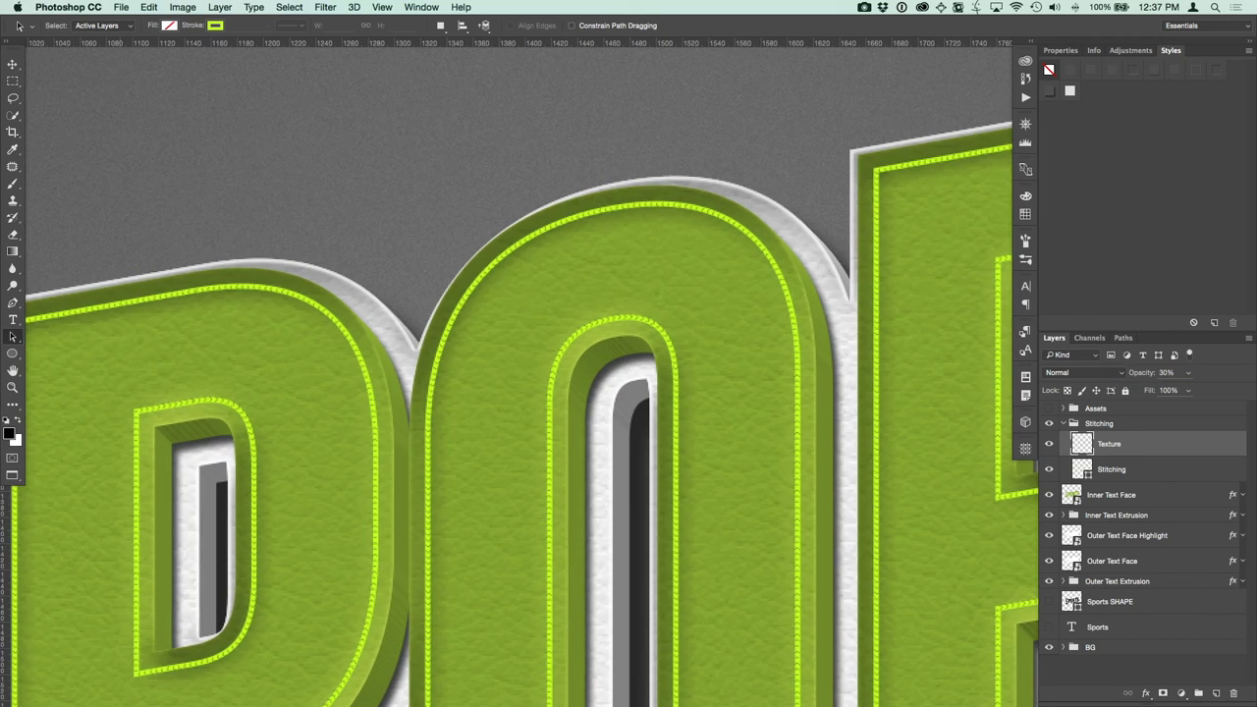
pyautogui.press('super+plus')
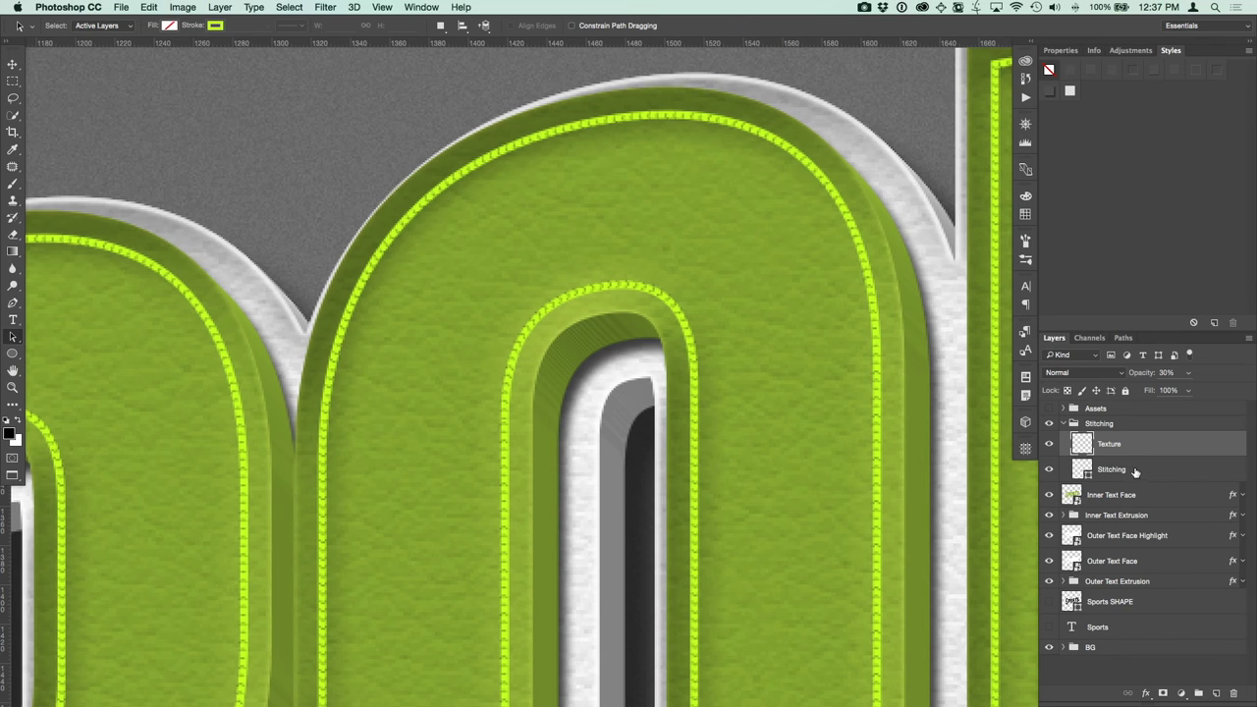
pyautogui.click(1128, 472)
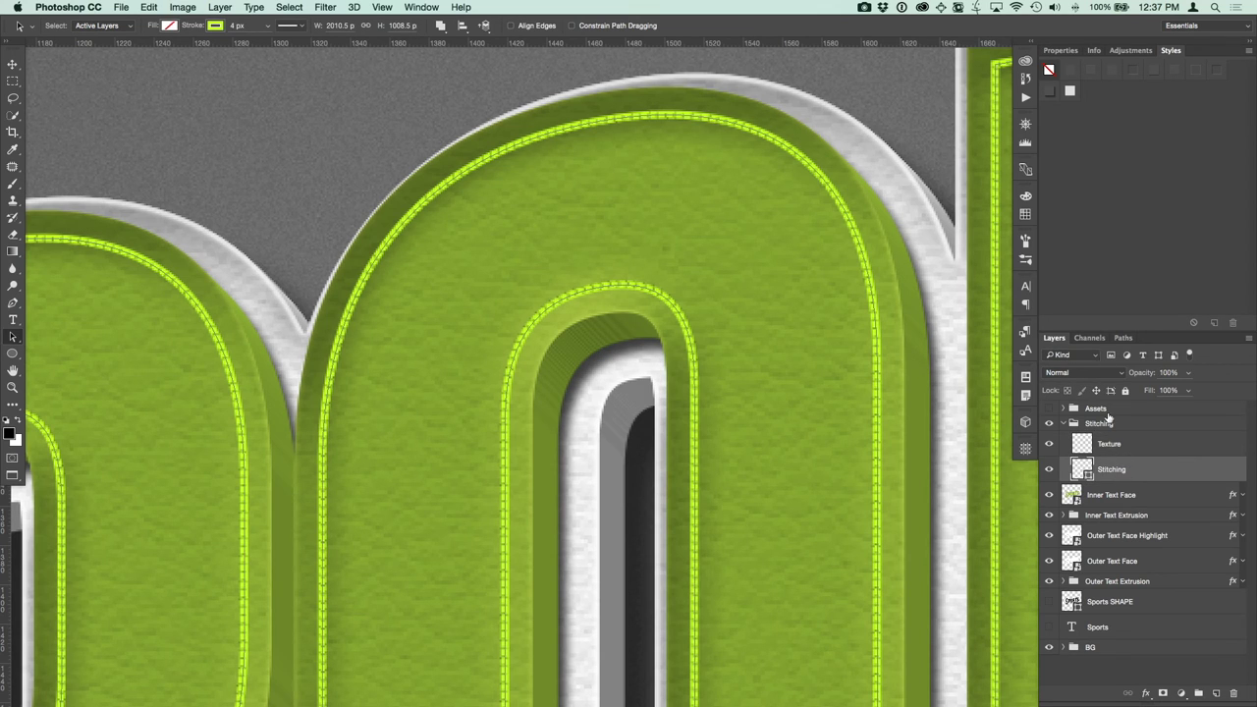
pyautogui.click(1090, 74)
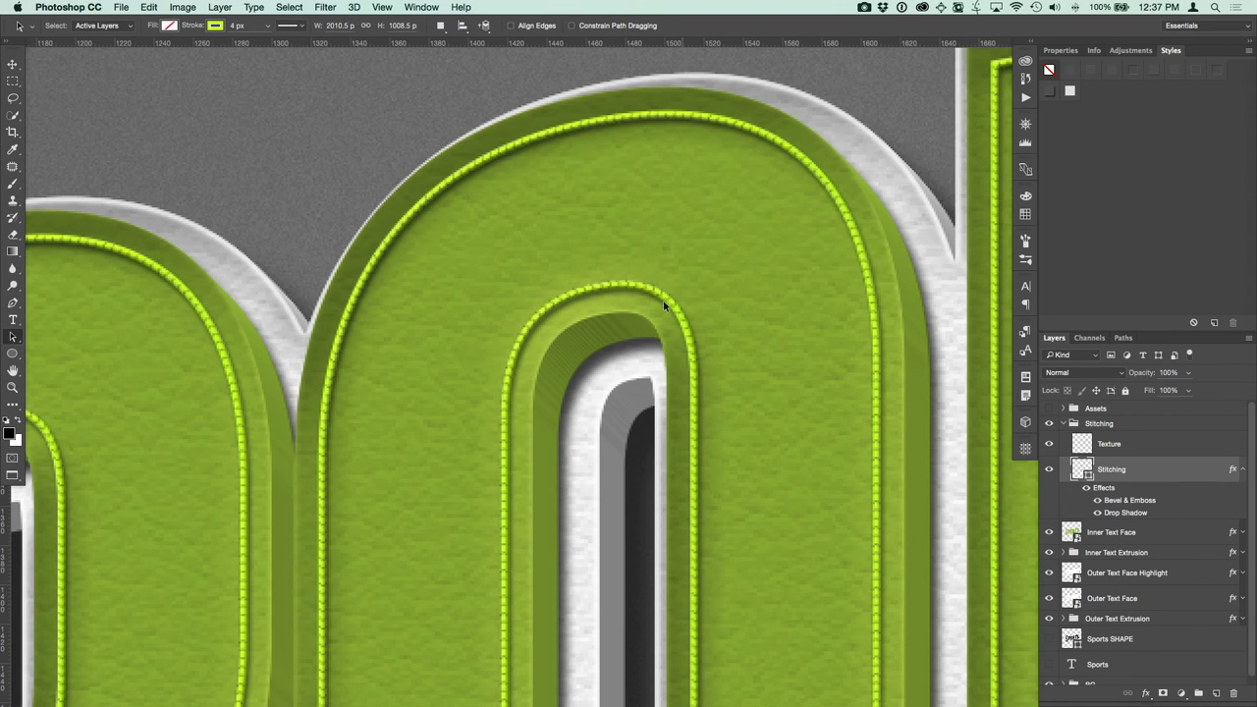
pyautogui.press('super+minus')
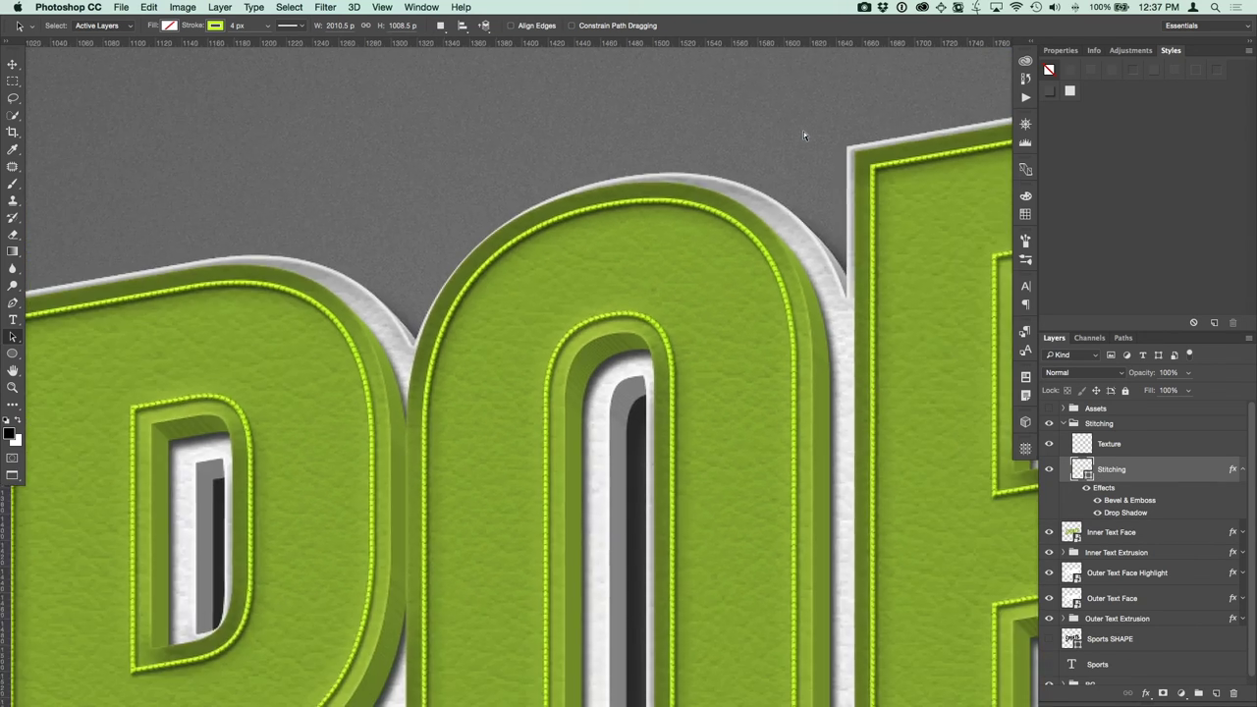
pyautogui.press('super+minus')
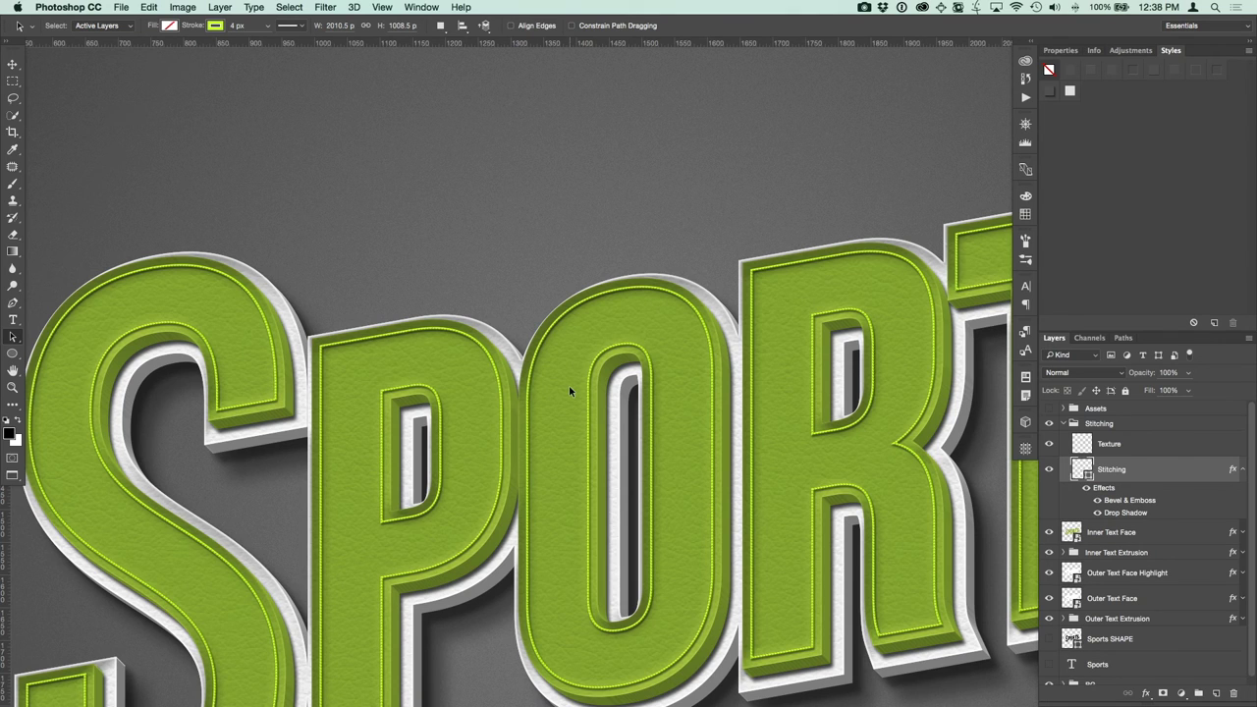
# Duplicate the Stitching shape layer and move the copy out of its group, directly above the Stitching group.
pyautogui.click(1063, 423)
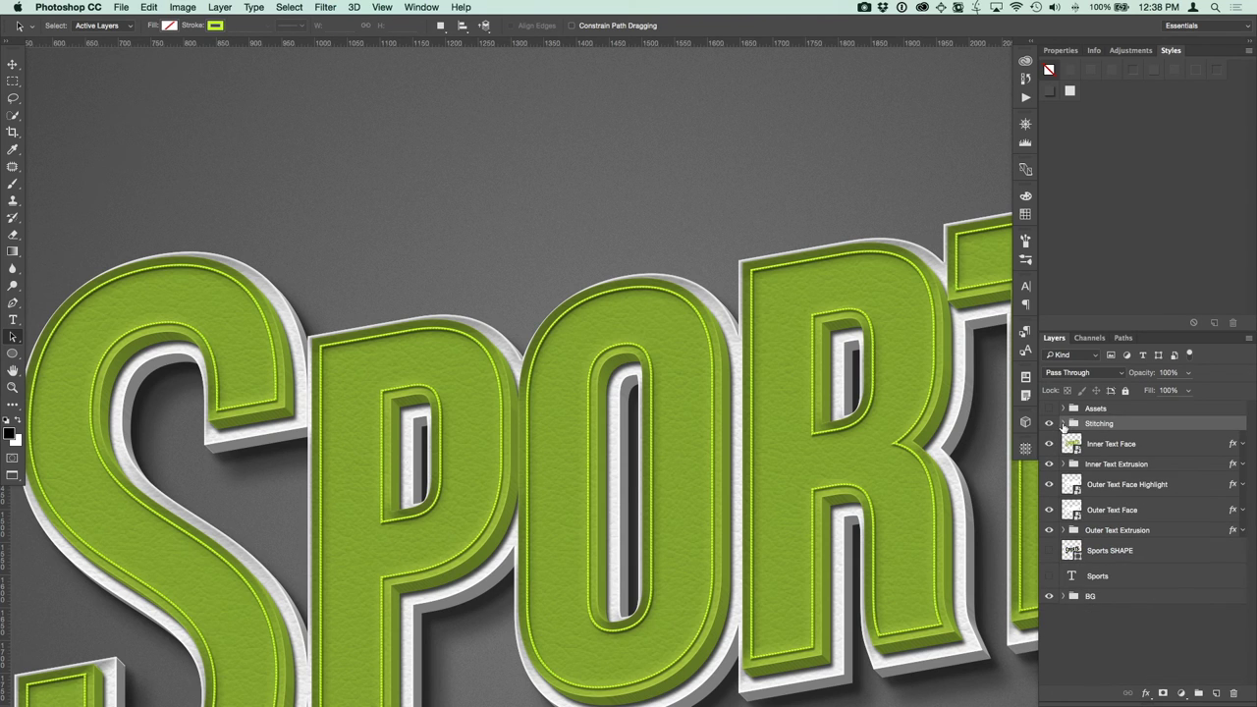
pyautogui.click(1063, 424)
pyautogui.click(1113, 474)
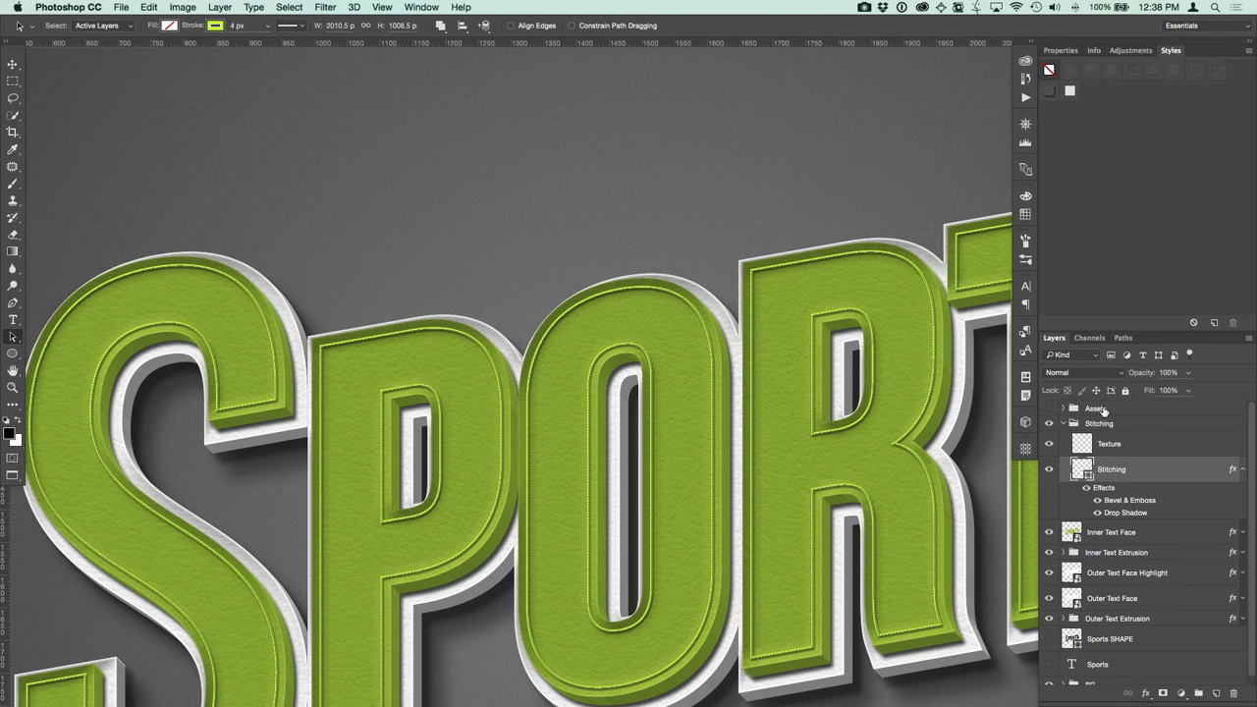
pyautogui.click(1242, 470)
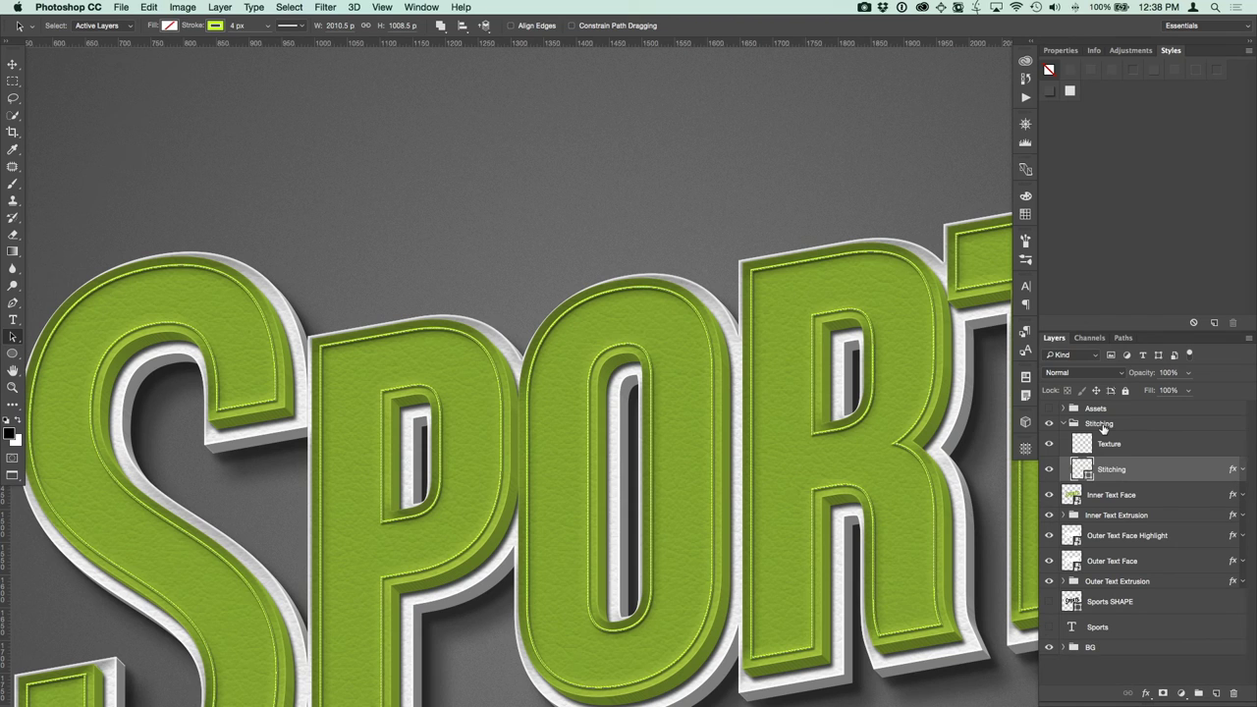
pyautogui.press('super+j')
pyautogui.moveTo(1142, 475); pyautogui.dragTo(1151, 417)
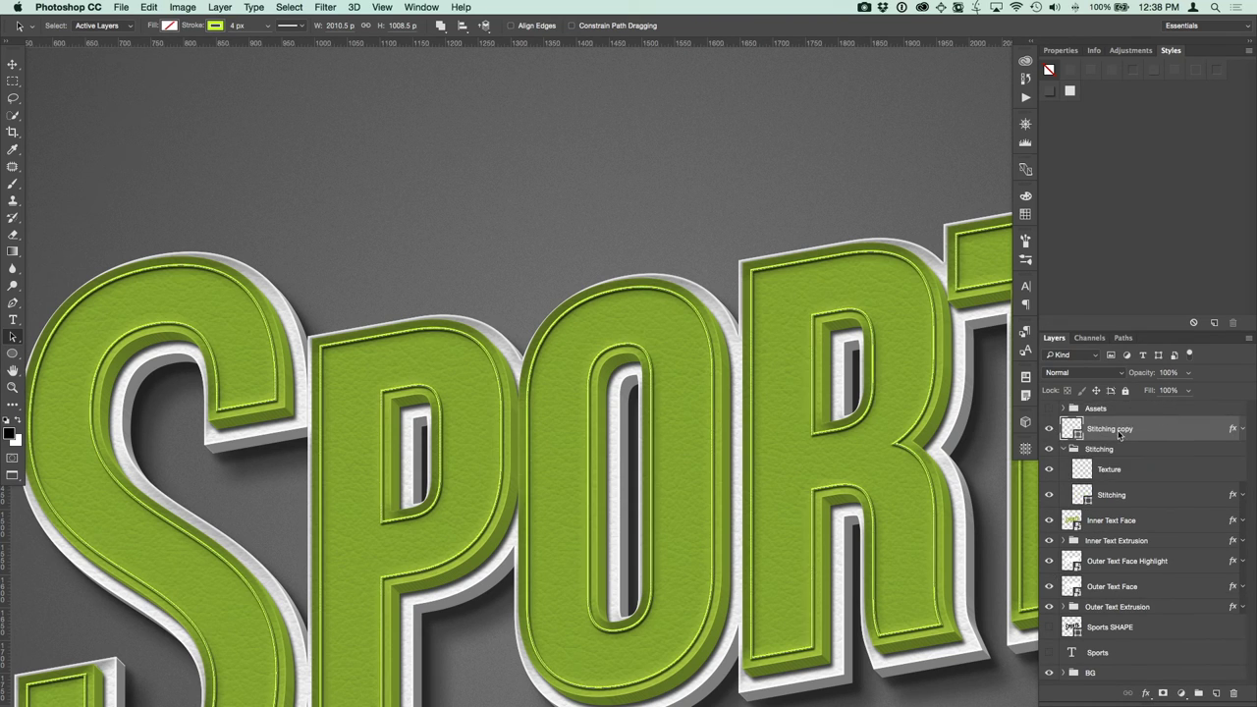
# Rename the copied shape layer "Stitching Hole" and remove all its layer effects.
pyautogui.doubleClick(1118, 430)
pyautogui.write('Stitching Hole')
pyautogui.press('Return')
pyautogui.press('super+equal')
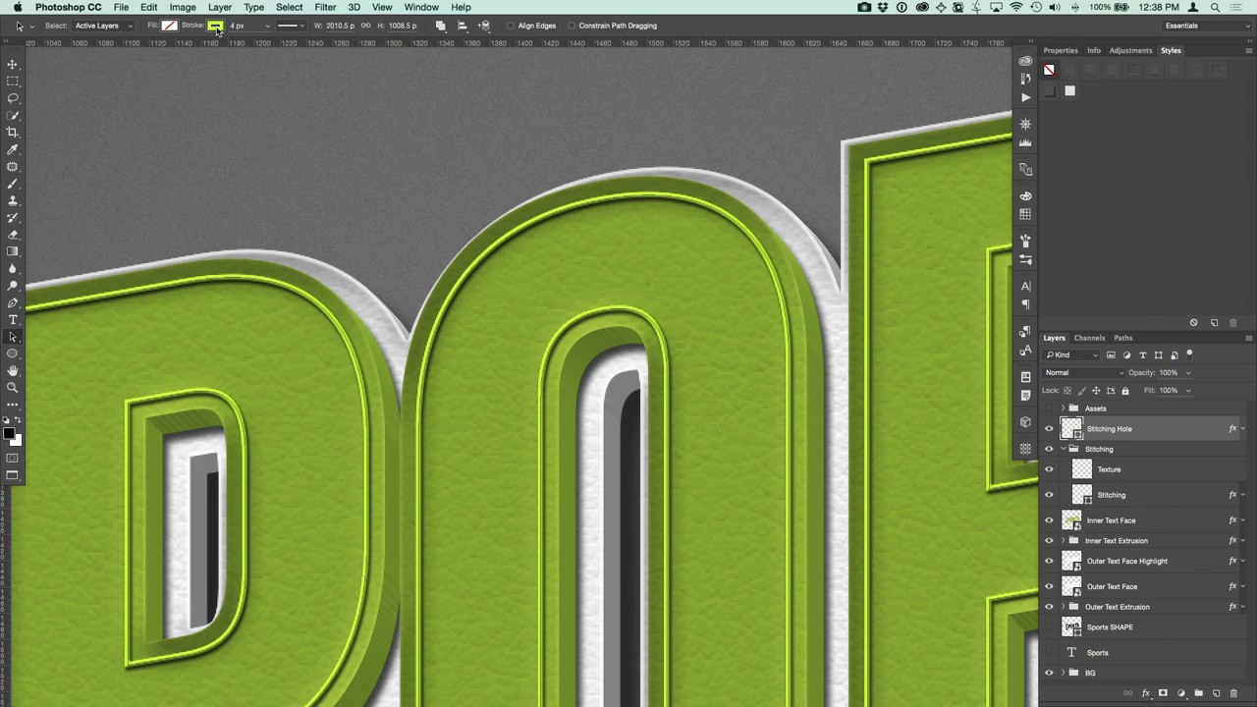
pyautogui.click(1241, 429)
pyautogui.moveTo(1096, 448); pyautogui.dragTo(1234, 693)
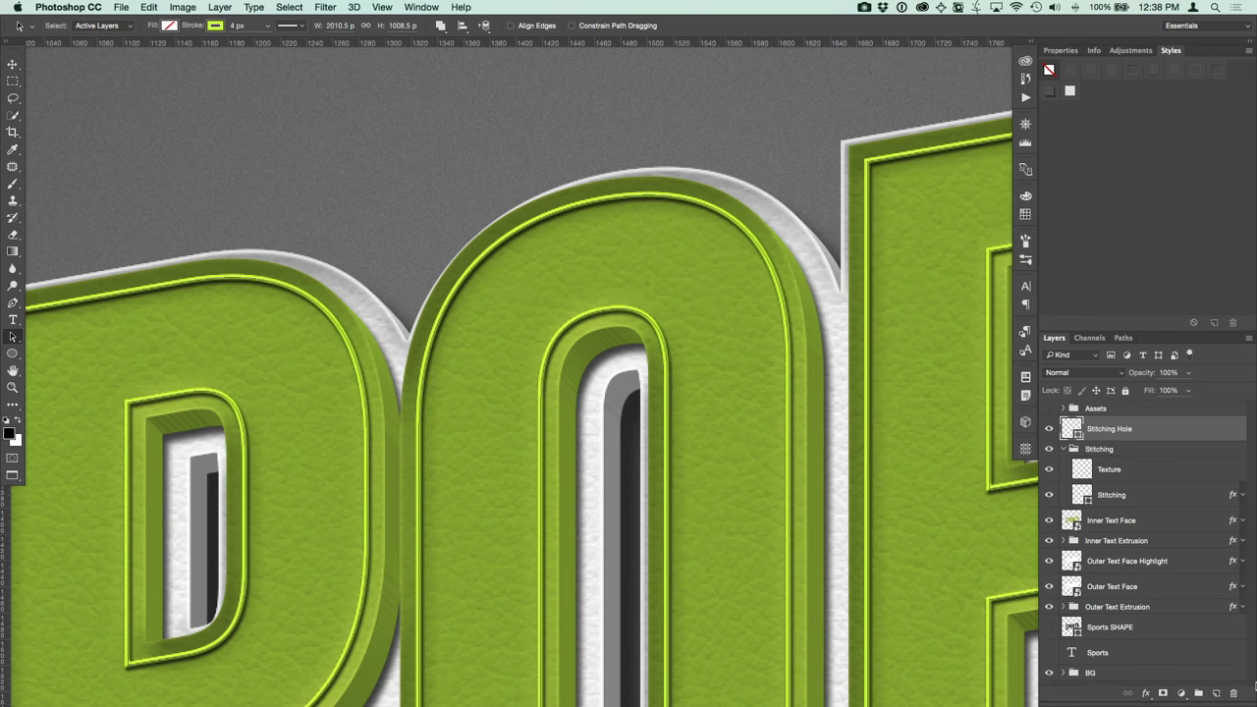
# Change the Stitching Hole layer's stroke colour to black and turn it into a dashed line.
pyautogui.click(216, 24)
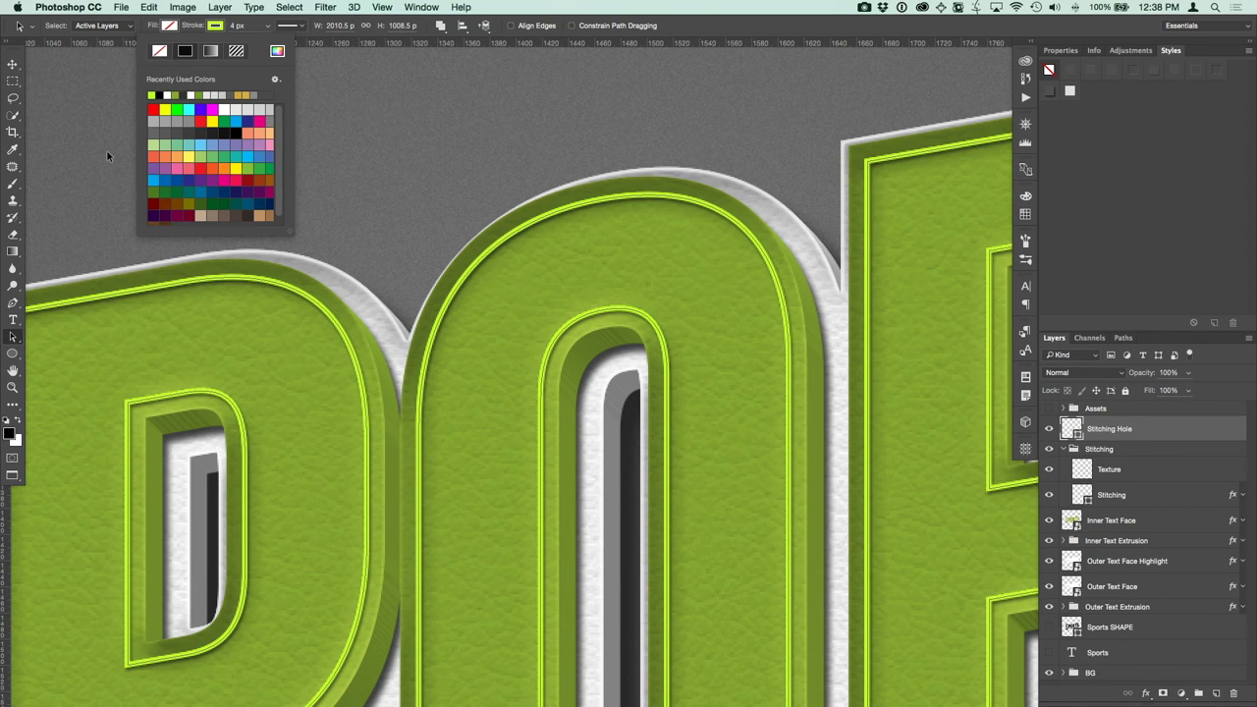
pyautogui.click(163, 90)
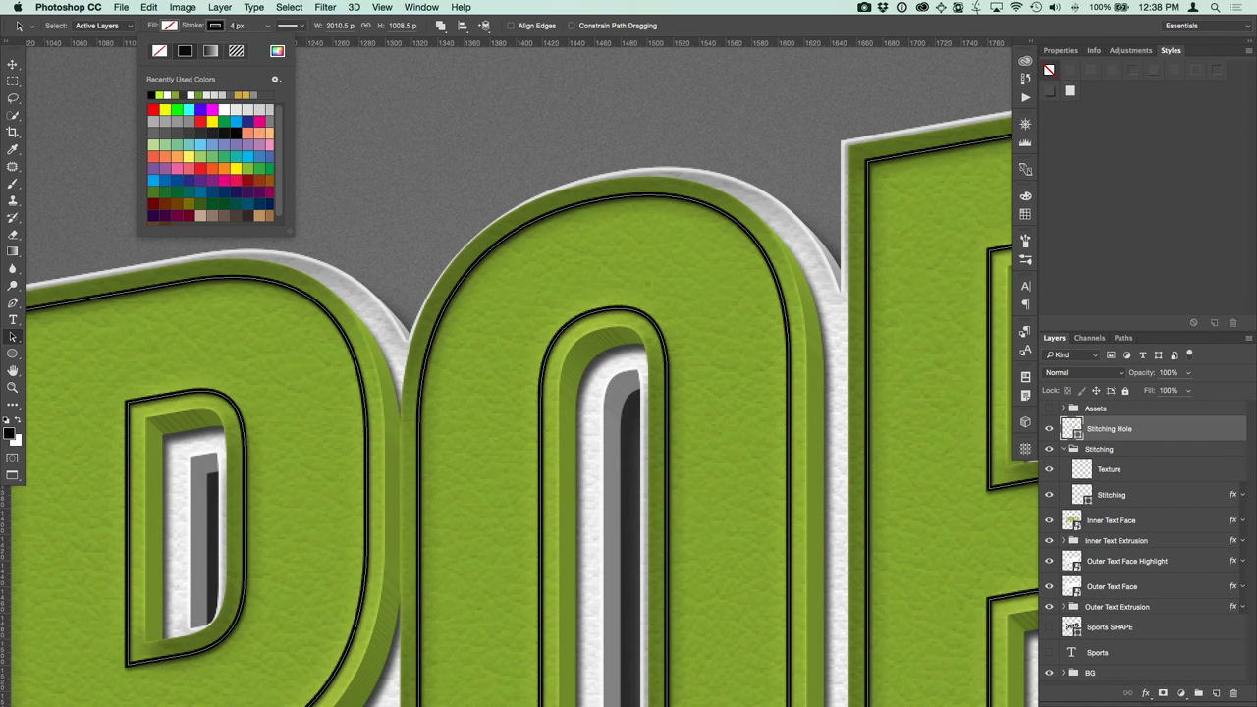
pyautogui.click(299, 25)
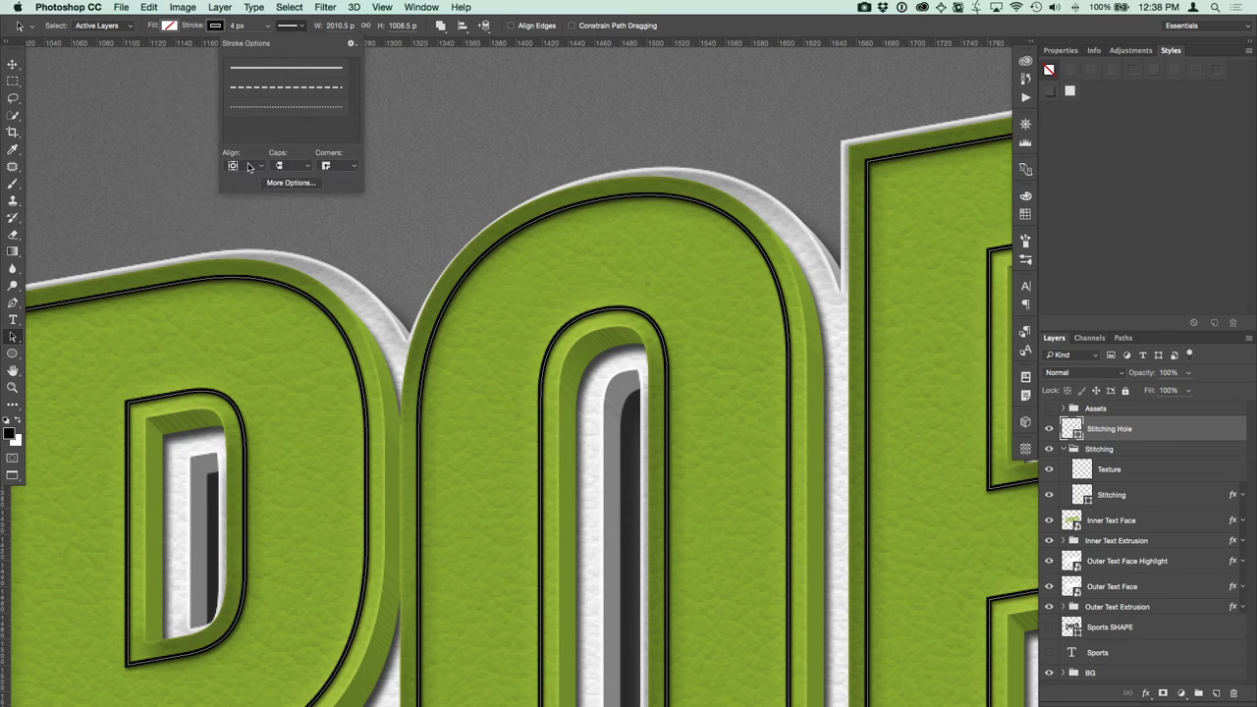
pyautogui.click(291, 184)
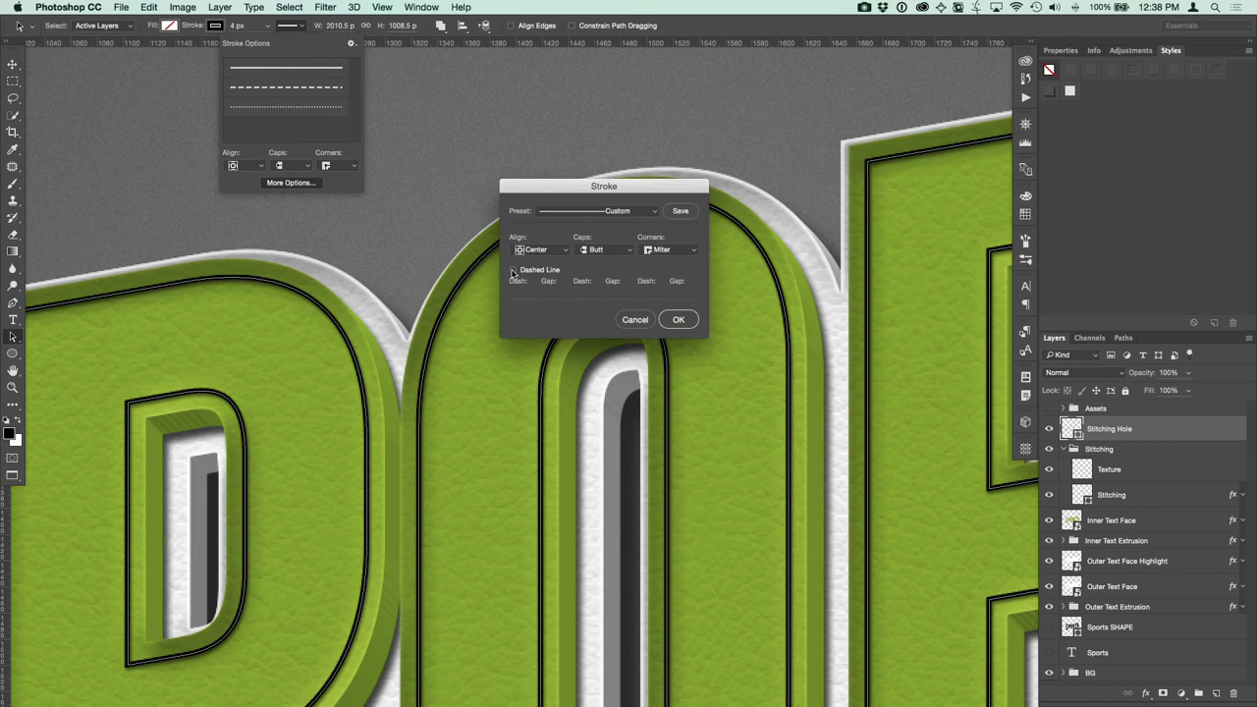
pyautogui.click(512, 270)
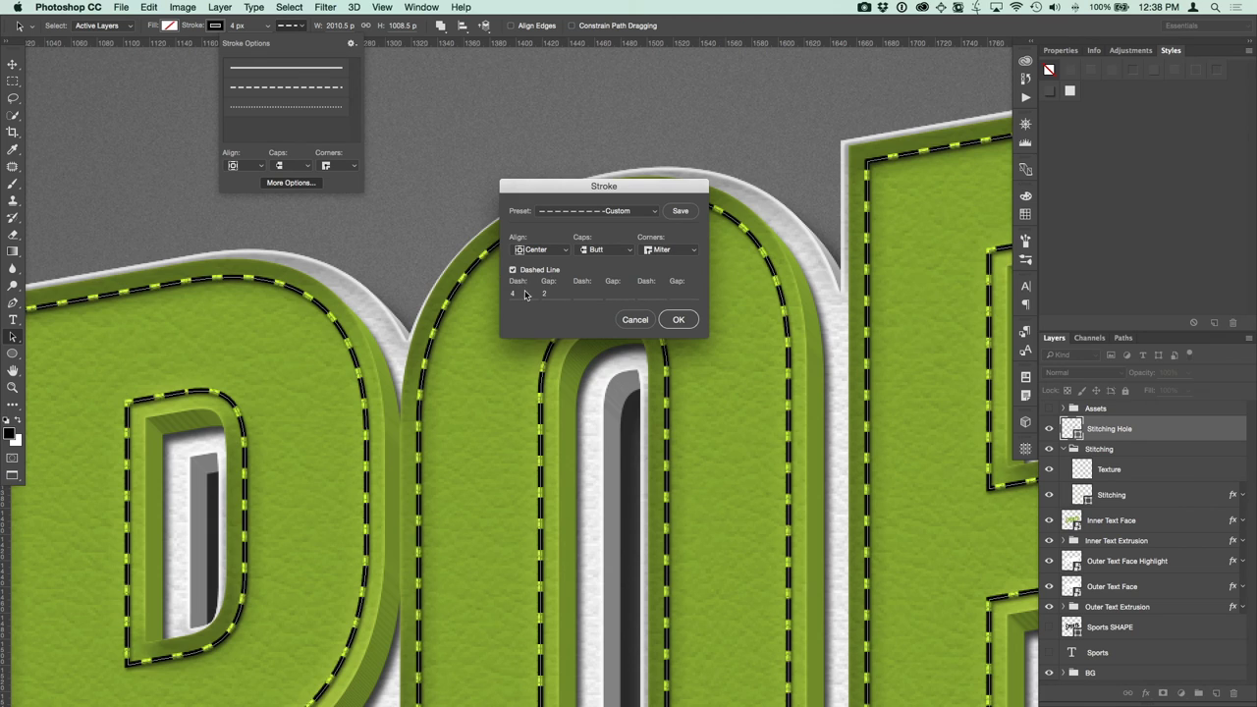
# Give the dashed stroke round caps and round corners, with a dash of 0 and a gap of 10.
pyautogui.click(605, 251)
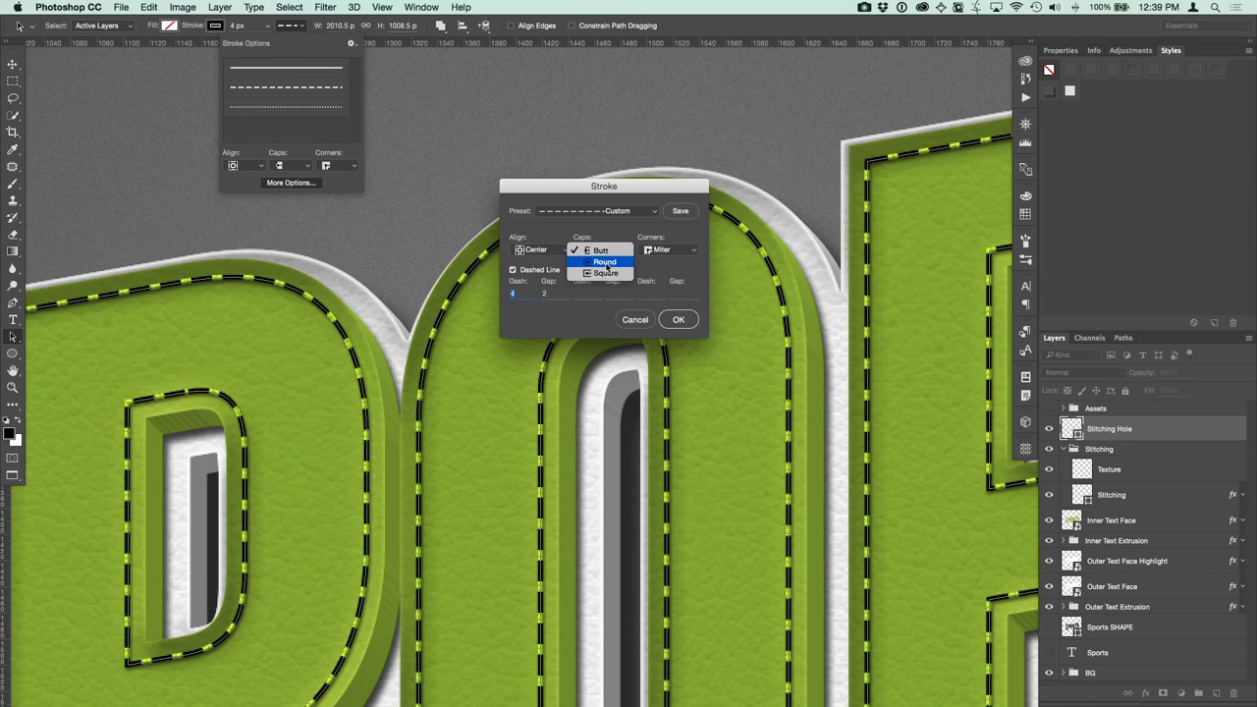
pyautogui.click(612, 265)
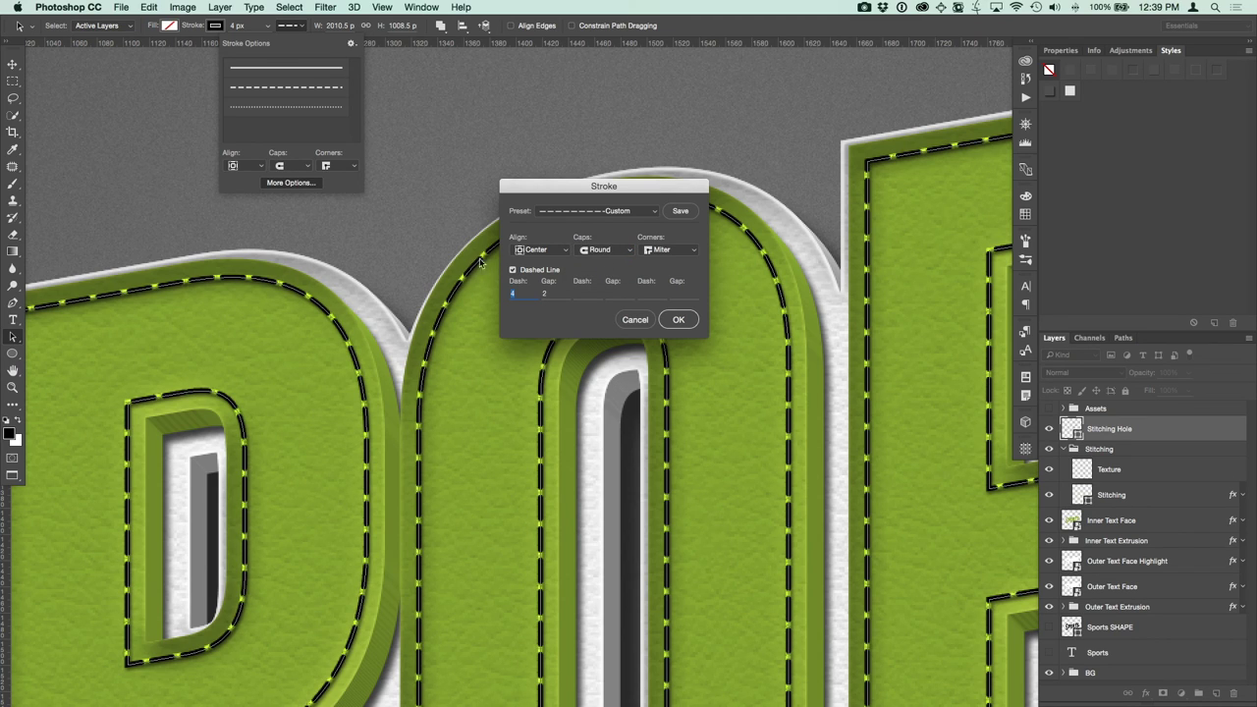
pyautogui.click(667, 252)
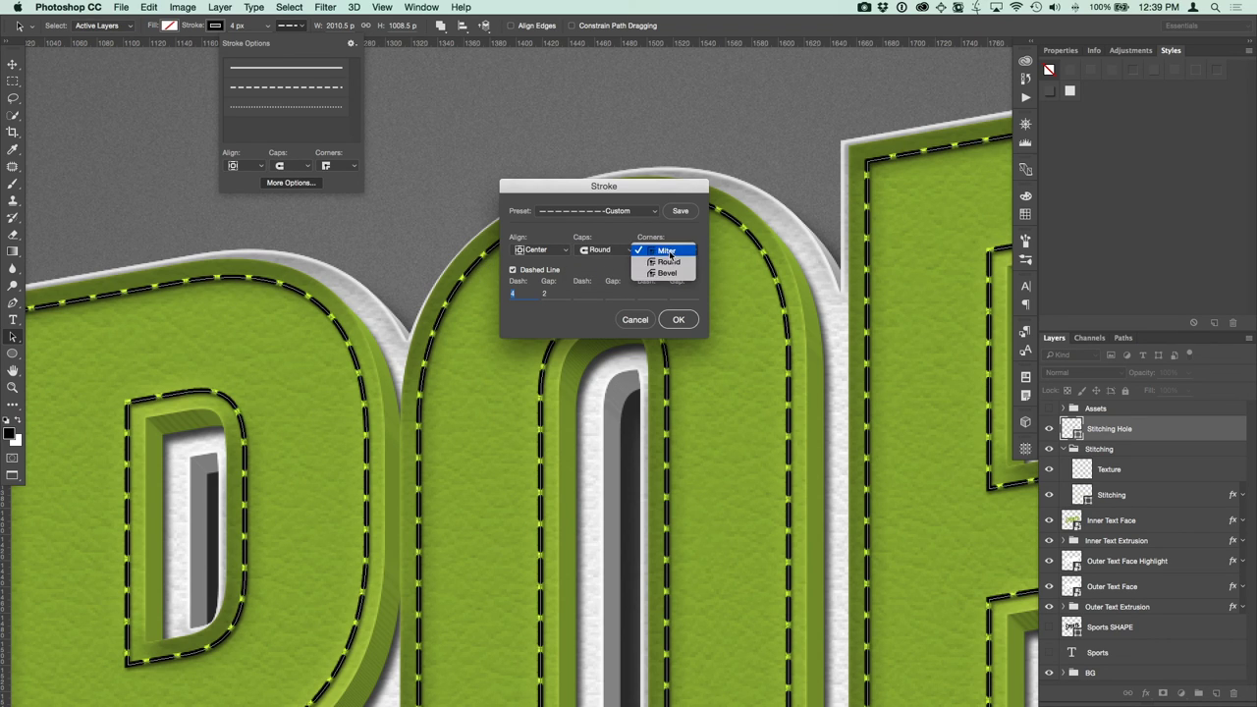
pyautogui.click(673, 262)
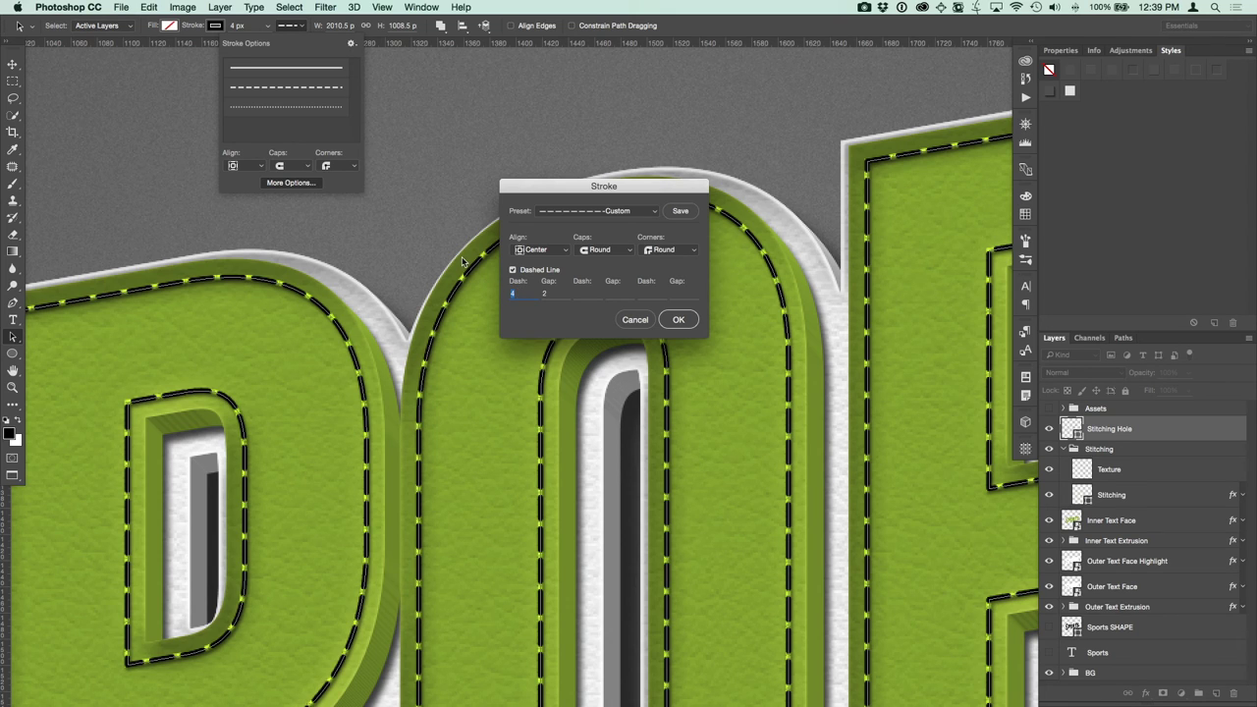
pyautogui.write('0')
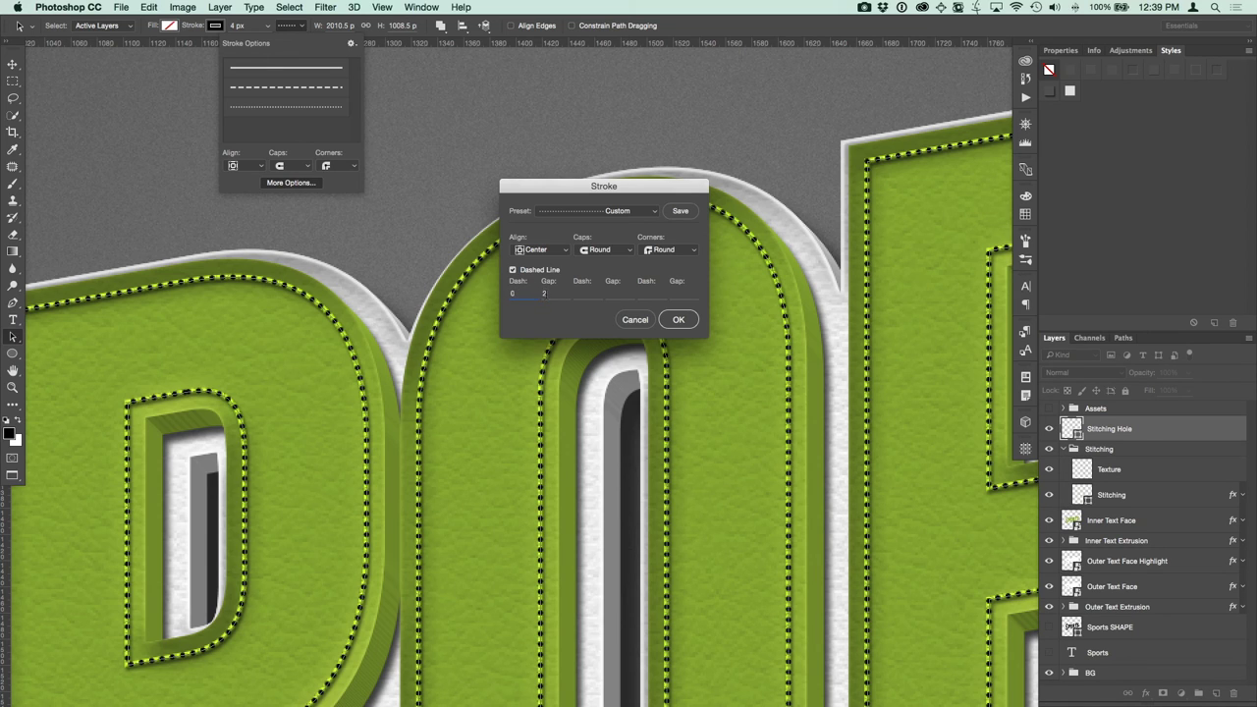
pyautogui.write('10')
pyautogui.click(678, 319)
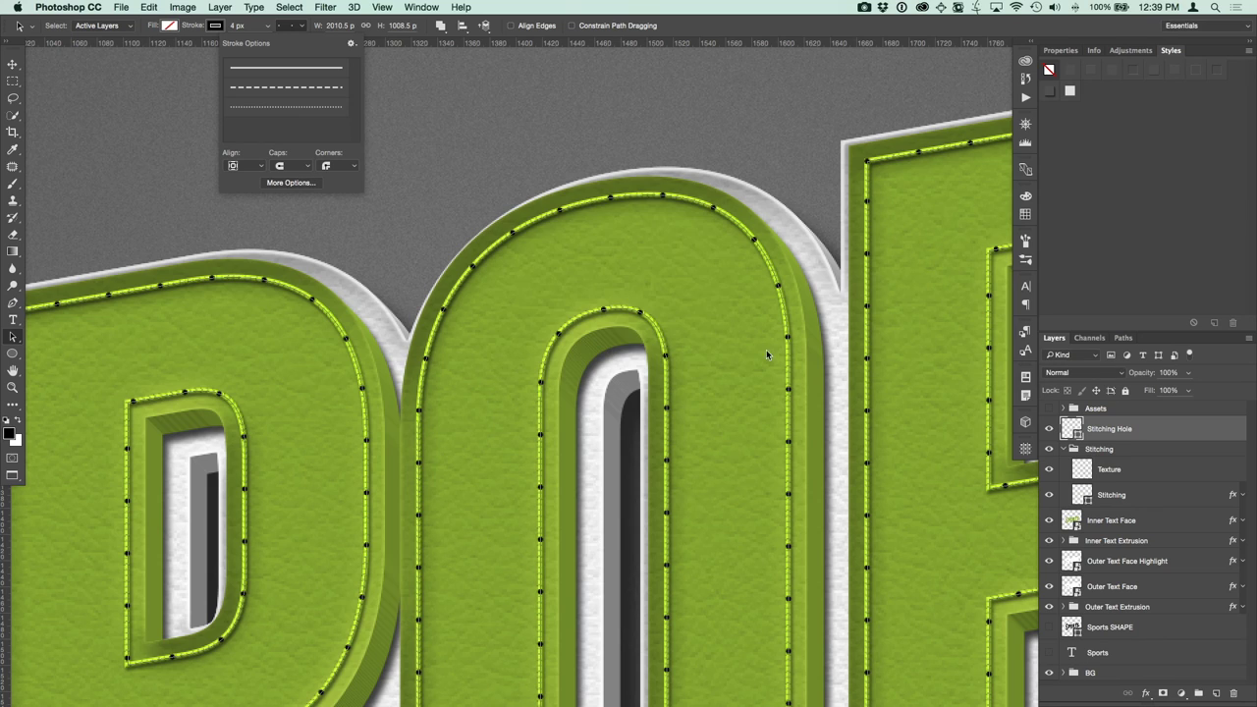
# Collapse the Stitching group and rename the Stitching Hole layer "Stitching Holes".
pyautogui.click(1064, 449)
pyautogui.click(1064, 449)
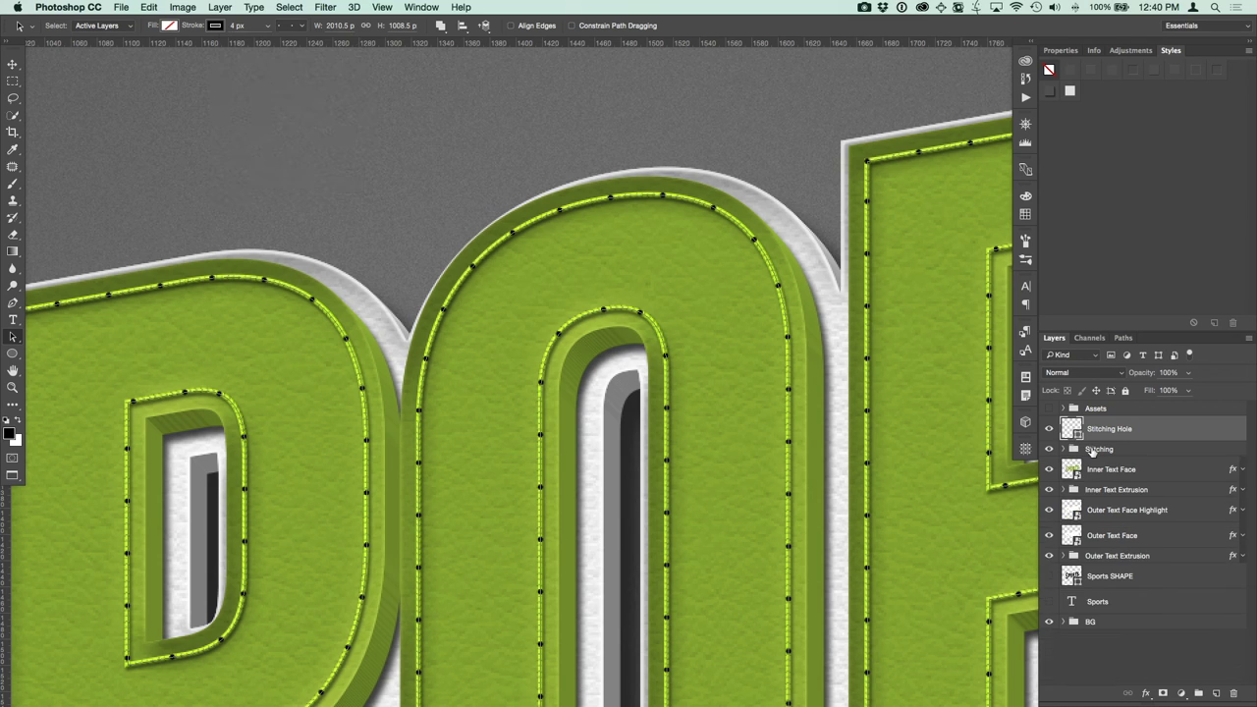
pyautogui.doubleClick(1110, 429)
pyautogui.press('Return')
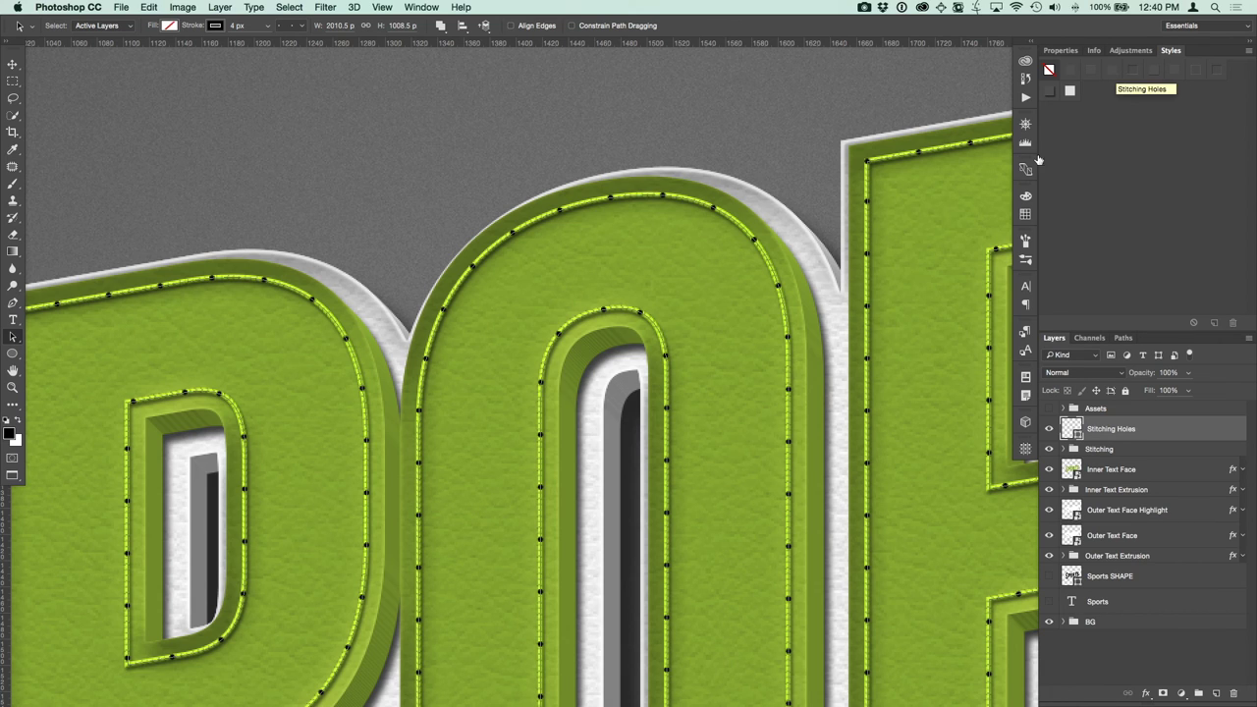
# Apply the saved Stitching Holes layer style to the Stitching Holes layer and collapse its effects list.
pyautogui.click(1108, 70)
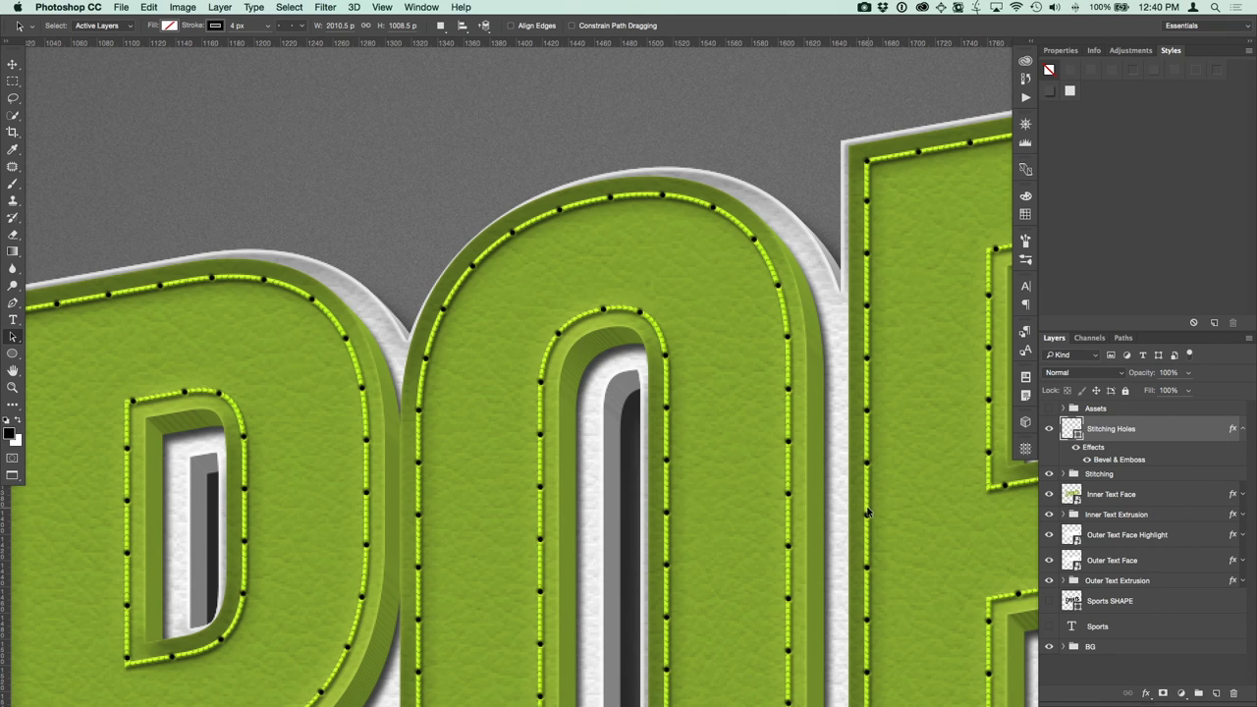
pyautogui.moveTo(869, 515); pyautogui.dragTo(586, 369)
pyautogui.hscroll(-5, 724, 281)
pyautogui.scroll(-3, 724, 281)
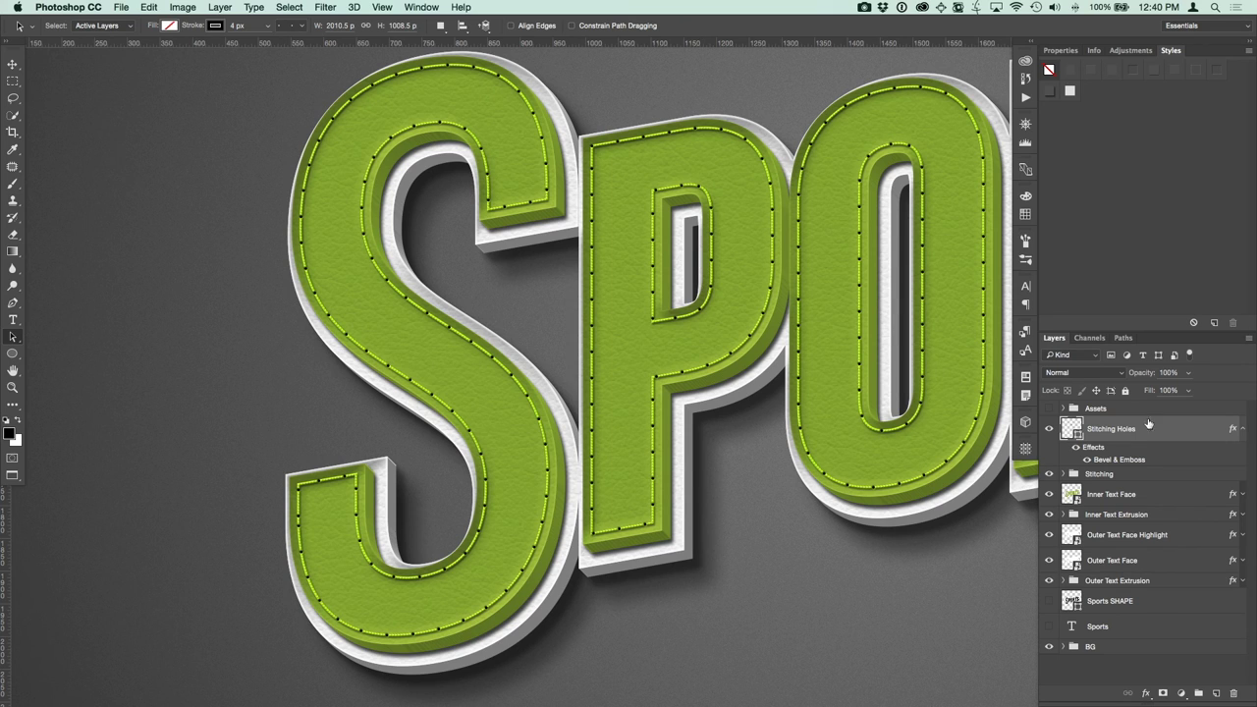
pyautogui.click(1243, 429)
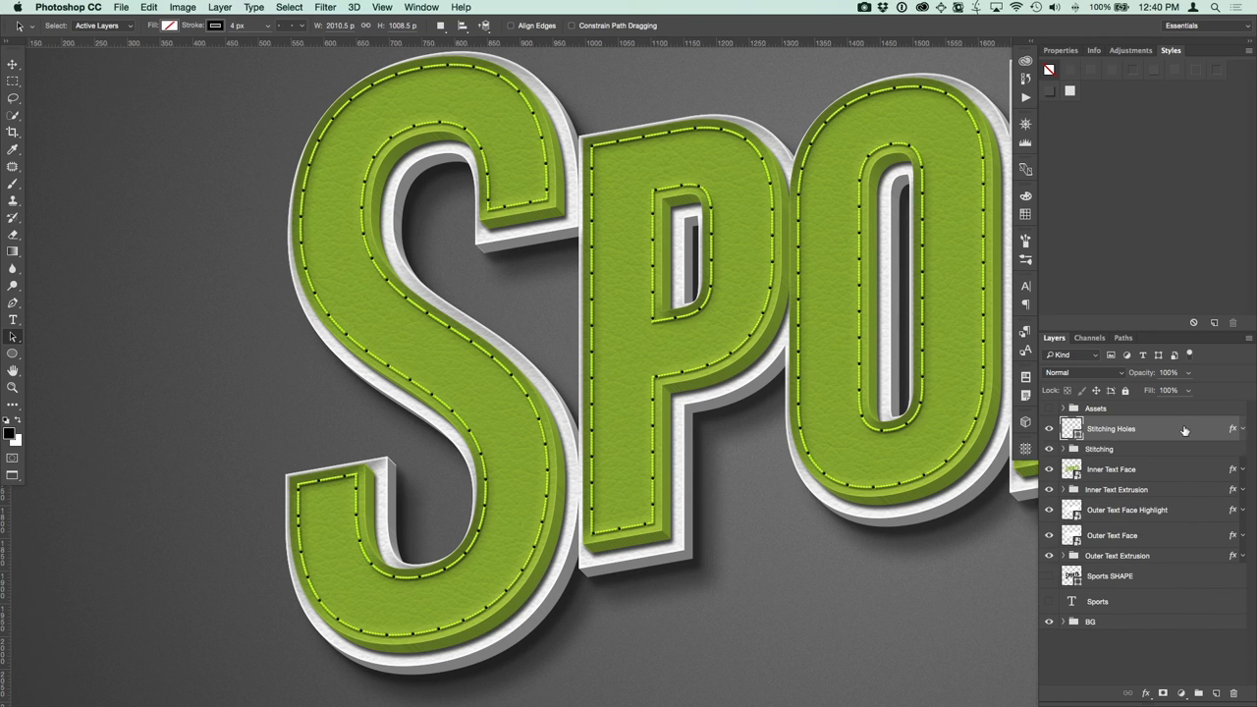
# Expand the Assets group, then show and select its Perforations layer.
pyautogui.press('super+minus')
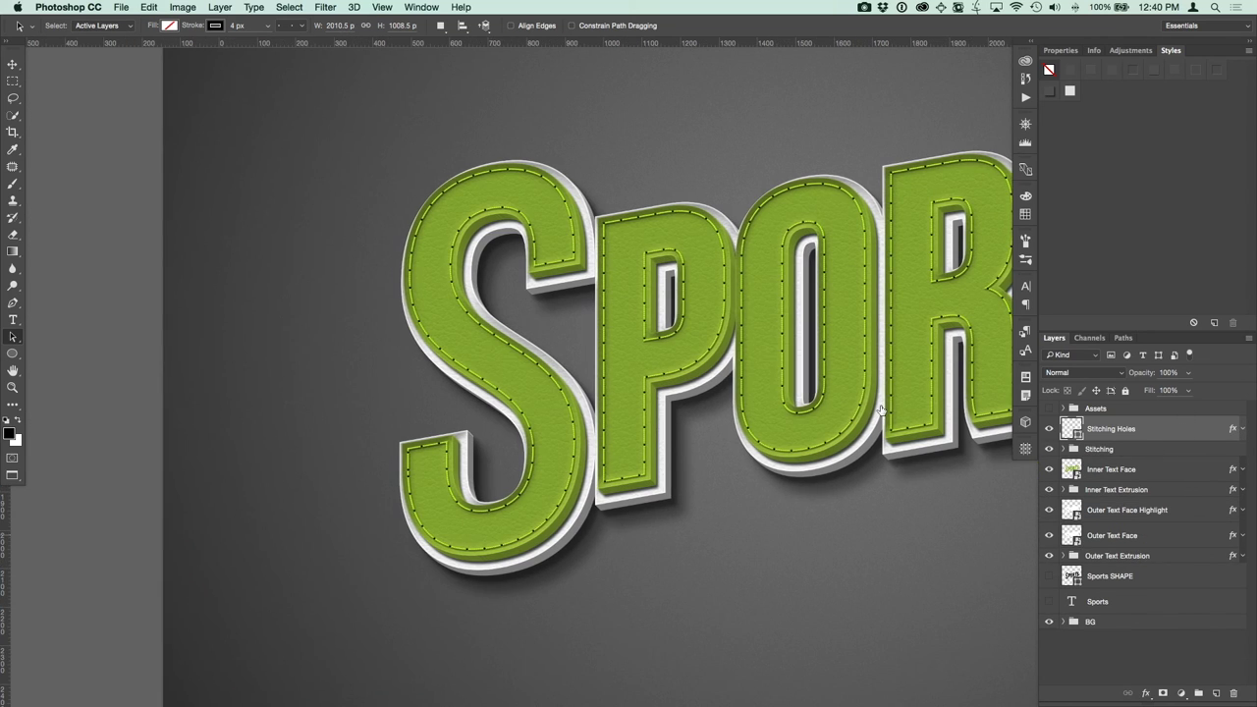
pyautogui.press('super+minus')
pyautogui.press('space')
pyautogui.moveTo(854, 392); pyautogui.dragTo(676, 390)
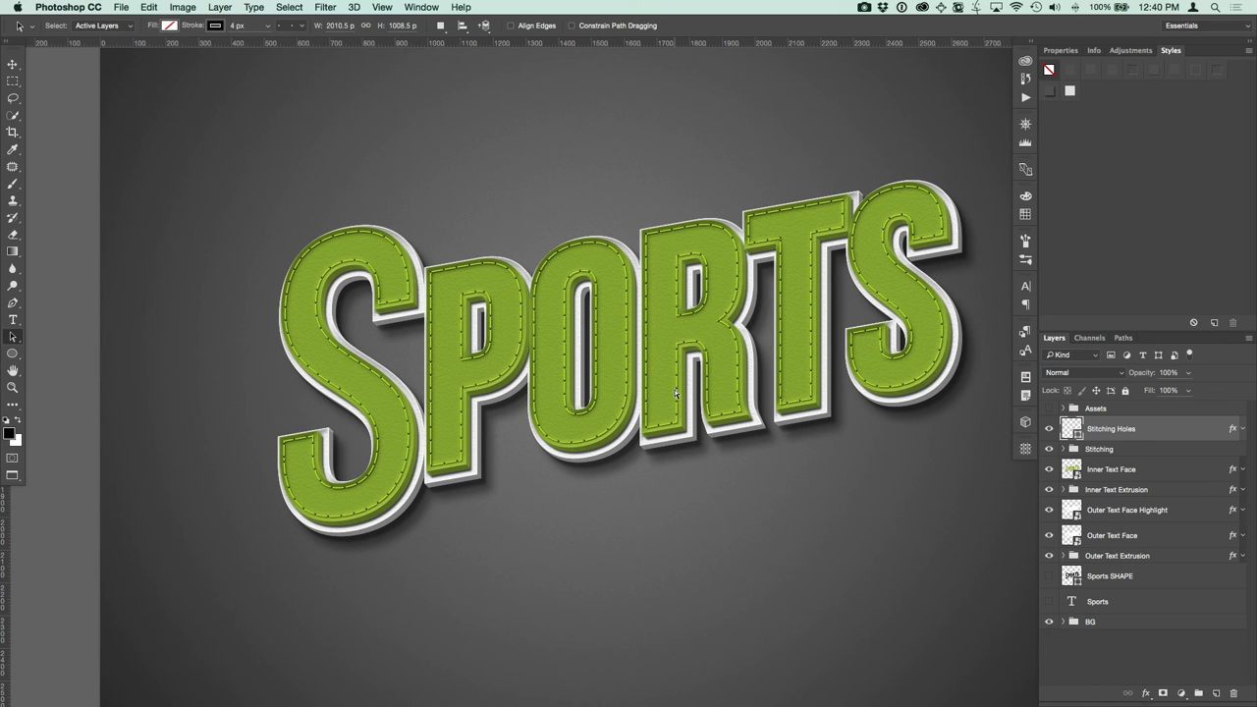
pyautogui.scroll(1, 676, 393)
pyautogui.scroll(1, 676, 393)
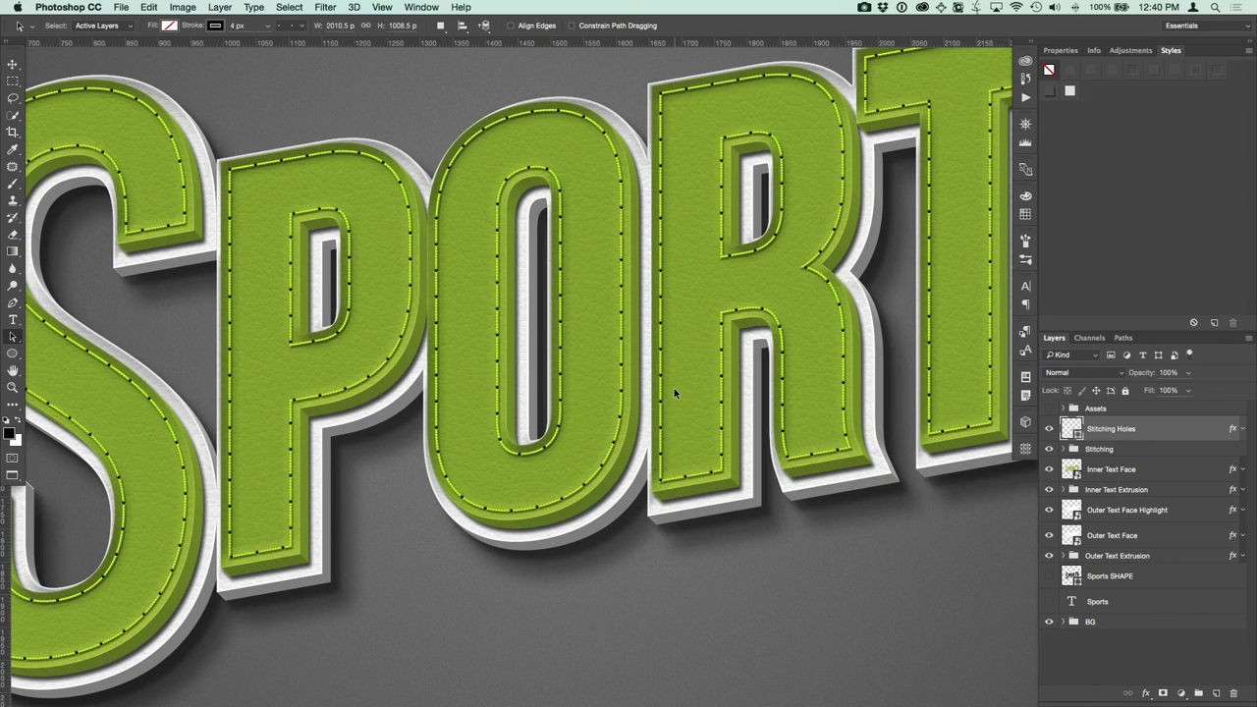
pyautogui.click(1063, 408)
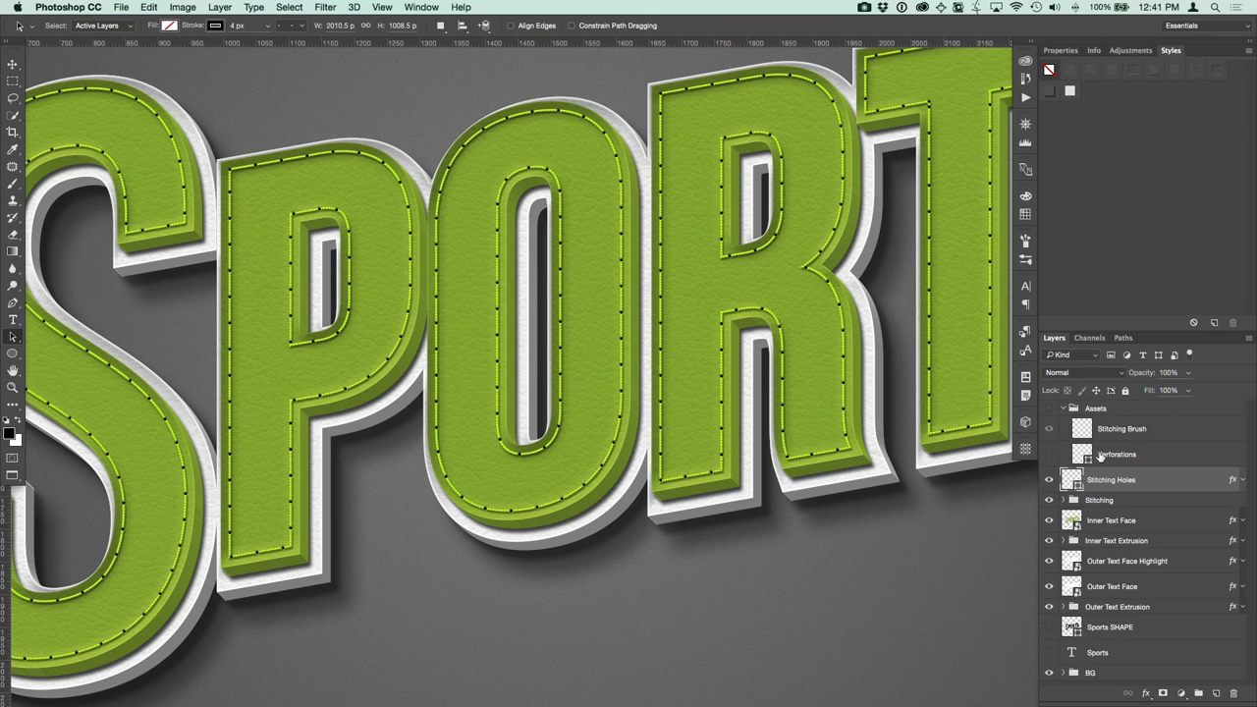
pyautogui.click(1049, 455)
pyautogui.click(1113, 455)
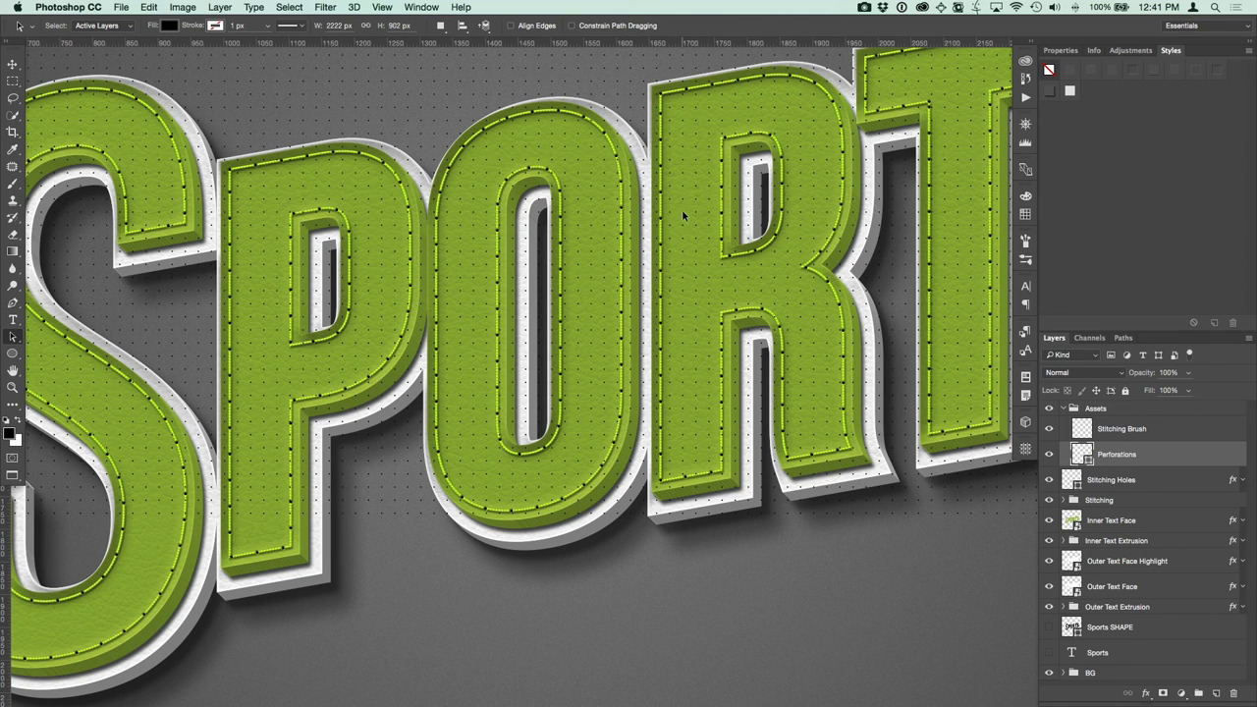
# Move the Perforations layer out of the Assets group to directly above Stitching Holes, then collapse and hide the Assets group.
pyautogui.press('super+h')
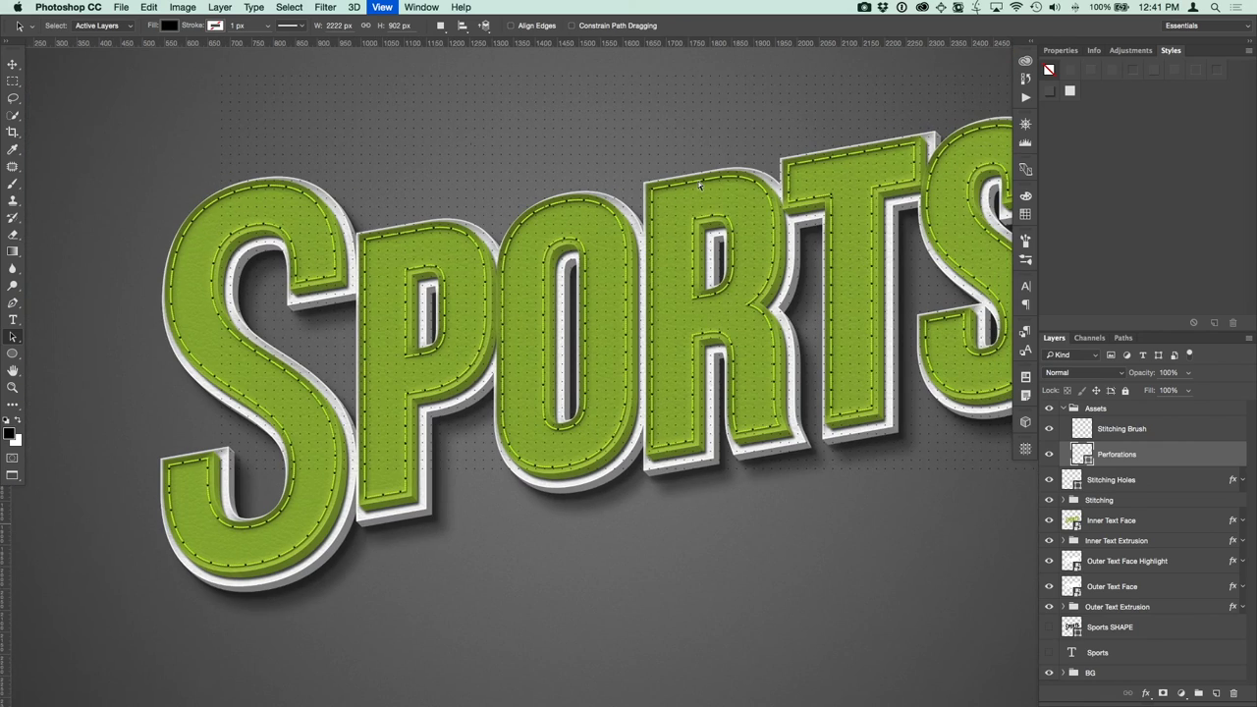
pyautogui.press('super+equal')
pyautogui.press('super+equal')
pyautogui.press('super+equal')
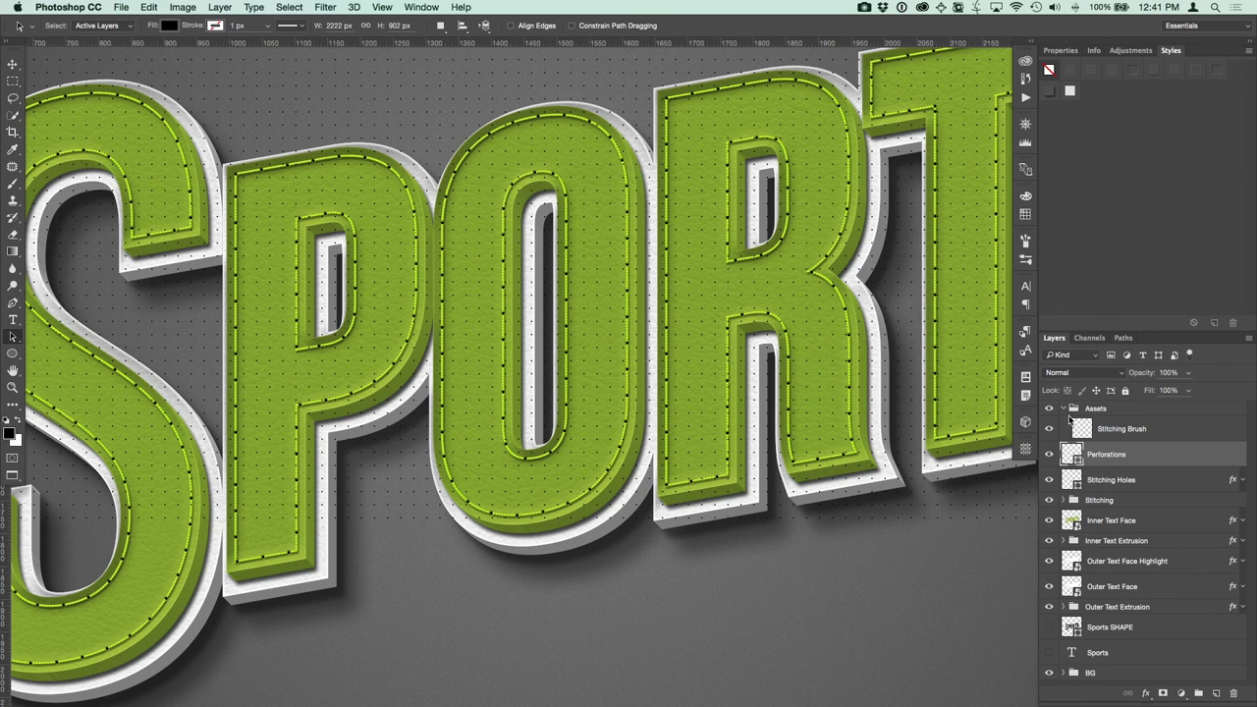
pyautogui.click(1071, 422)
pyautogui.press('Delete')
pyautogui.click(1048, 408)
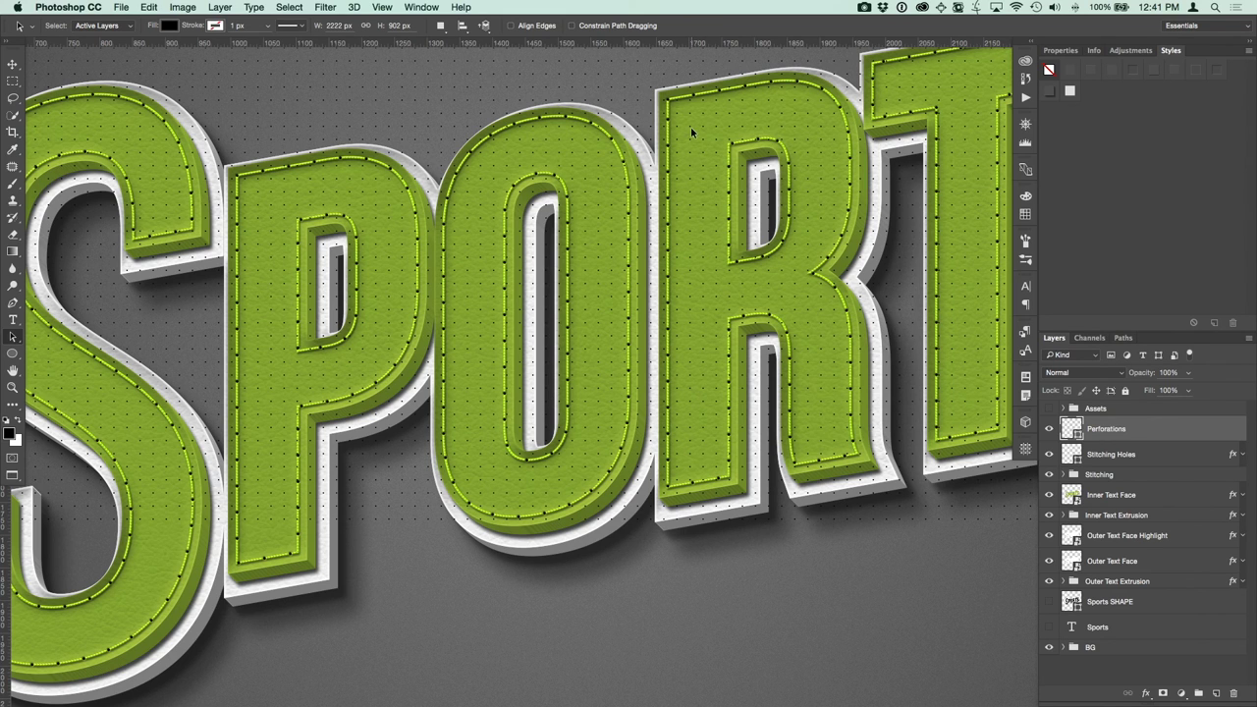
# Skew the Perforations layer vertically by -10 degrees so it follows the slant of the word.
pyautogui.press('super+0')
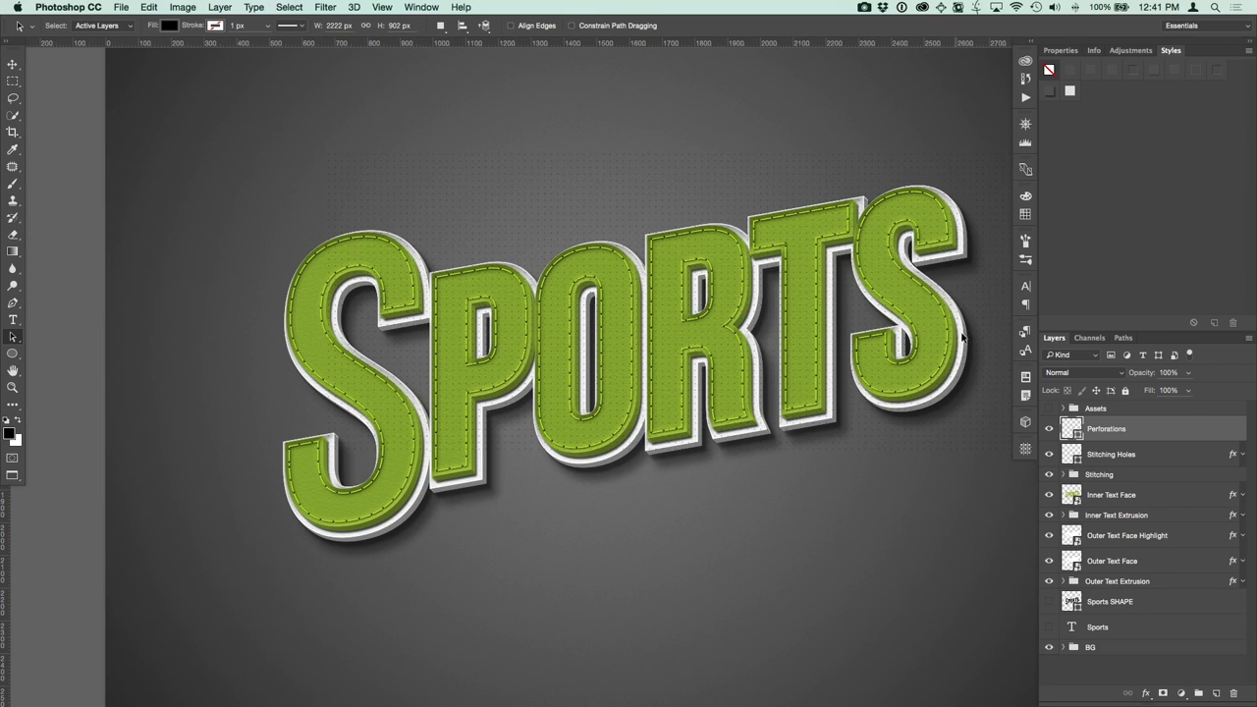
pyautogui.press('super+t')
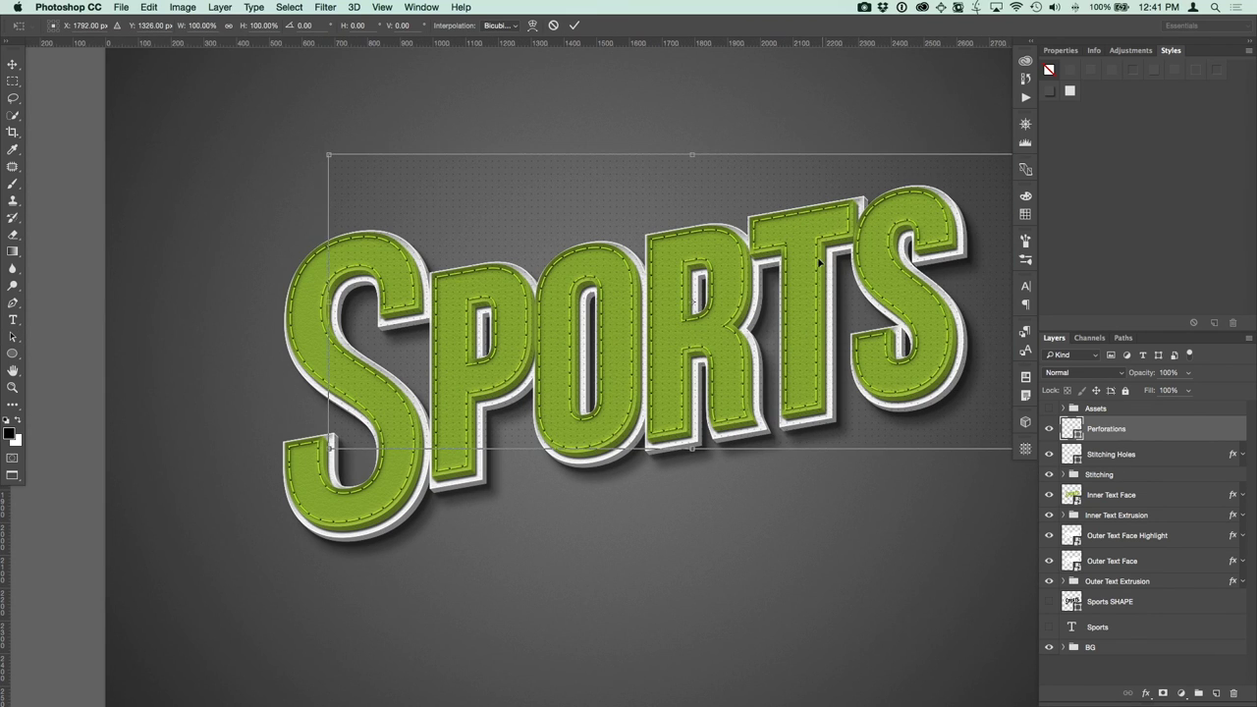
pyautogui.rightClick(552, 200)
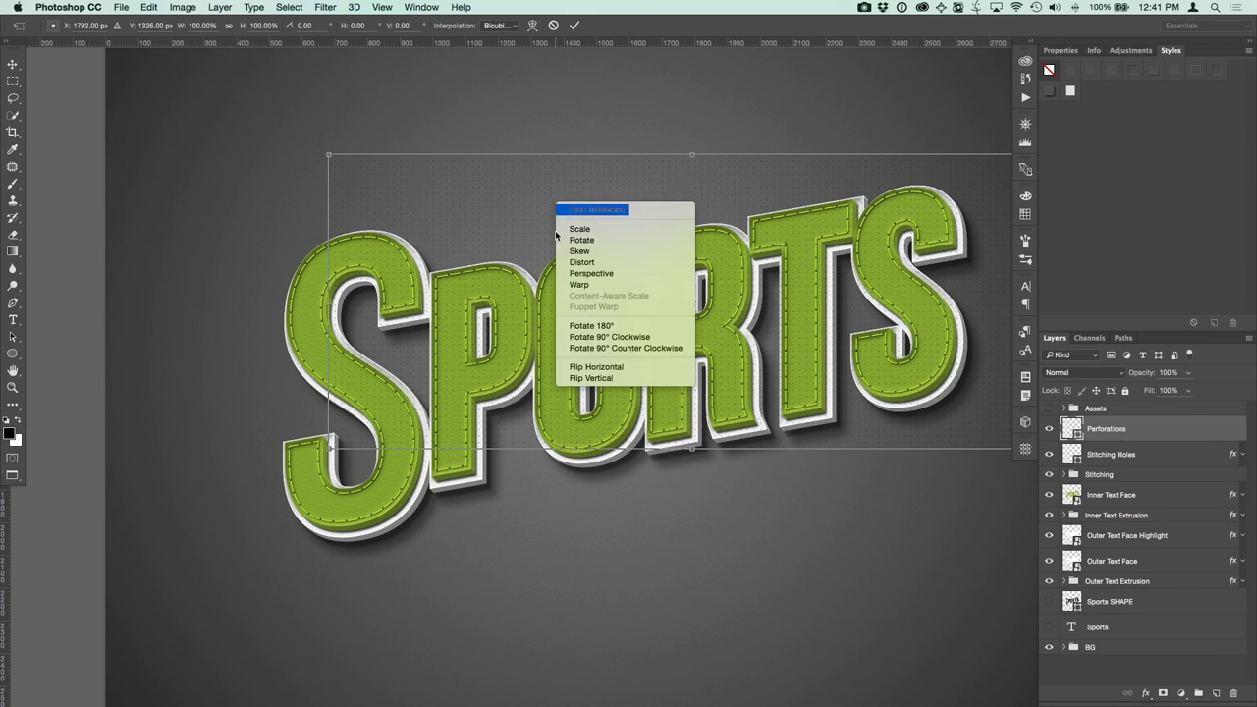
pyautogui.click(579, 252)
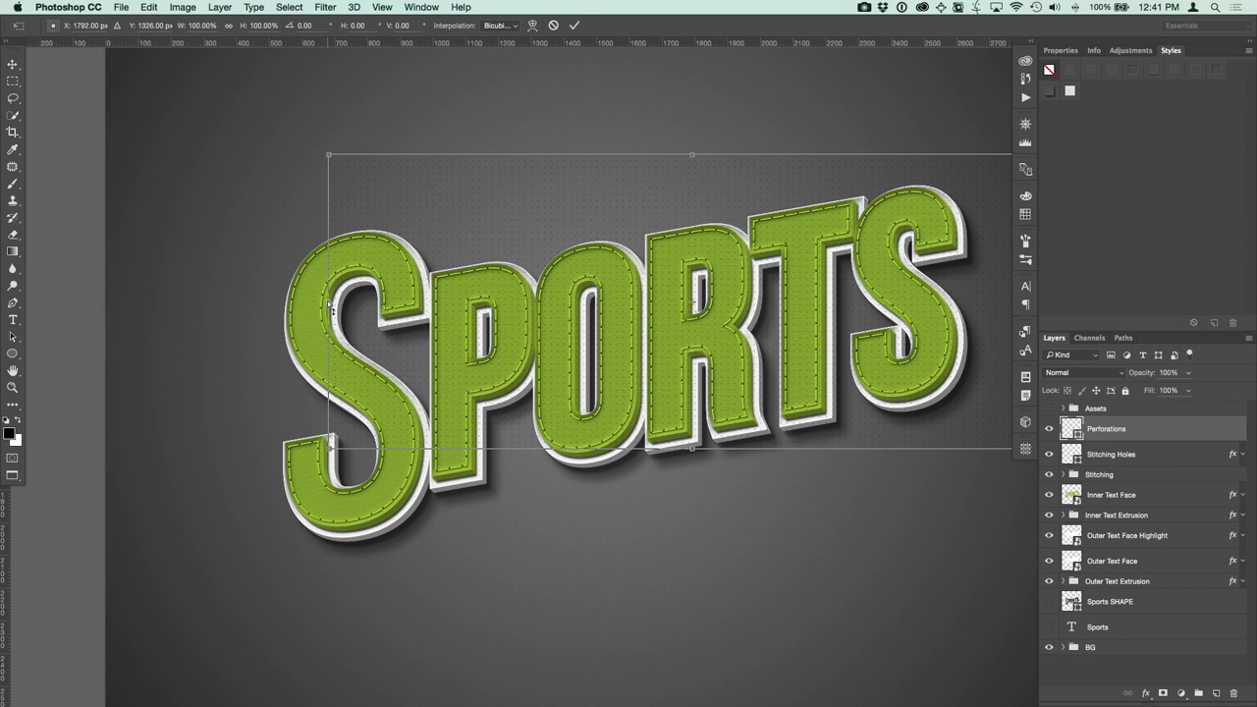
pyautogui.moveTo(332, 339); pyautogui.dragTo(332, 365)
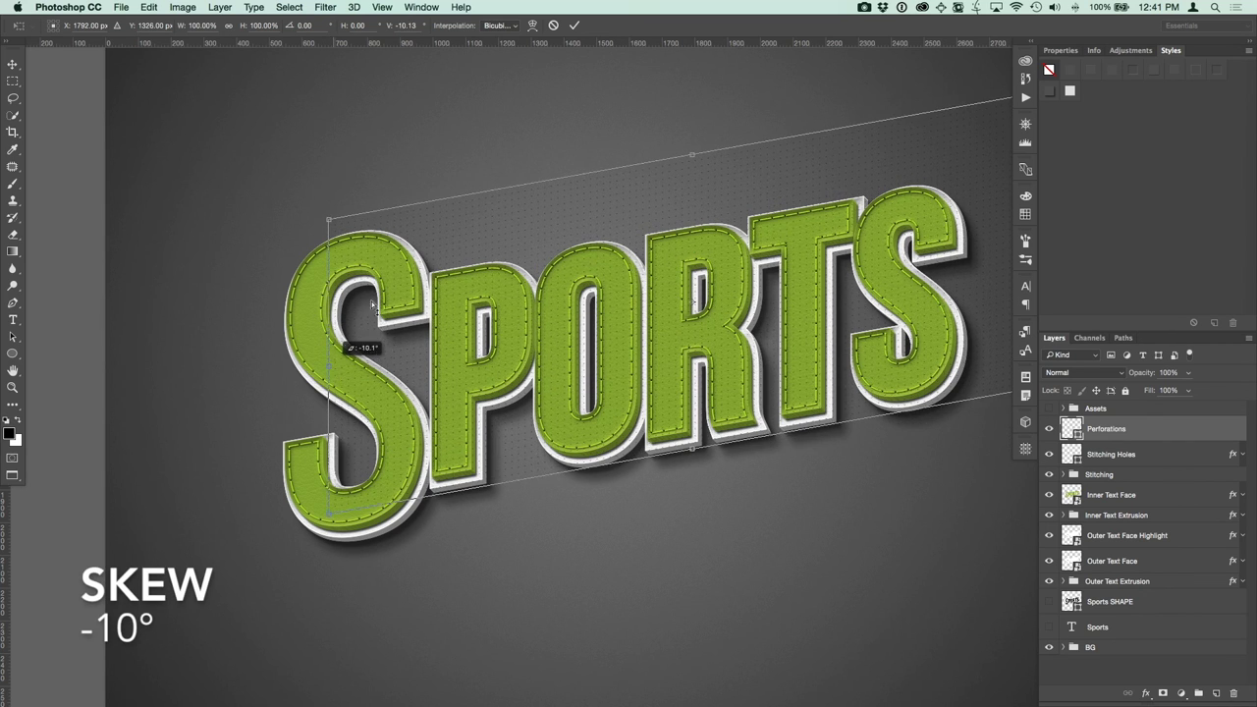
pyautogui.click(402, 26)
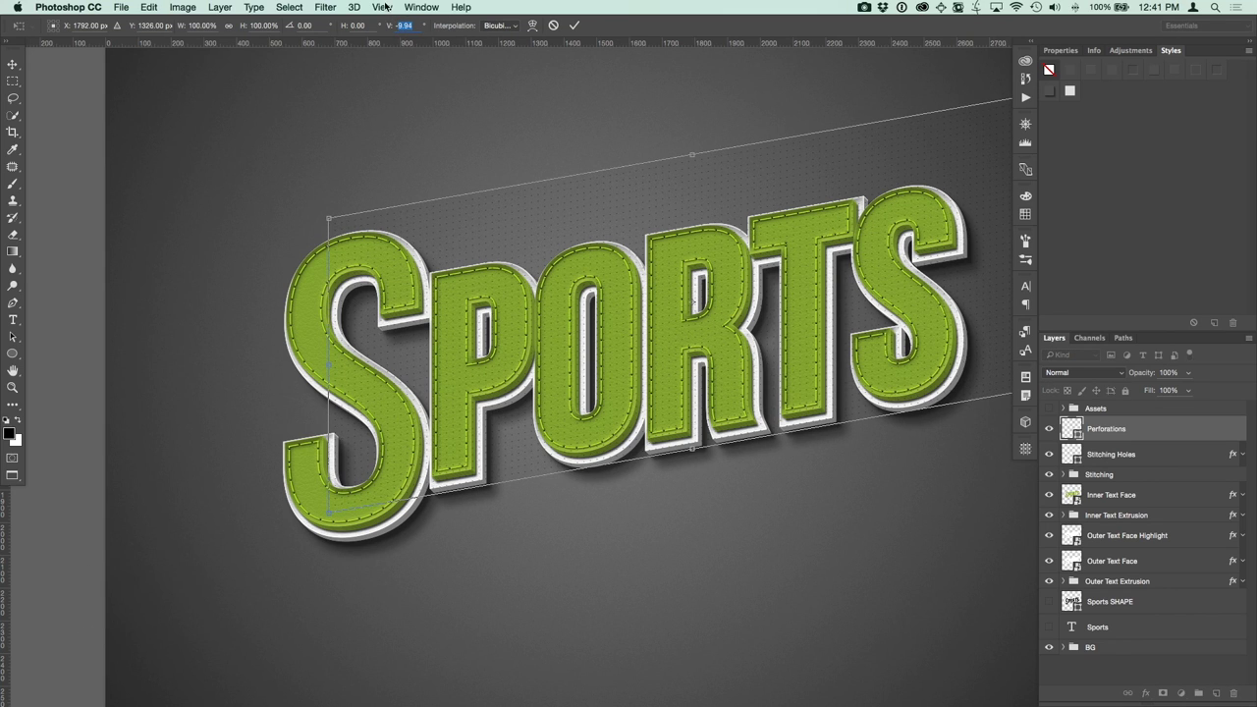
pyautogui.write('-10')
pyautogui.press('Return')
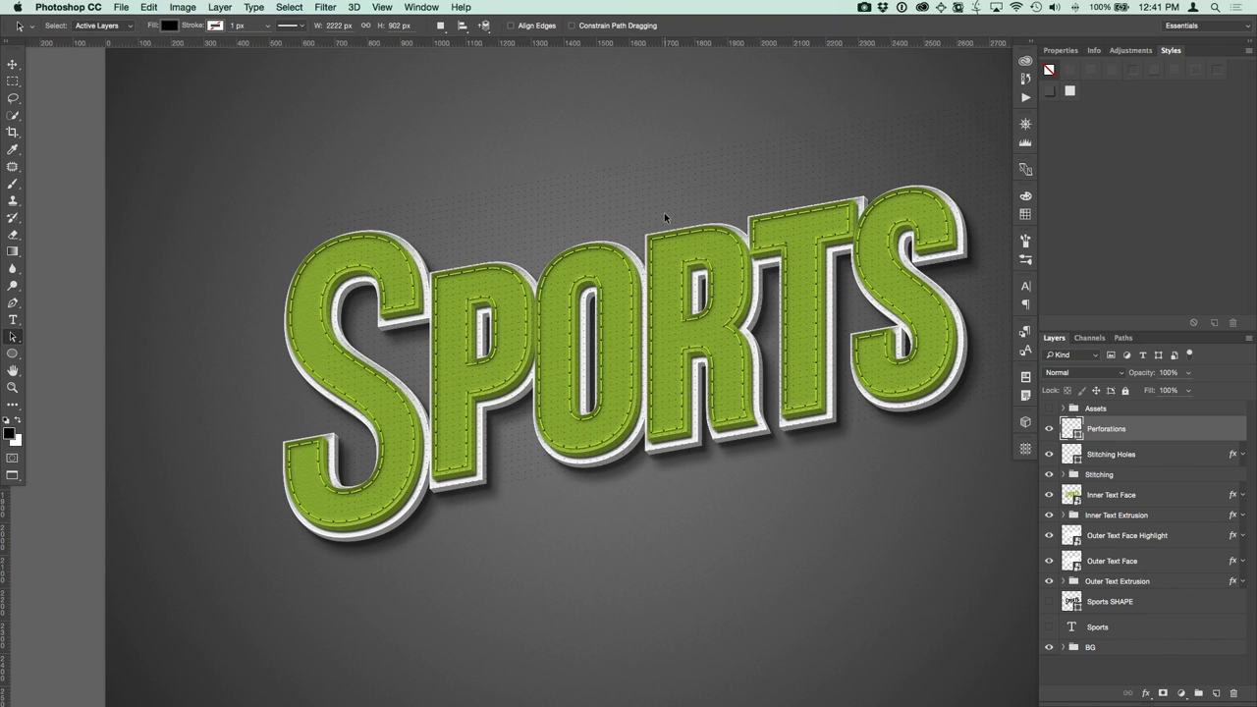
# Move the skewed perforation pattern so that it covers all the letters, including the first S.
pyautogui.press('v')
pyautogui.moveTo(630, 210); pyautogui.dragTo(587, 220)
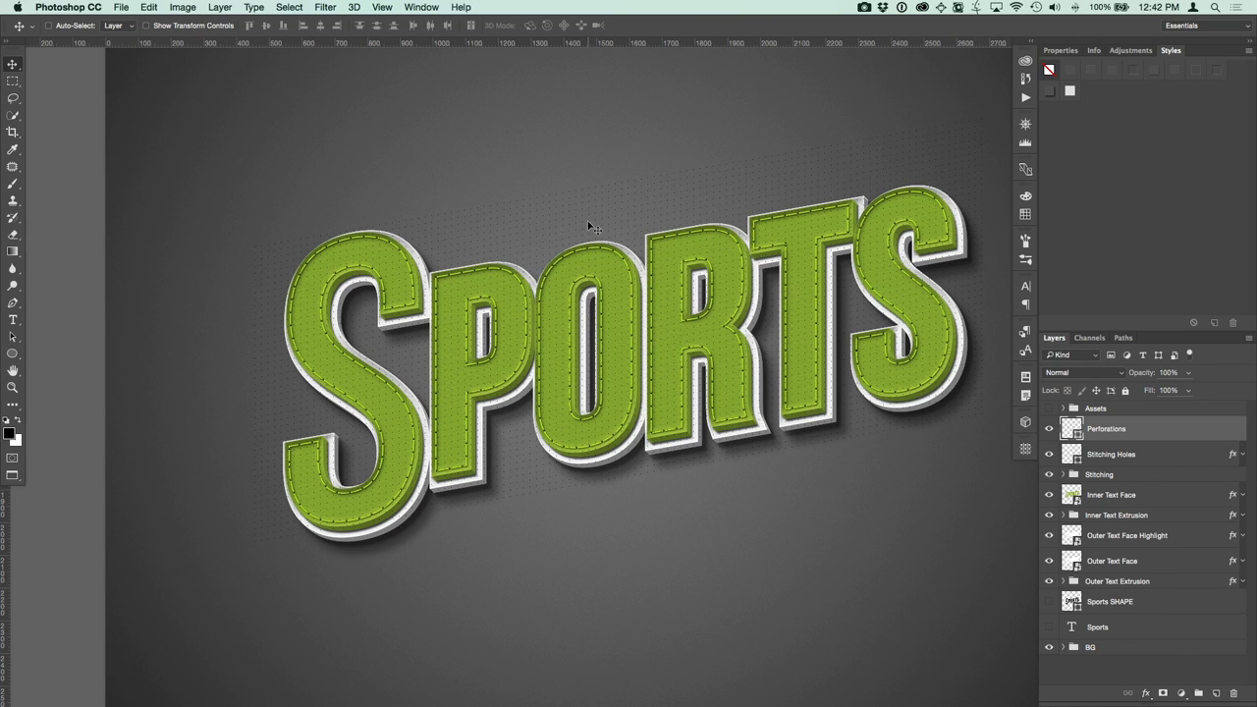
pyautogui.press('super+plus')
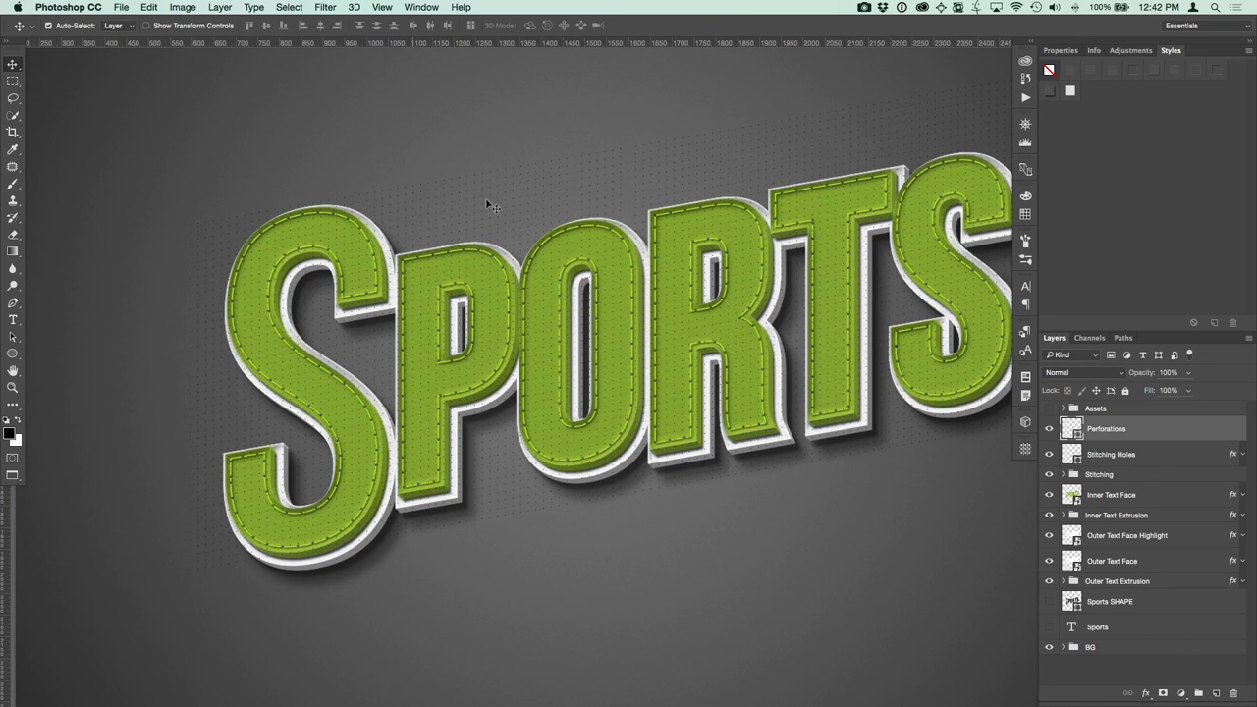
pyautogui.scroll(1, 422, 131)
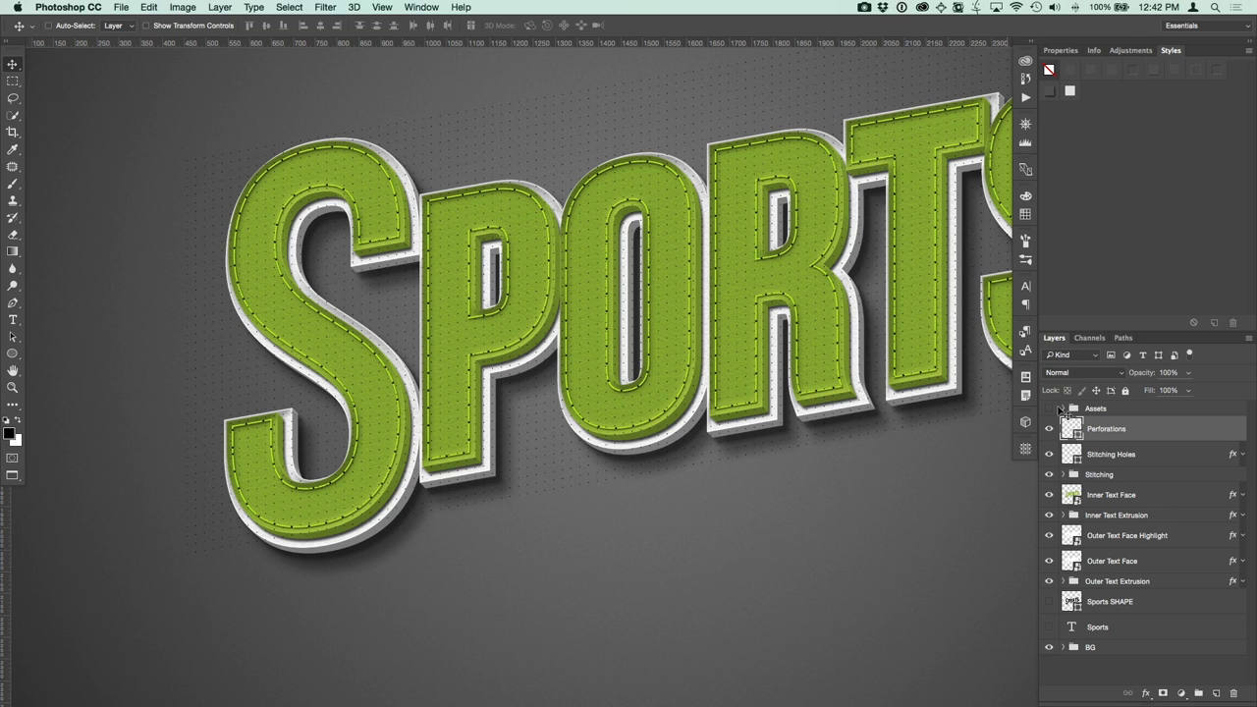
# Mask the Perforations layer with a selection loaded from the Stitching Holes shape and contracted by 10 pixels.
pyautogui.press('super')
pyautogui.keyDown('super'); pyautogui.click(1070, 456); pyautogui.keyUp('super')
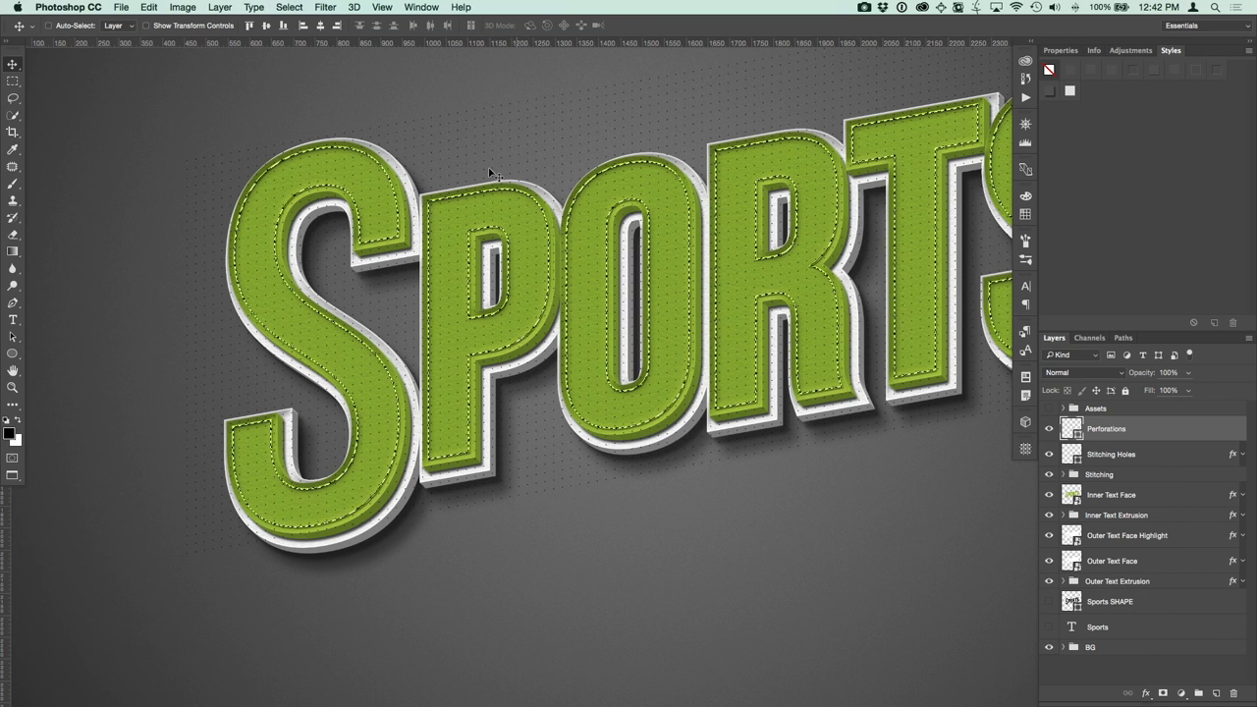
pyautogui.click(290, 8)
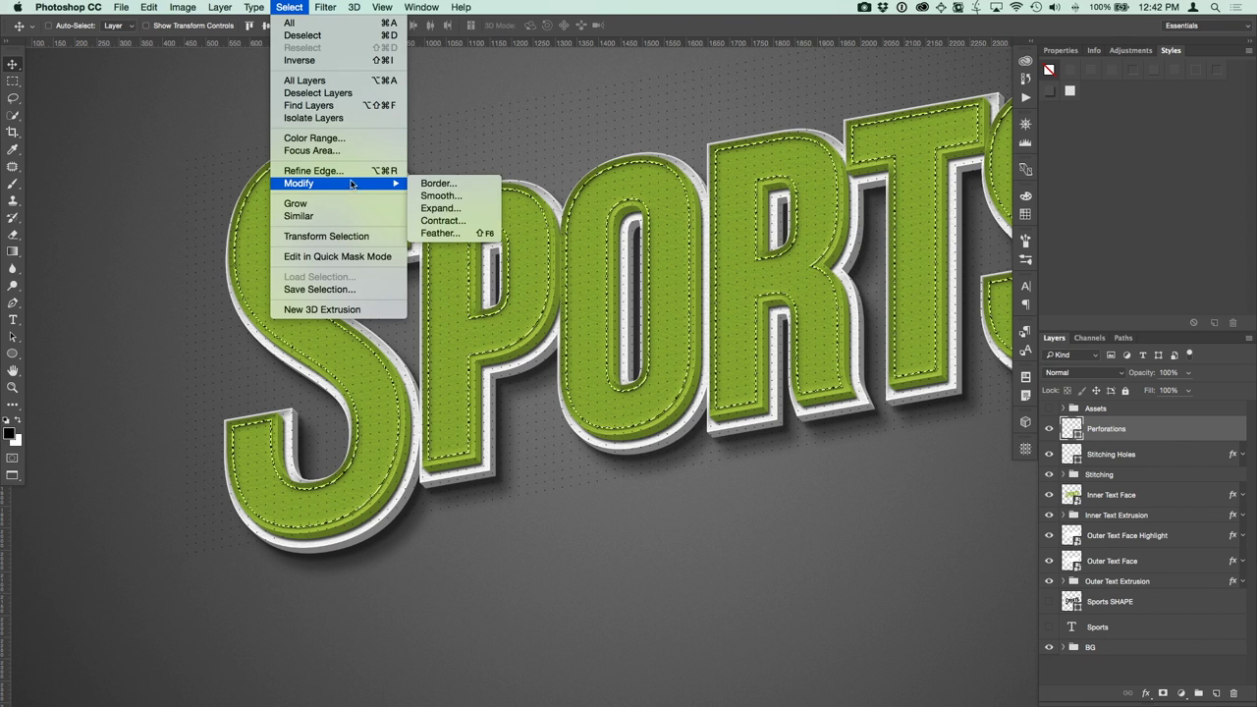
pyautogui.click(459, 227)
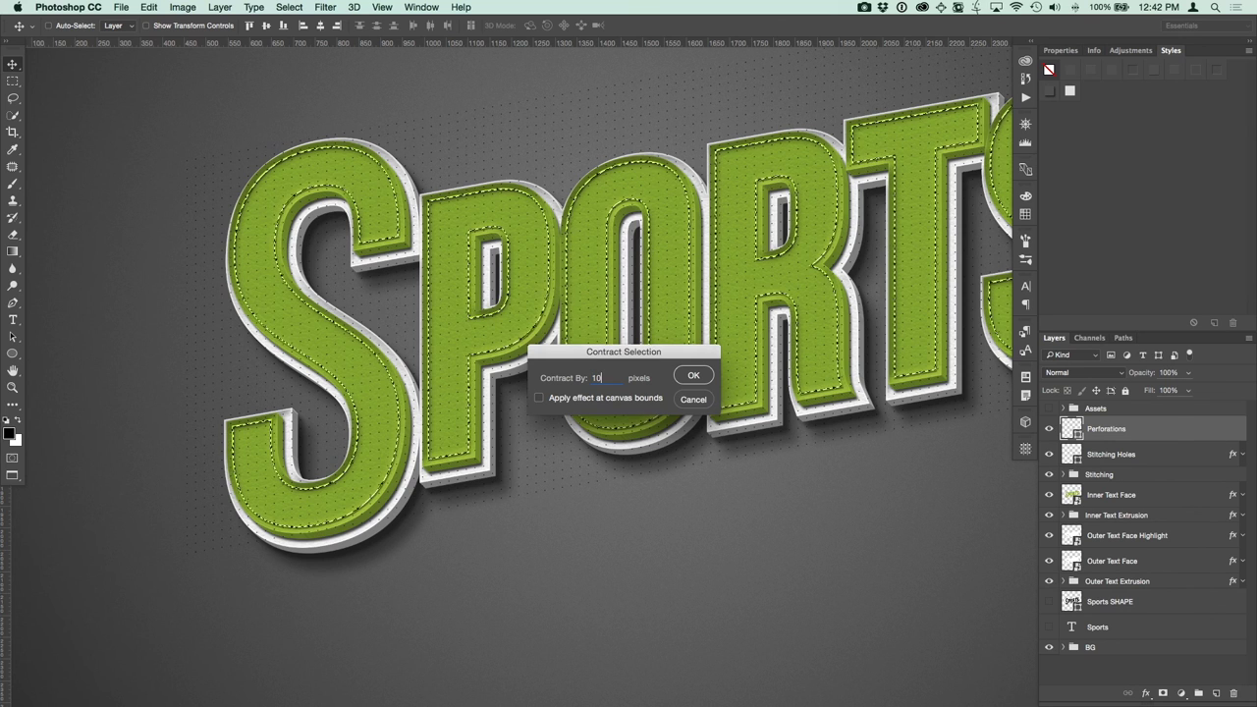
pyautogui.press('Return')
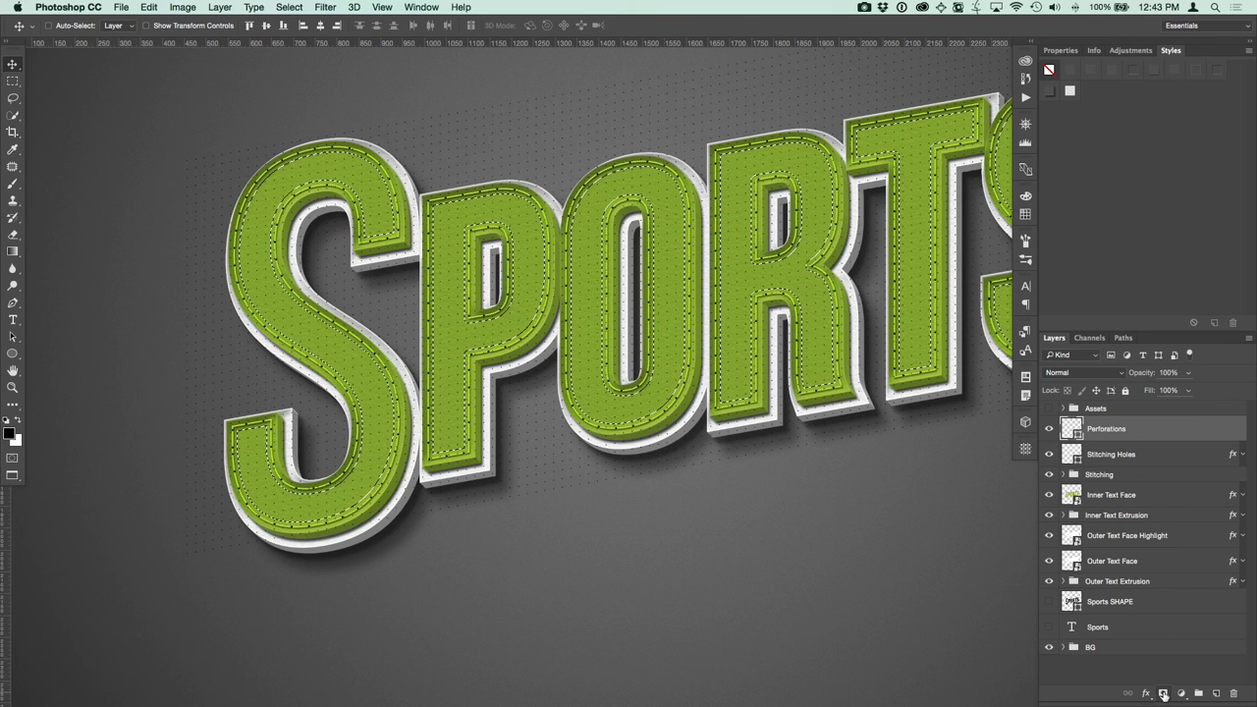
pyautogui.click(1163, 695)
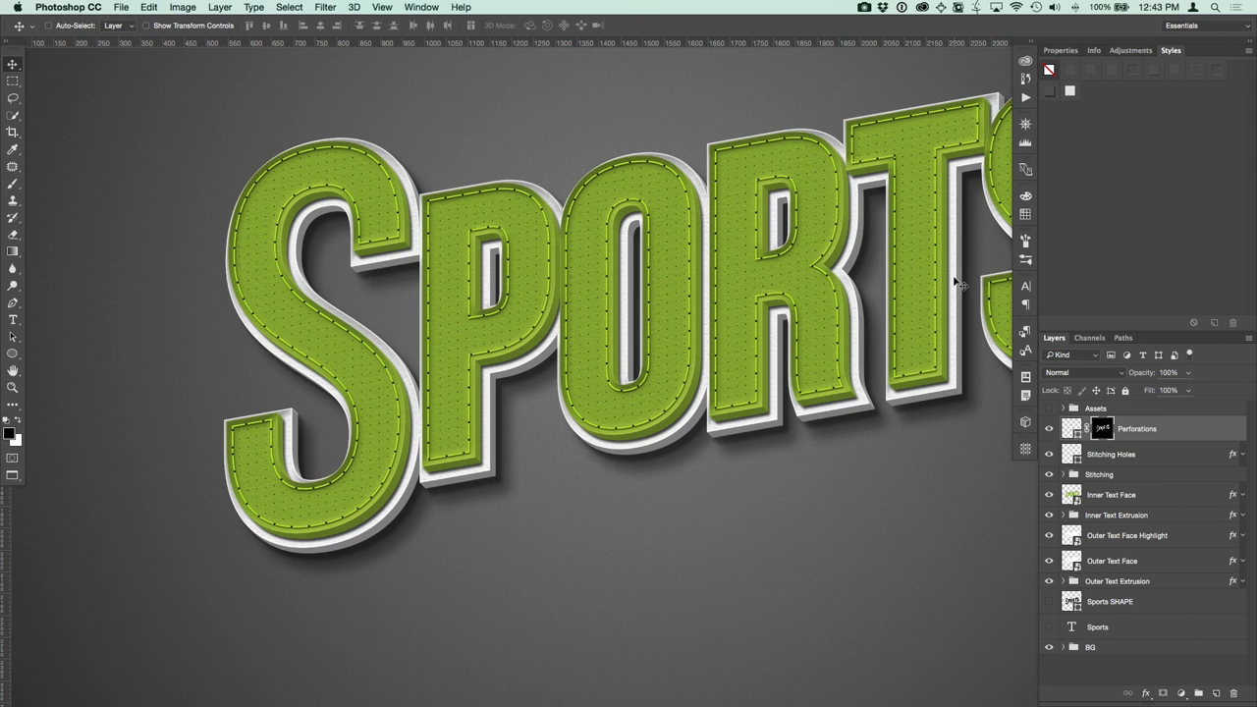
# Apply the saved layer style with the Bevel & Emboss effect to the Perforations layer and inspect the holes up close.
pyautogui.press('super+plus')
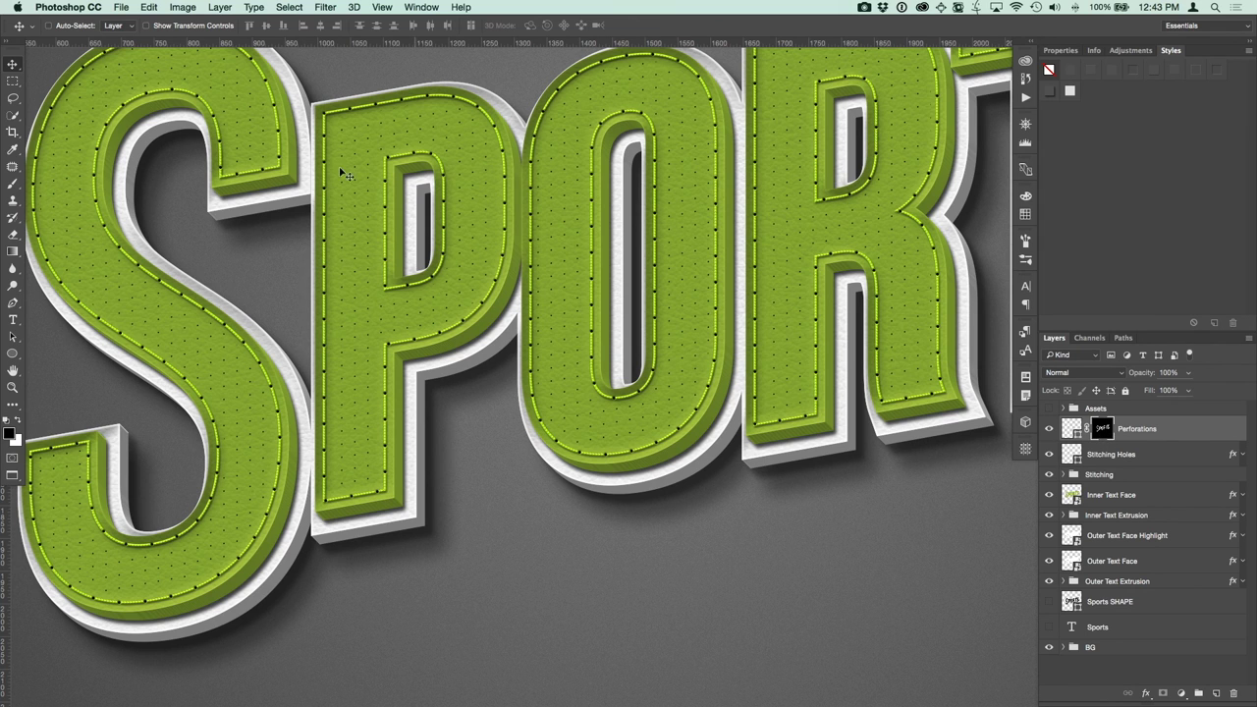
pyautogui.moveTo(262, 145); pyautogui.dragTo(378, 172)
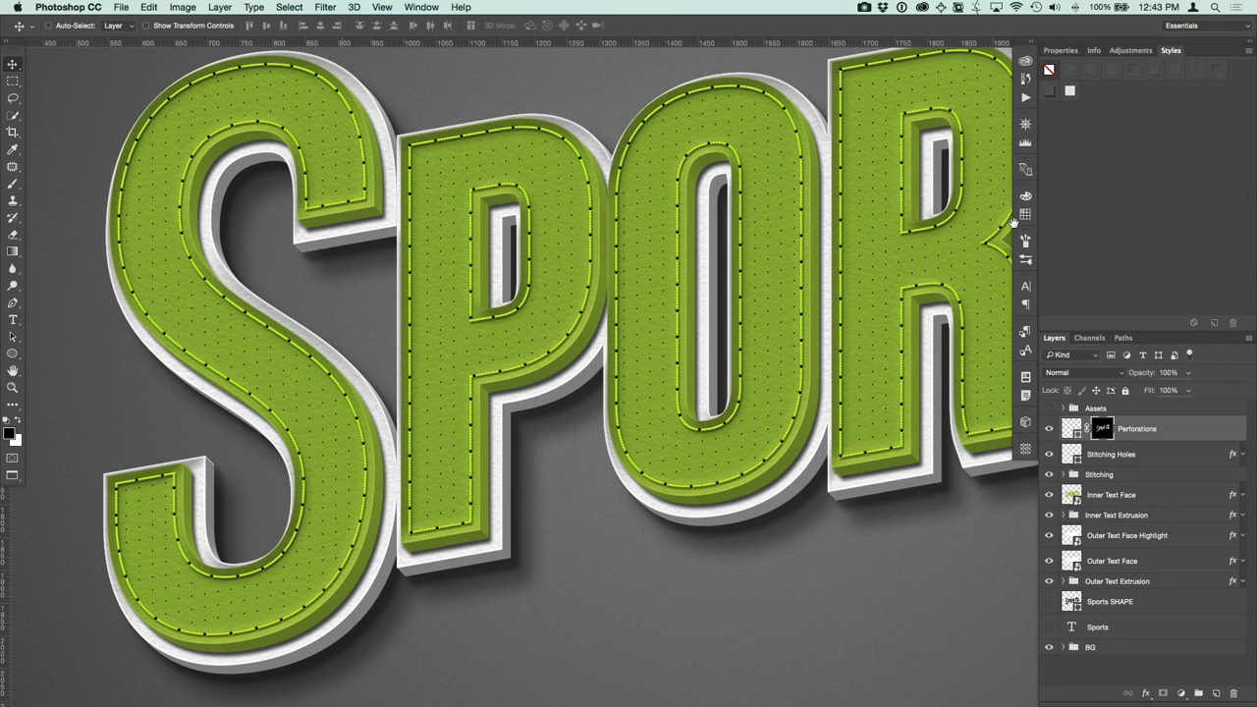
pyautogui.click(1075, 73)
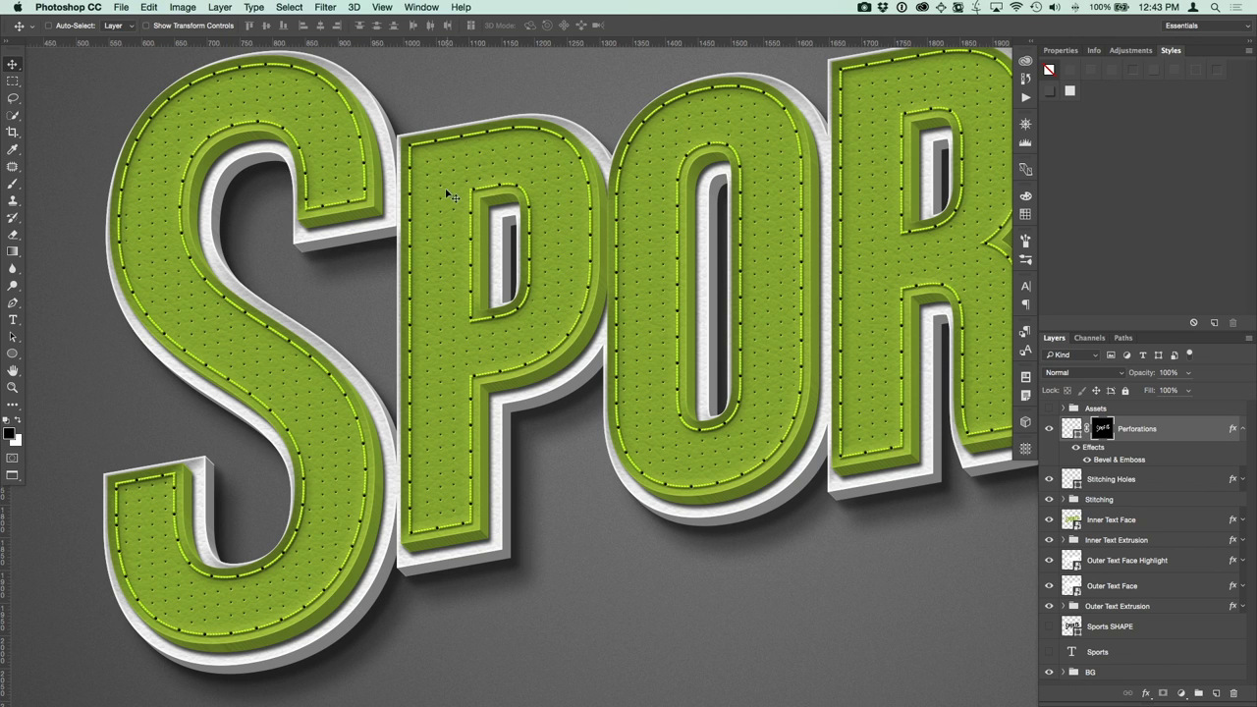
pyautogui.press('super+plus')
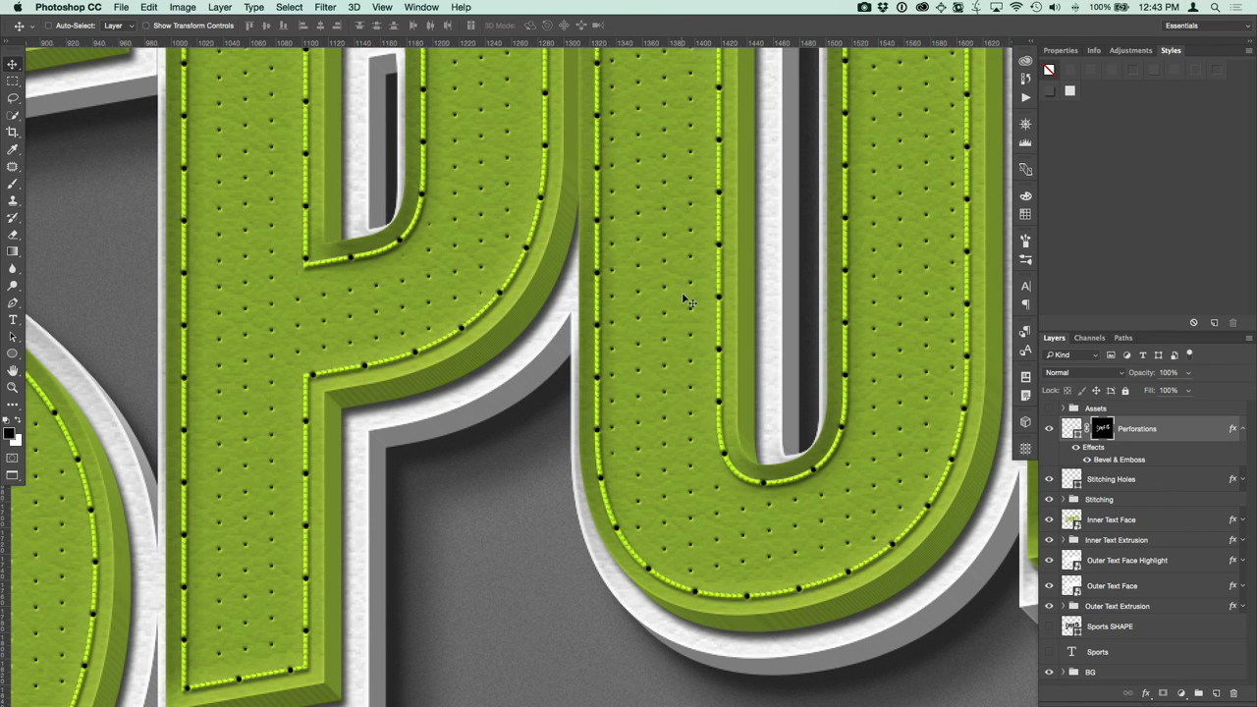
pyautogui.press('super+minus')
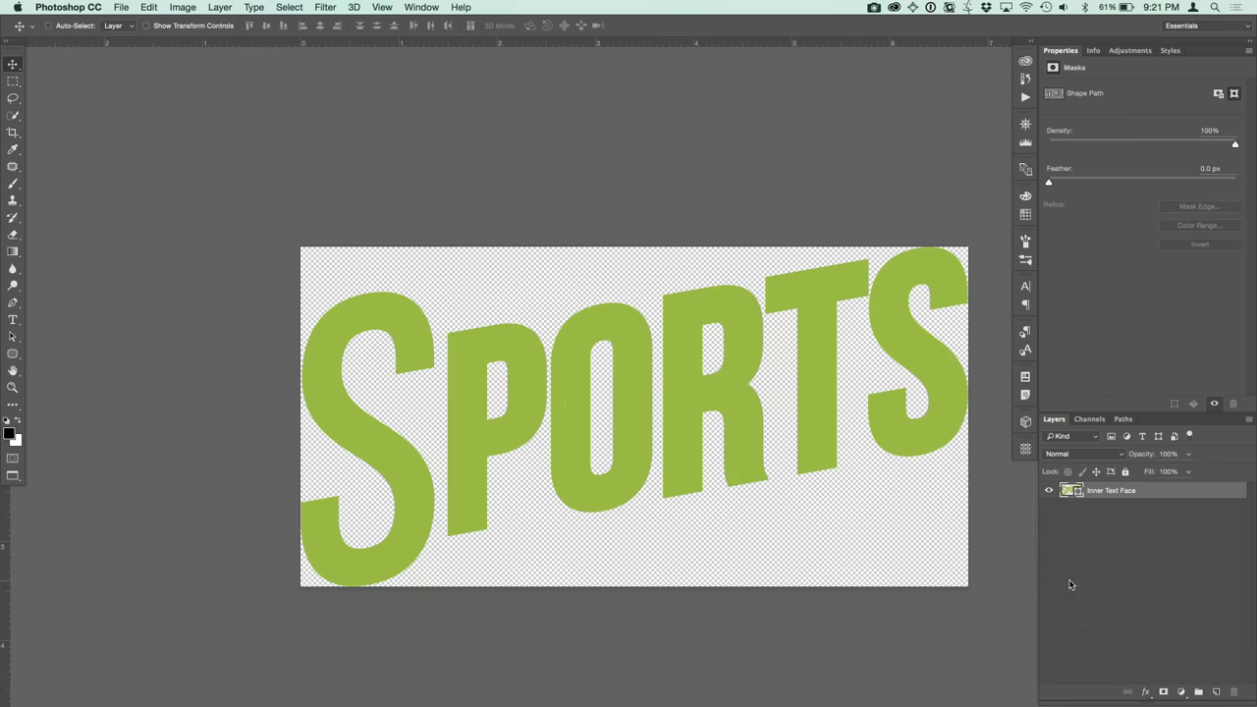
# Change both the fill and the stroke of the Inner Text Face shape to red inside its smart object.
pyautogui.click(169, 25)
pyautogui.click(107, 108)
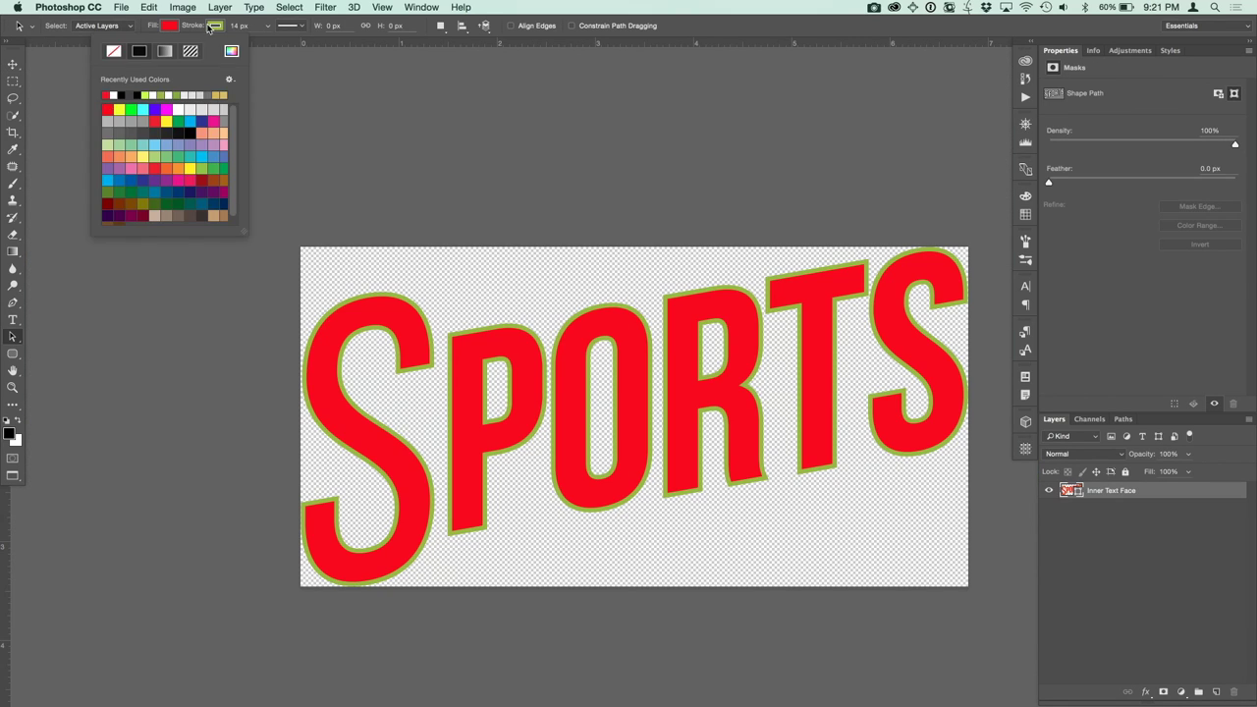
pyautogui.click(215, 25)
pyautogui.click(150, 95)
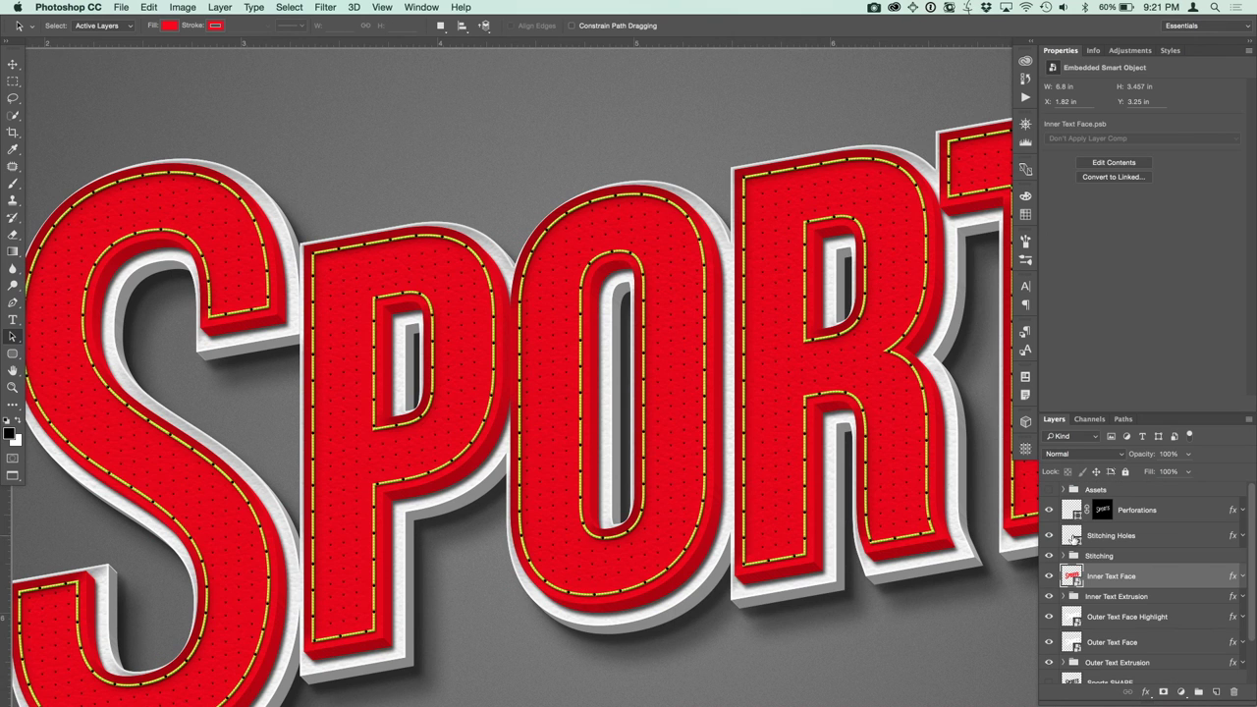
# Change the stroke colour of the Stitching layer to blue.
pyautogui.click(1110, 601)
pyautogui.click(215, 25)
pyautogui.click(201, 110)
# Recolour the Inner Text Face shape to a darker, less saturated red inside its smart object.
pyautogui.click(235, 110)
pyautogui.press('Return')
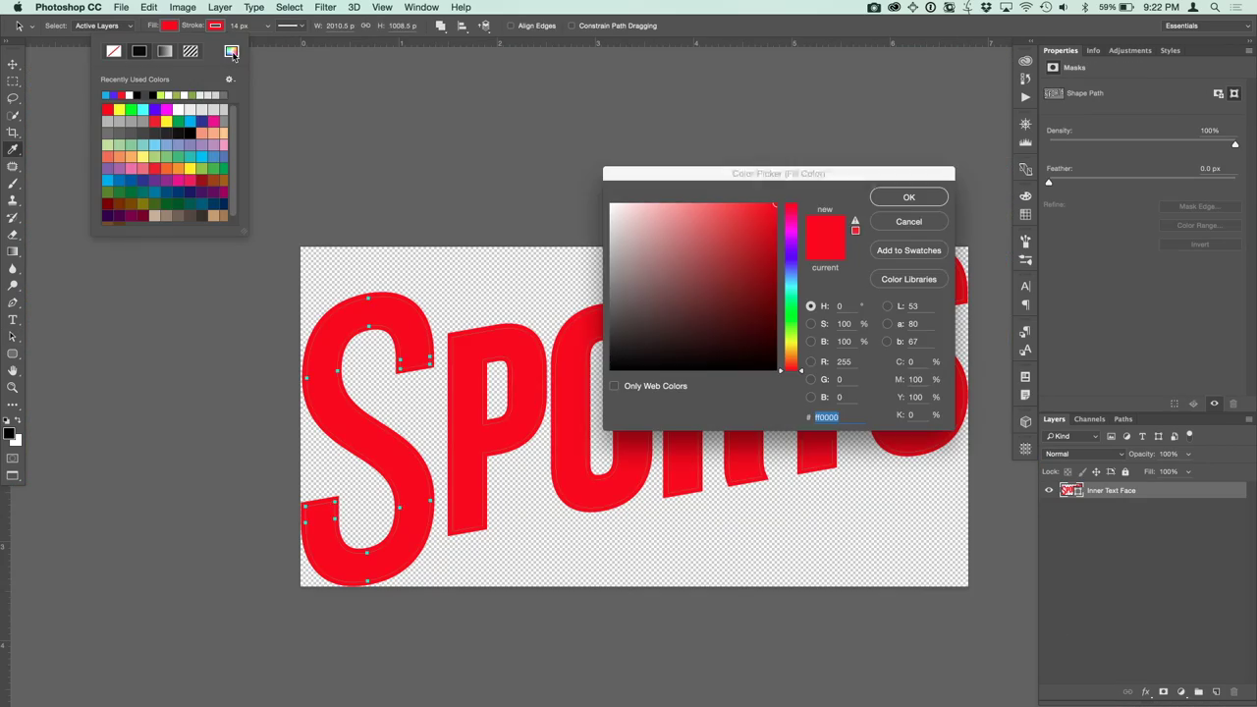
pyautogui.click(746, 245)
pyautogui.press('Return')
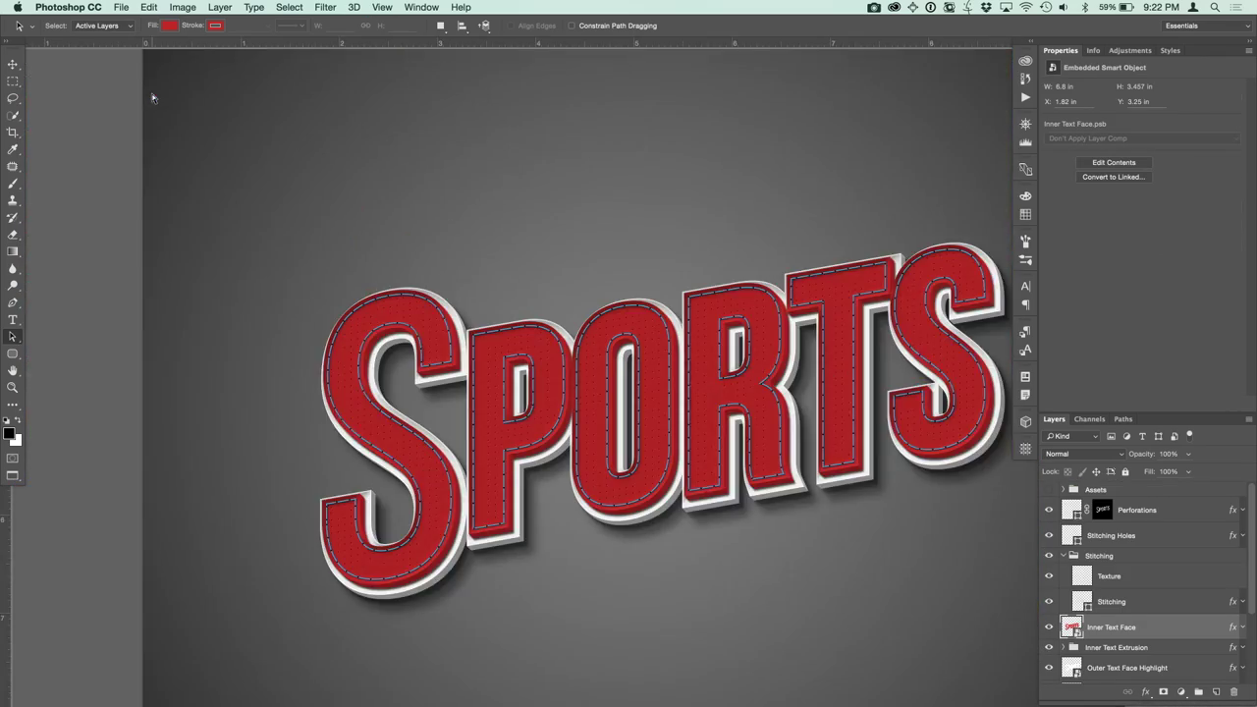
# Change the stroke of the Stitching layer to a custom golden yellow and check the stitches up close.
pyautogui.press('super+plus')
pyautogui.press('super+0')
pyautogui.click(1075, 542)
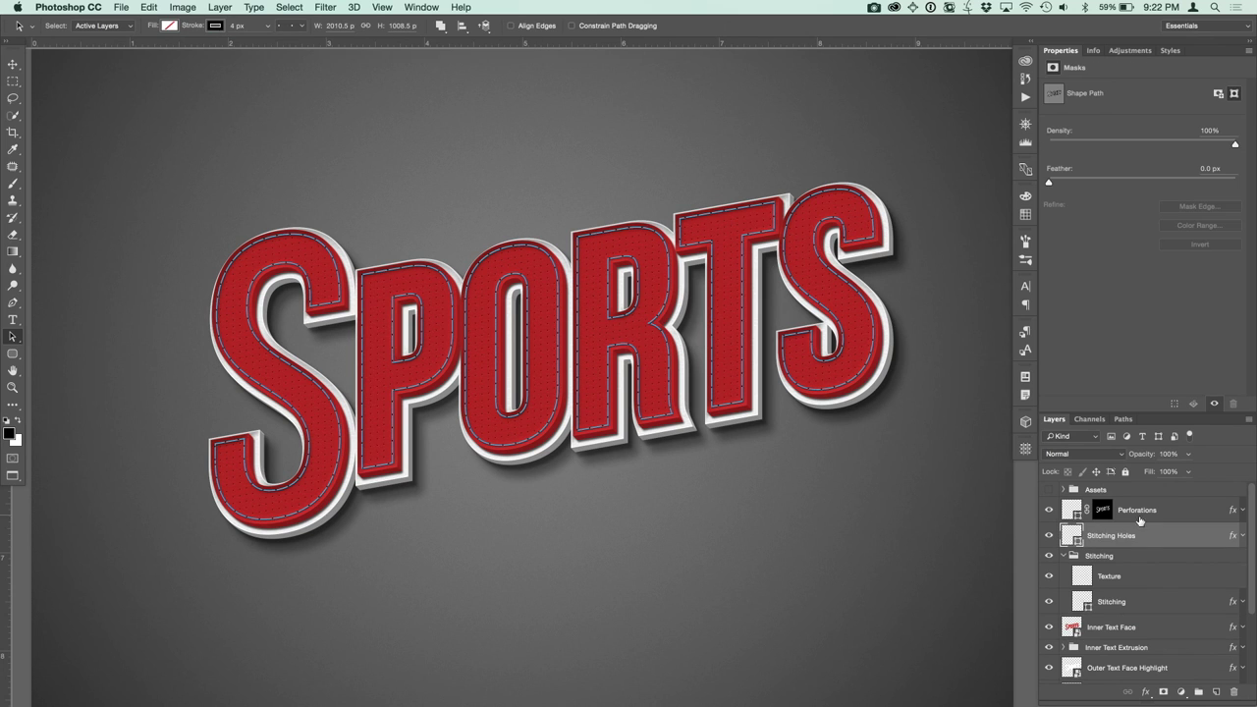
pyautogui.click(1111, 601)
pyautogui.click(215, 25)
pyautogui.click(277, 50)
pyautogui.click(792, 354)
pyautogui.click(763, 216)
pyautogui.click(906, 196)
pyautogui.press('super+plus')
pyautogui.press('super+plus')
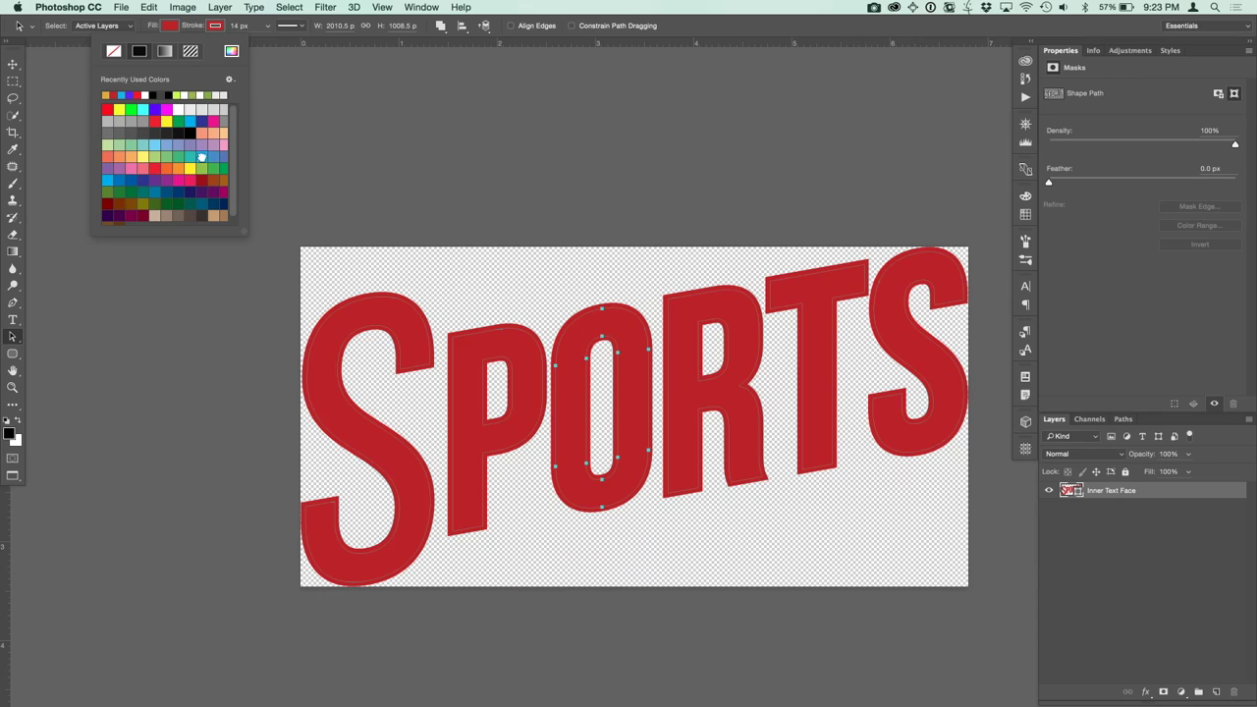
# Recolour the Inner Text Face shape light blue inside its smart object and set the Stitching layer's stroke to white.
pyautogui.click(201, 157)
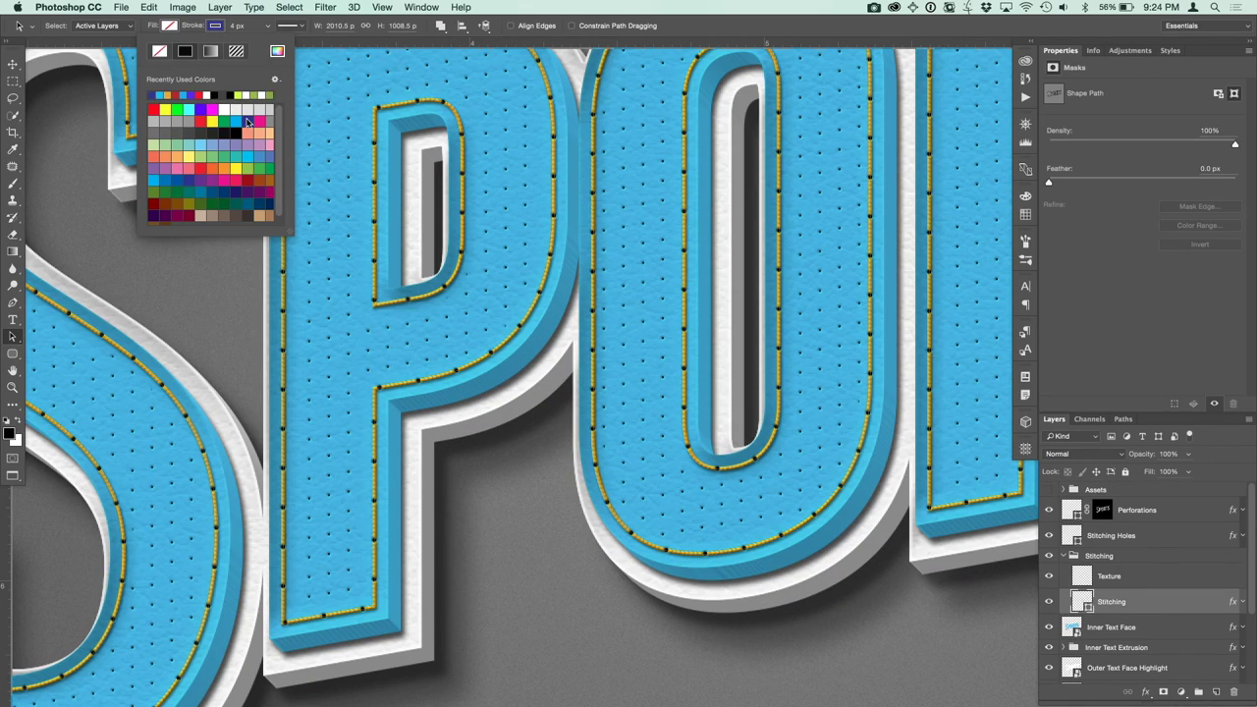
pyautogui.doubleClick(210, 106)
pyautogui.press('super+minus')
pyautogui.click(211, 27)
pyautogui.click(224, 108)
pyautogui.click(373, 132)
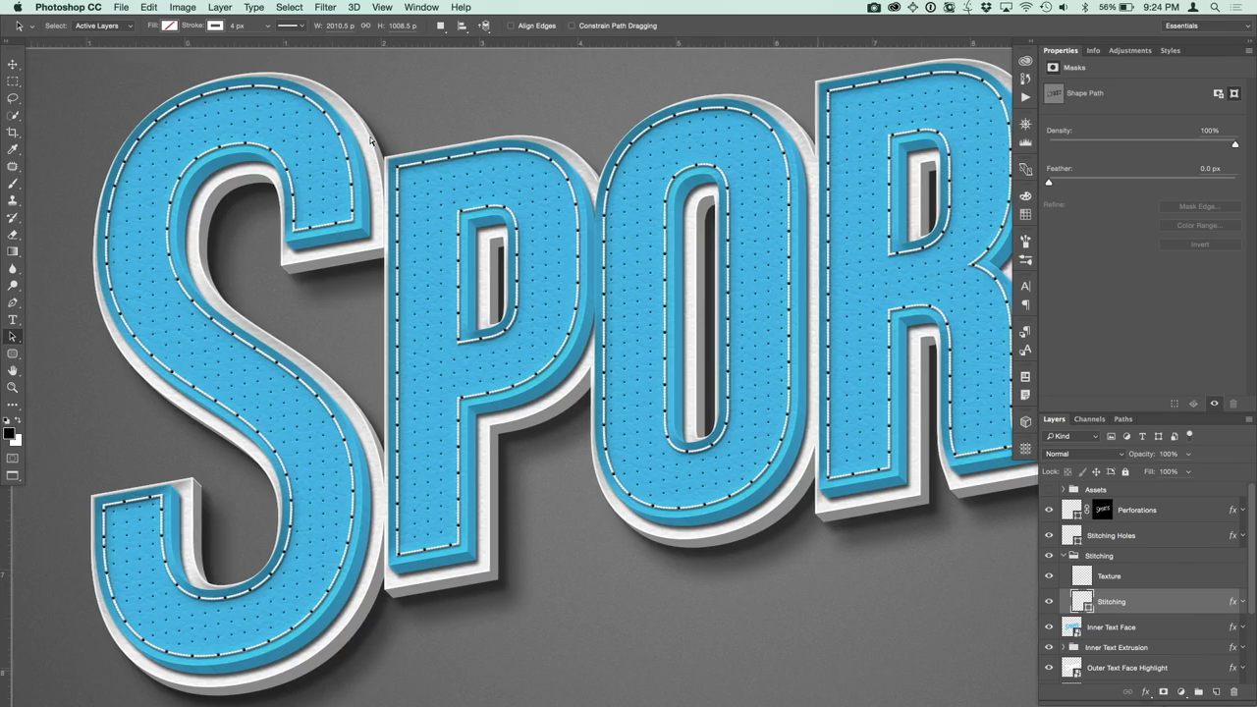
pyautogui.press('super+0')
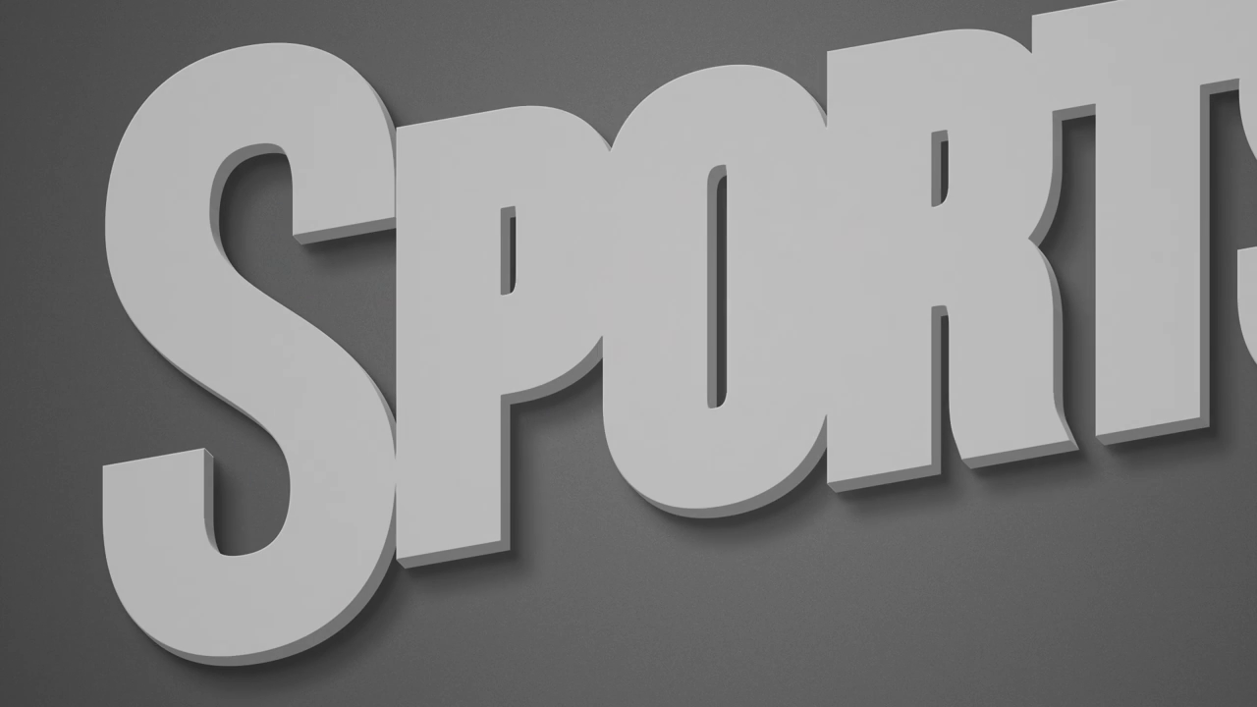